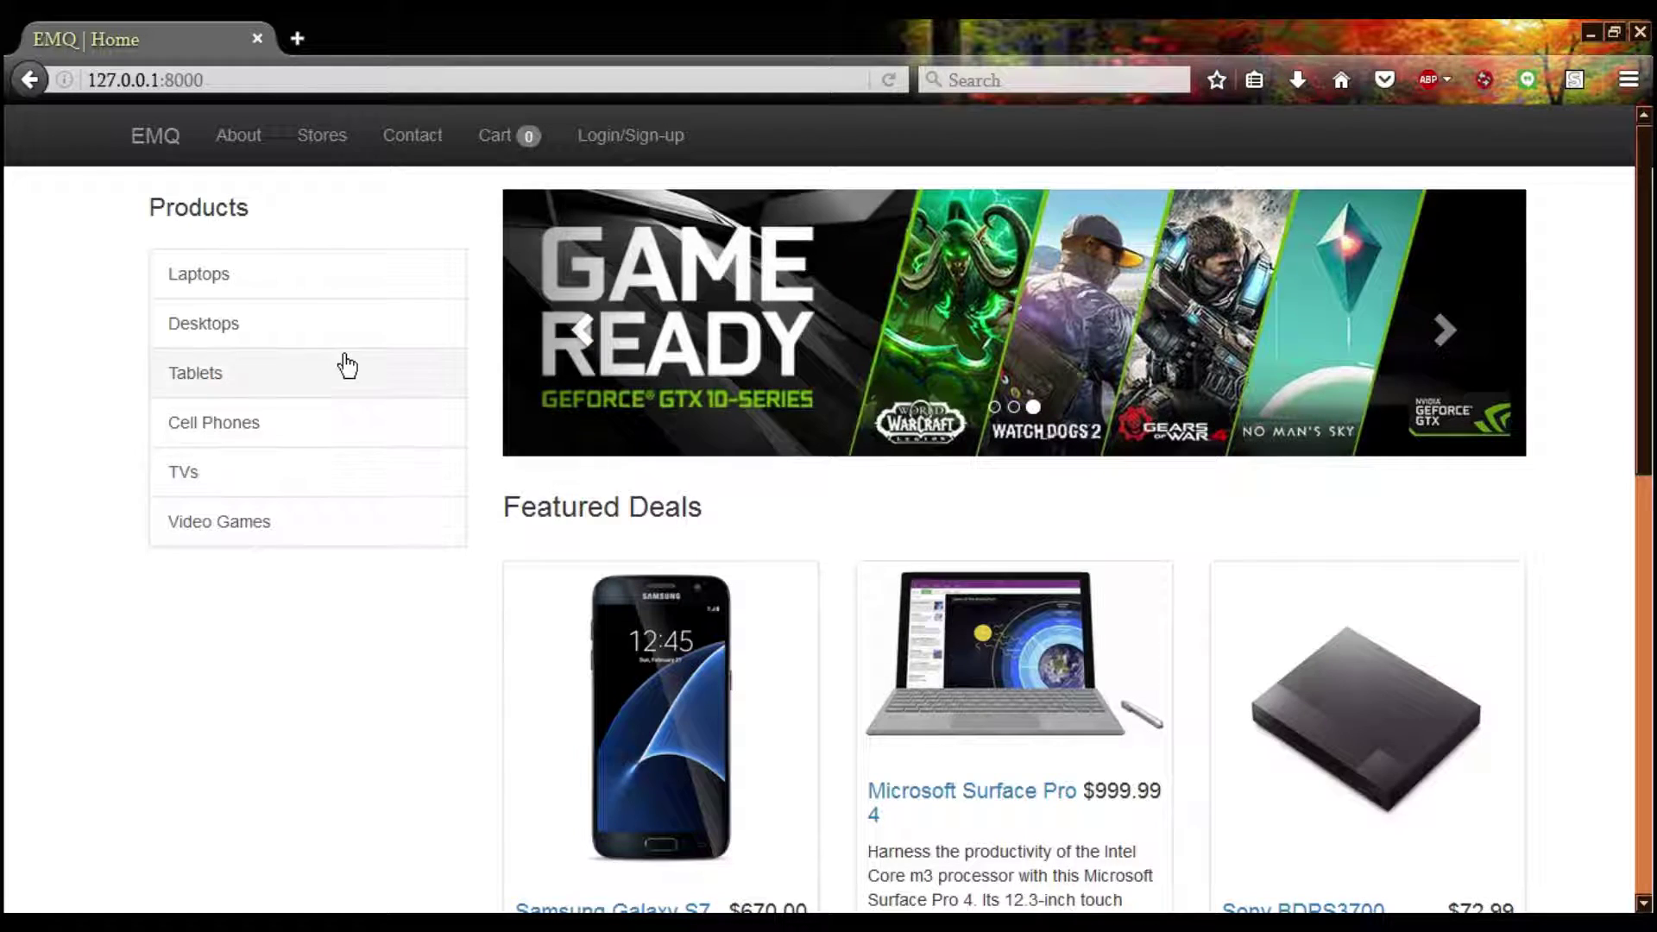
Open the Stores map and pan from San Jose north past Palo Alto and Fremont toward San Carlos
{"action": "left_click", "coordinate": [335, 164]}
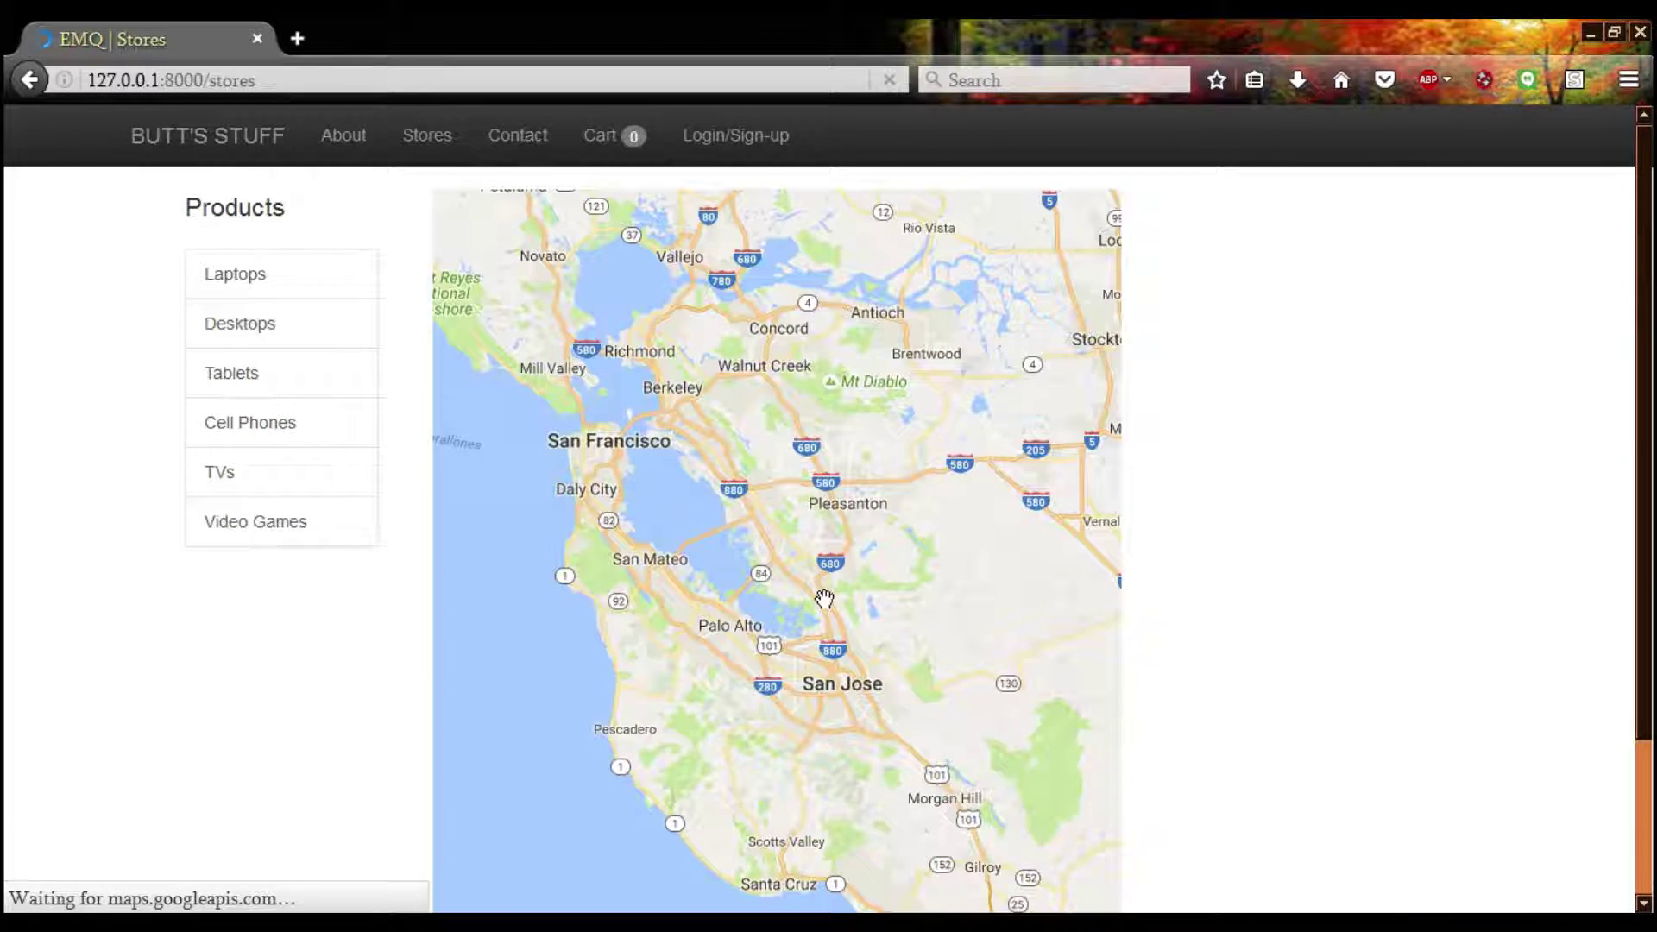
{"action": "left_click_drag", "start_coordinate": [913, 794], "coordinate": [915, 695]}
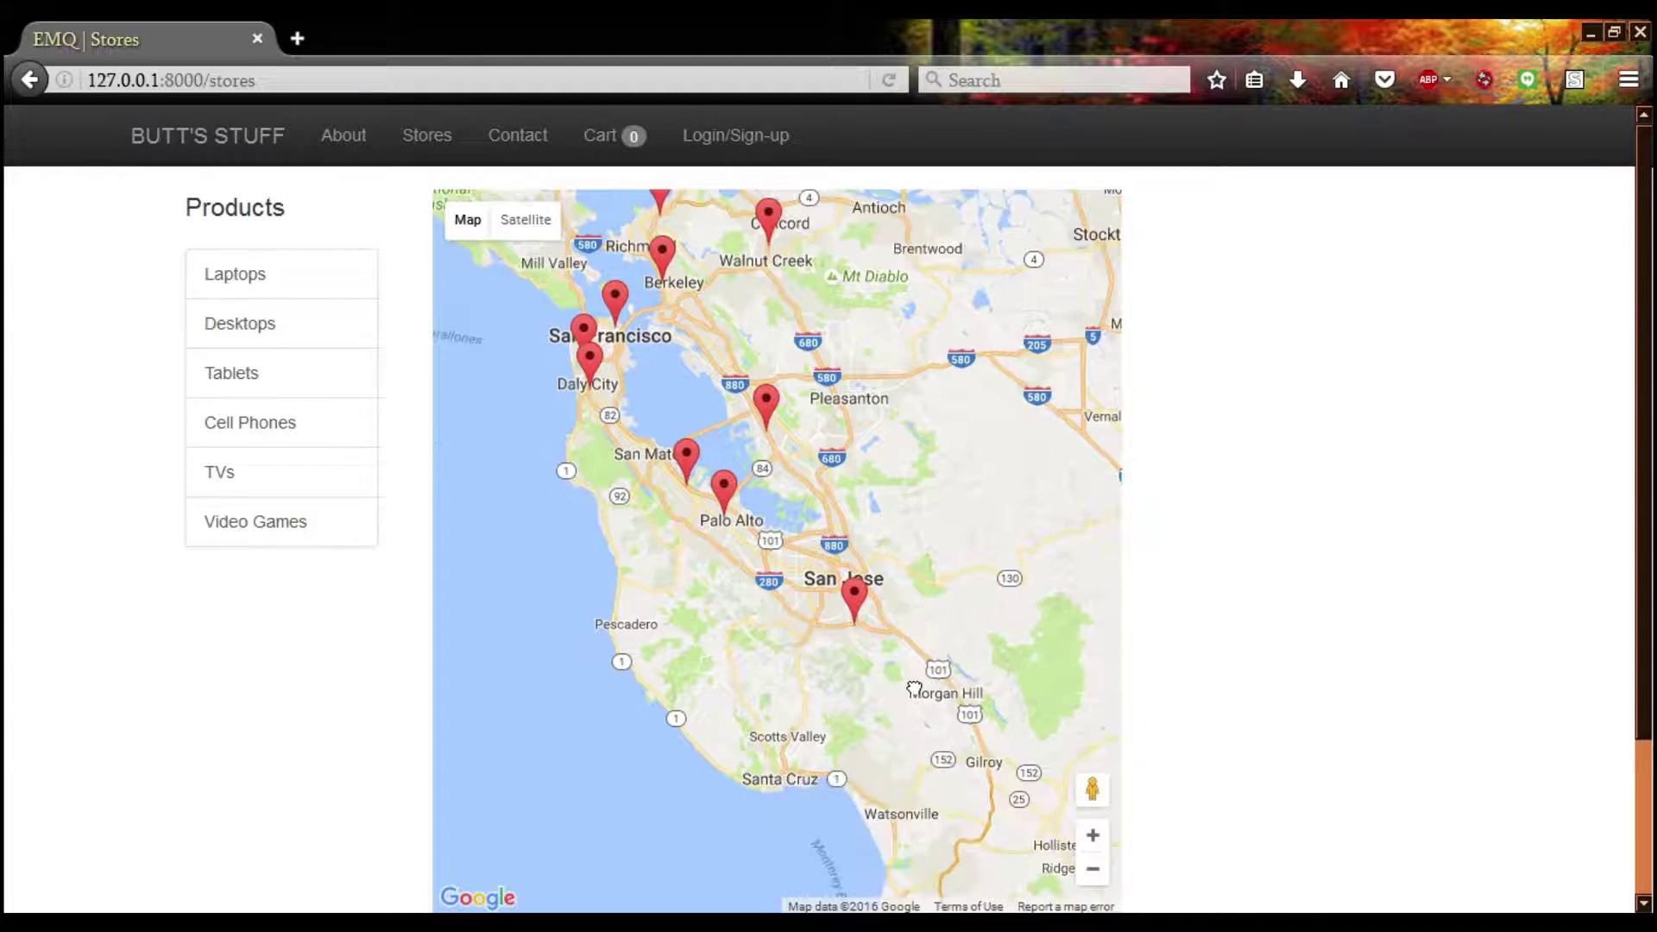
{"action": "scroll", "coordinate": [876, 621], "scroll_direction": "up", "scroll_amount": 2}
{"action": "left_click_drag", "start_coordinate": [788, 665], "coordinate": [828, 680]}
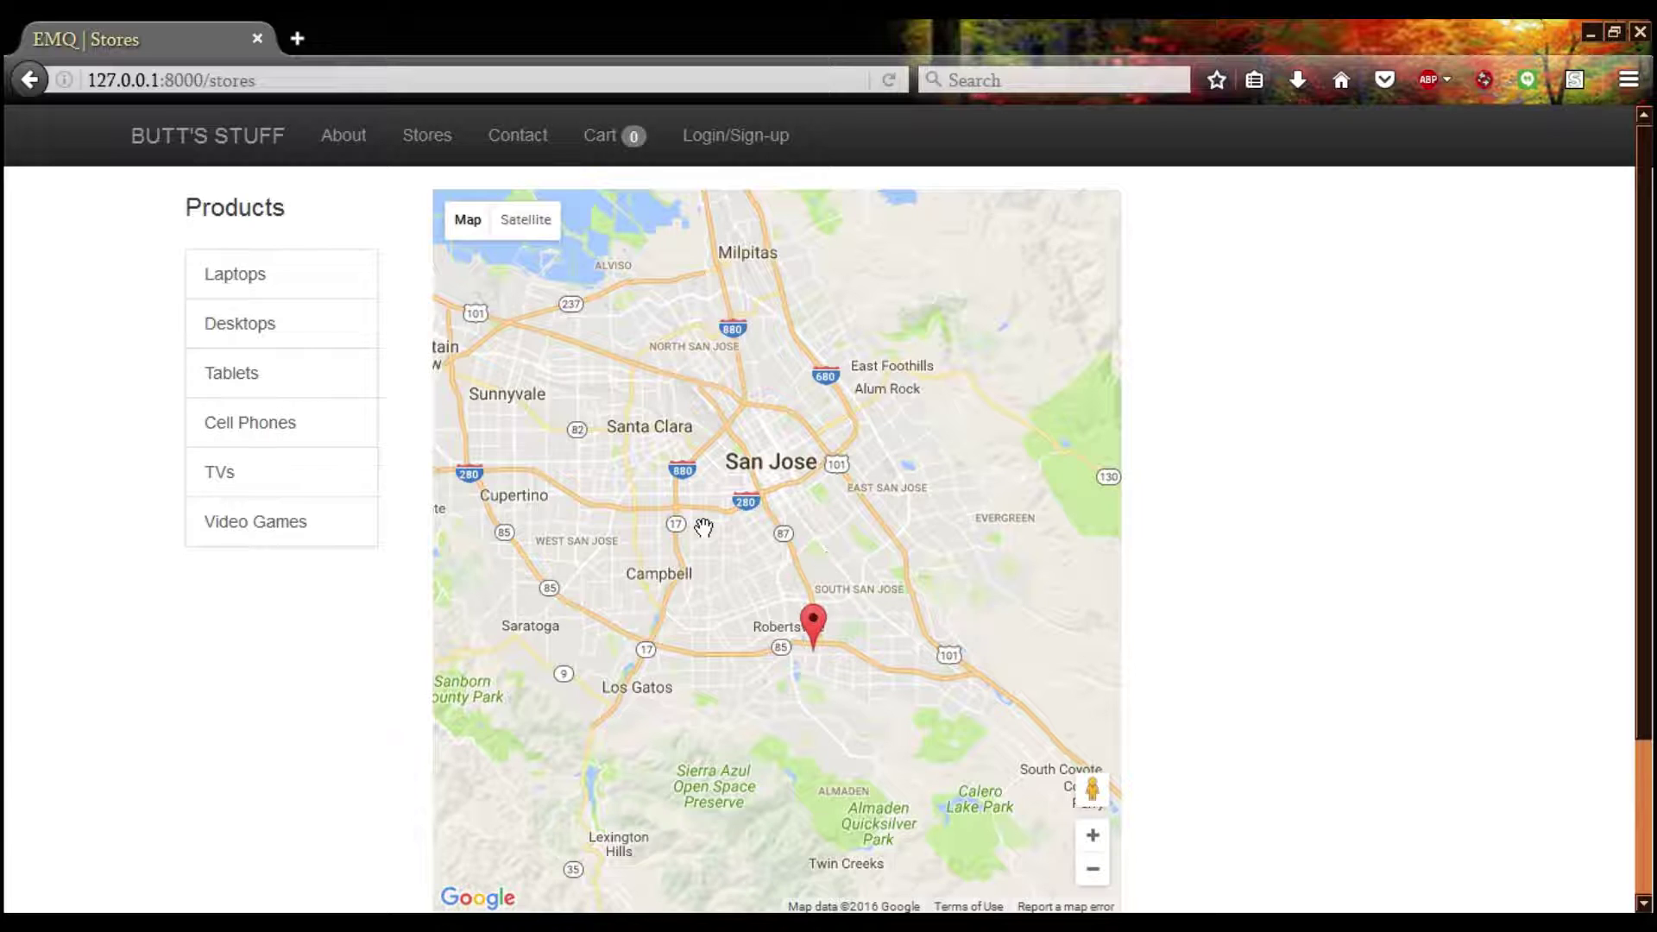
{"action": "left_click_drag", "start_coordinate": [707, 529], "coordinate": [911, 723]}
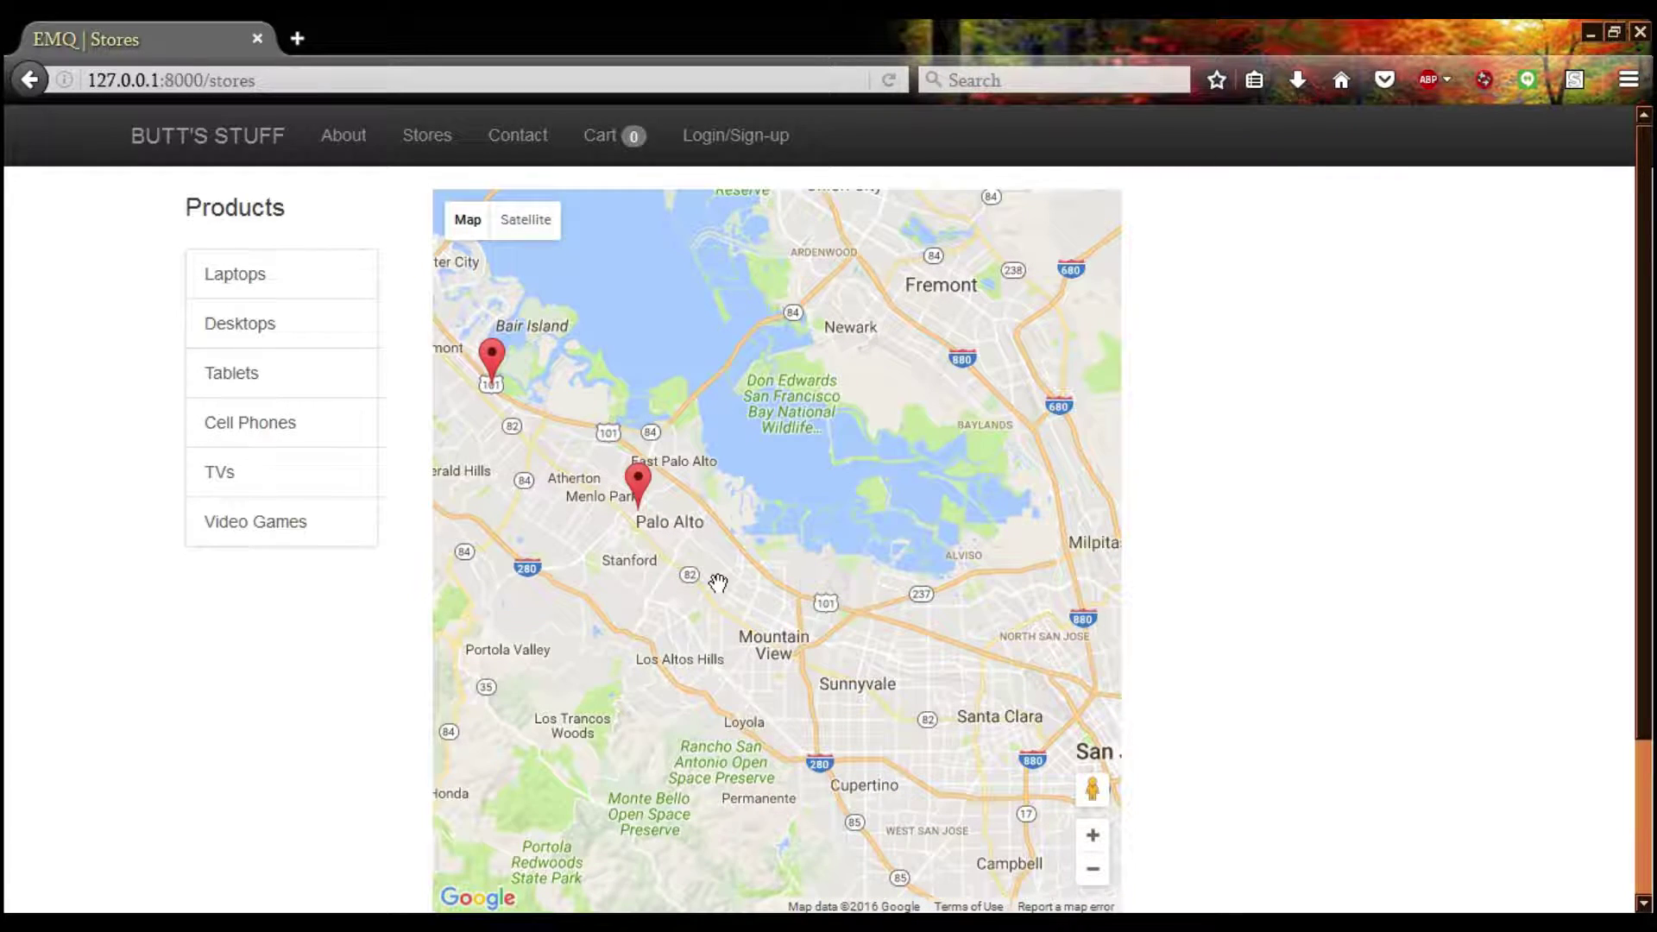
{"action": "left_click_drag", "start_coordinate": [714, 580], "coordinate": [758, 594]}
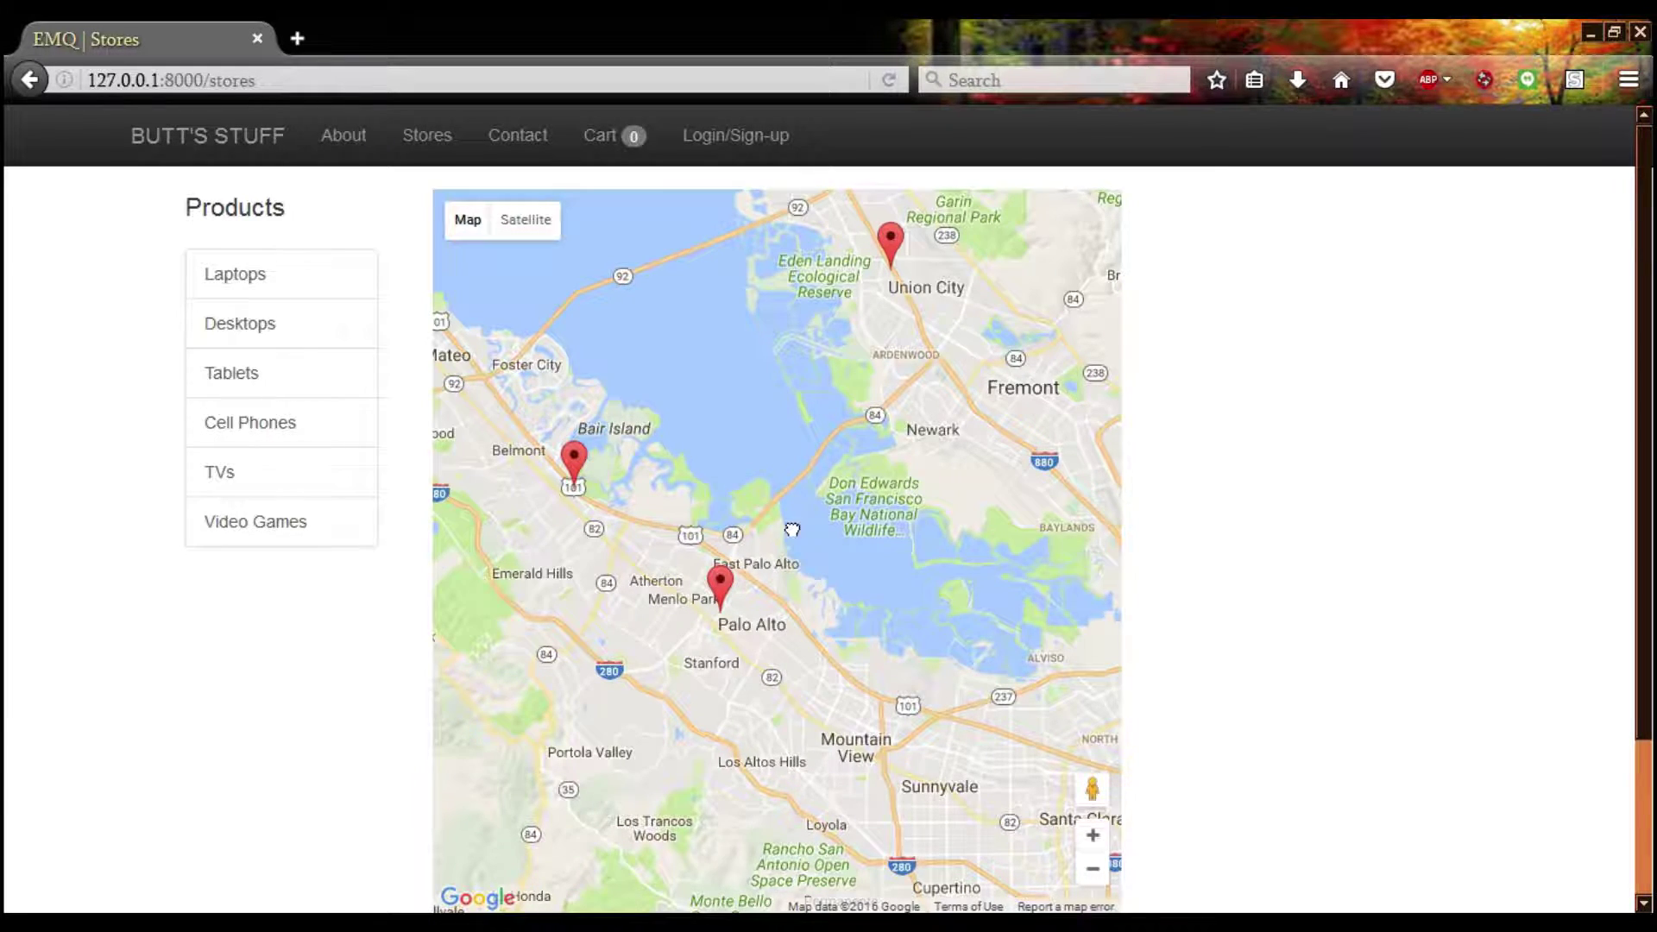
{"action": "left_click_drag", "start_coordinate": [792, 529], "coordinate": [965, 619]}
{"action": "left_click_drag", "start_coordinate": [884, 577], "coordinate": [951, 605]}
Show the San Carlos, Colma, Stonestown Galleria and 300 Post St store addresses
{"action": "left_click", "coordinate": [811, 576]}
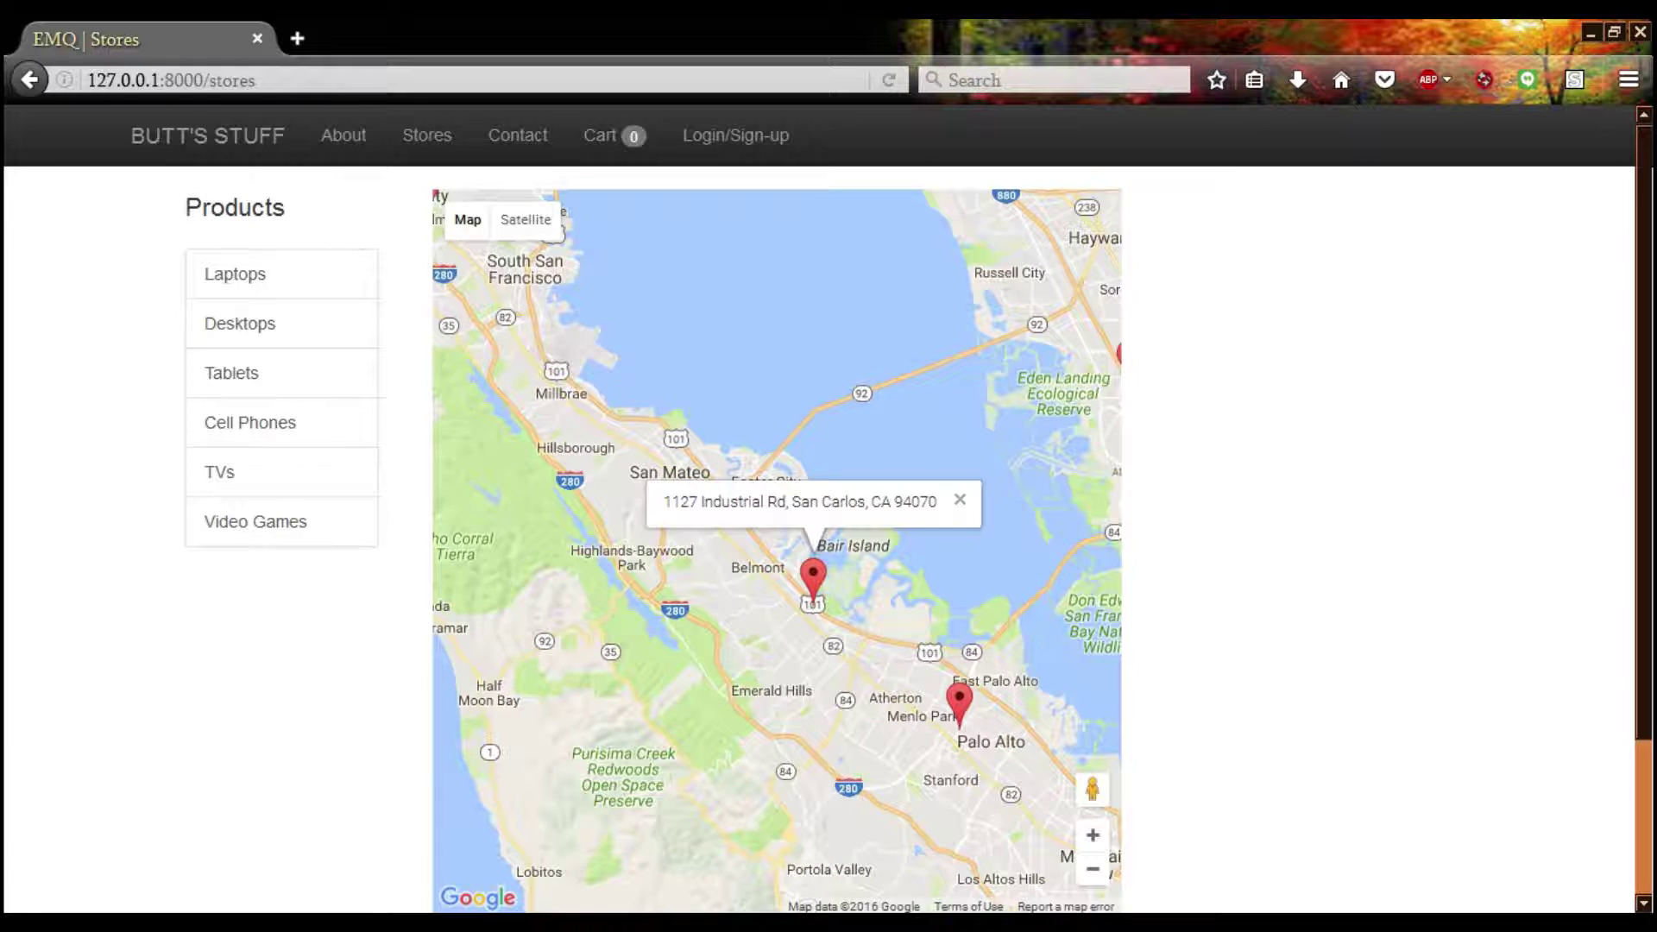
{"action": "left_click_drag", "start_coordinate": [500, 306], "coordinate": [788, 671]}
{"action": "left_click", "coordinate": [716, 561]}
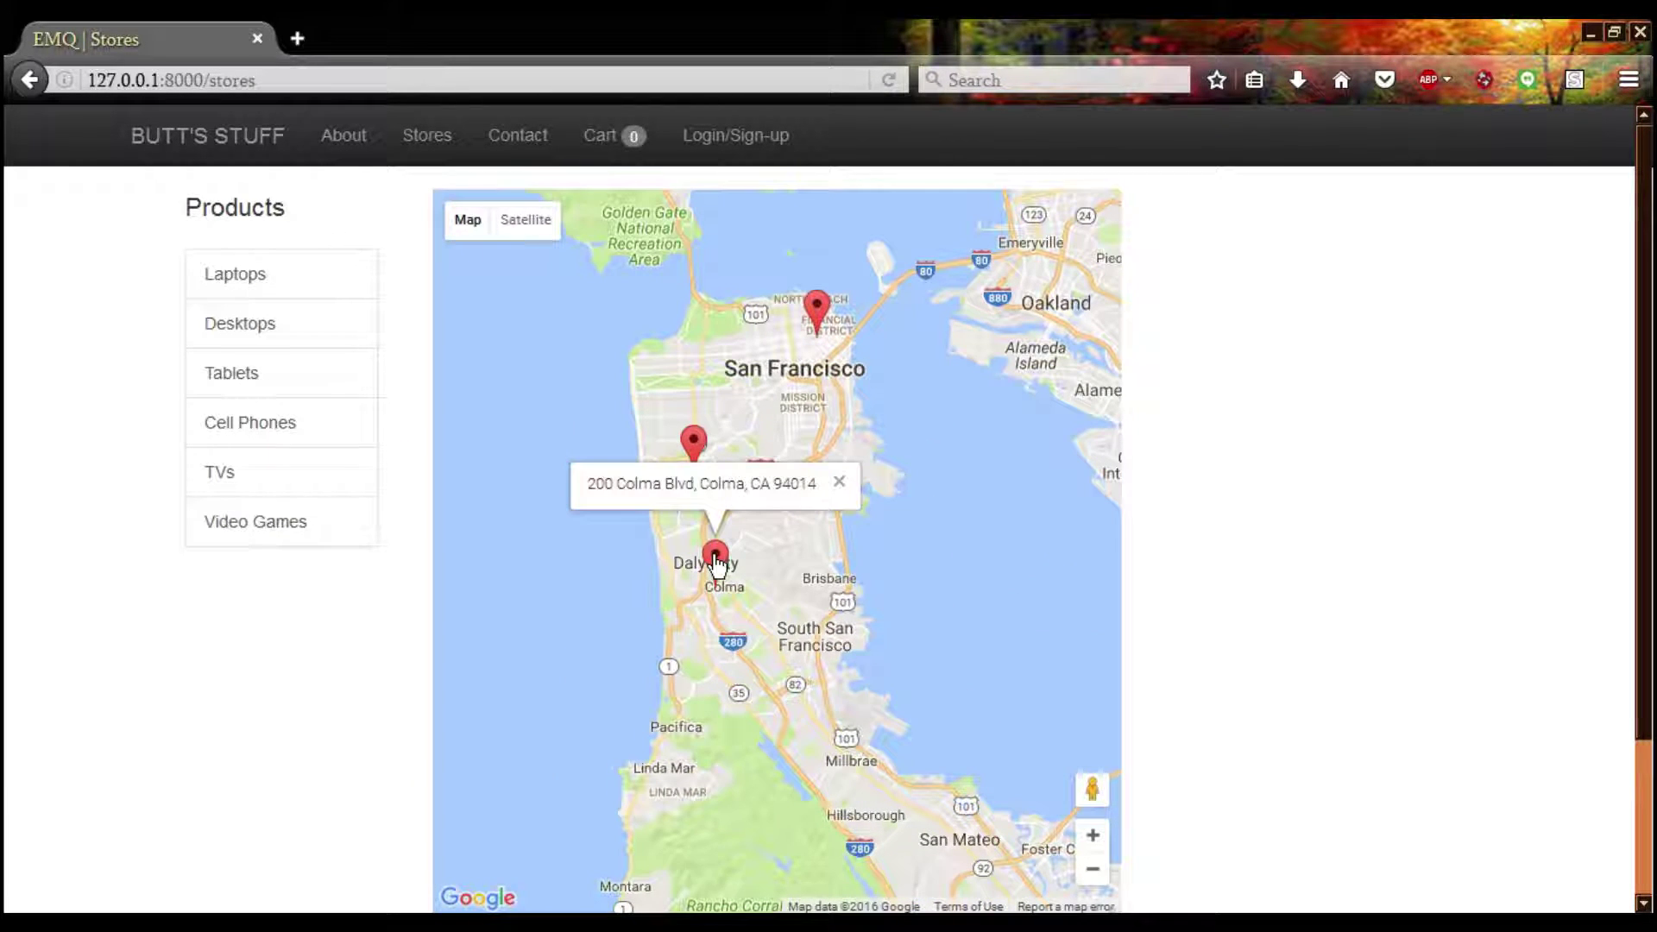
{"action": "left_click", "coordinate": [728, 524]}
{"action": "left_click_drag", "start_coordinate": [758, 498], "coordinate": [754, 608]}
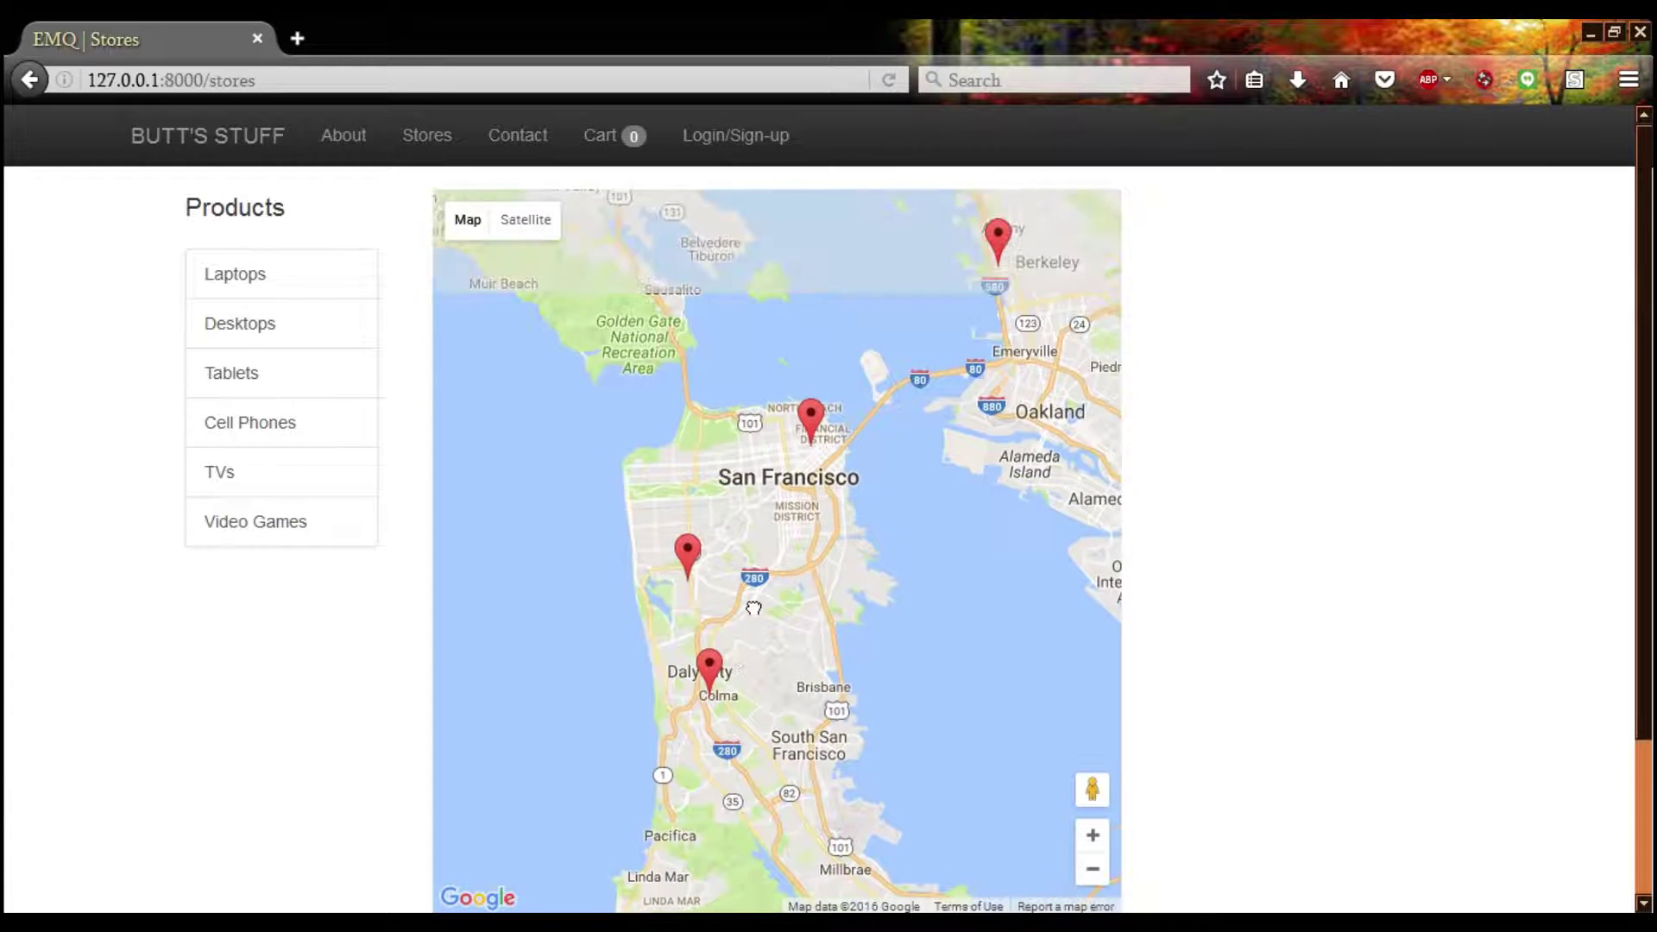
{"action": "scroll", "coordinate": [731, 568], "scroll_direction": "up", "scroll_amount": 1}
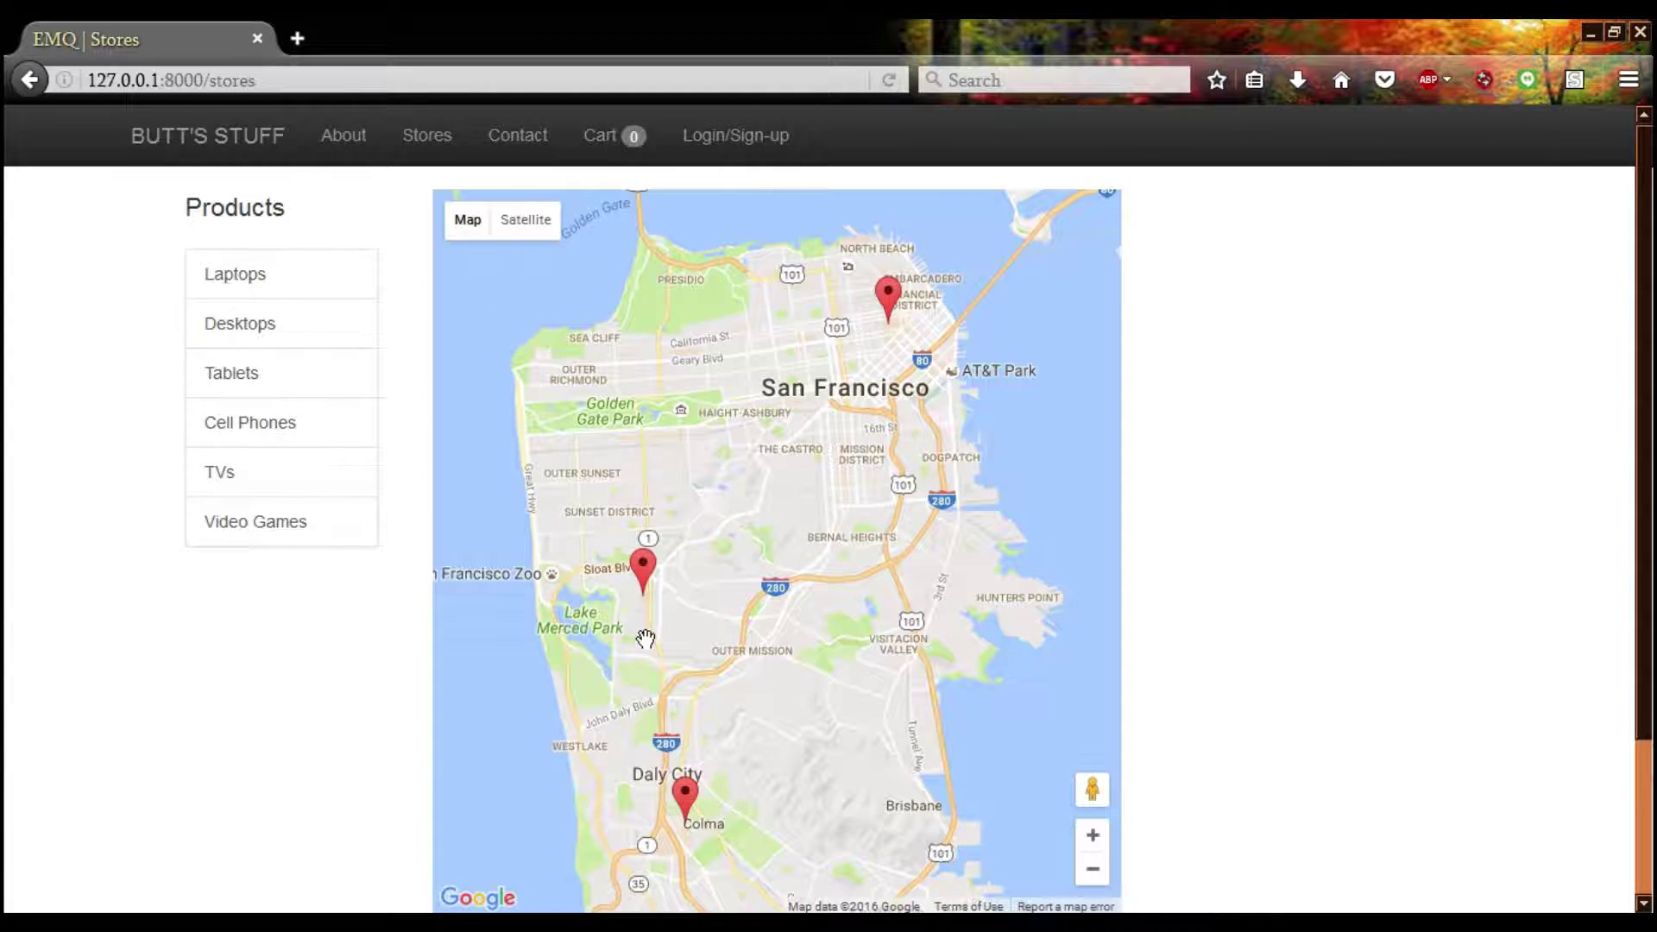
{"action": "left_click_drag", "start_coordinate": [647, 636], "coordinate": [689, 656]}
{"action": "left_click", "coordinate": [684, 589]}
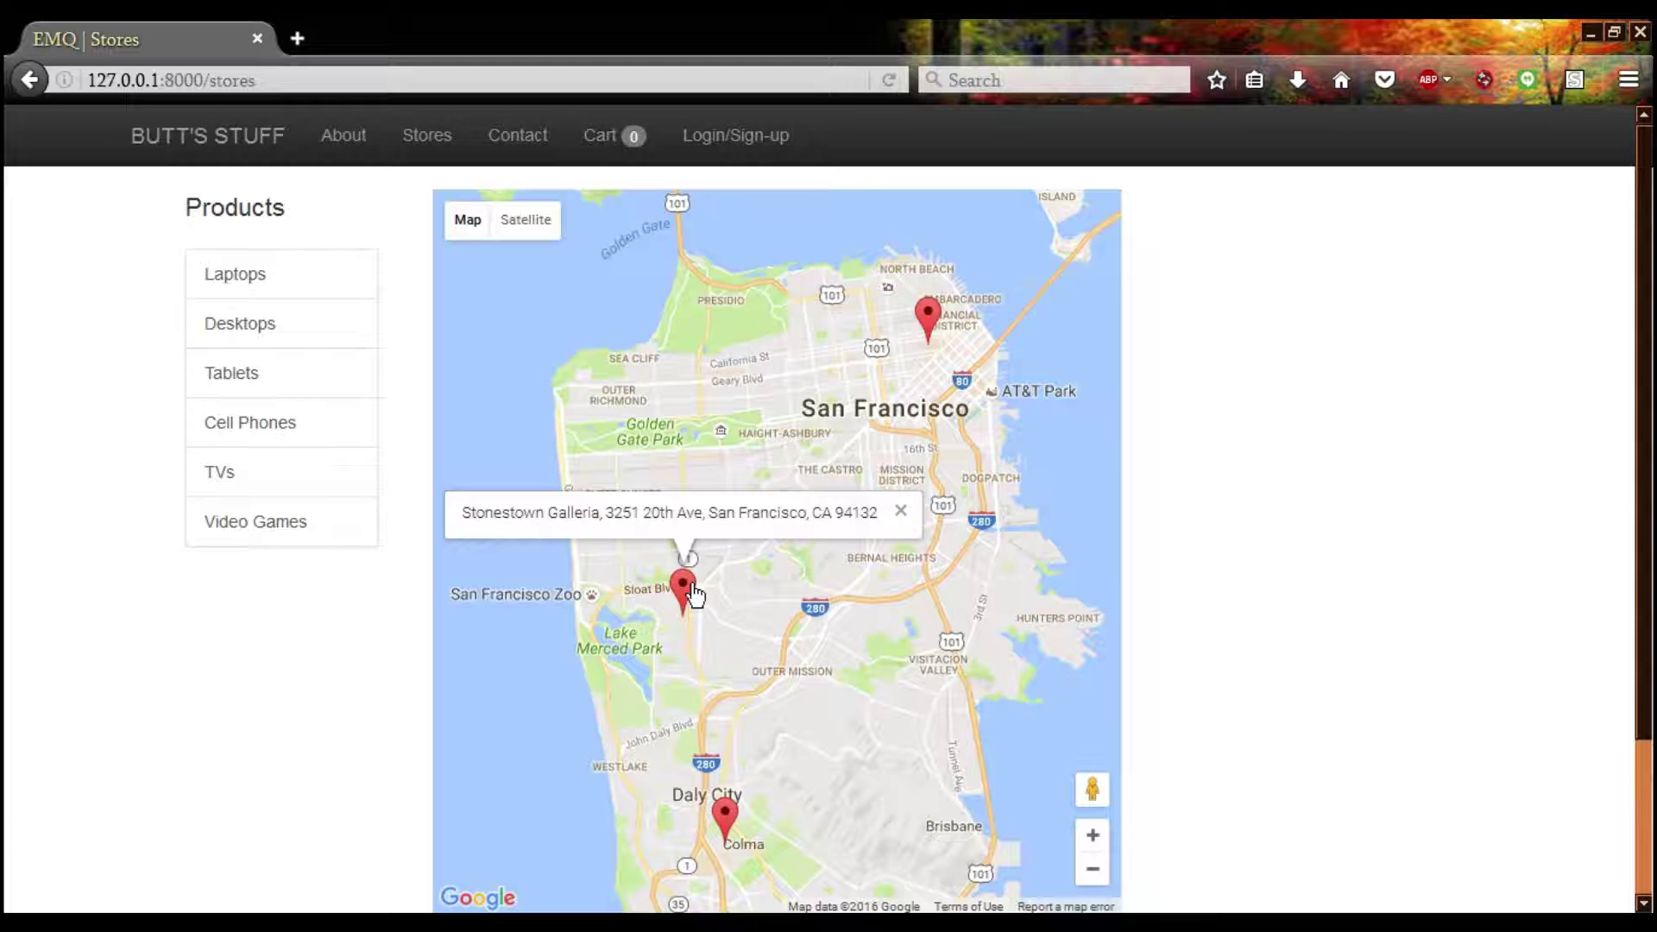
{"action": "left_click", "coordinate": [900, 510]}
{"action": "left_click_drag", "start_coordinate": [928, 406], "coordinate": [798, 530]}
{"action": "left_click", "coordinate": [797, 439]}
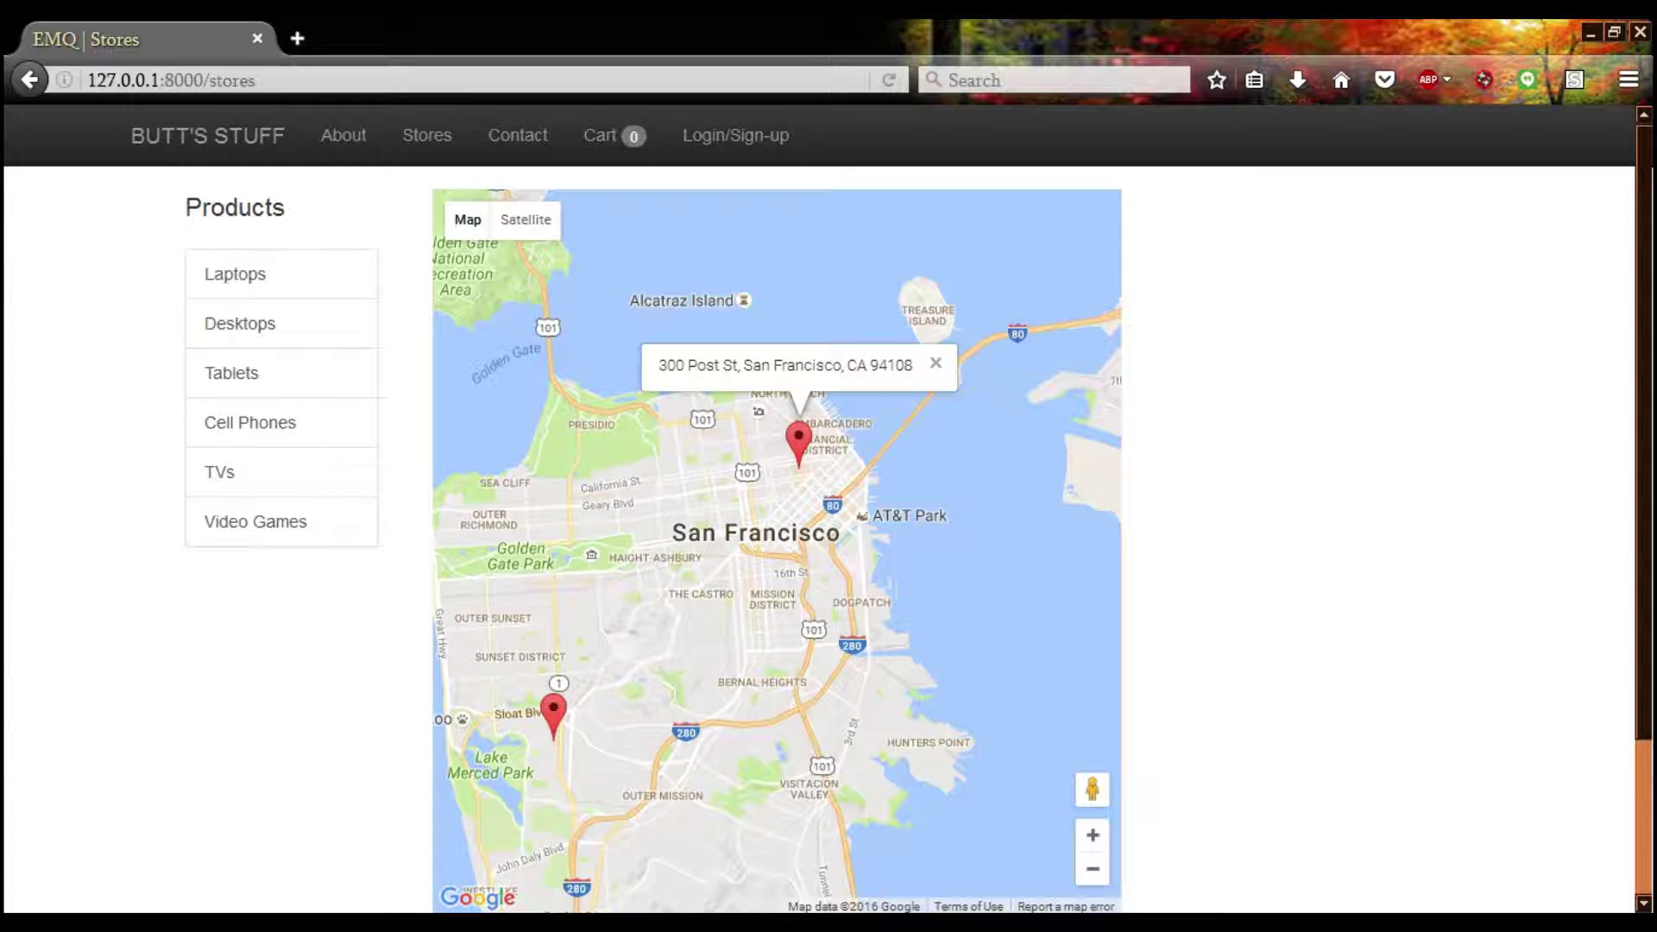
{"action": "left_click", "coordinate": [862, 431]}
Pan to the East Bay and show the Berkeley and Pinole Vista store addresses
{"action": "left_click_drag", "start_coordinate": [863, 431], "coordinate": [690, 634]}
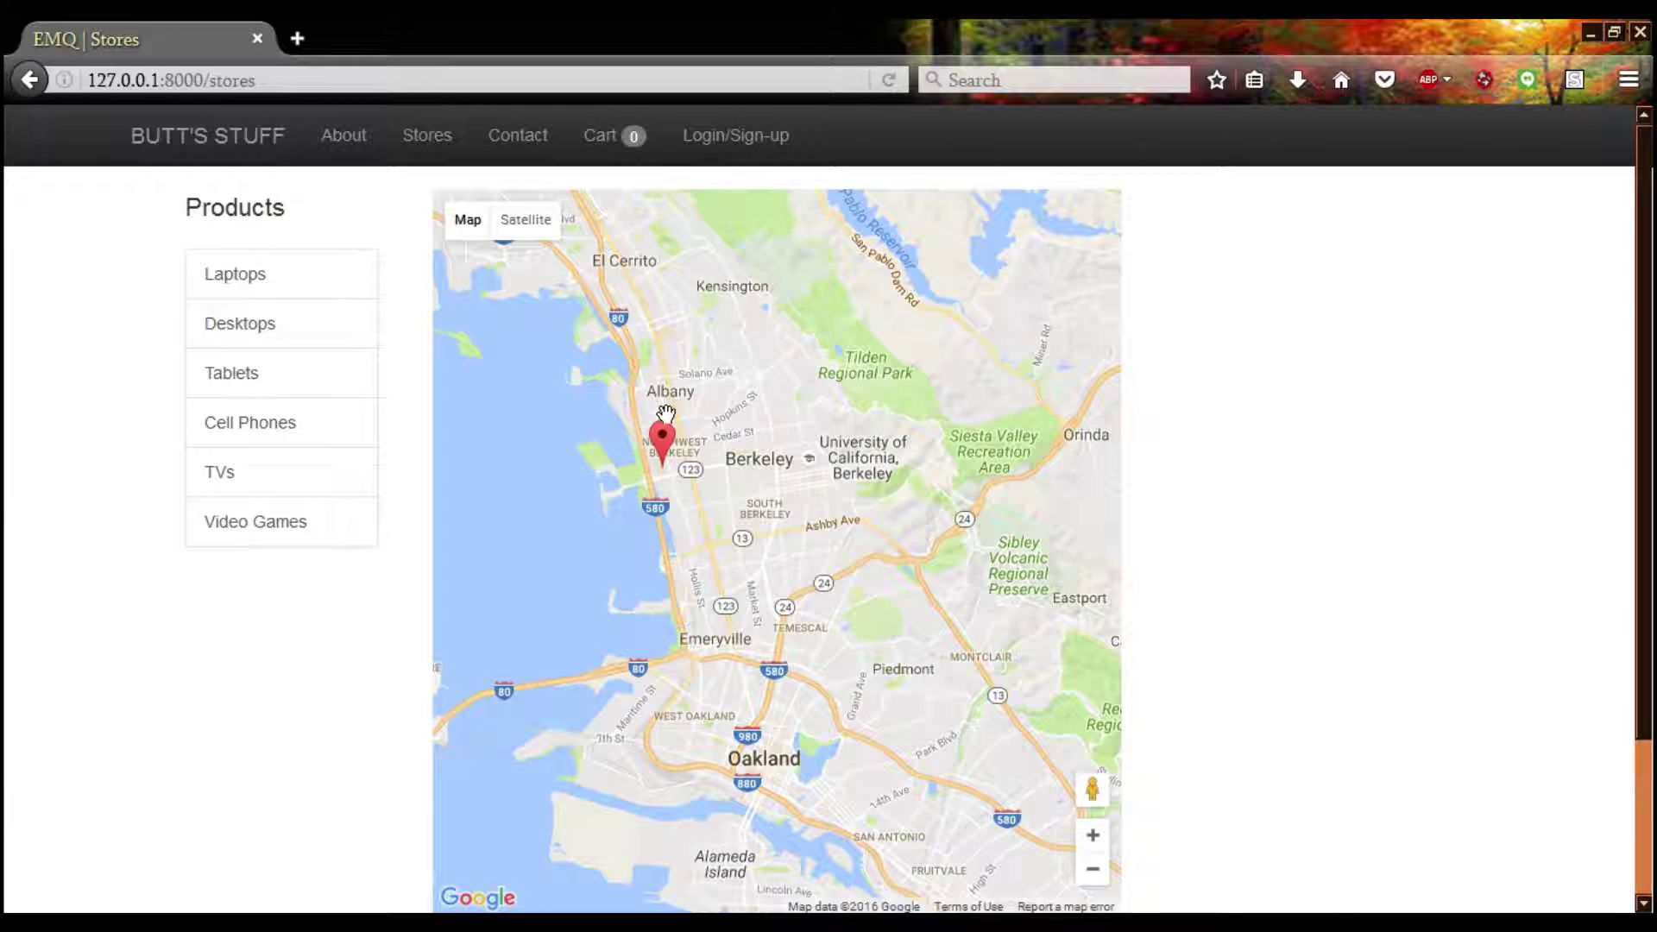
{"action": "left_click", "coordinate": [662, 440]}
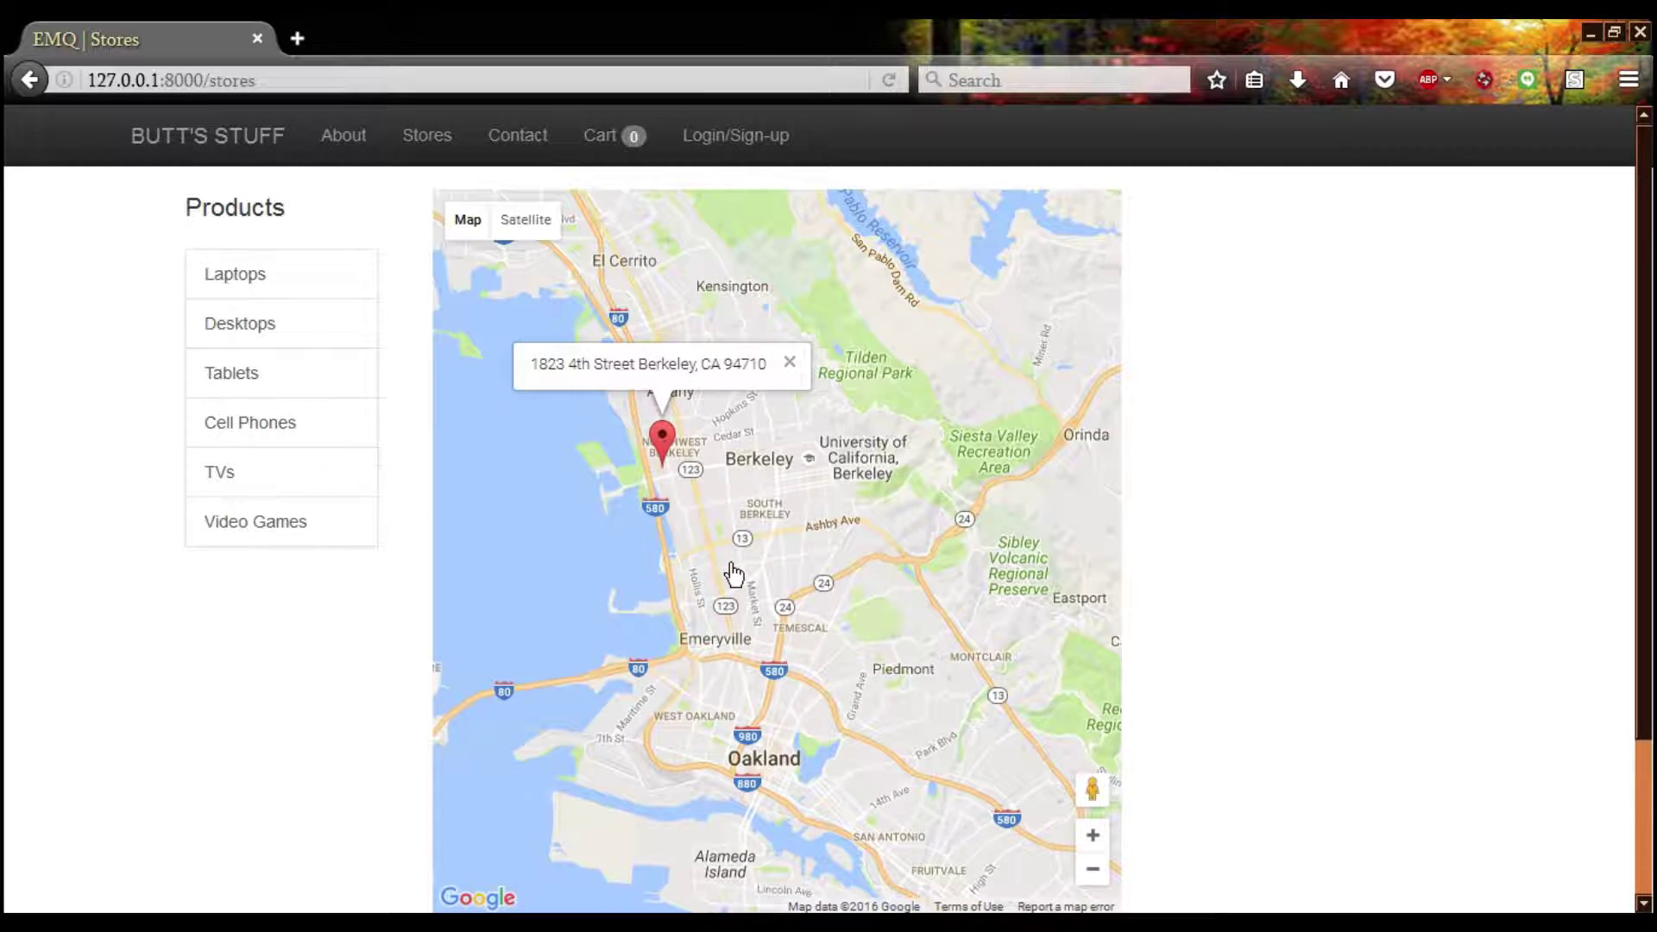
{"action": "scroll", "coordinate": [736, 552], "scroll_direction": "down", "scroll_amount": 1}
{"action": "left_click_drag", "start_coordinate": [778, 342], "coordinate": [768, 494]}
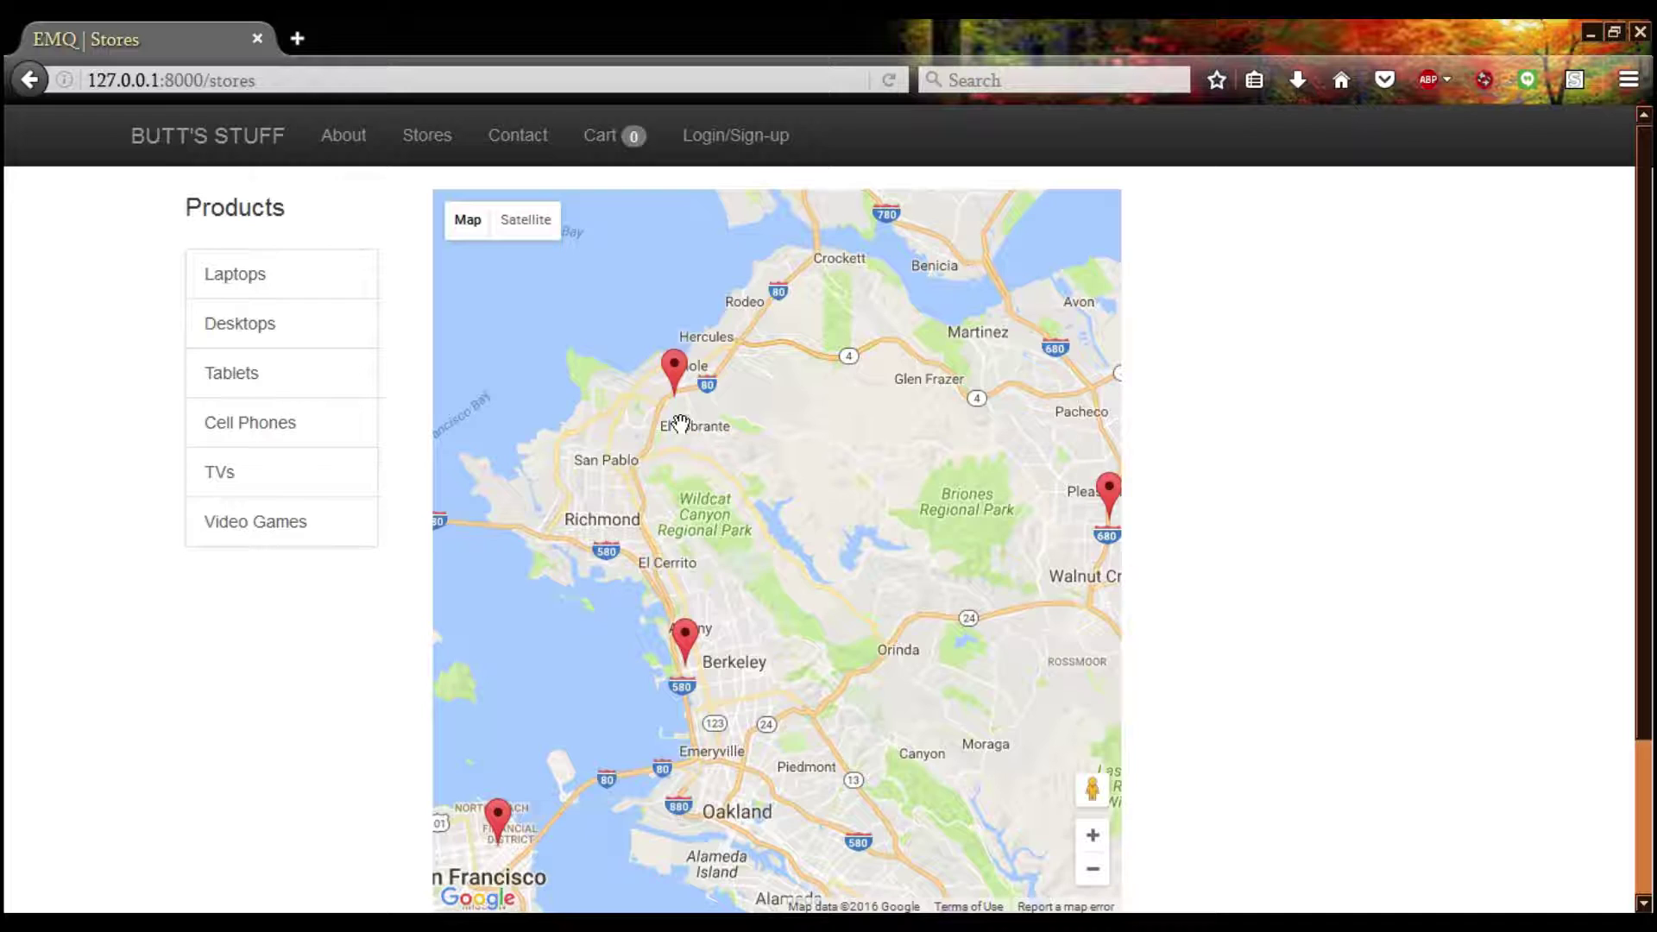
{"action": "scroll", "coordinate": [680, 423], "scroll_direction": "up", "scroll_amount": 1}
{"action": "scroll", "coordinate": [671, 358], "scroll_direction": "up", "scroll_amount": 1}
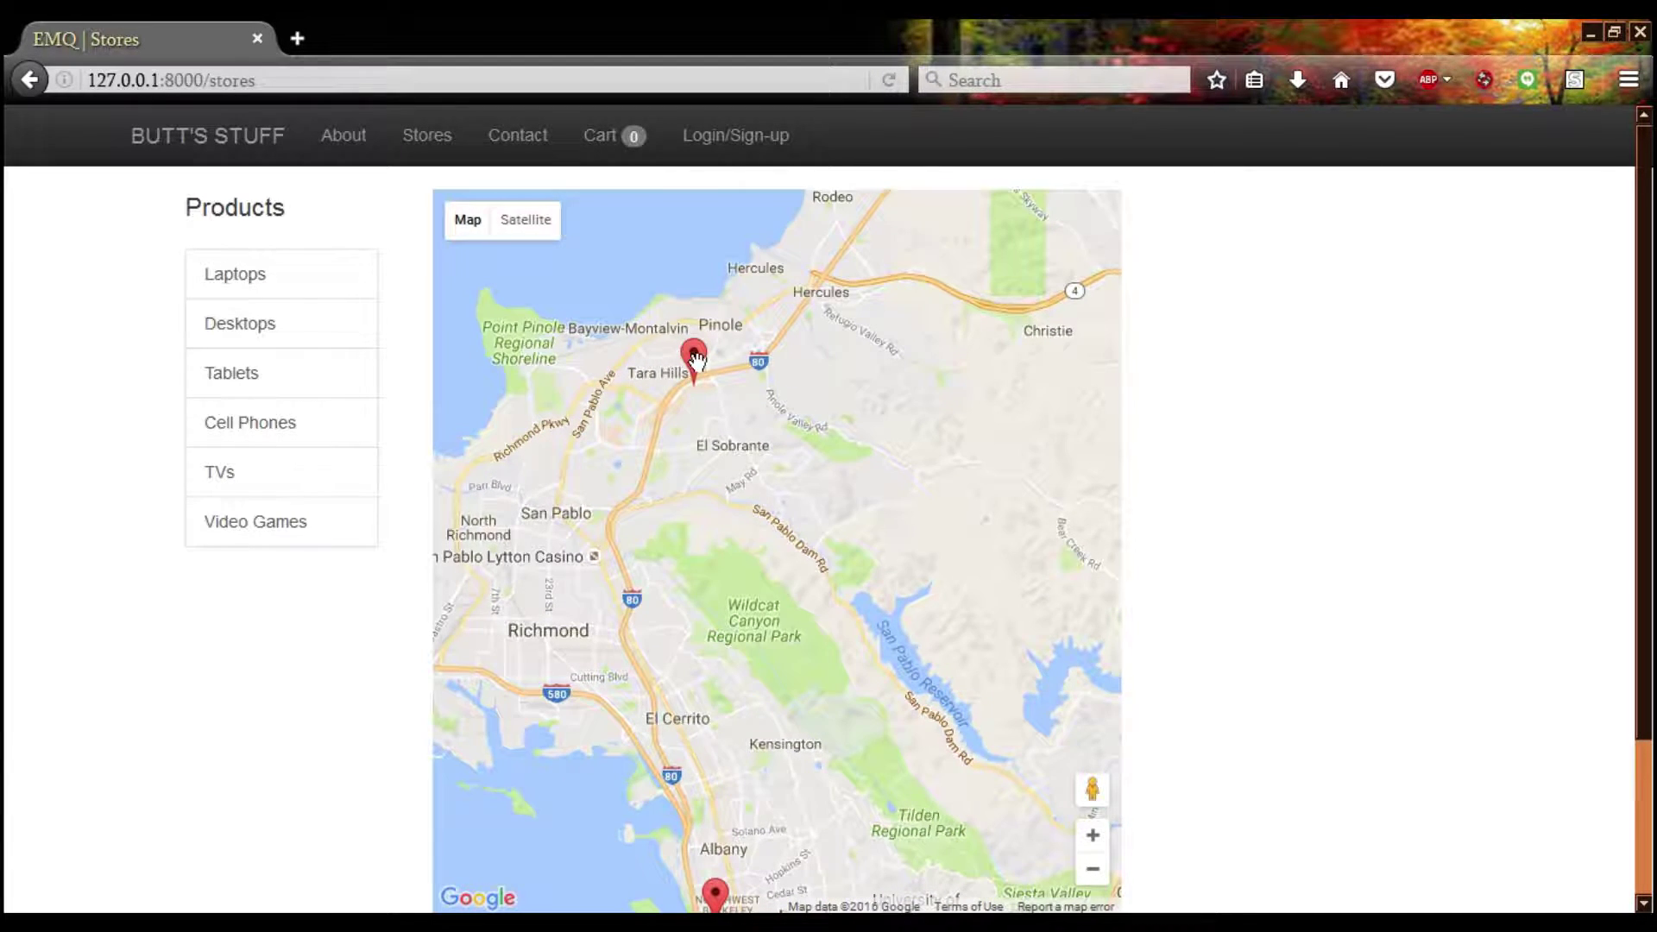
{"action": "left_click", "coordinate": [694, 358]}
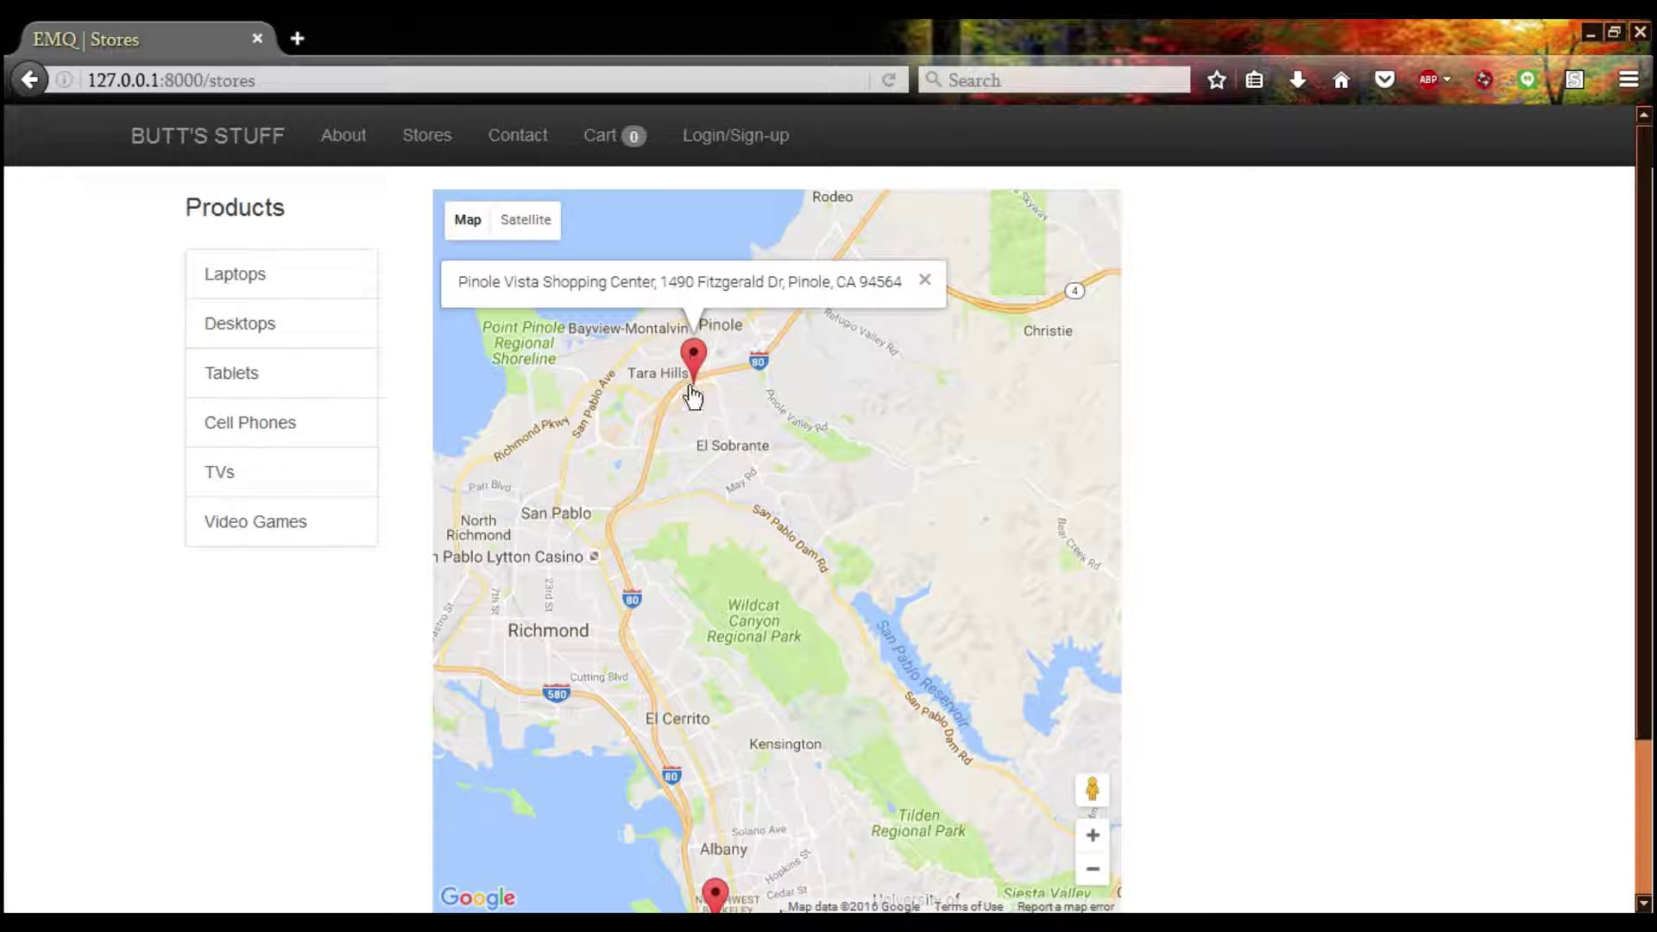
Show the Pleasant Hill store's address, then pan south and show the Union City store's address
{"action": "scroll", "coordinate": [656, 509], "scroll_direction": "down", "scroll_amount": 1}
{"action": "left_click_drag", "start_coordinate": [886, 605], "coordinate": [612, 522]}
{"action": "left_click", "coordinate": [834, 466]}
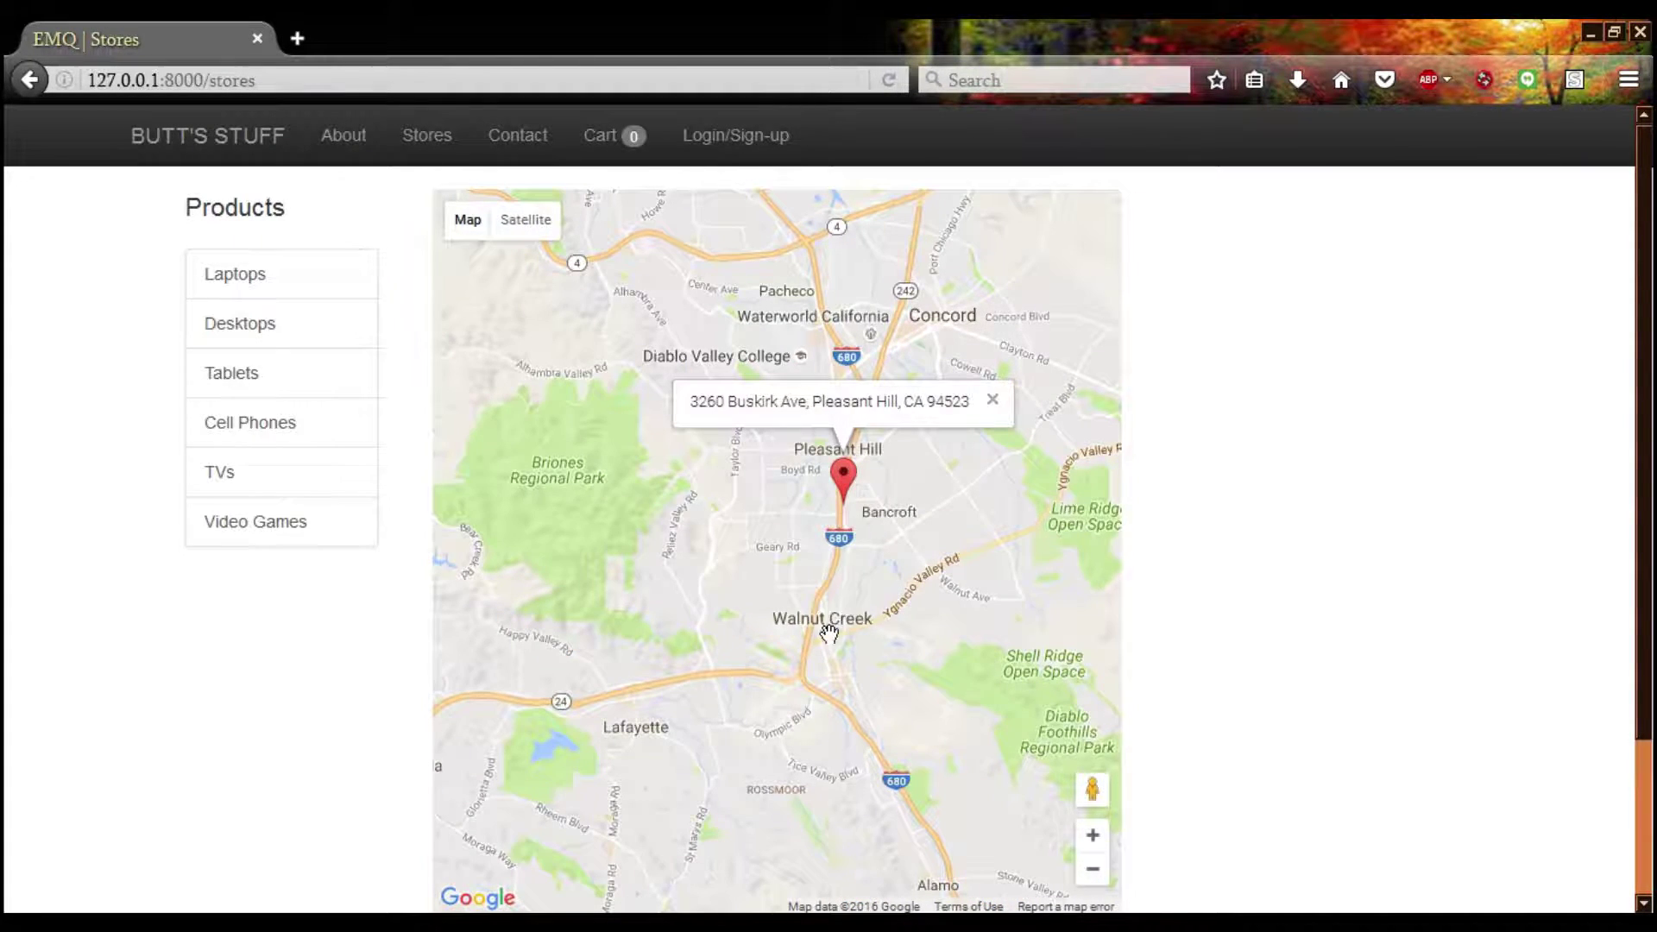
{"action": "scroll", "coordinate": [828, 629], "scroll_direction": "down", "scroll_amount": 1}
{"action": "left_click_drag", "start_coordinate": [872, 740], "coordinate": [858, 293]}
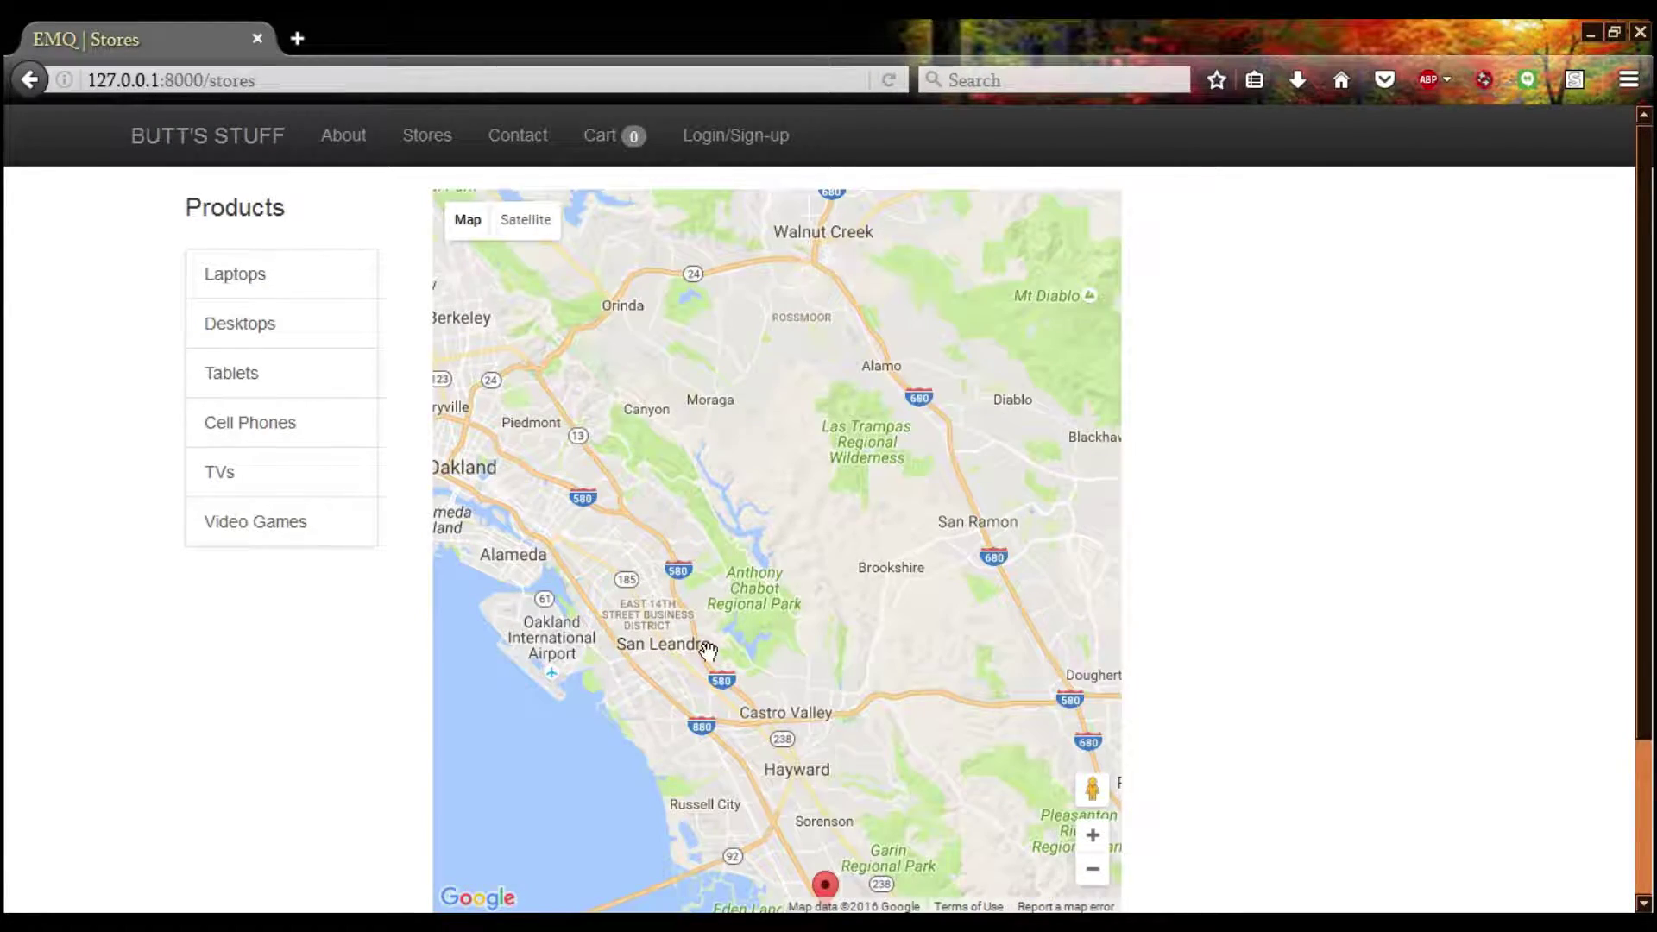
{"action": "left_click_drag", "start_coordinate": [704, 664], "coordinate": [699, 334]}
{"action": "left_click", "coordinate": [811, 540]}
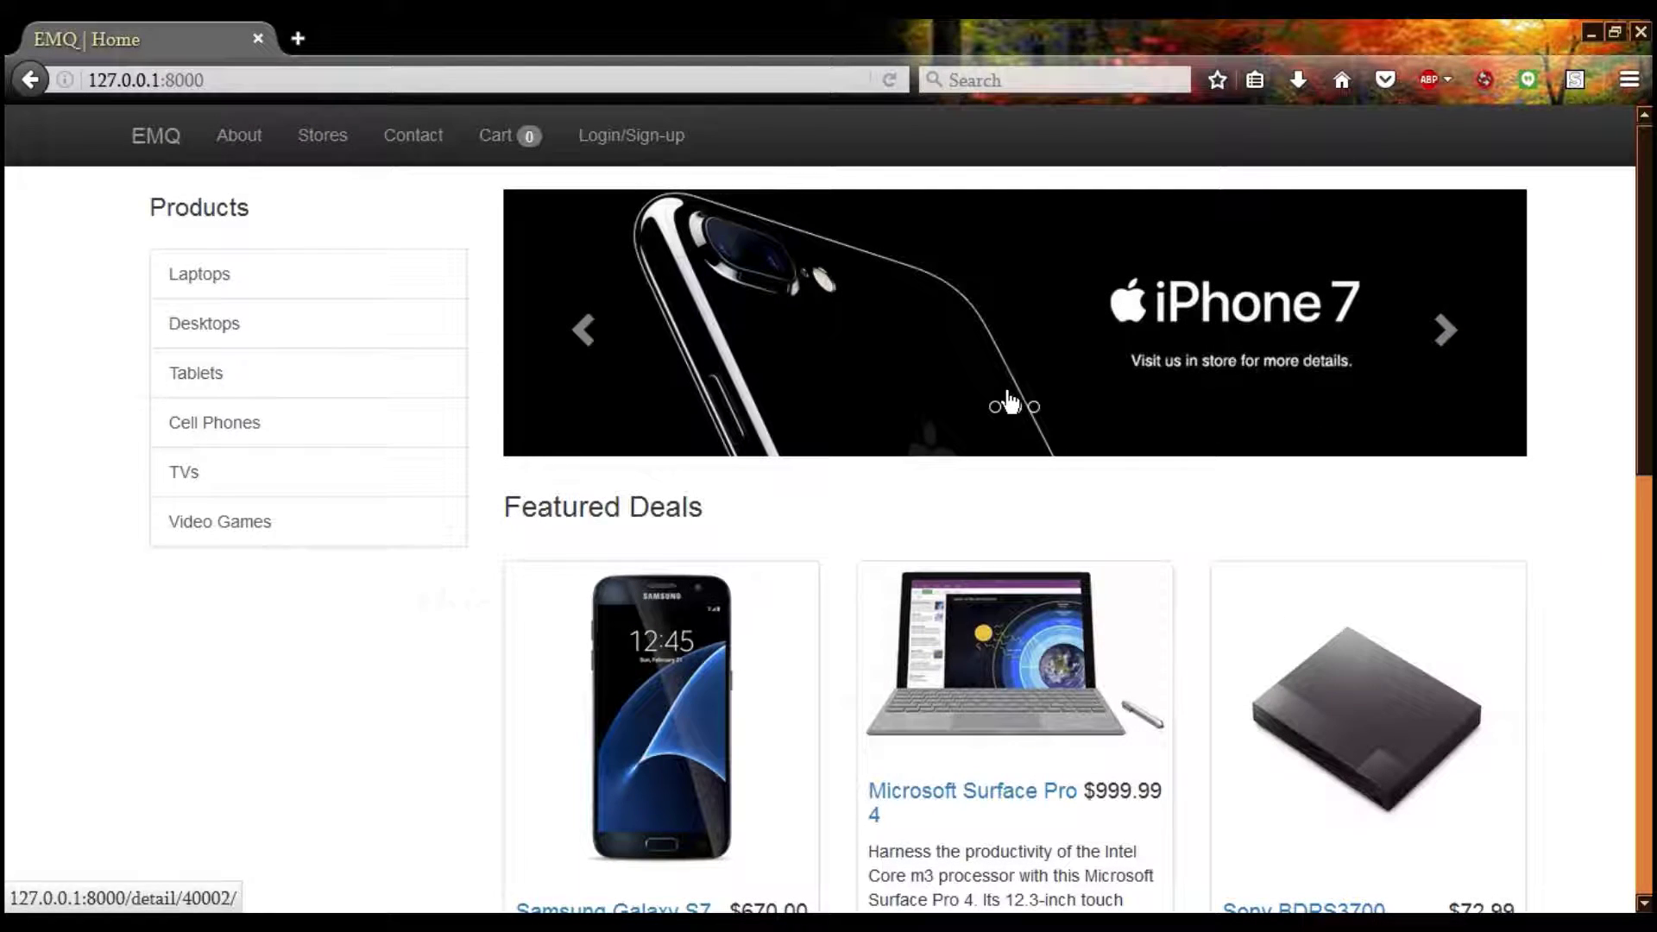
Advance the home page promo banner one slide and scroll down to the Featured Deals
{"action": "left_click", "coordinate": [1449, 341]}
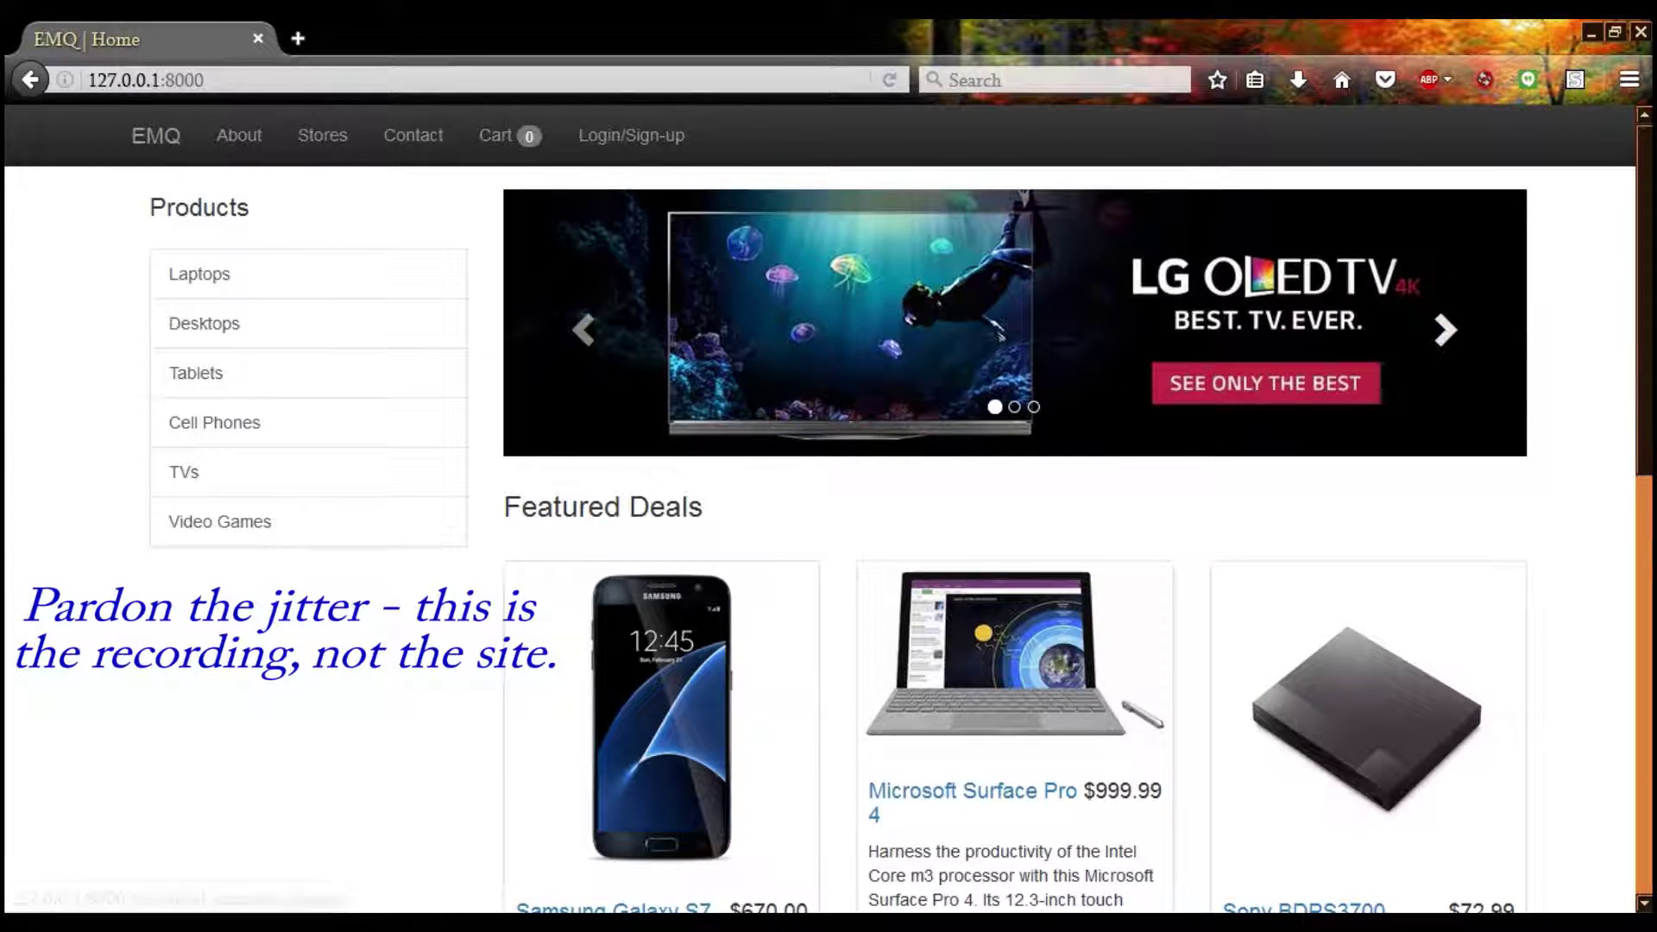
{"action": "scroll", "coordinate": [1650, 470], "scroll_direction": "down", "scroll_amount": 3}
{"action": "left_click_drag", "start_coordinate": [1649, 470], "coordinate": [1616, 381]}
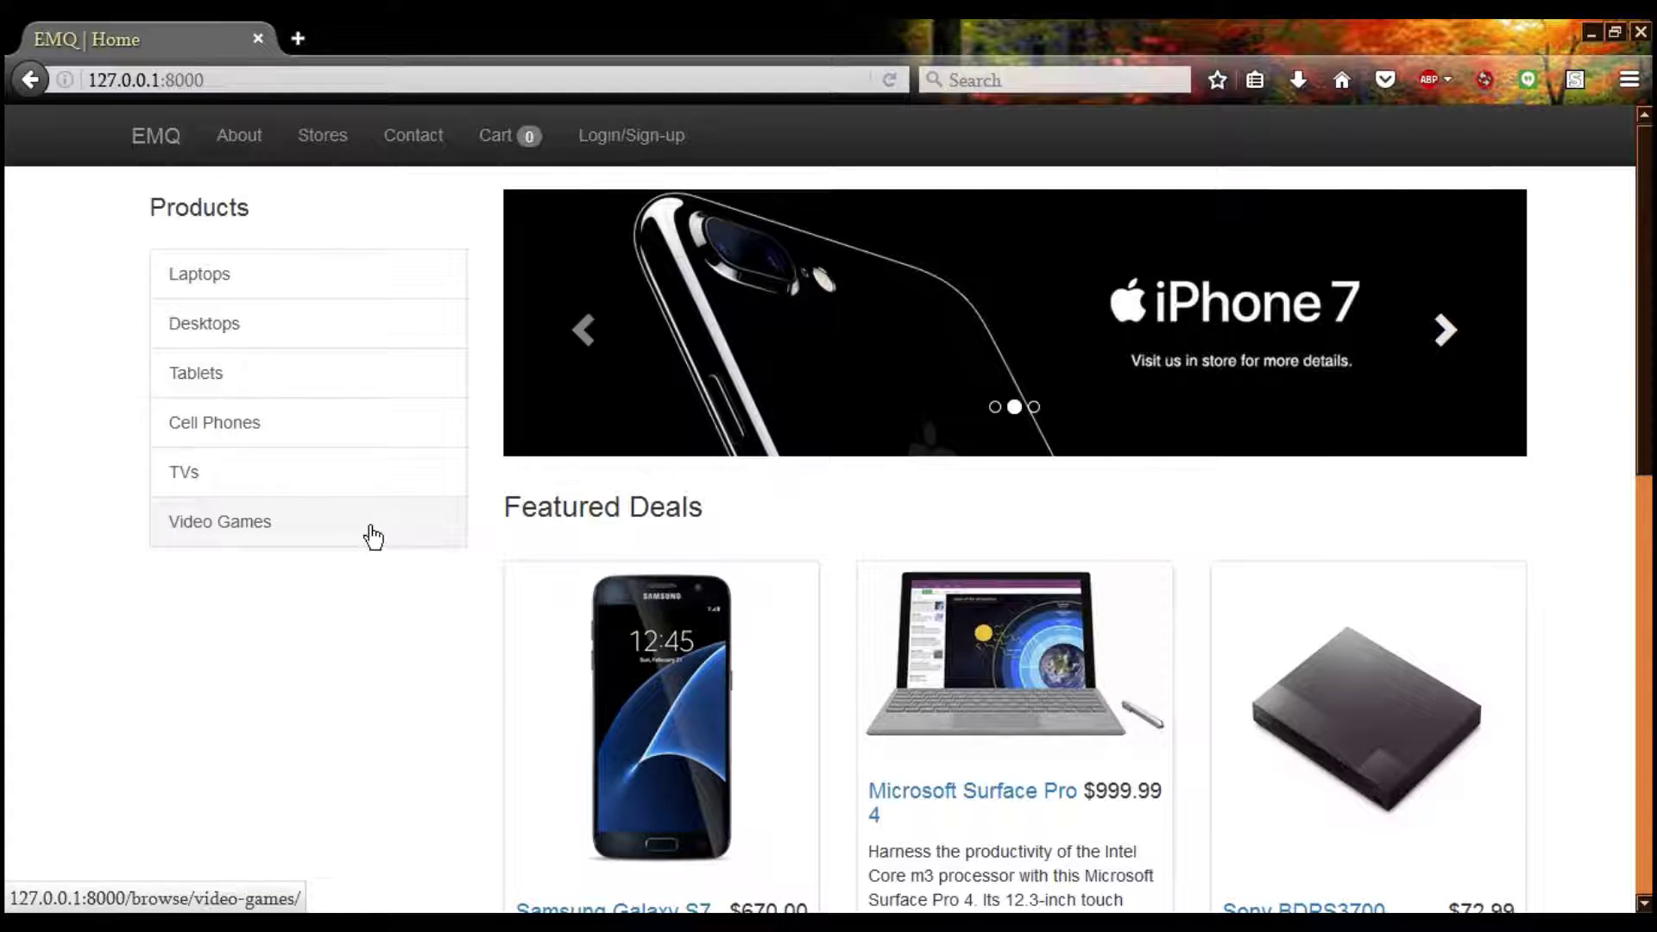
{"action": "scroll", "coordinate": [428, 628], "scroll_direction": "down", "scroll_amount": 2}
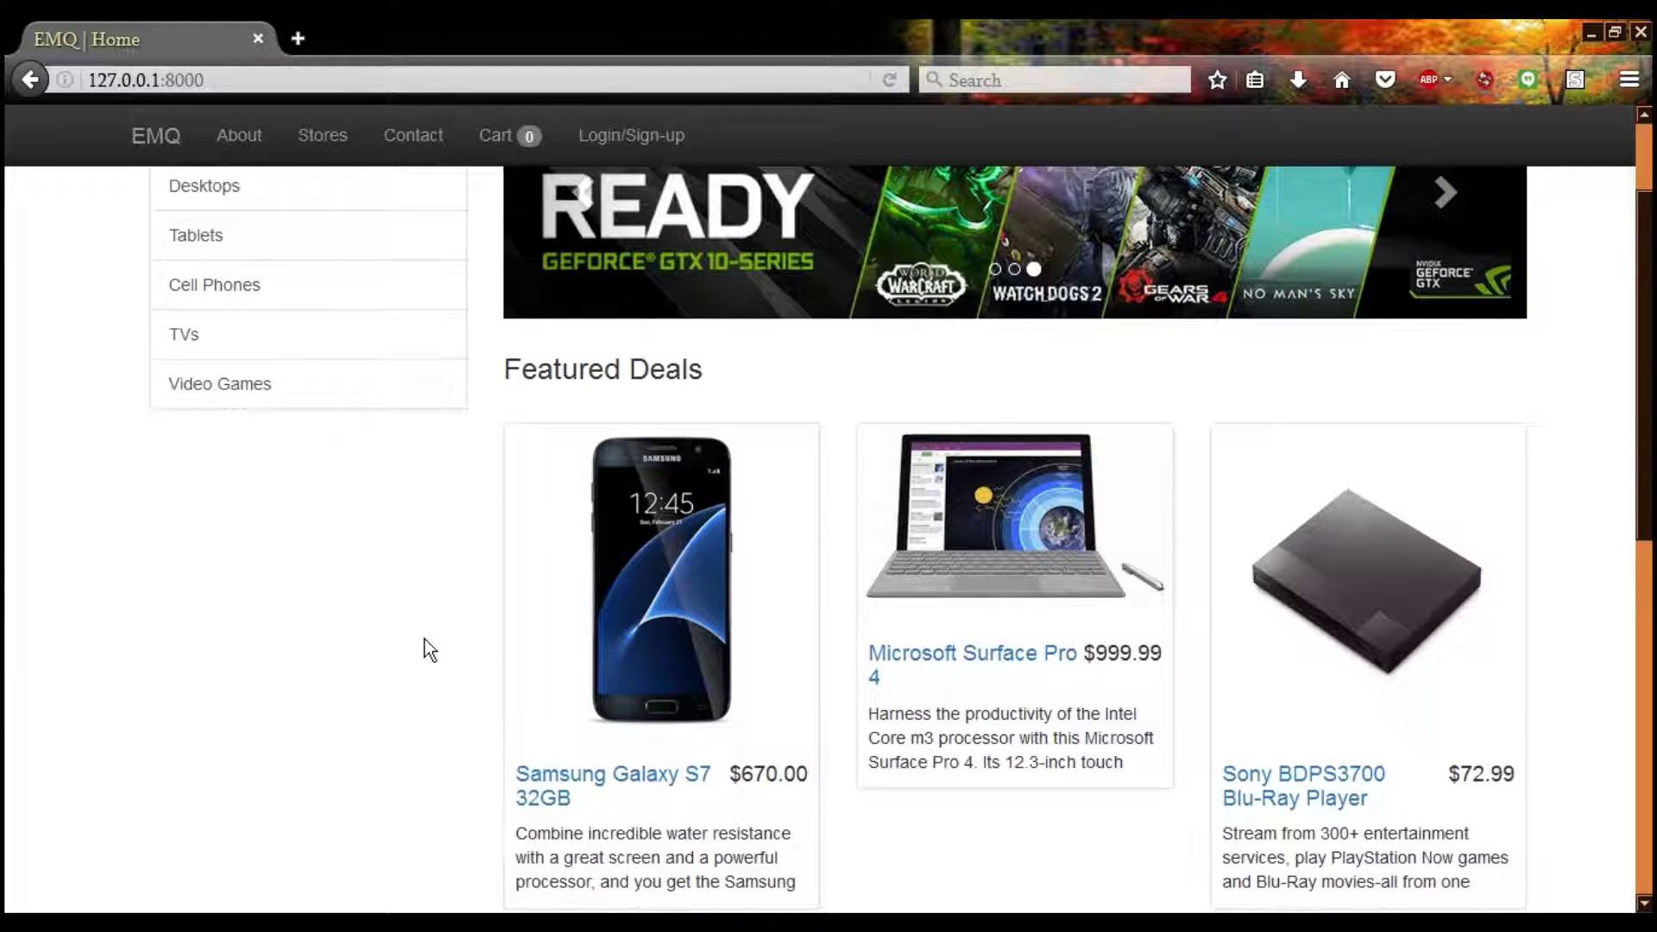
{"action": "scroll", "coordinate": [420, 643], "scroll_direction": "down", "scroll_amount": 4}
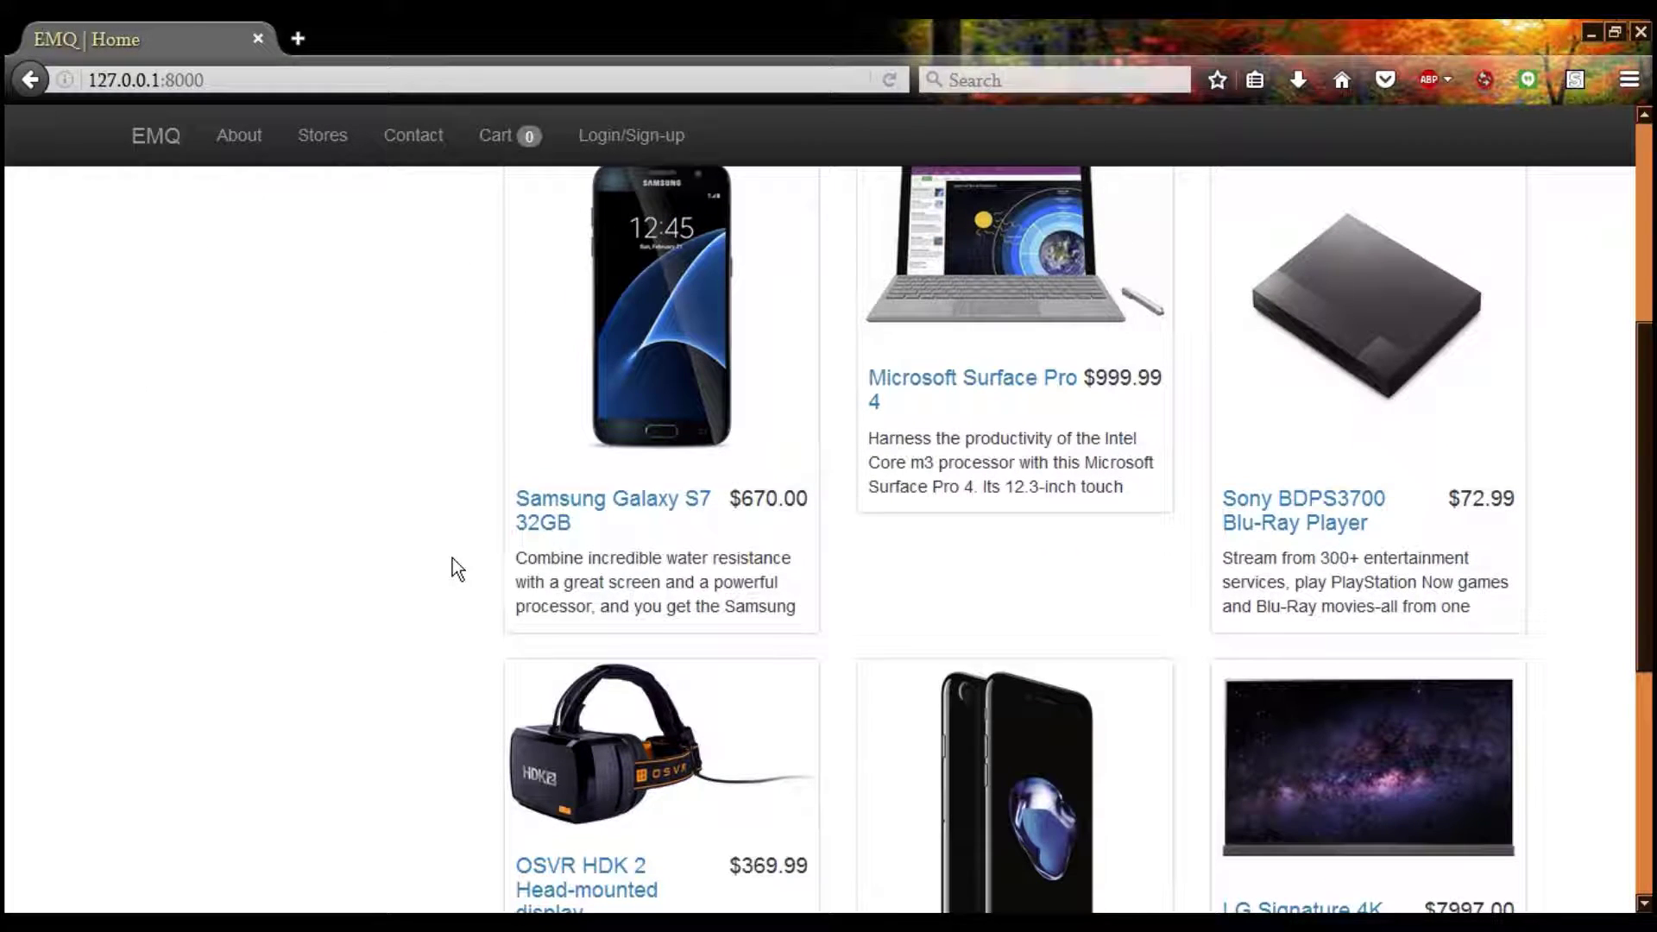
Open the Samsung Galaxy S7 32GB page, add it to the cart, then remove it
{"action": "left_click", "coordinate": [535, 508]}
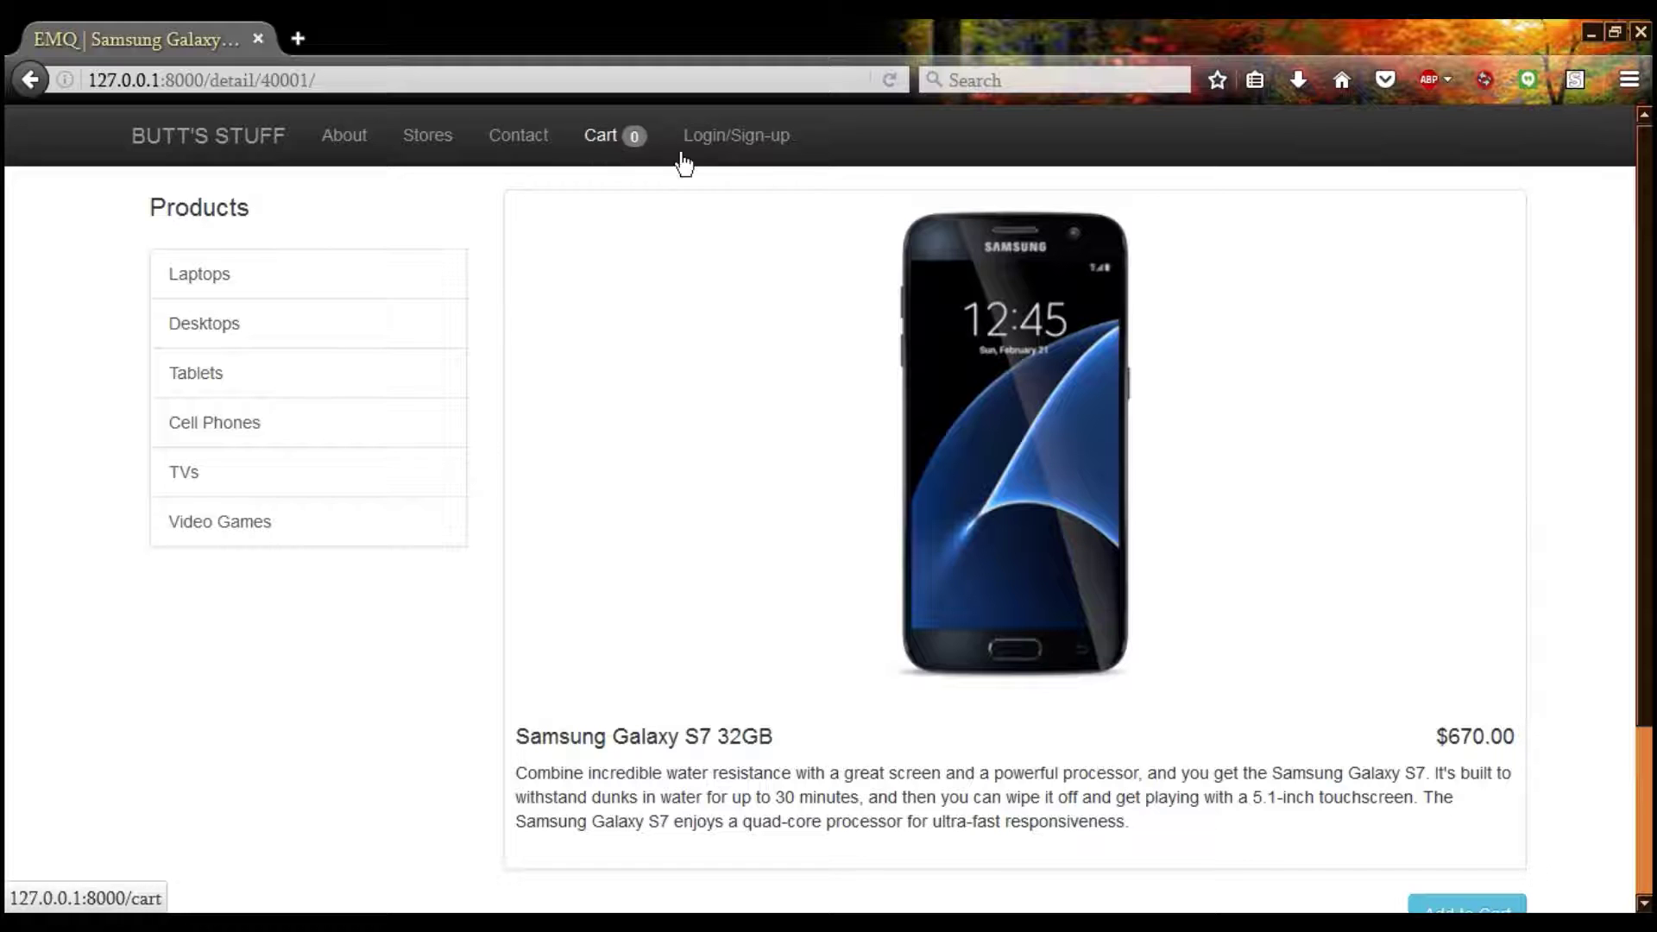
{"action": "scroll", "coordinate": [1156, 321], "scroll_direction": "down", "scroll_amount": 3}
{"action": "left_click", "coordinate": [1435, 723]}
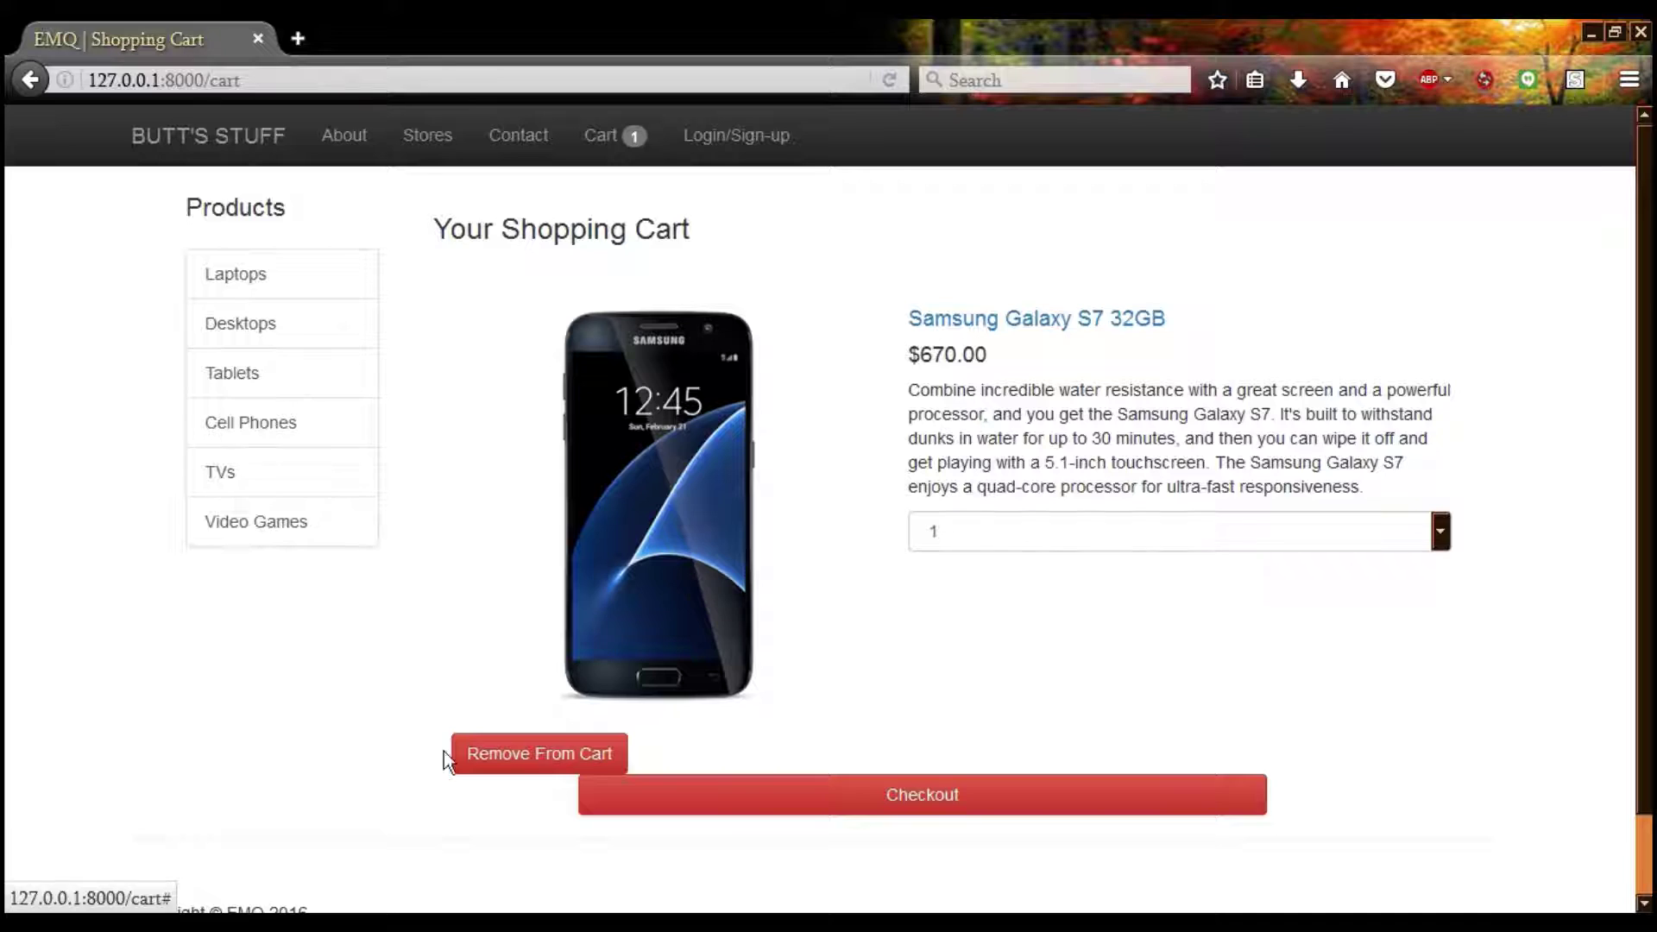
{"action": "left_click", "coordinate": [470, 759]}
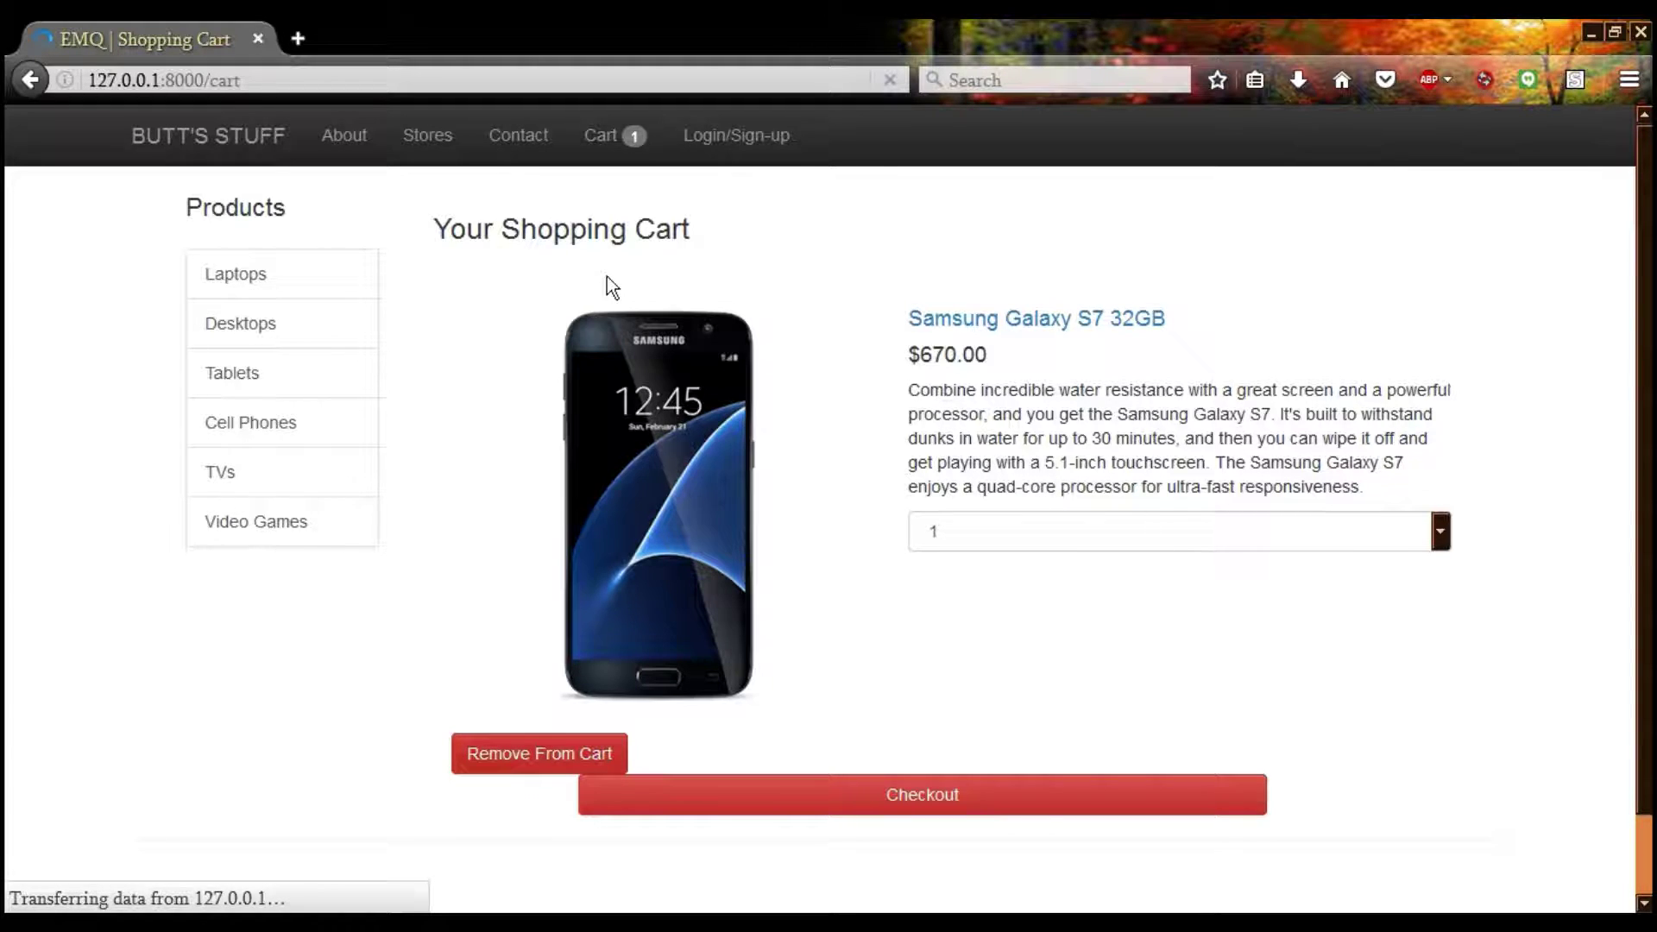
Register a new account on the Register tab with full name, e-mail and matching password
{"action": "left_click", "coordinate": [735, 138]}
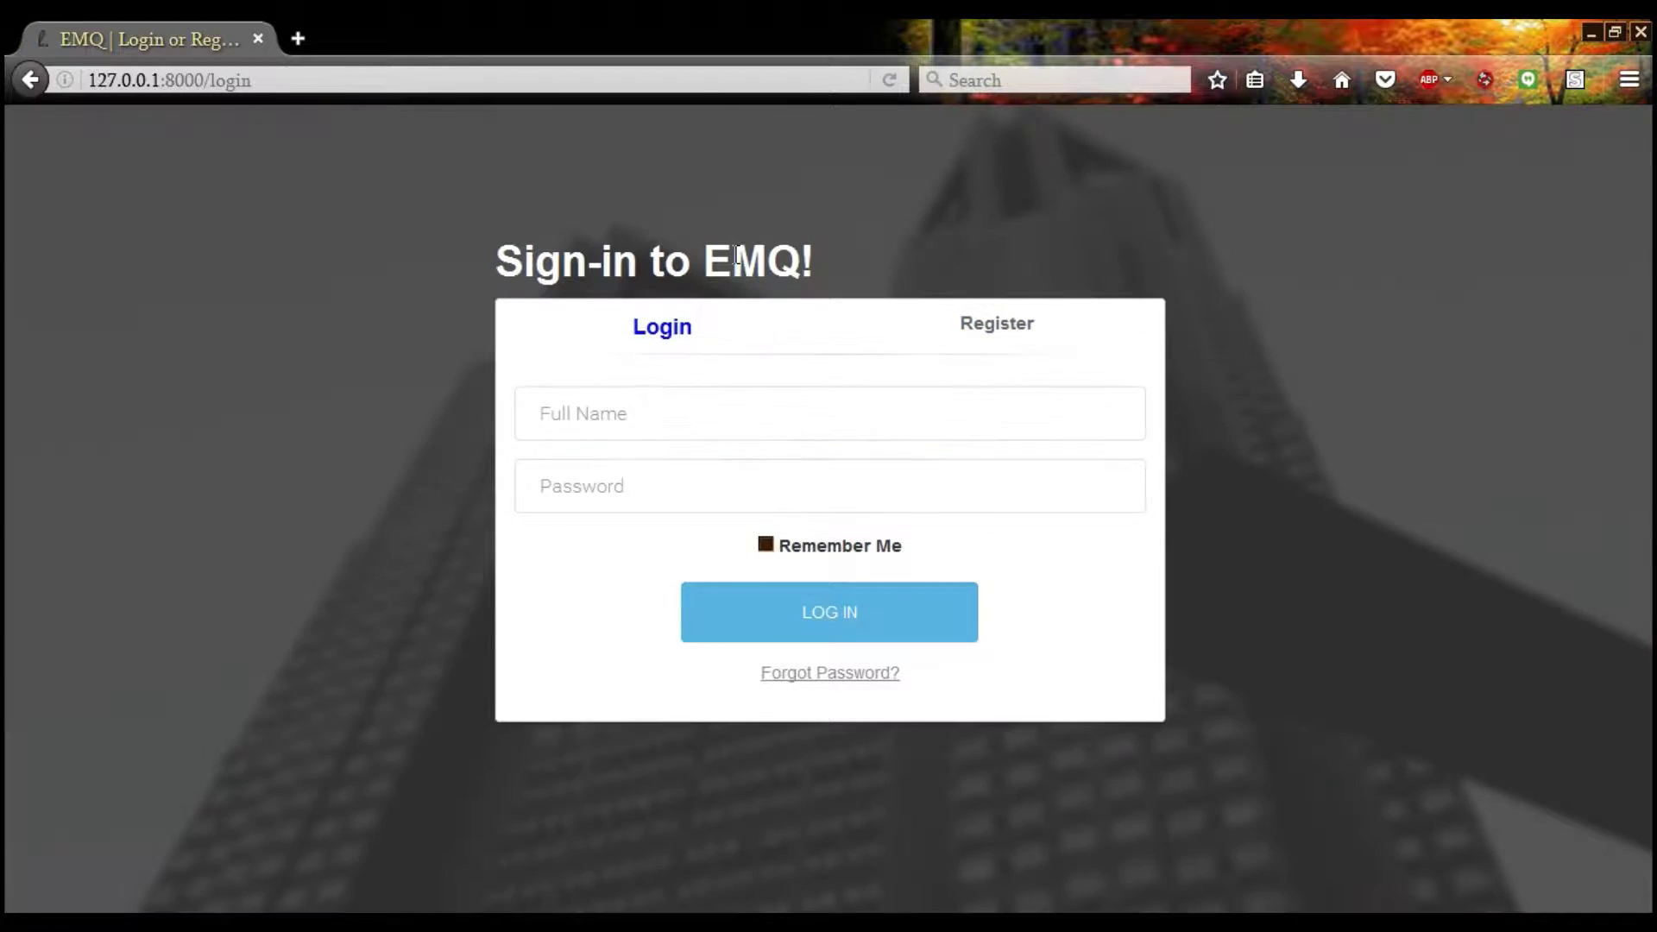
{"action": "left_click", "coordinate": [670, 411]}
{"action": "left_click", "coordinate": [1018, 333]}
{"action": "left_click", "coordinate": [713, 407]}
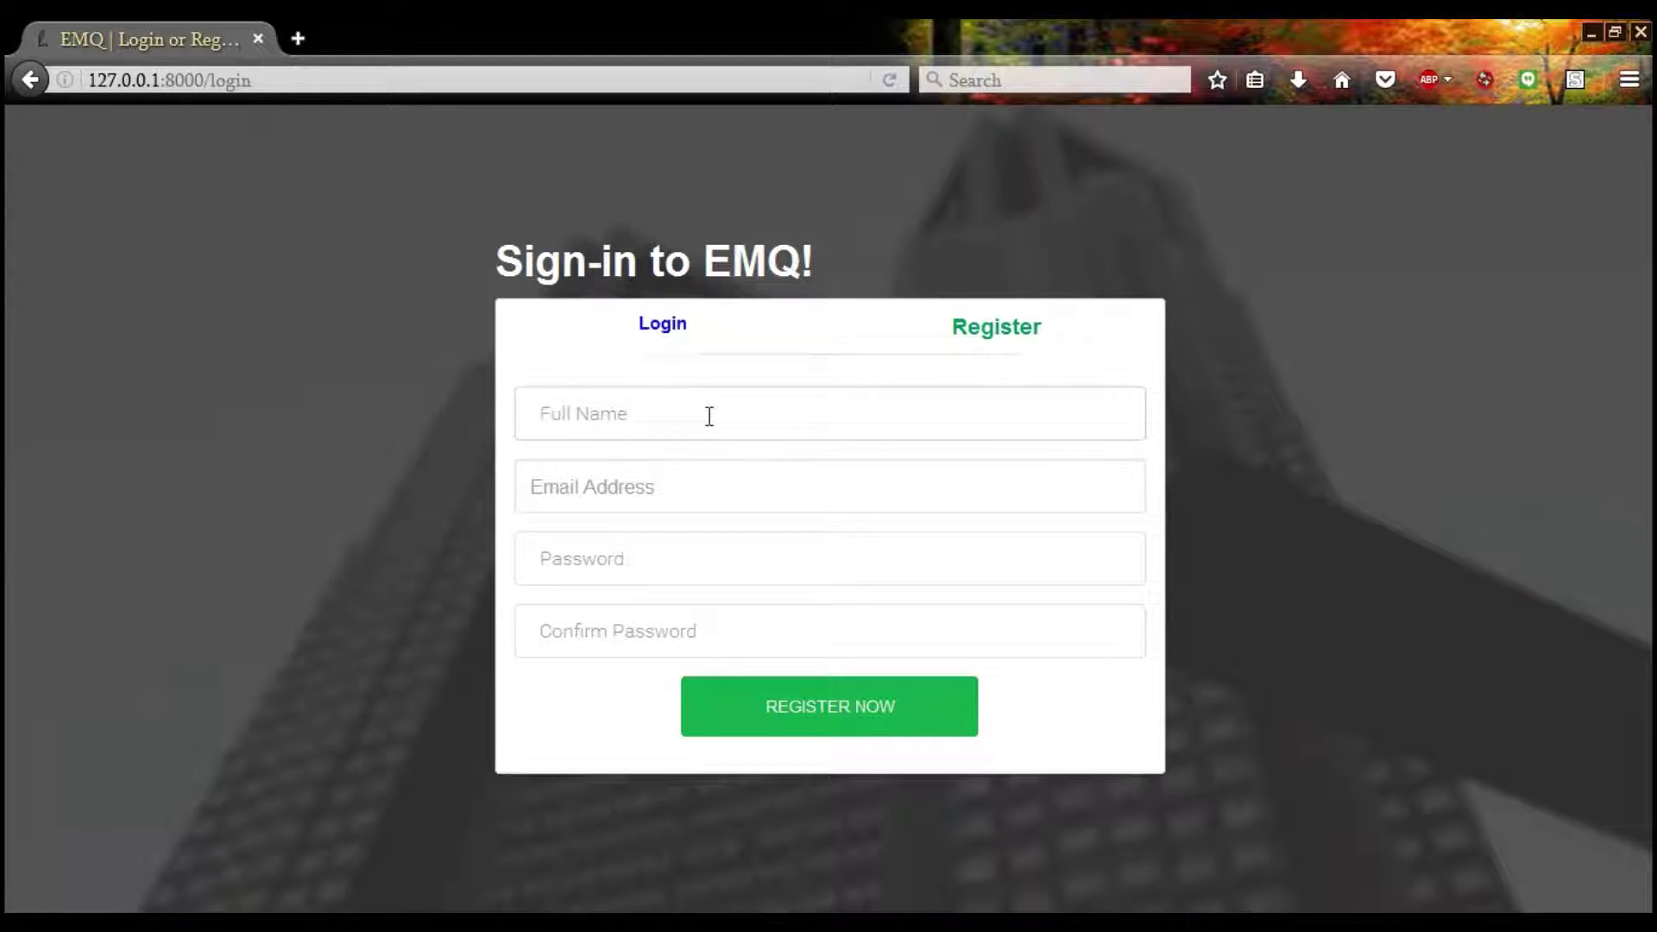
{"action": "type", "text": "J"}
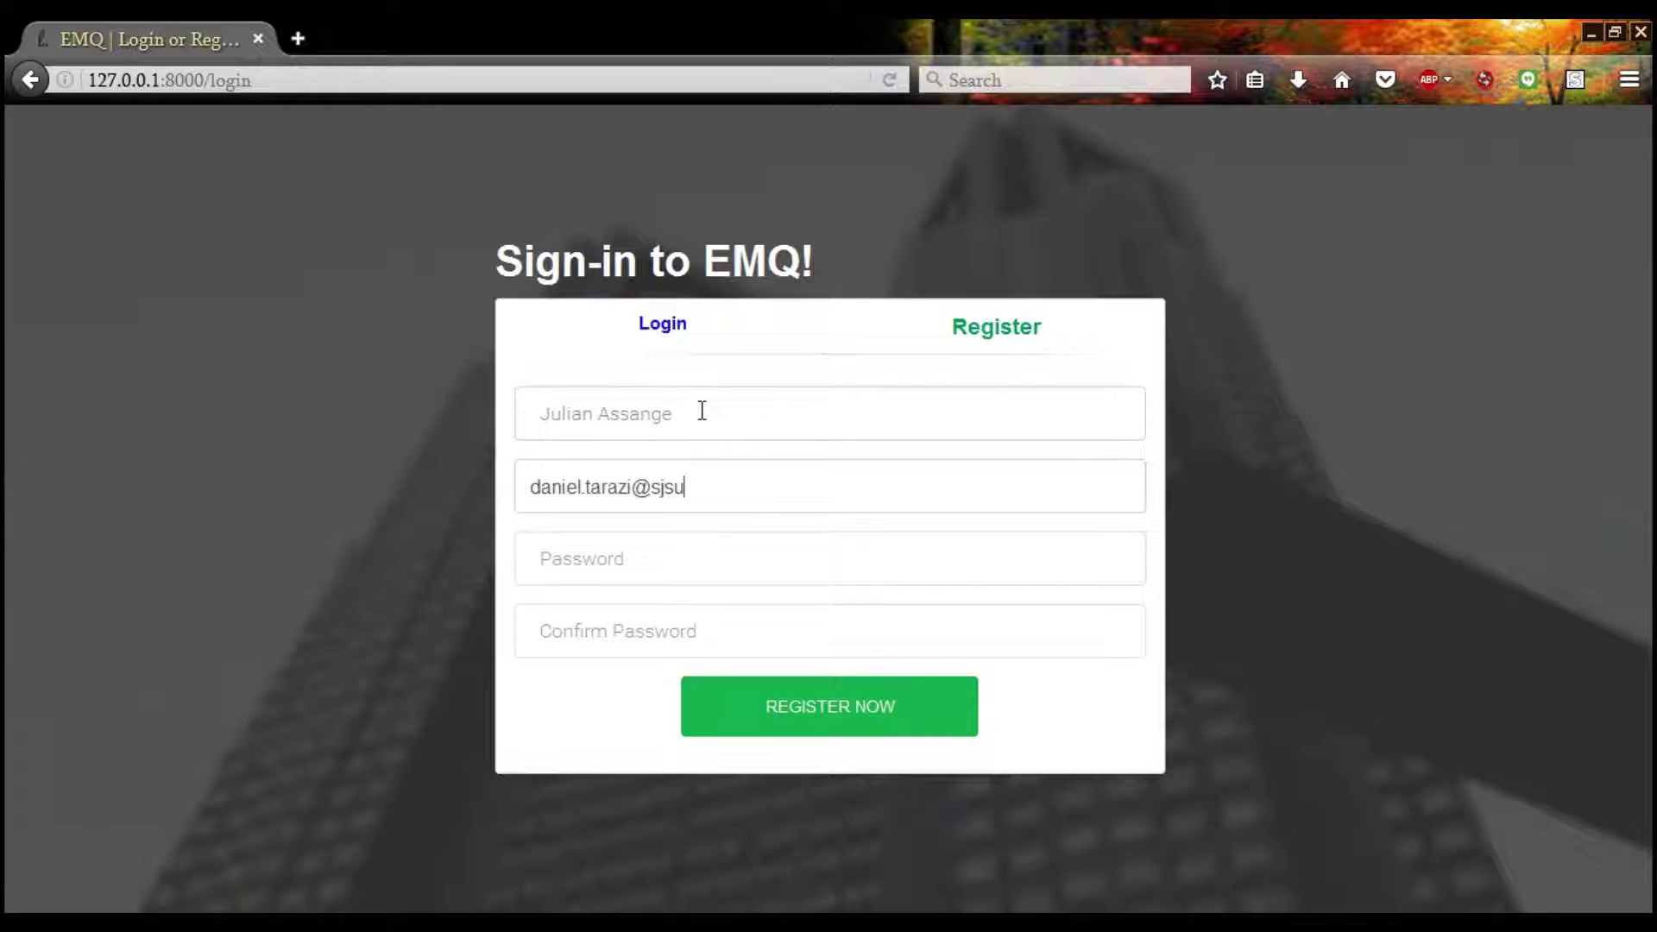
{"action": "type", "text": "••"}
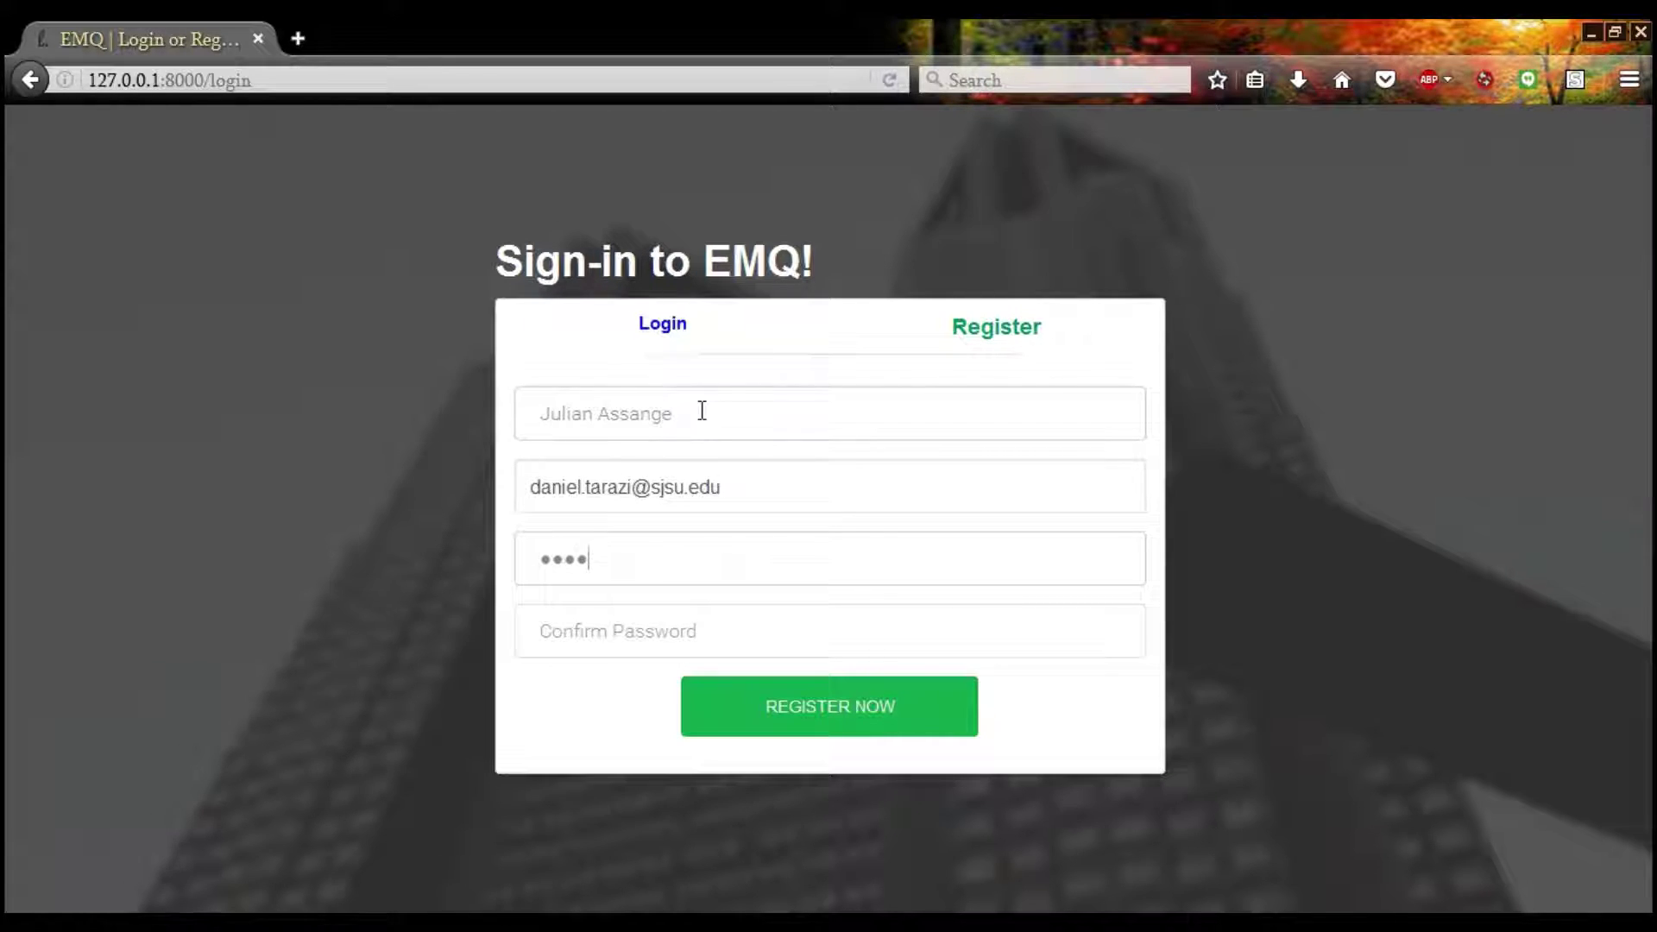
{"action": "type", "text": "•••"}
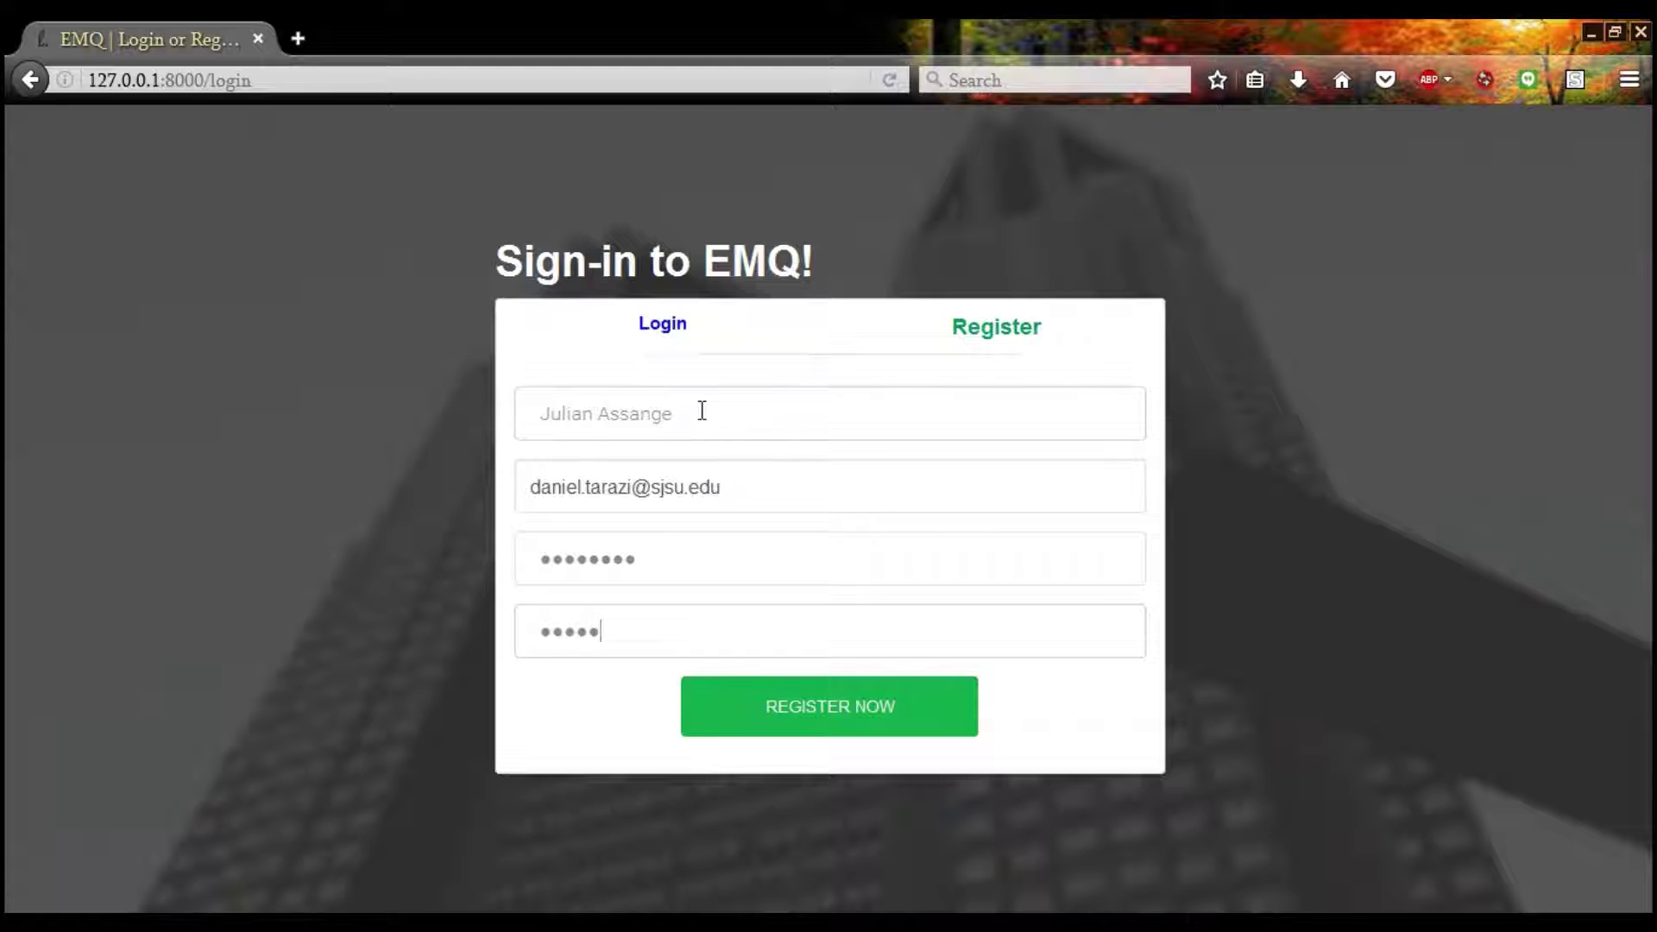
{"action": "left_click", "coordinate": [791, 723]}
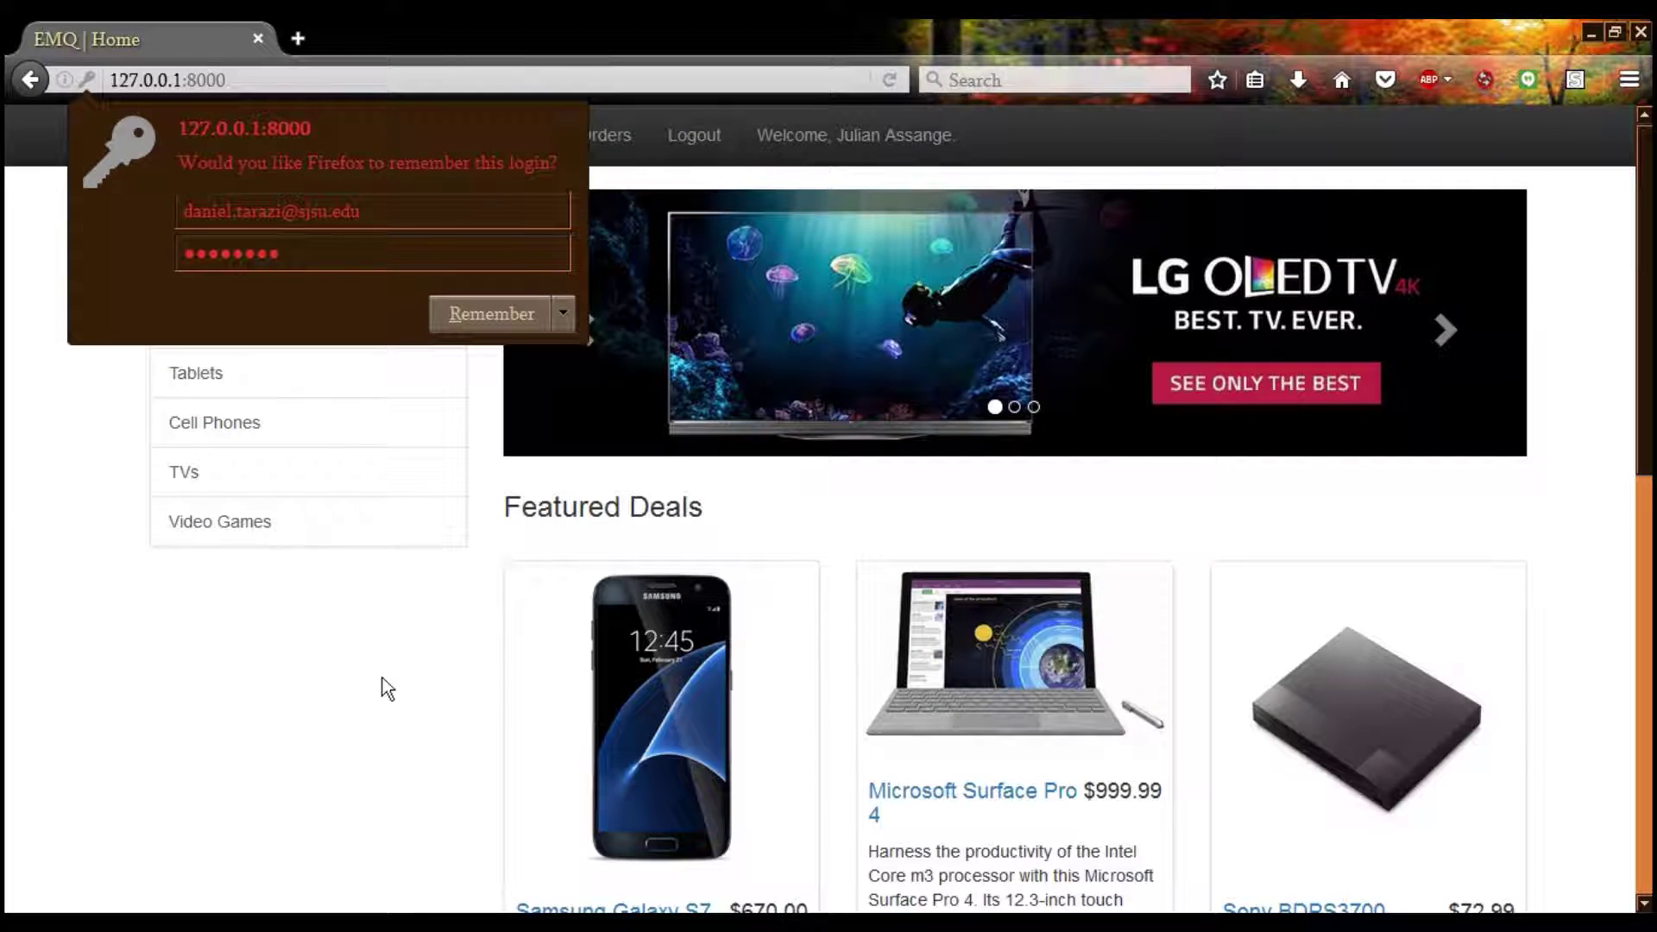
Dismiss the save-login popup, look at the Orders and Cart pages, and return home
{"action": "left_click", "coordinate": [382, 678]}
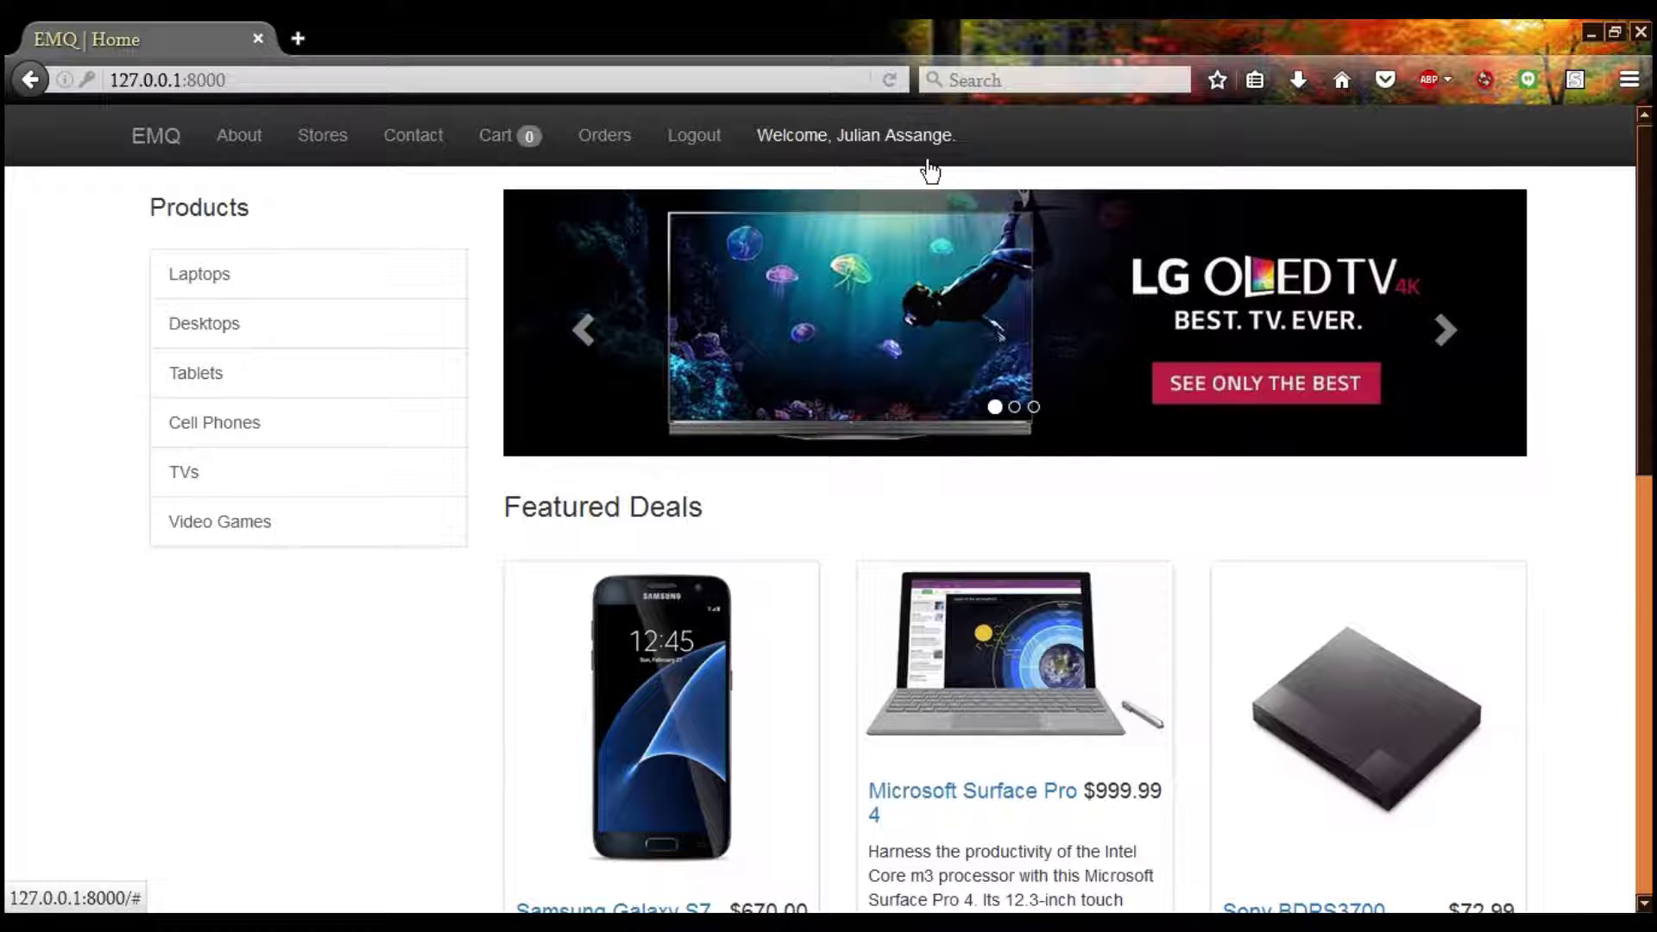
{"action": "left_click", "coordinate": [604, 138]}
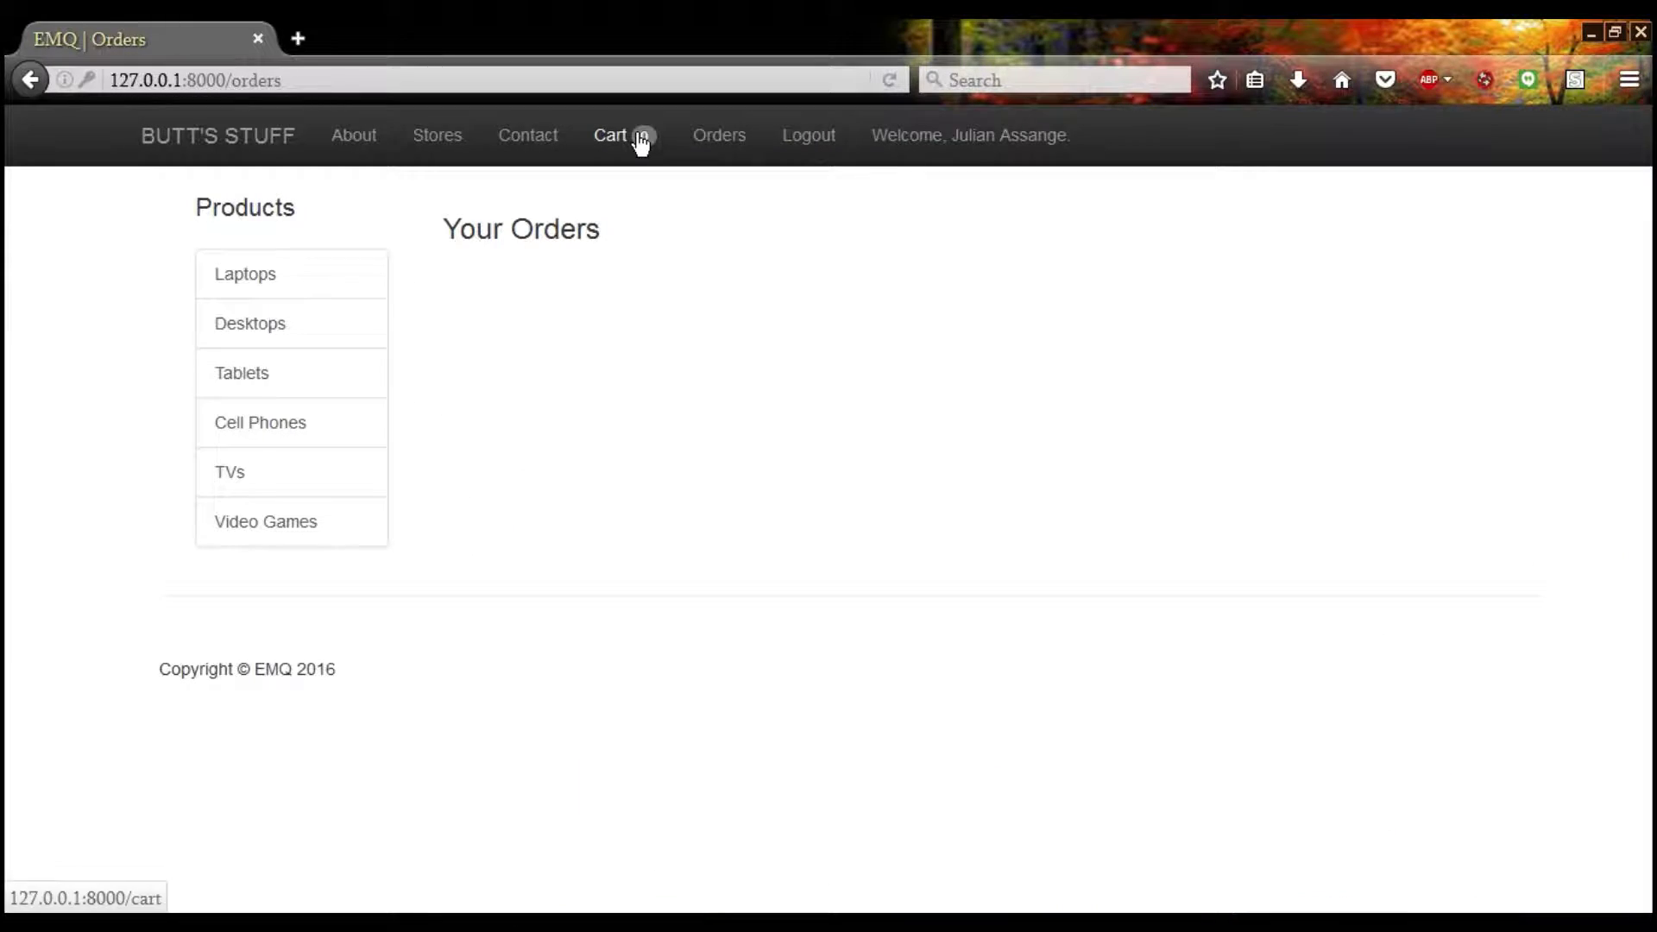
{"action": "left_click", "coordinate": [614, 147]}
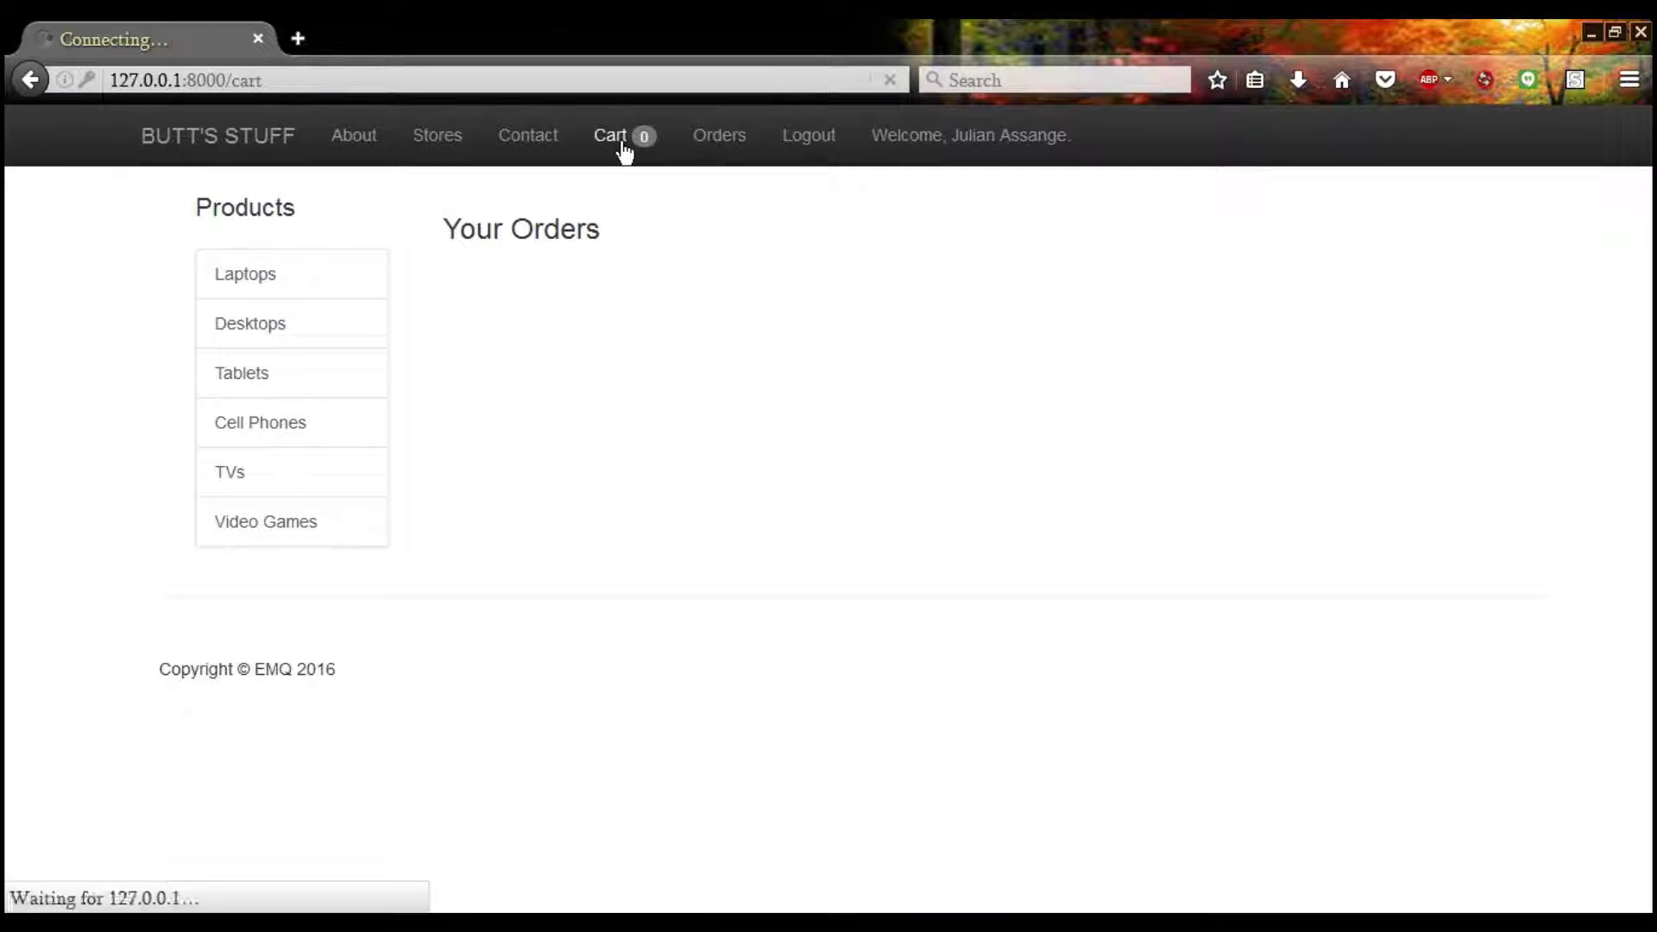
{"action": "left_click", "coordinate": [253, 153]}
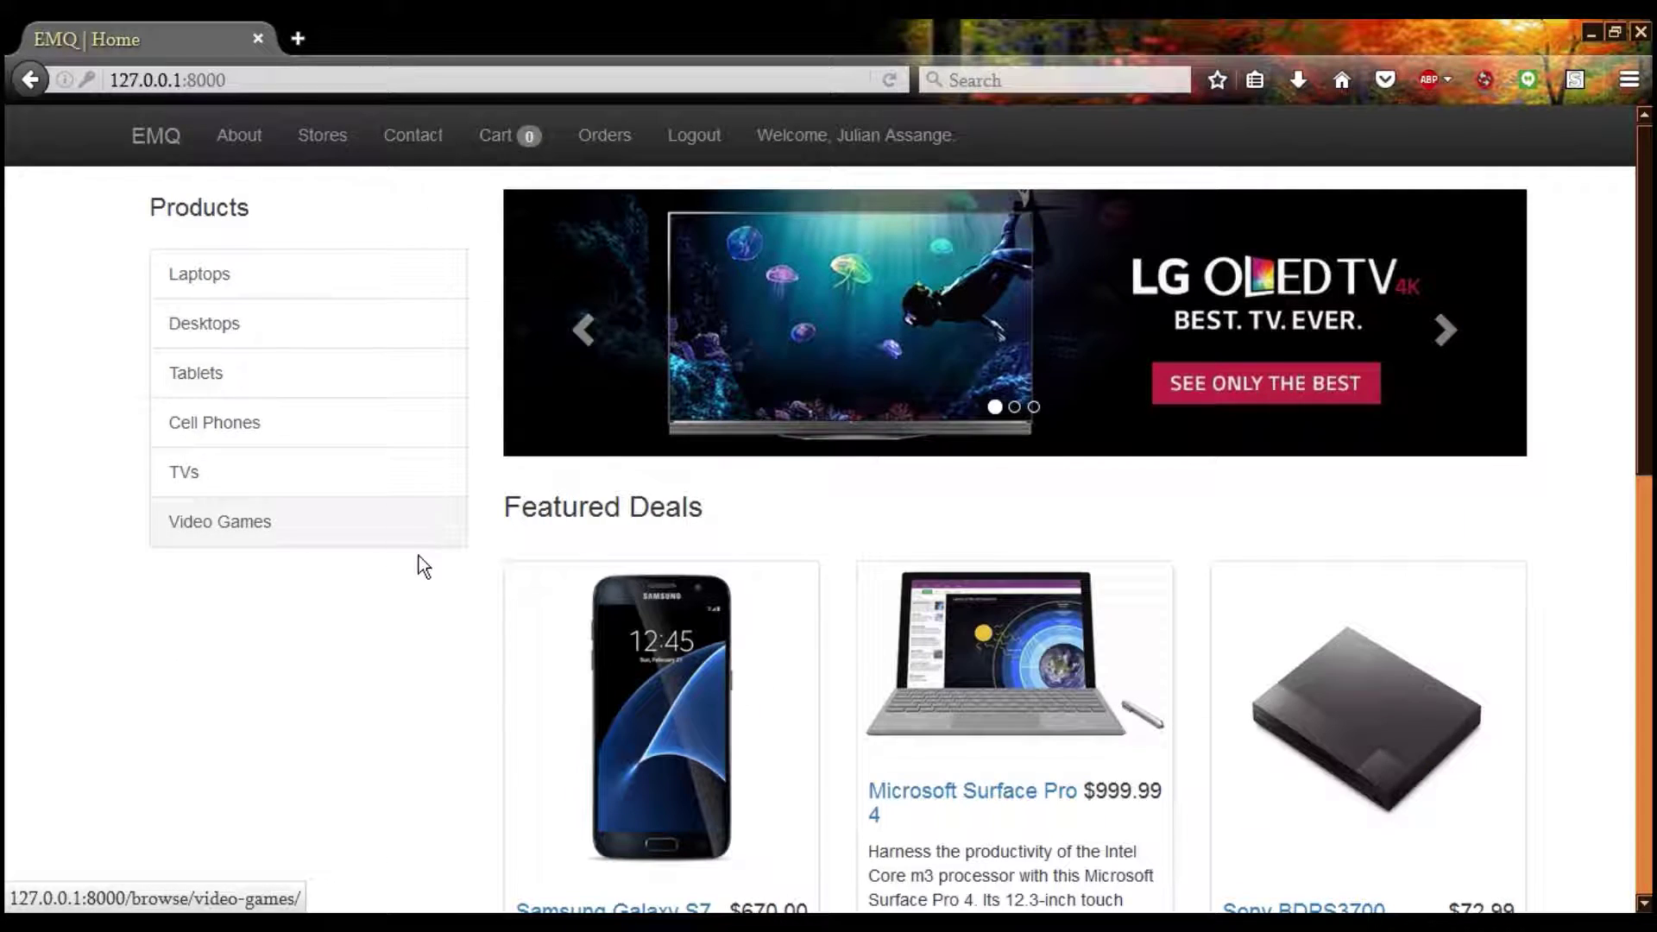
Add the Samsung Galaxy S7 32GB from Featured Deals to the cart with quantity 8
{"action": "scroll", "coordinate": [423, 567], "scroll_direction": "down", "scroll_amount": 3}
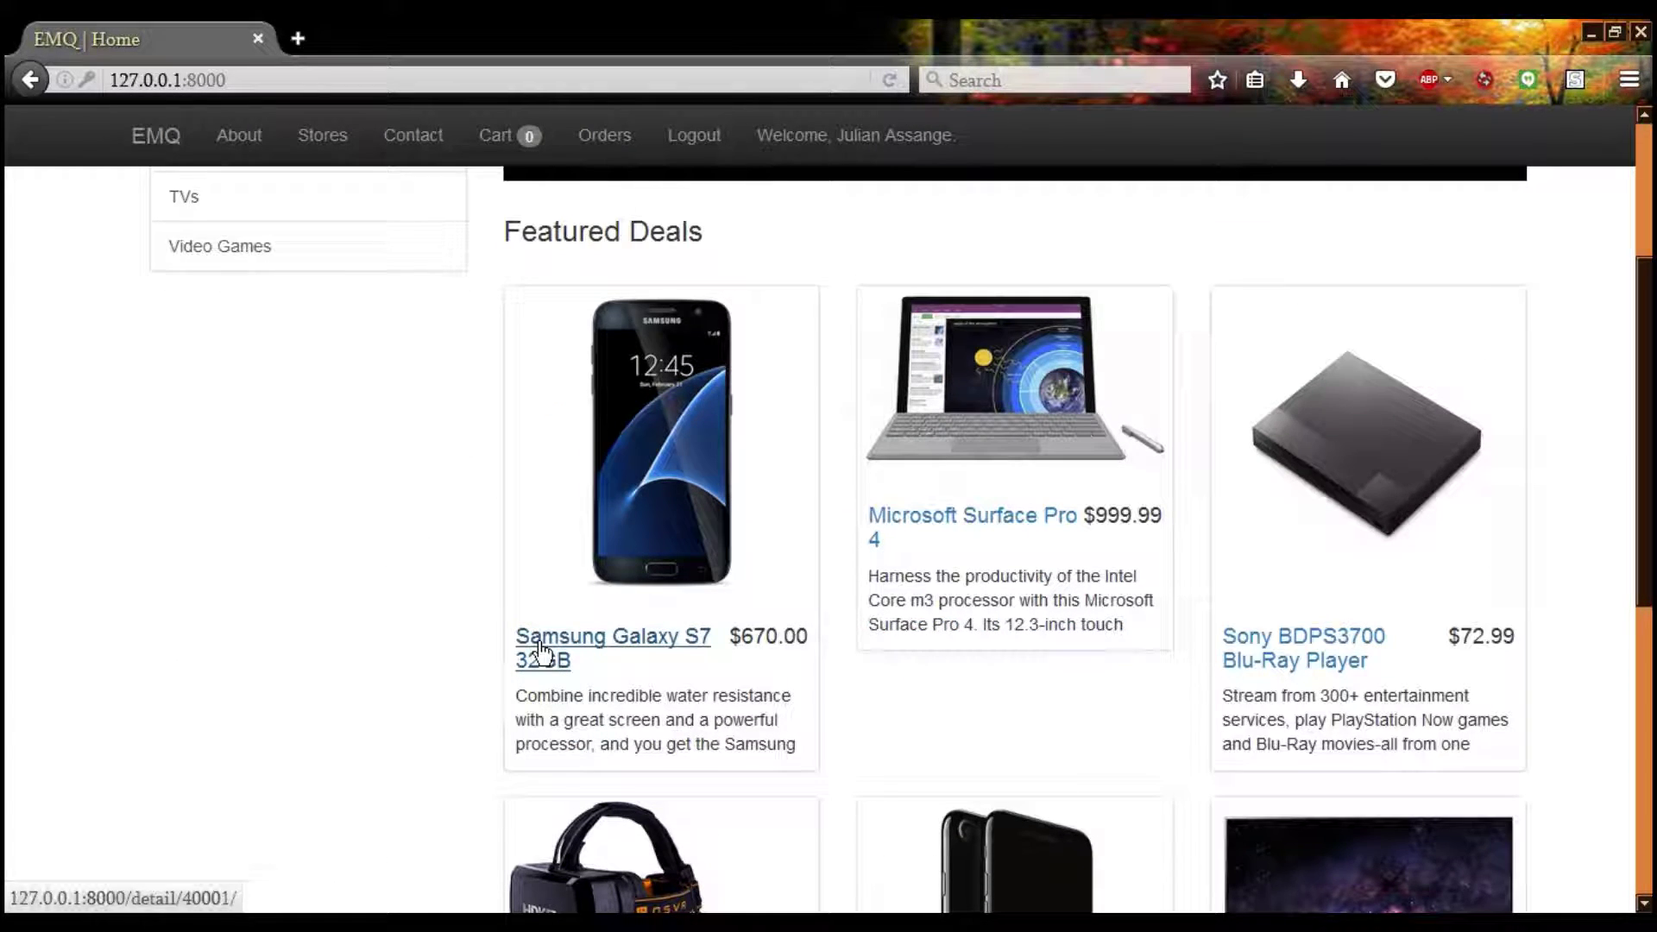
{"action": "left_click", "coordinate": [568, 656]}
{"action": "scroll", "coordinate": [568, 656], "scroll_direction": "down", "scroll_amount": 3}
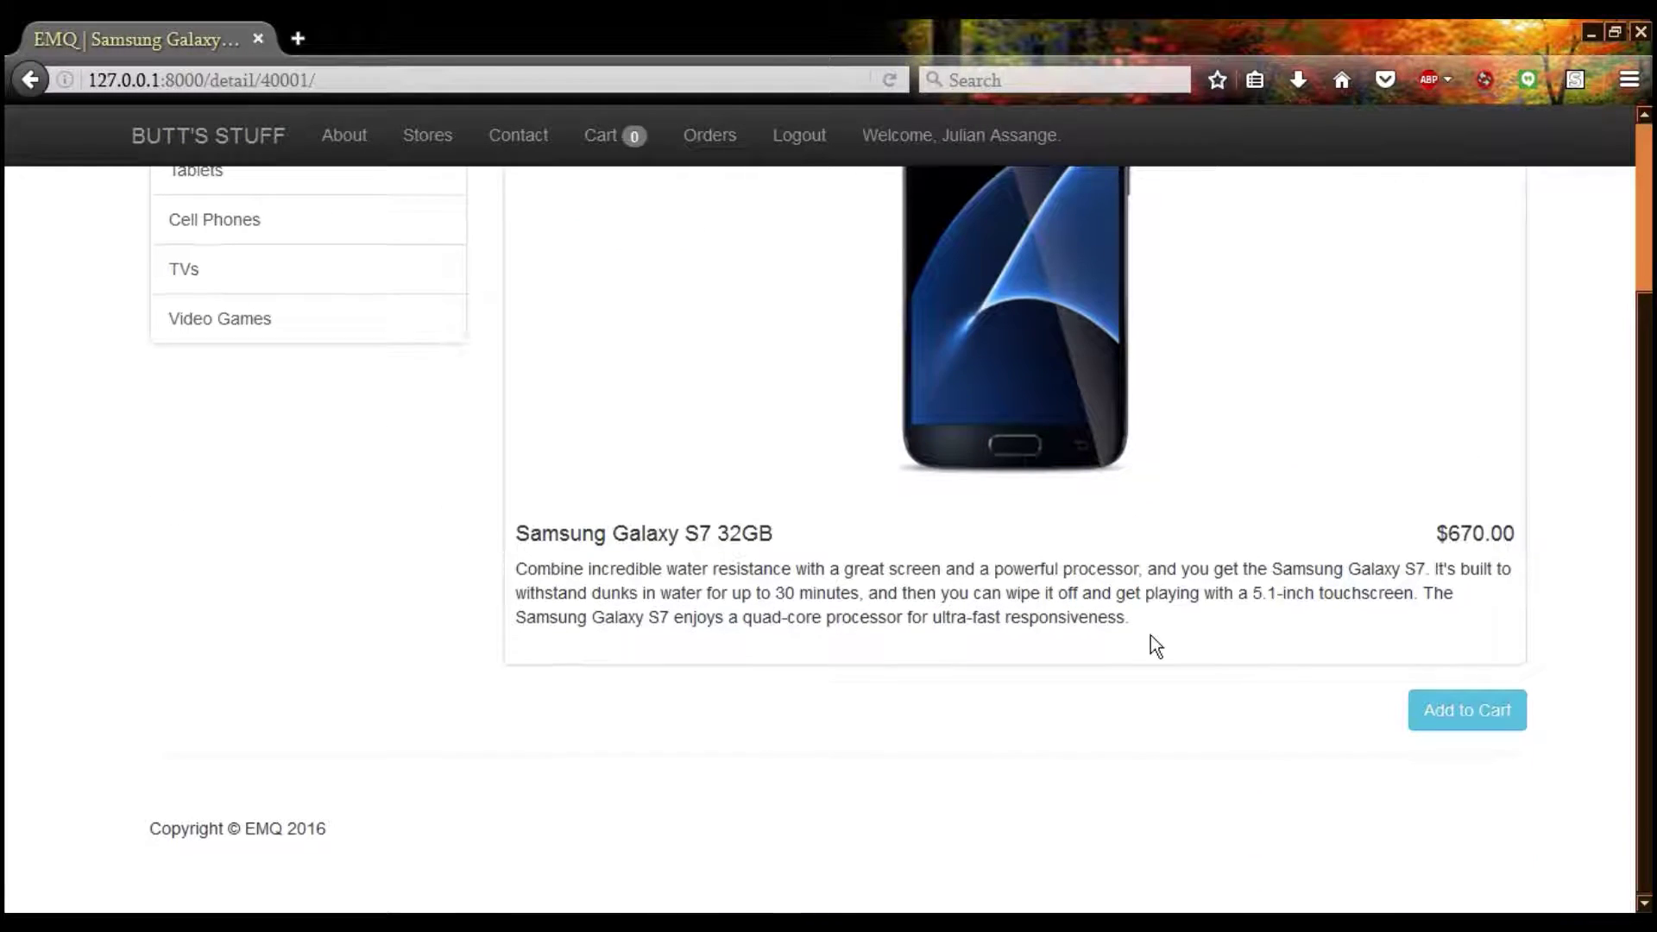
{"action": "left_click", "coordinate": [1461, 716]}
{"action": "left_click", "coordinate": [1149, 530]}
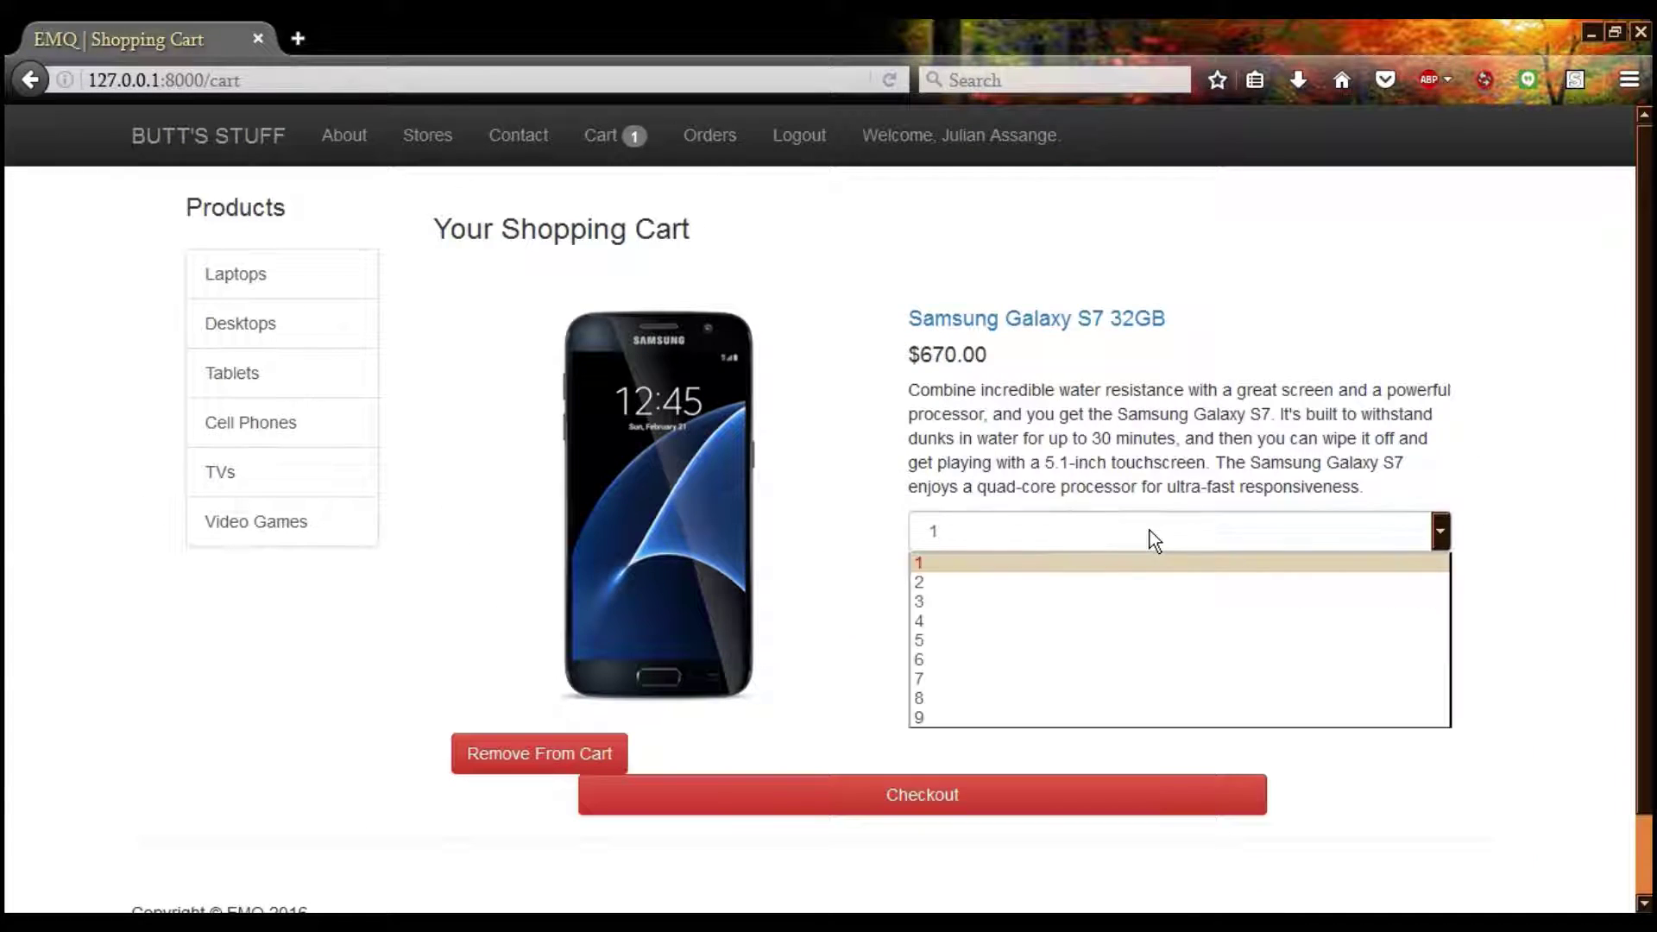
{"action": "left_click", "coordinate": [1022, 697]}
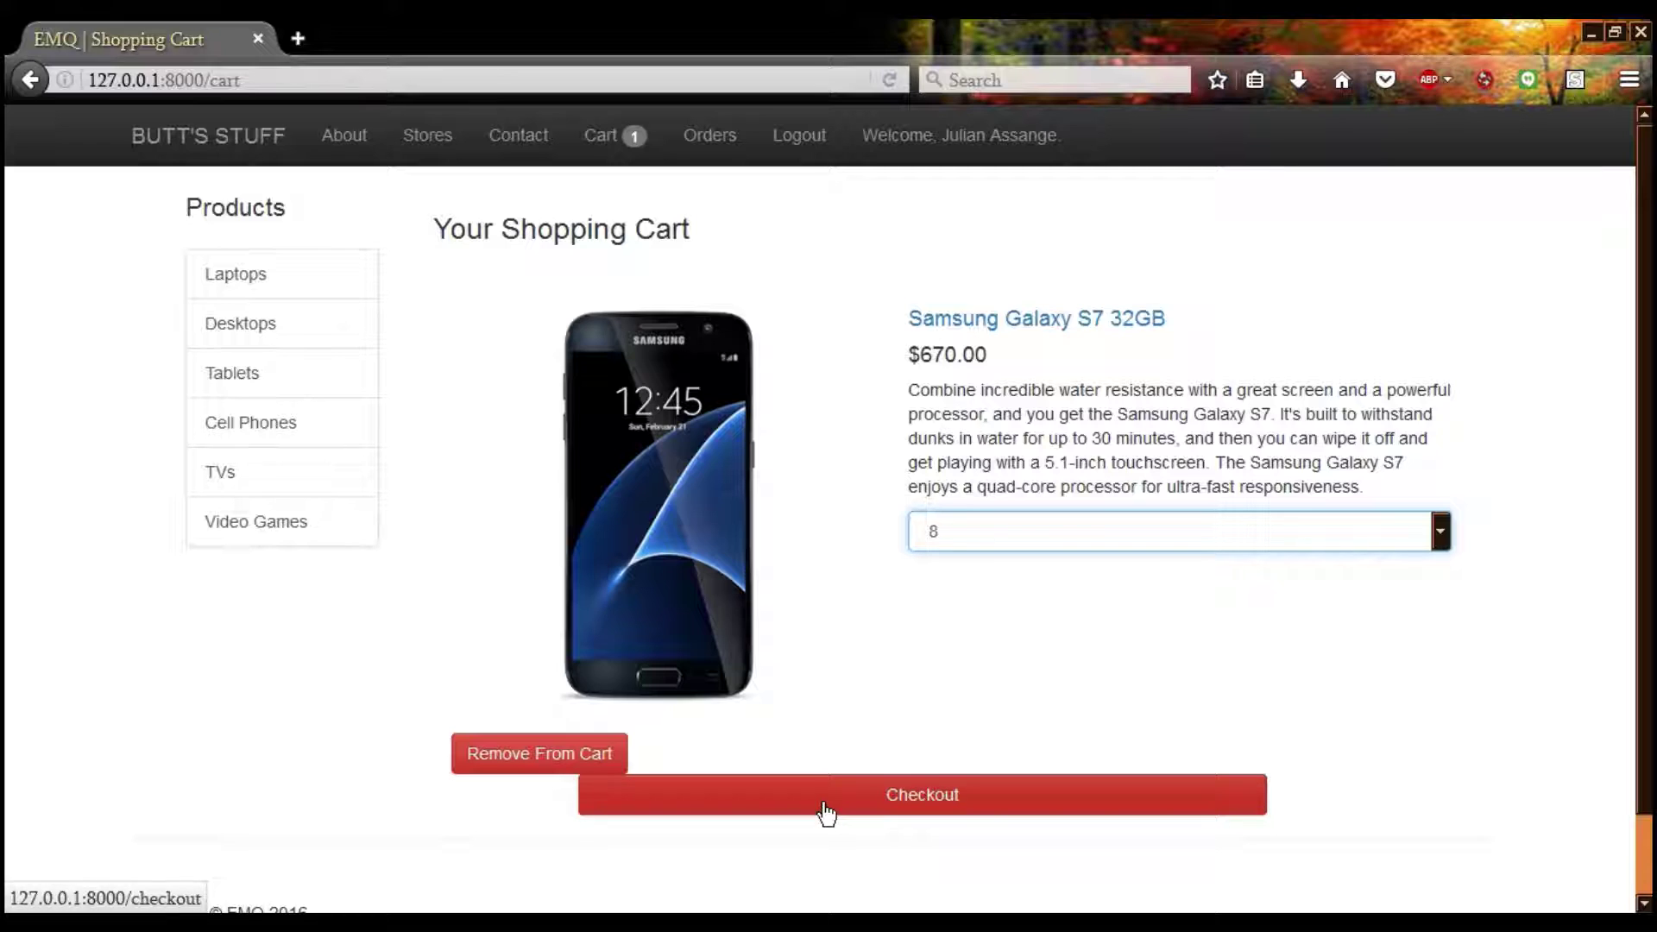
{"action": "left_click", "coordinate": [918, 803]}
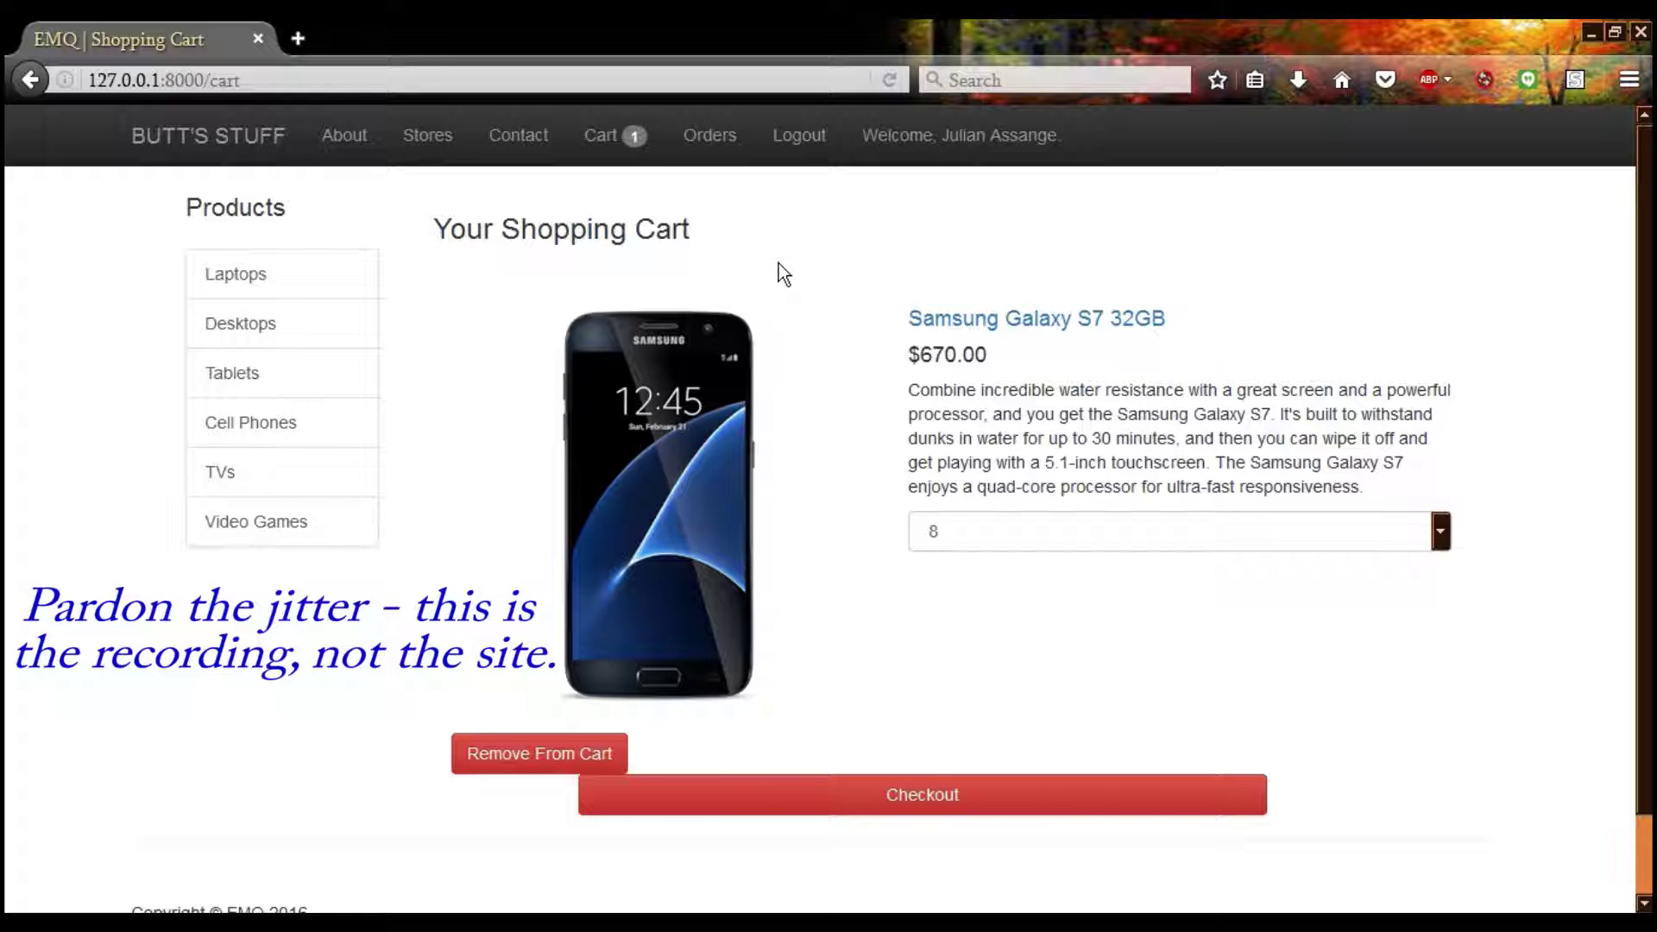
Log out, sign back in with the account's full name and password, and reopen the cart
{"action": "left_click", "coordinate": [790, 164]}
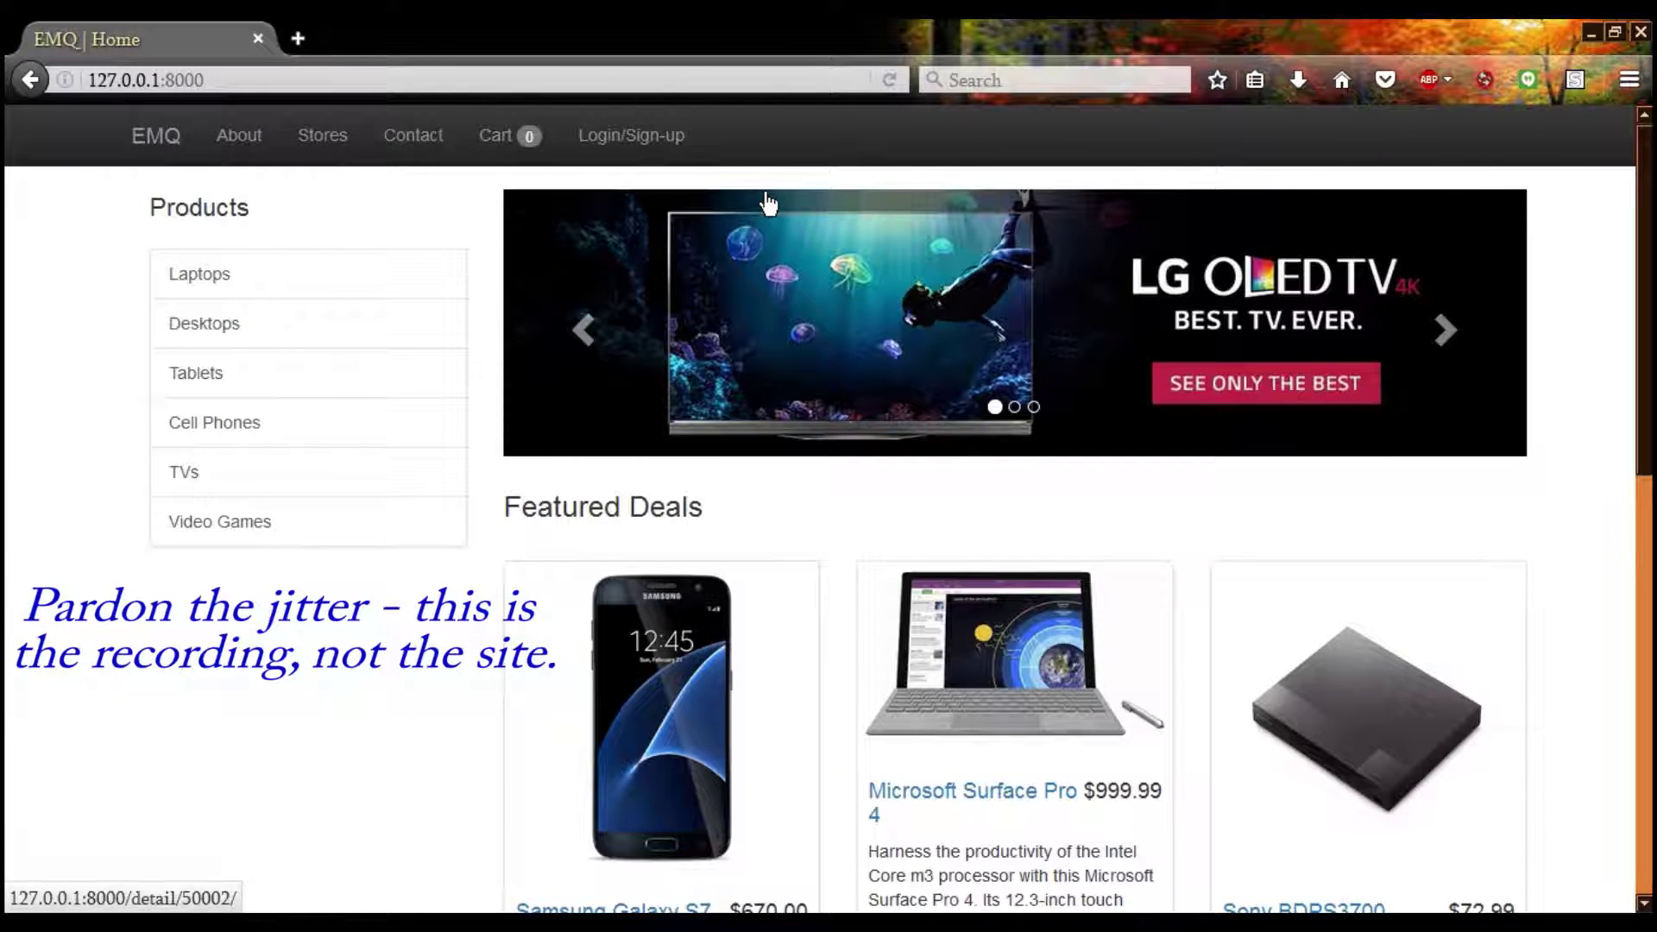
{"action": "left_click", "coordinate": [633, 147]}
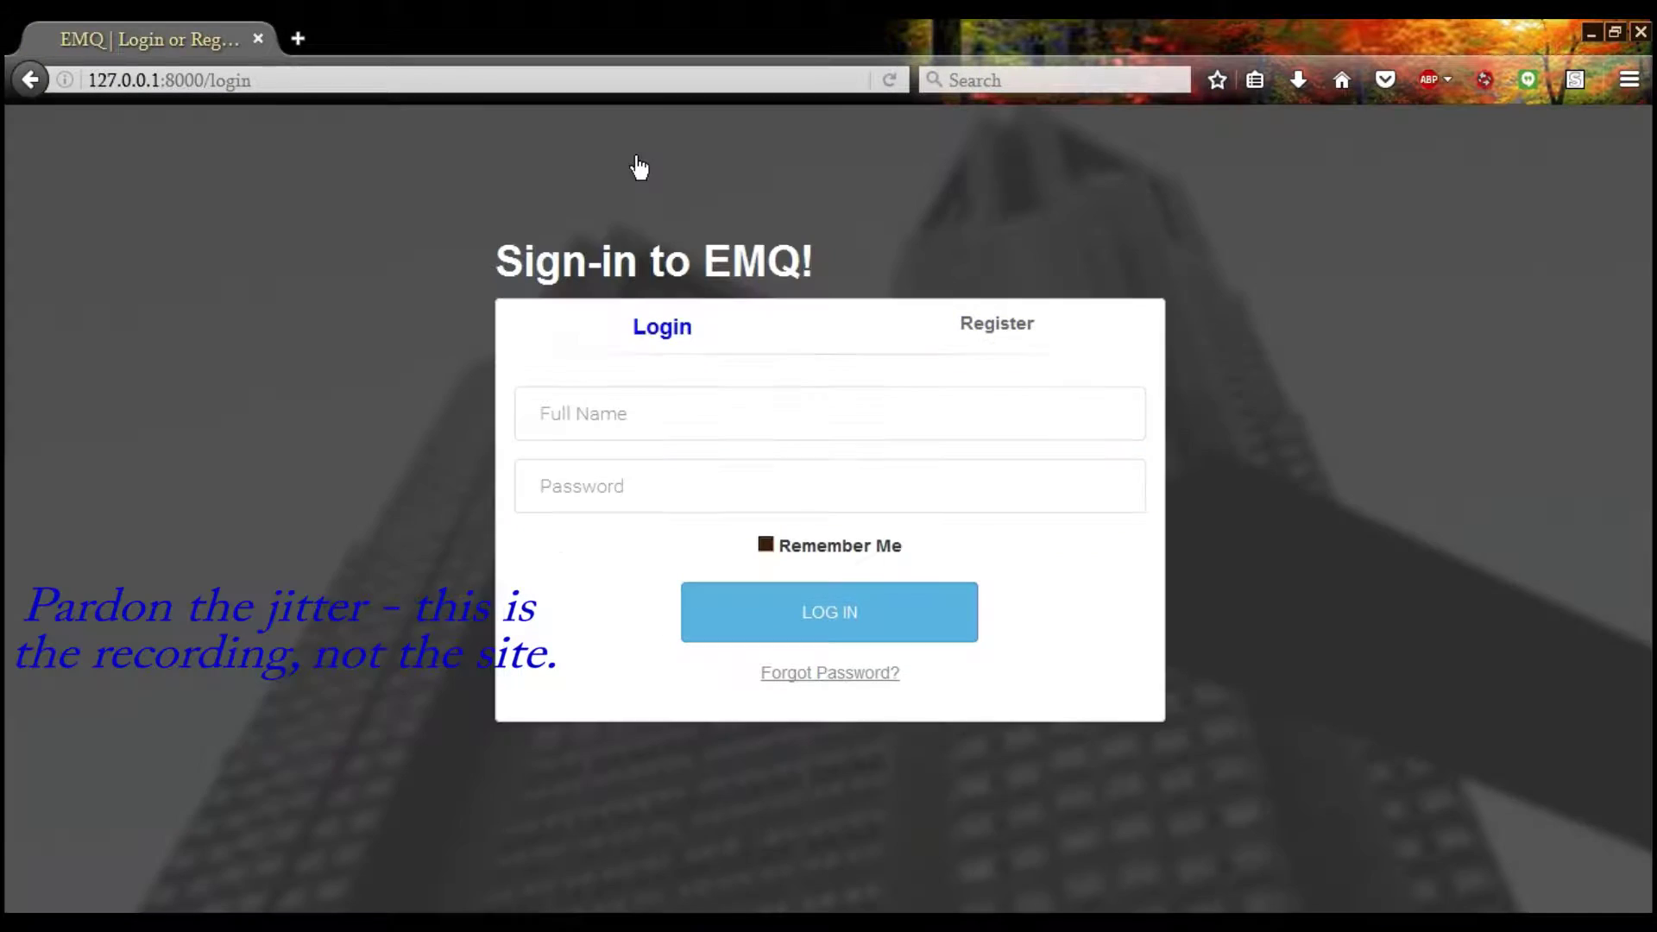
{"action": "left_click", "coordinate": [568, 411]}
{"action": "type", "text": "Juli"}
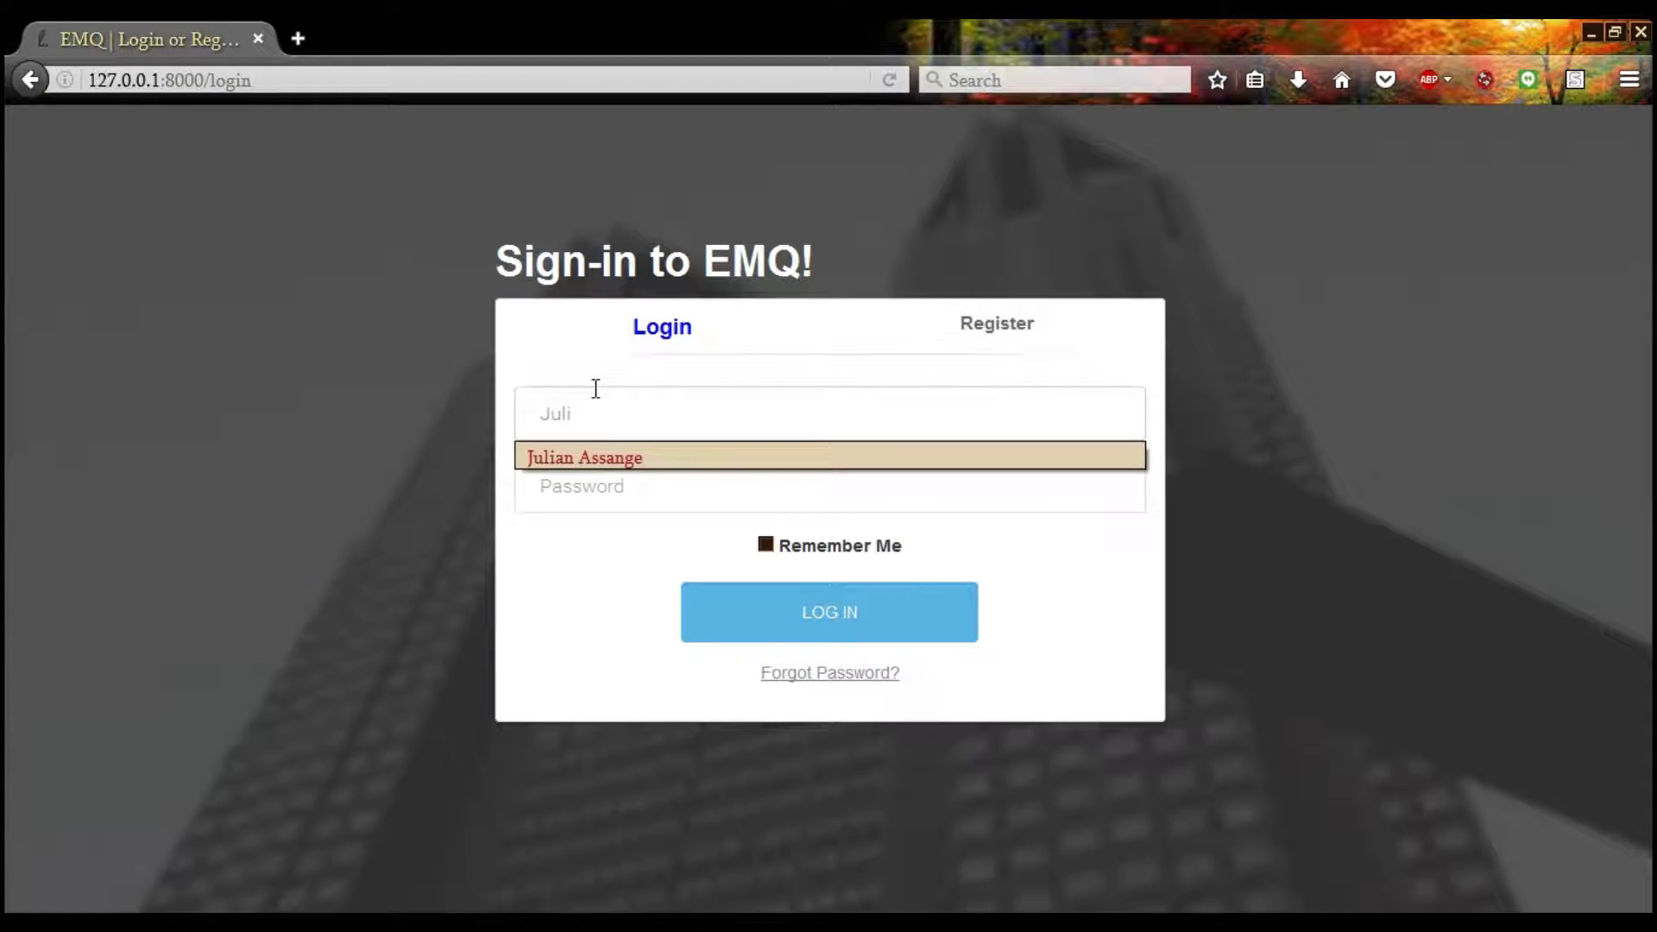
{"action": "key", "text": "Tab"}
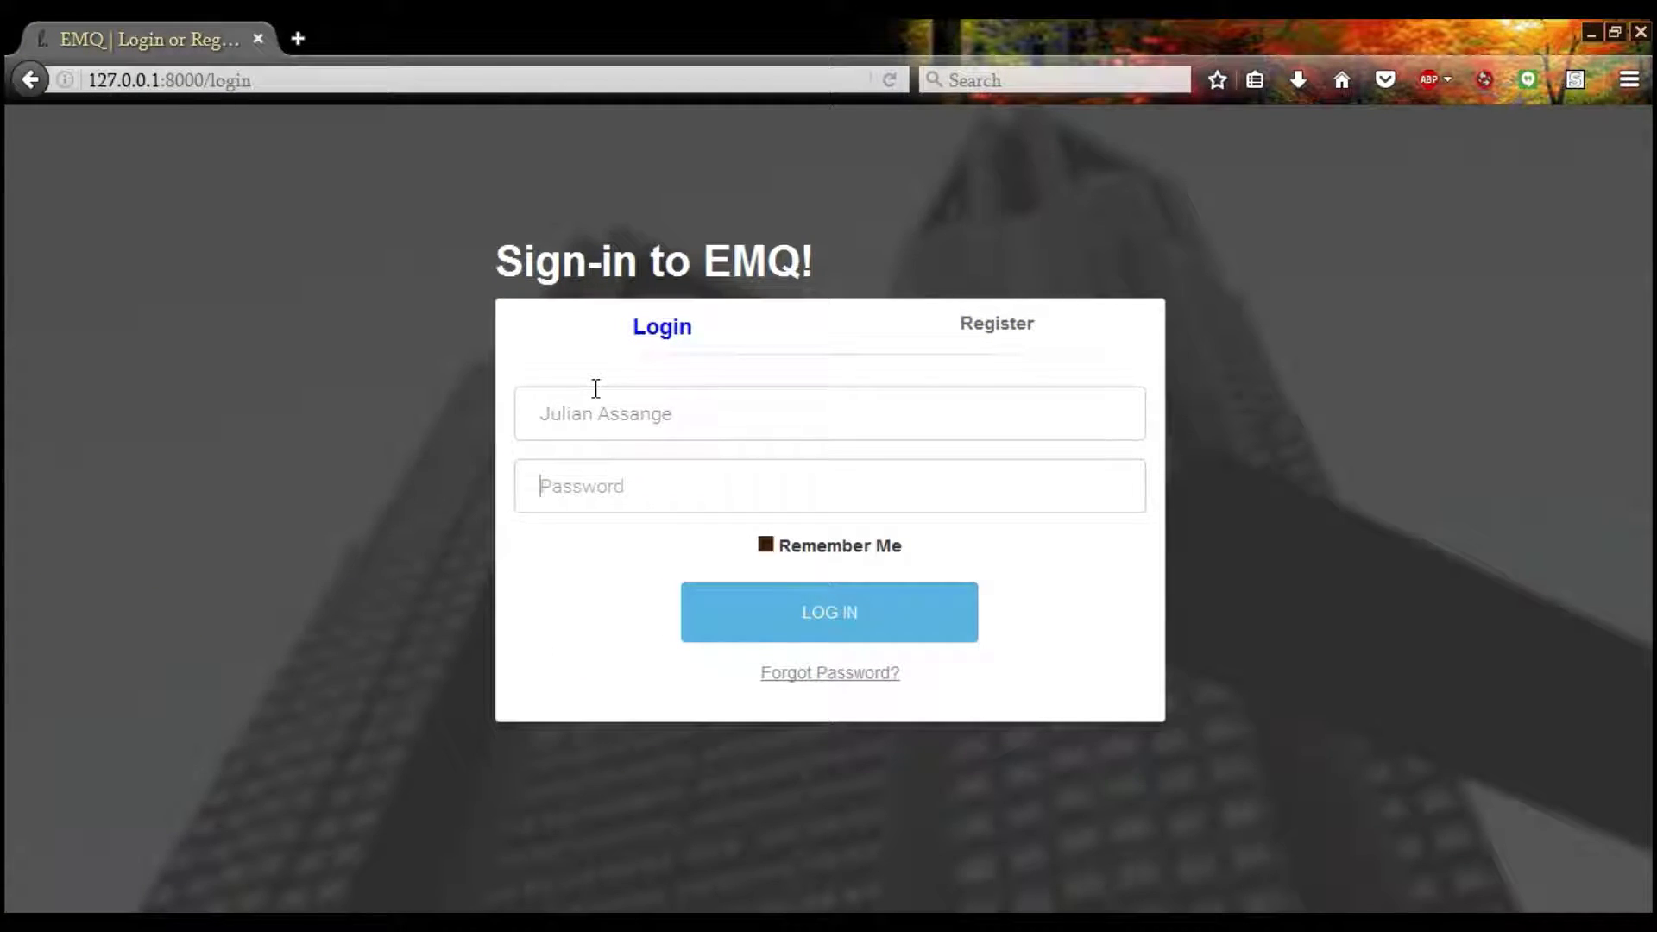
{"action": "type", "text": "password"}
{"action": "key", "text": "Return"}
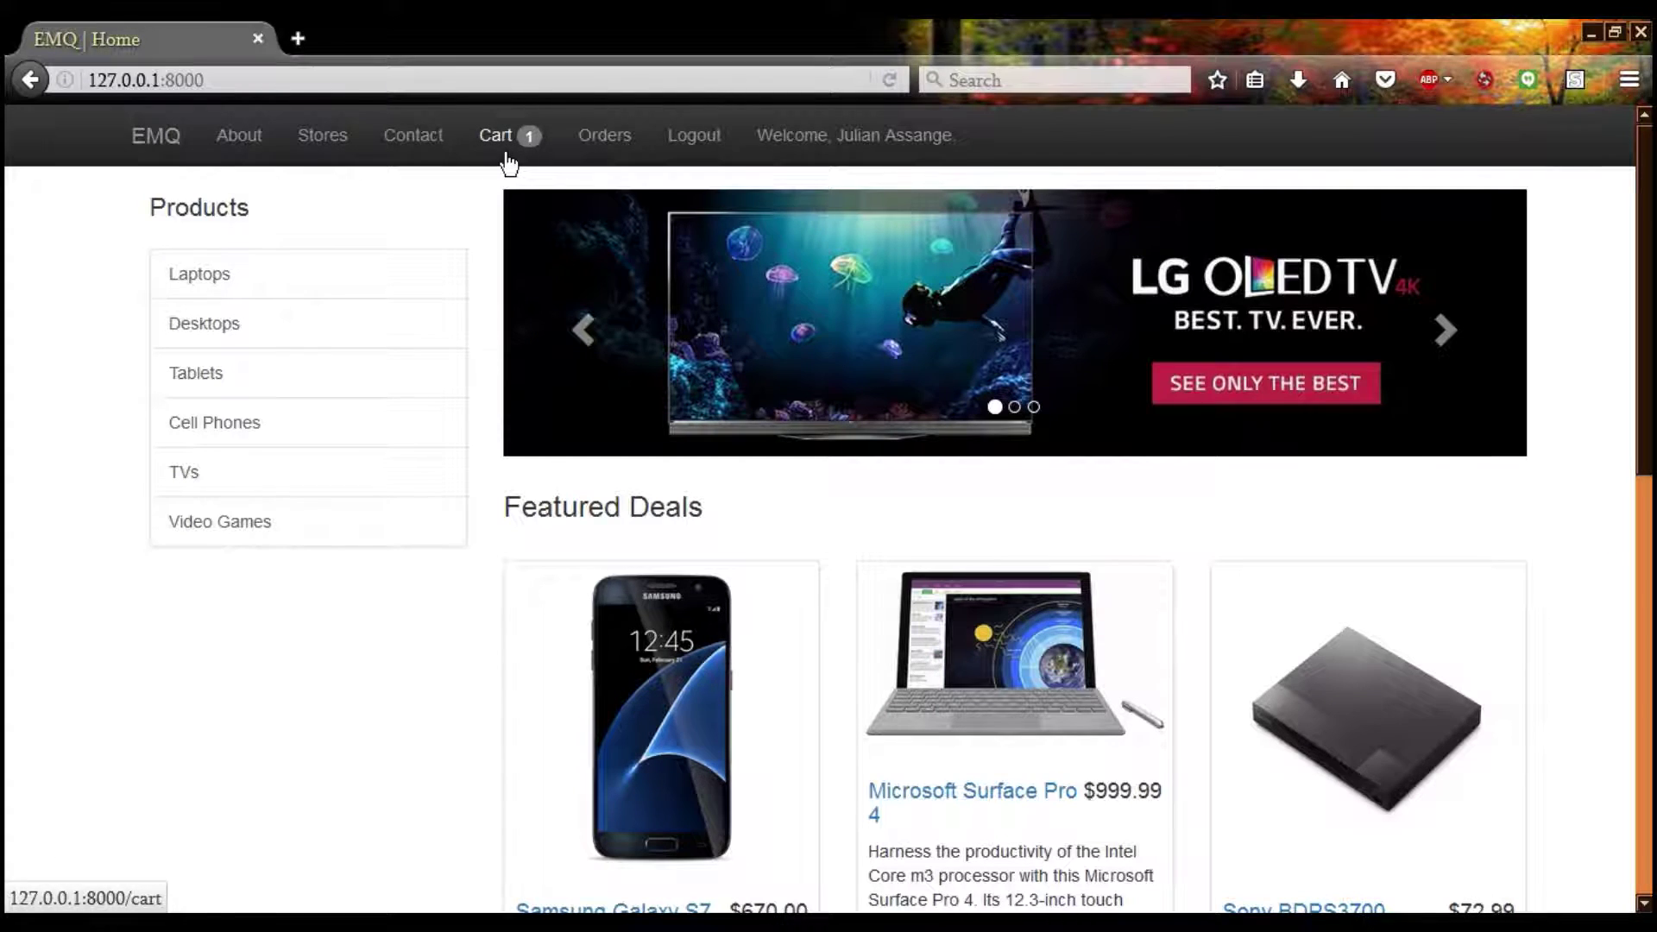
{"action": "left_click", "coordinate": [507, 162]}
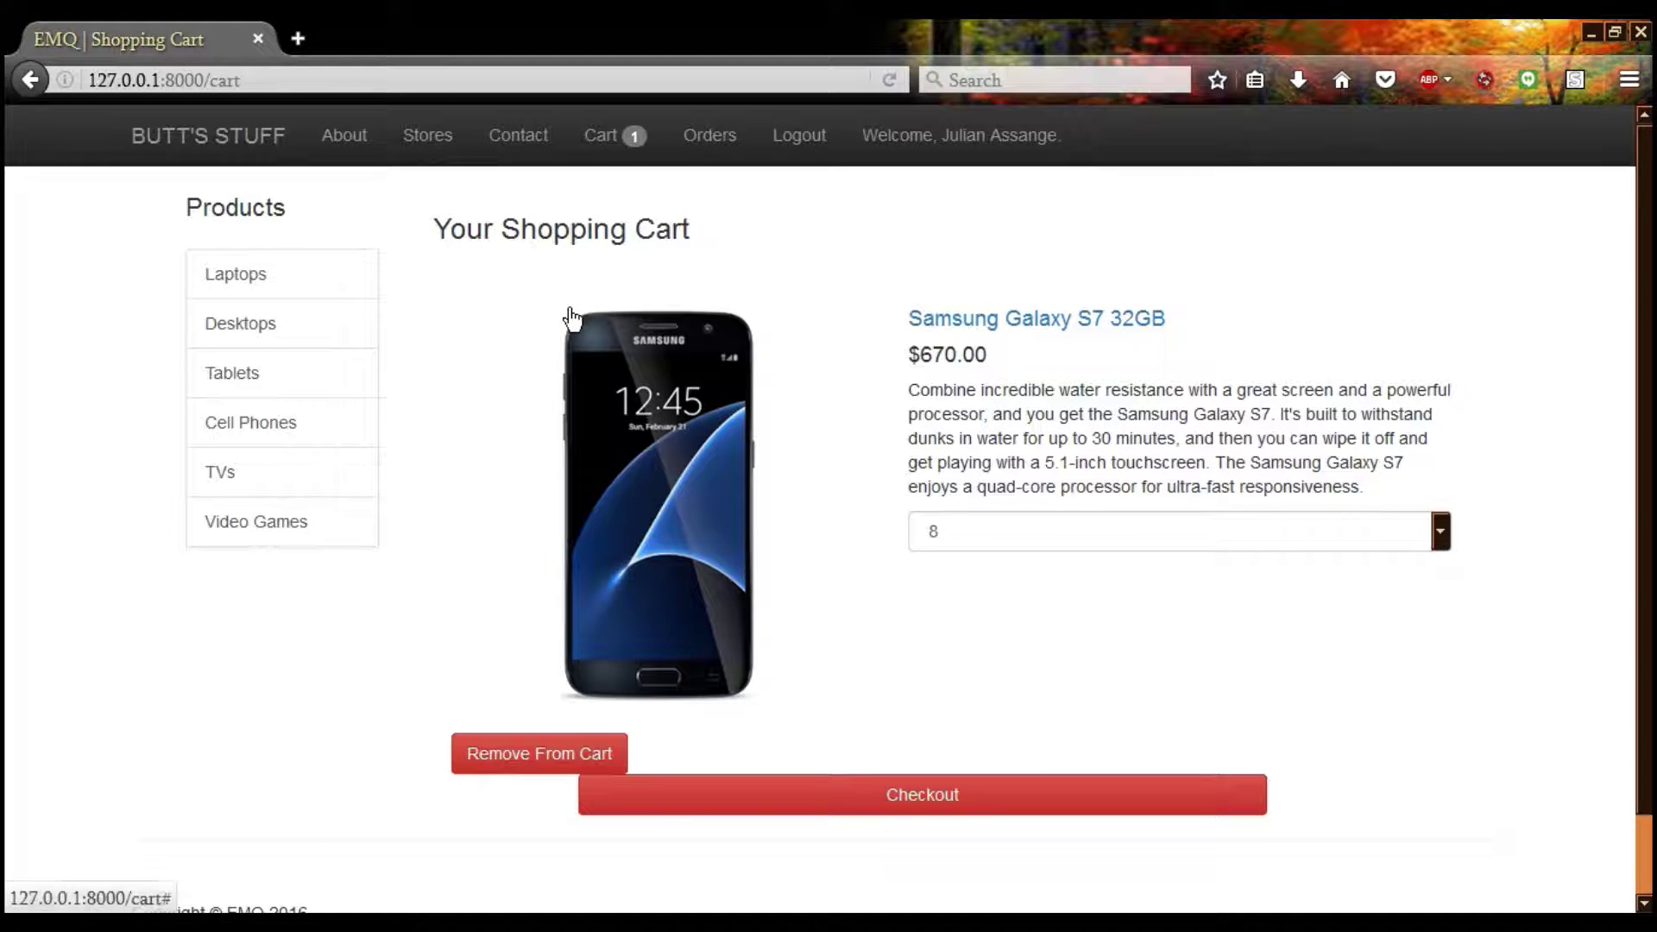
Start checkout and enter the buyer's first name, last name and pasted e-mail address
{"action": "left_click", "coordinate": [753, 810]}
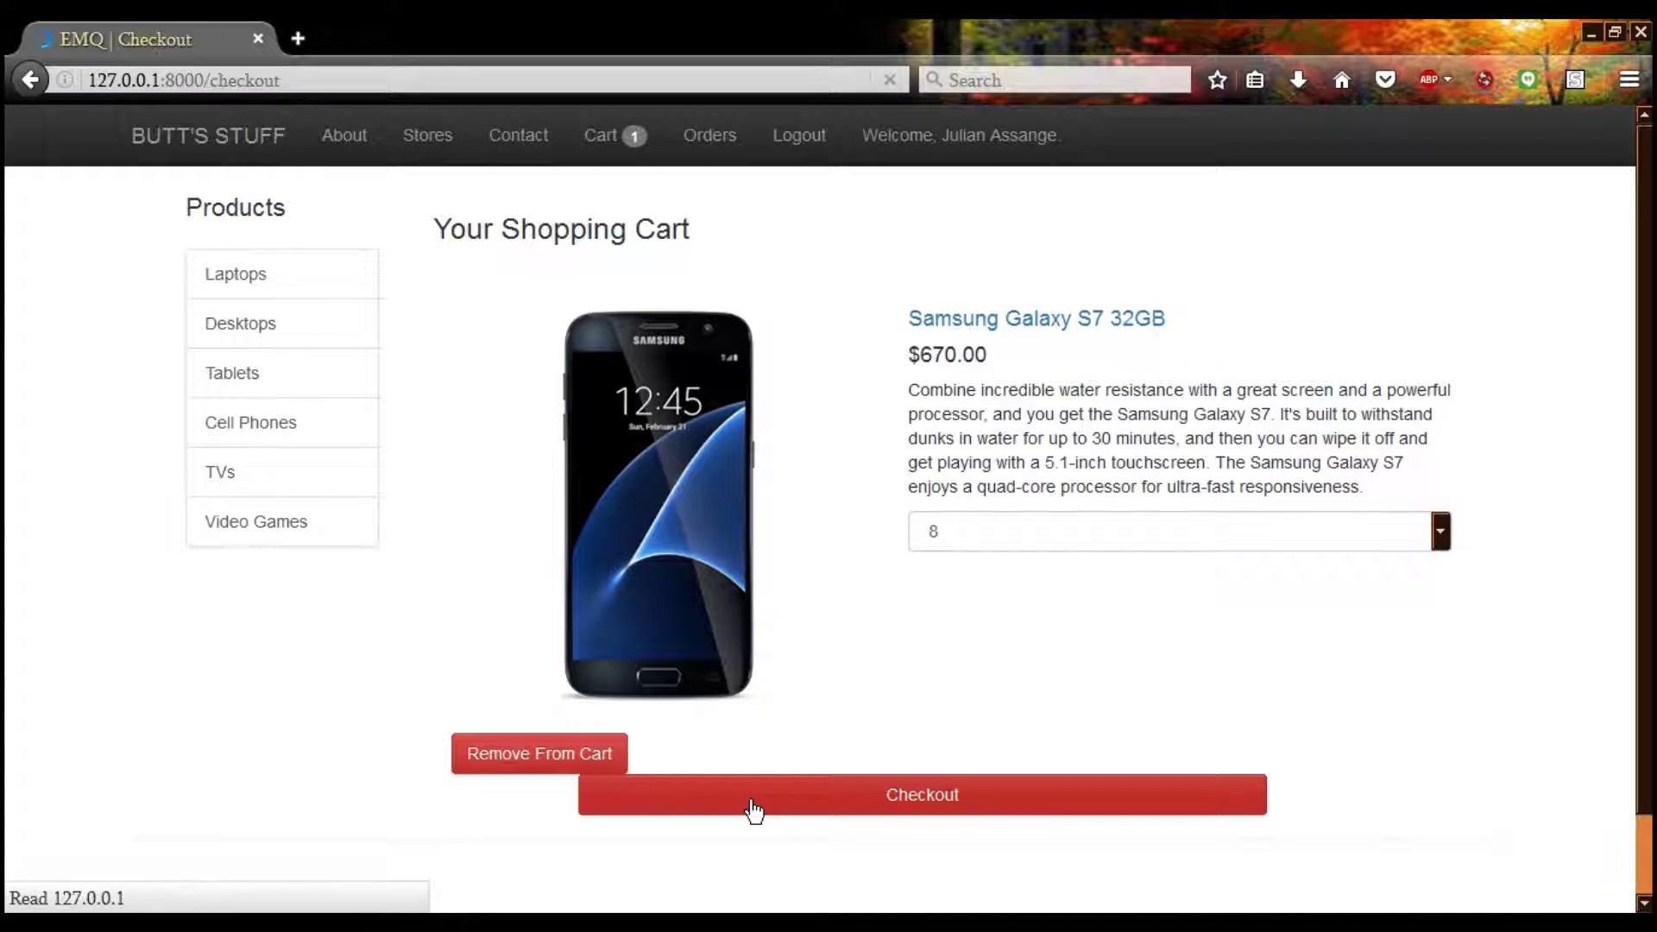
{"action": "left_click", "coordinate": [277, 409]}
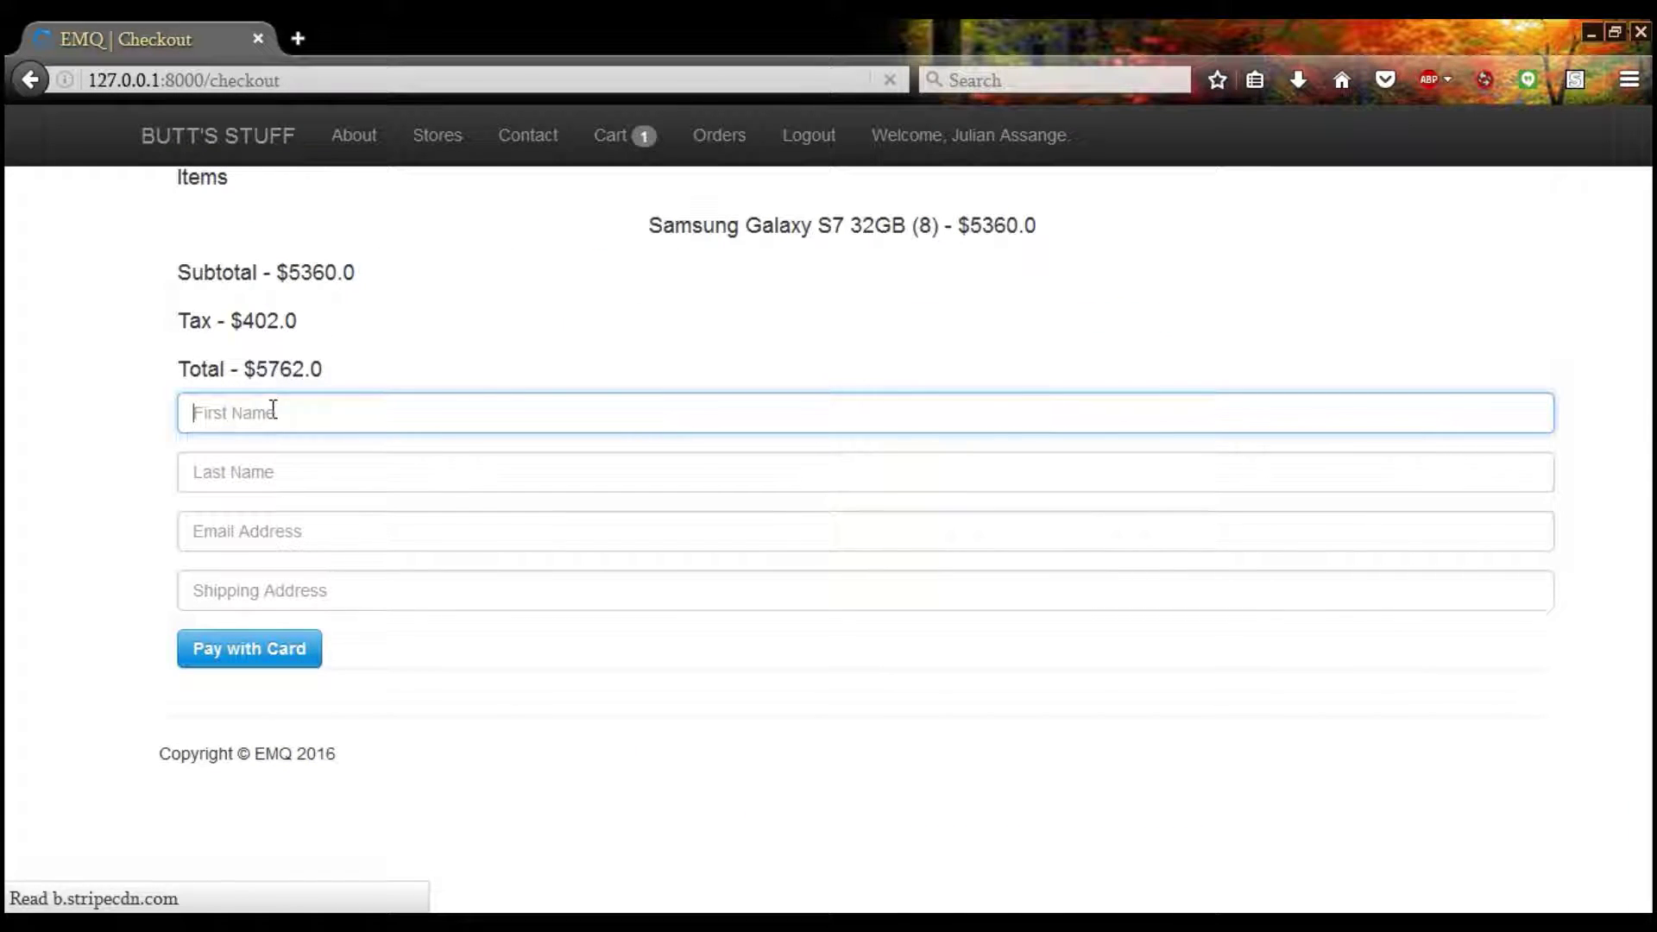
{"action": "type", "text": "J."}
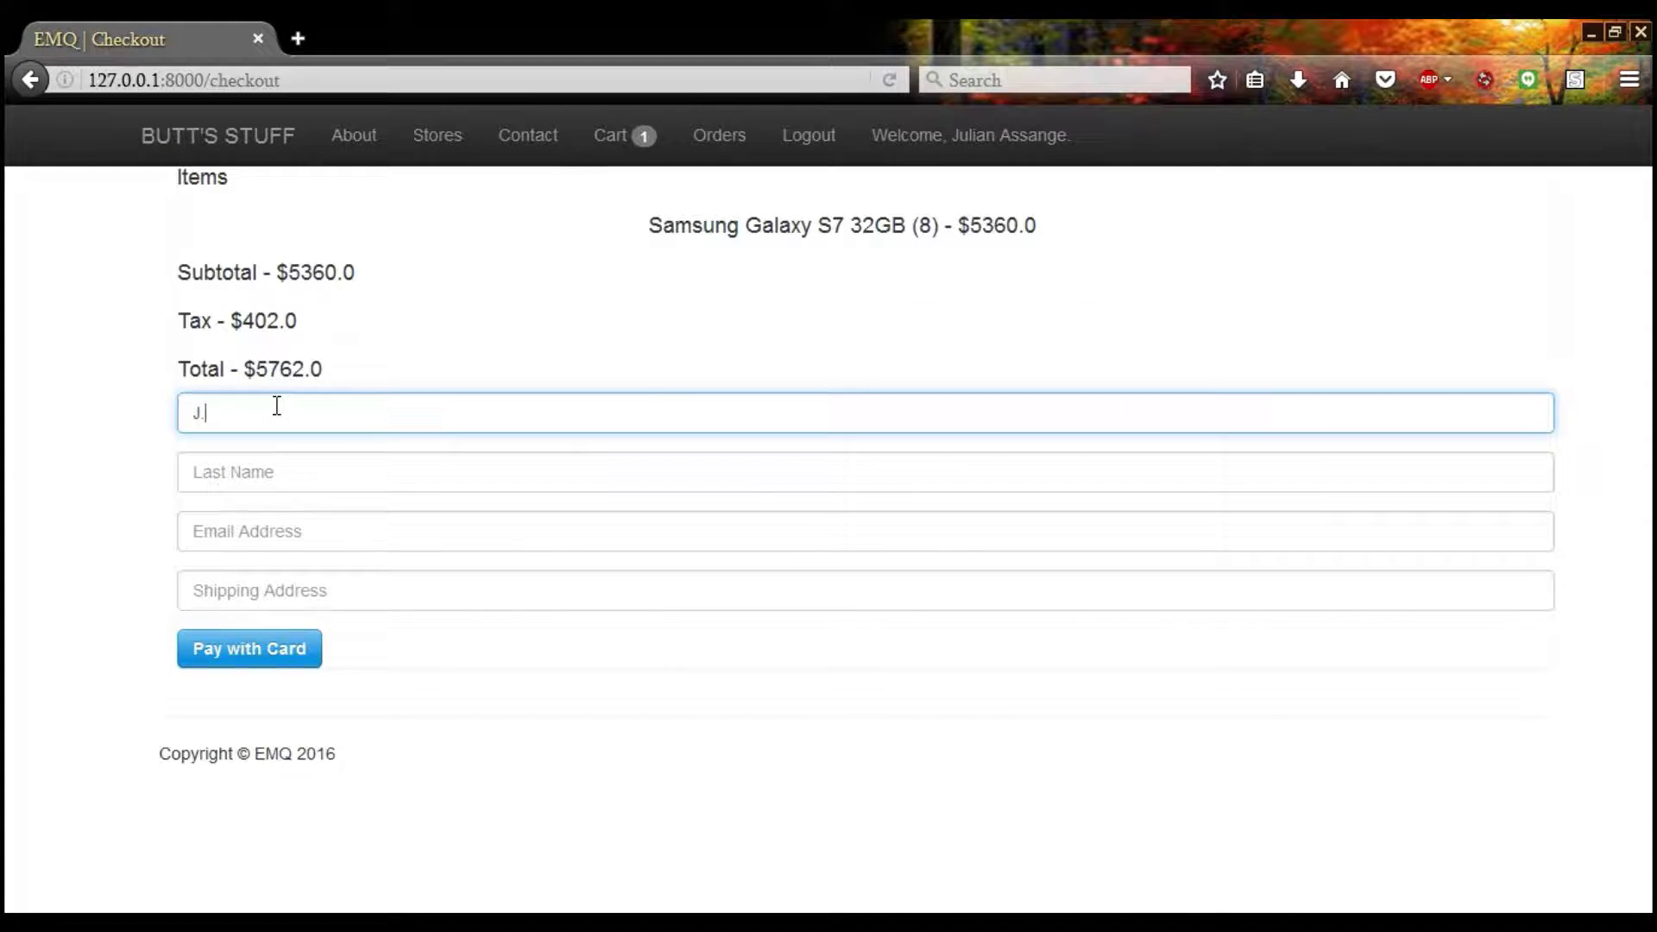
{"action": "key", "text": "Tab"}
{"action": "type", "text": "A."}
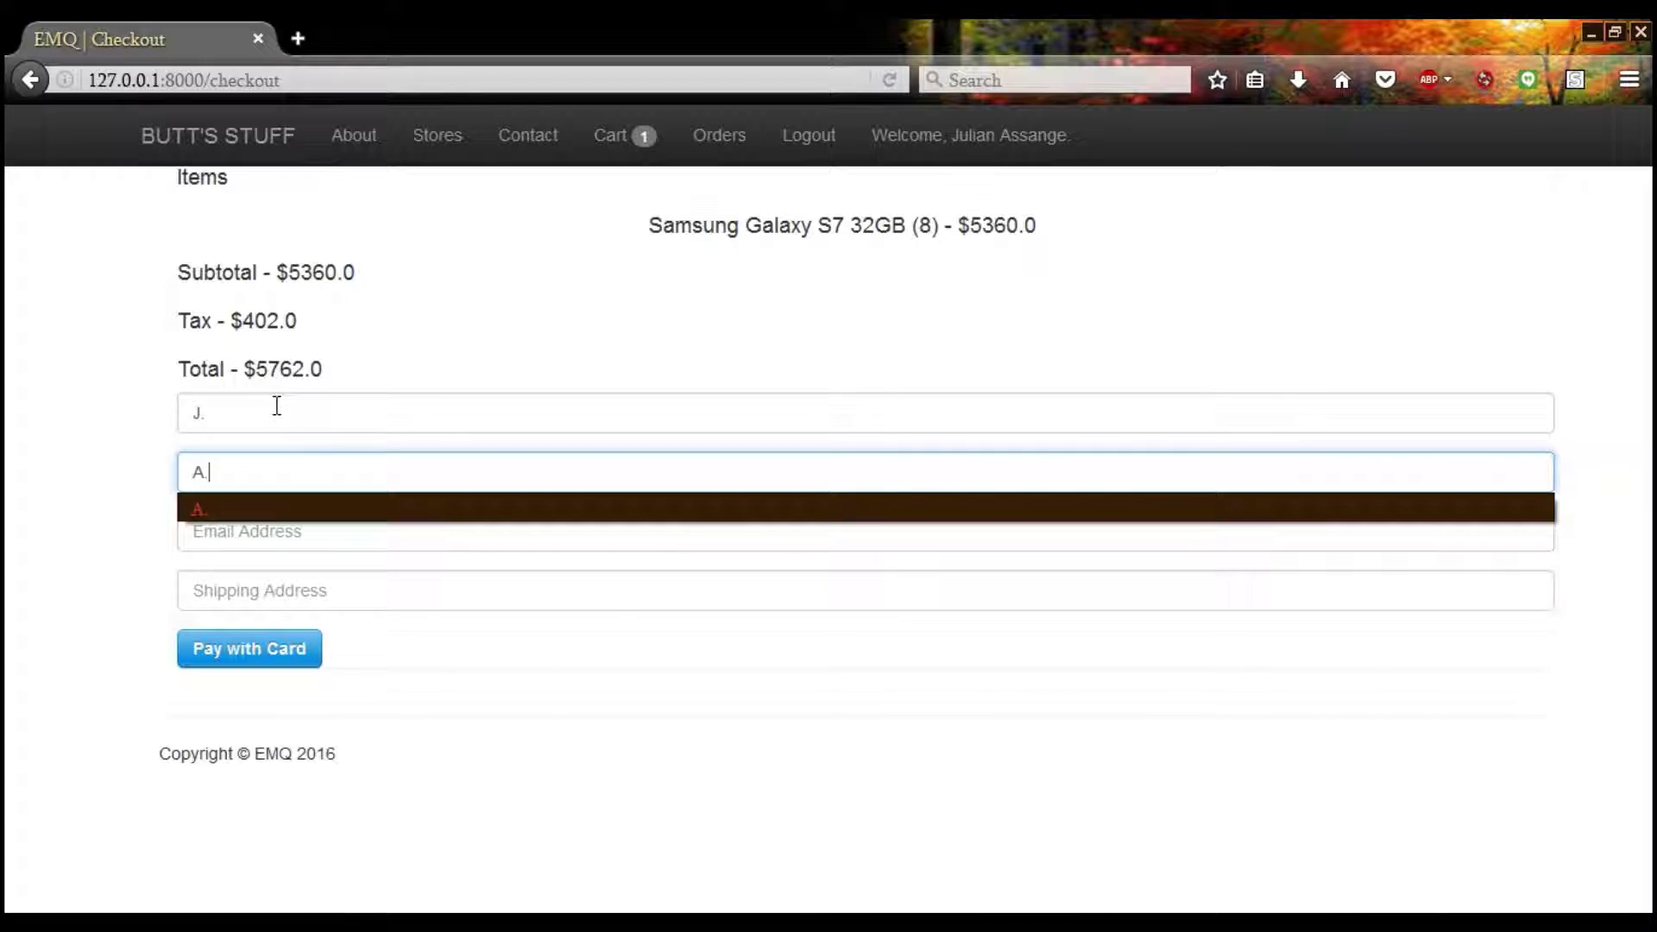
{"action": "key", "text": "Tab"}
{"action": "type", "text": "d"}
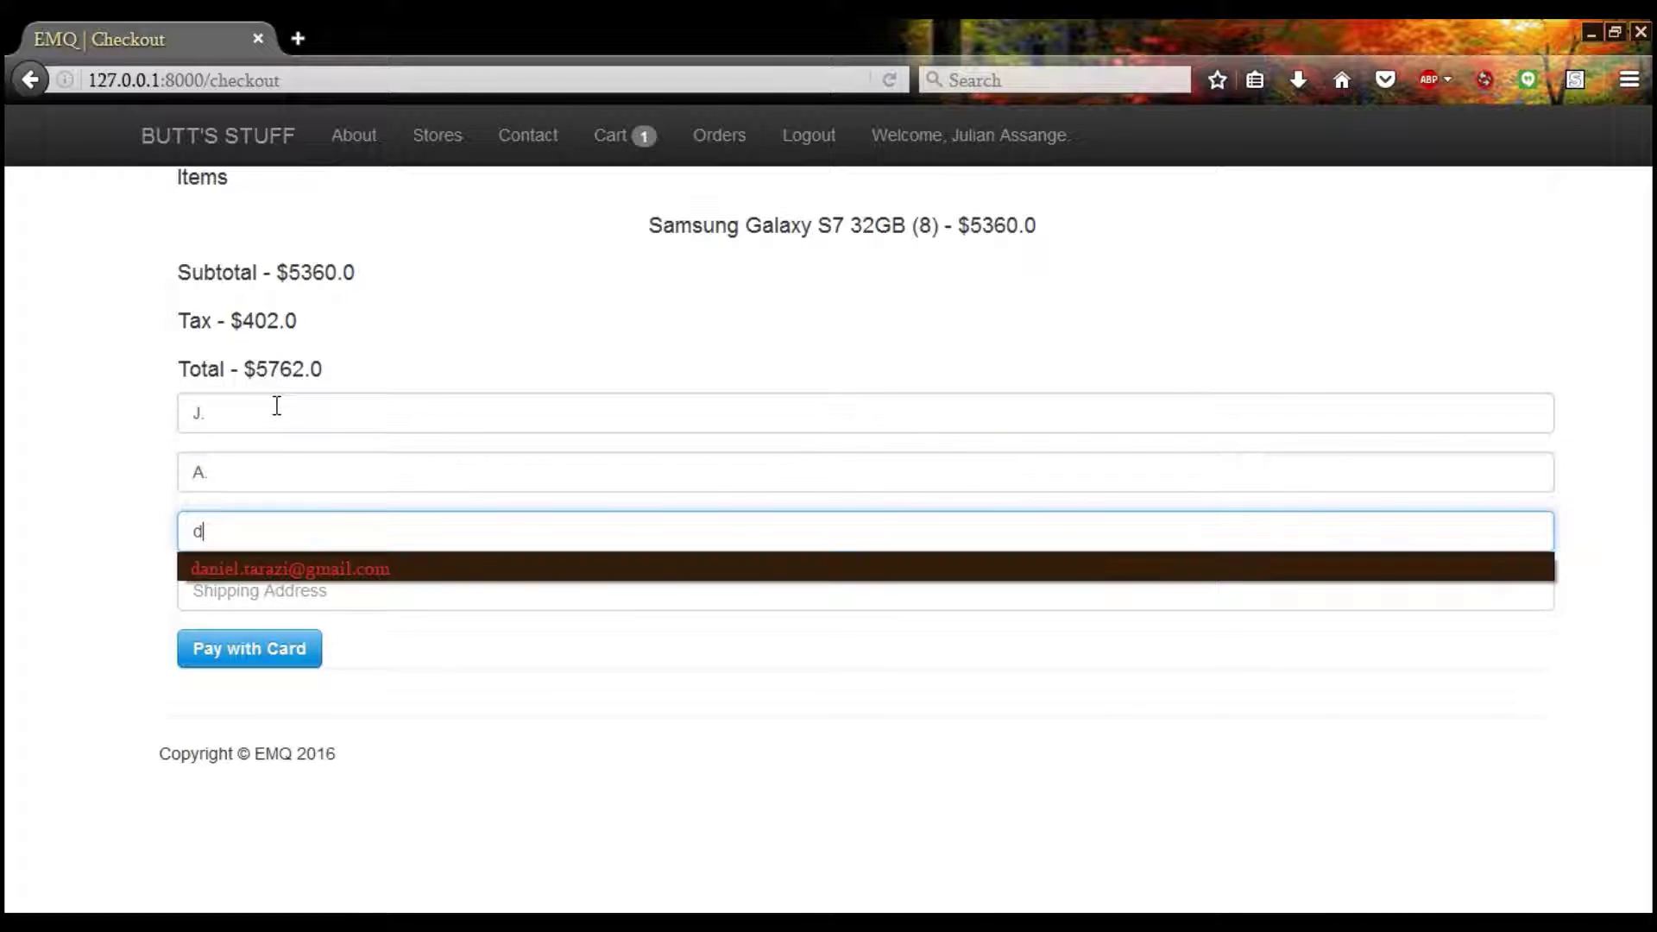
{"action": "key", "text": "BackSpace"}
{"action": "key", "text": "ctrl+v"}
{"action": "key", "text": "Tab"}
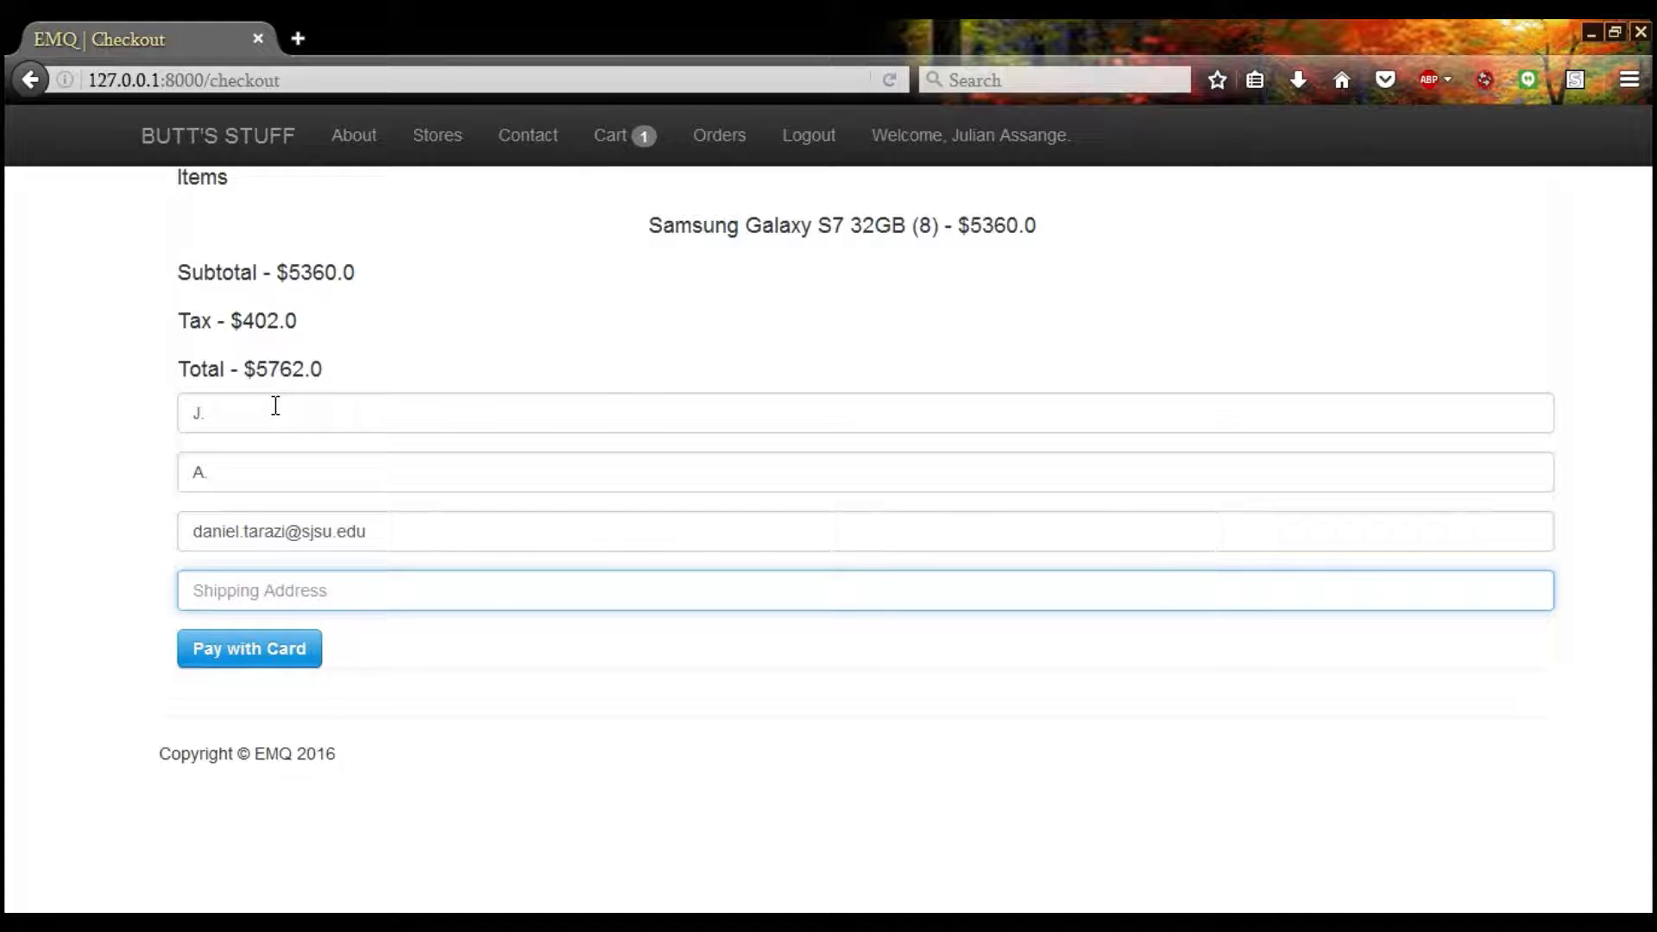
Choose the suggested shipping address and bring up the Pay with Card form
{"action": "type", "text": "T"}
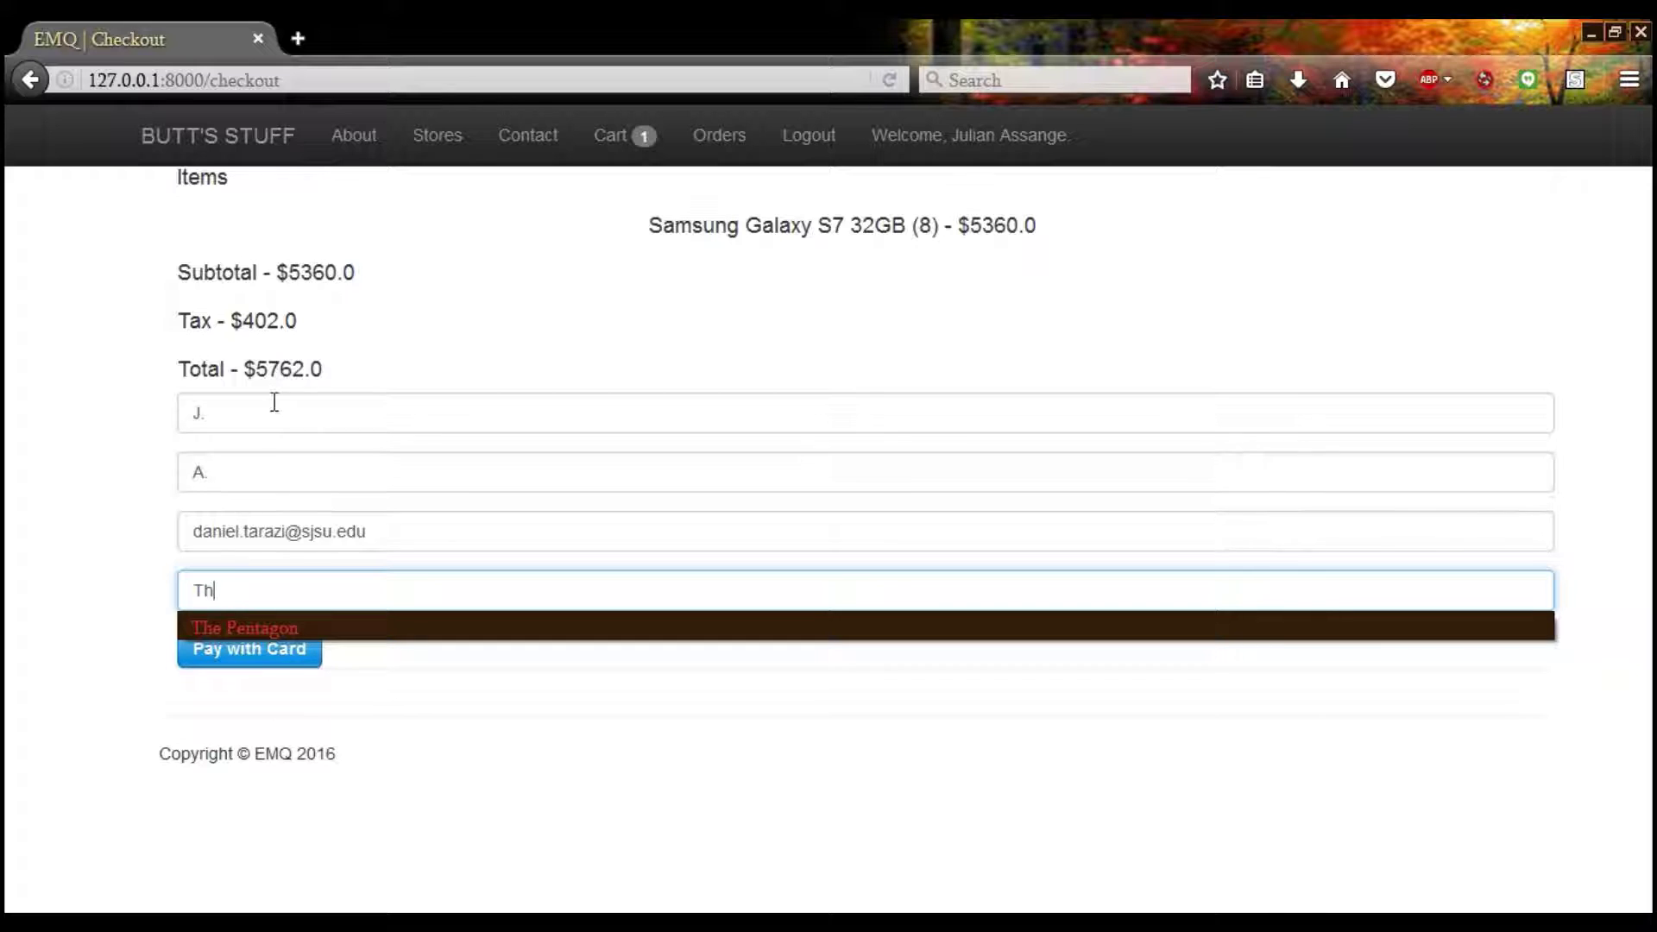
{"action": "type", "text": "h"}
{"action": "key", "text": "Down"}
{"action": "key", "text": "Return"}
{"action": "left_click", "coordinate": [239, 665]}
Enter the payment e-mail, back out of verification, and copy Stripe's test card number from its docs
{"action": "left_click", "coordinate": [757, 375]}
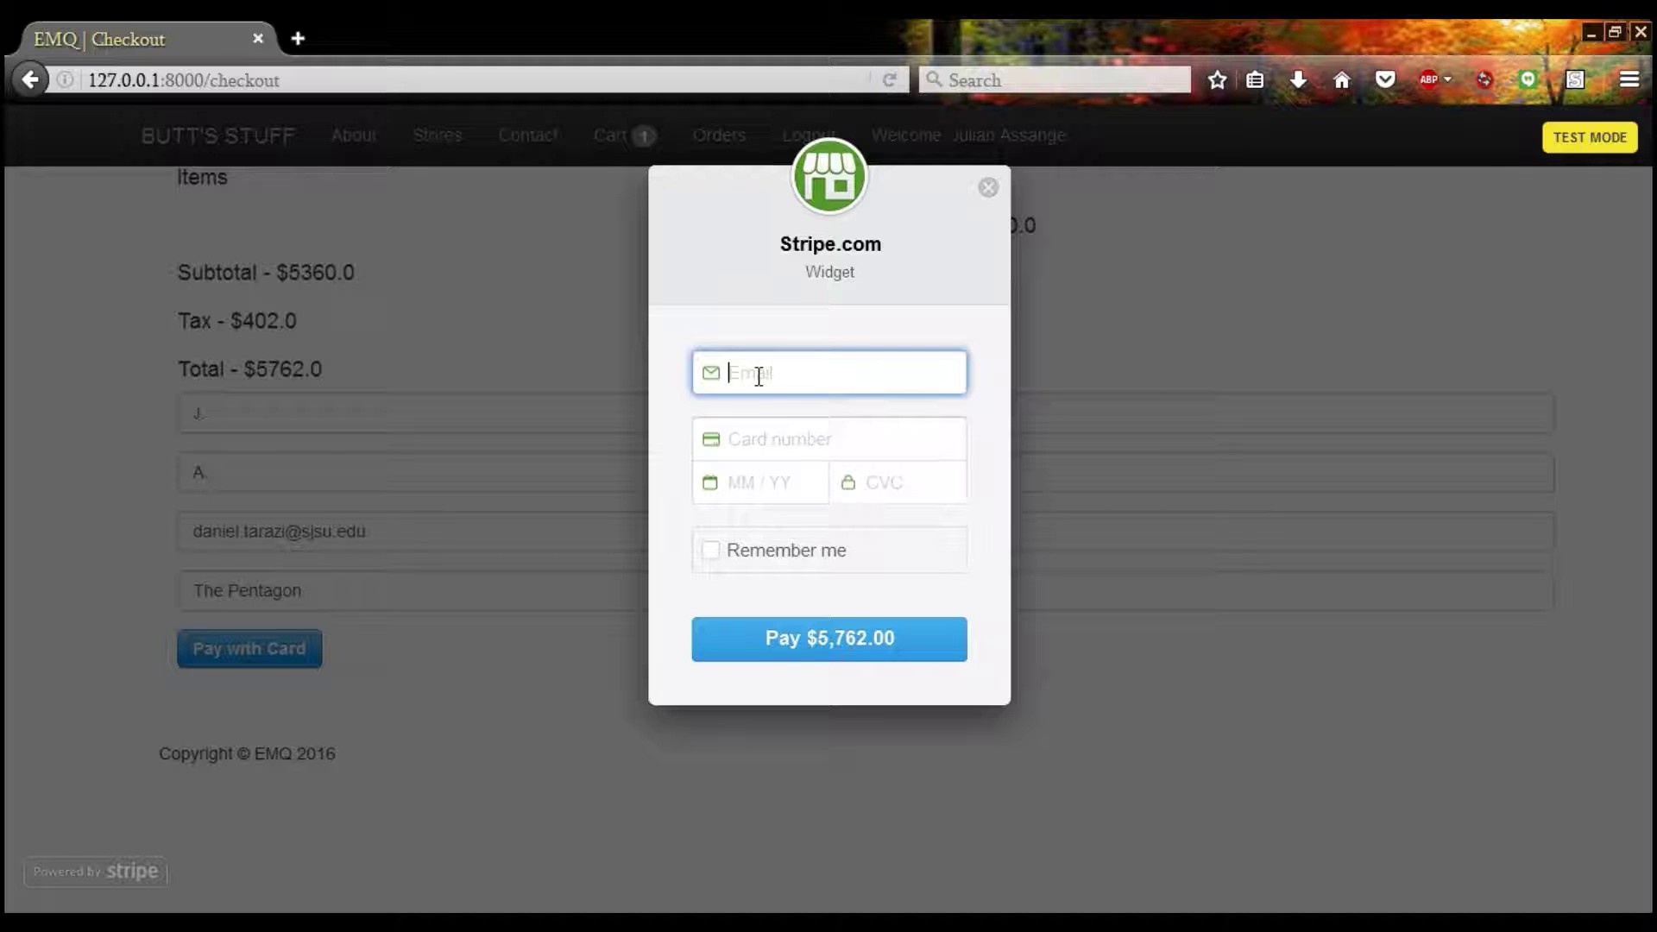
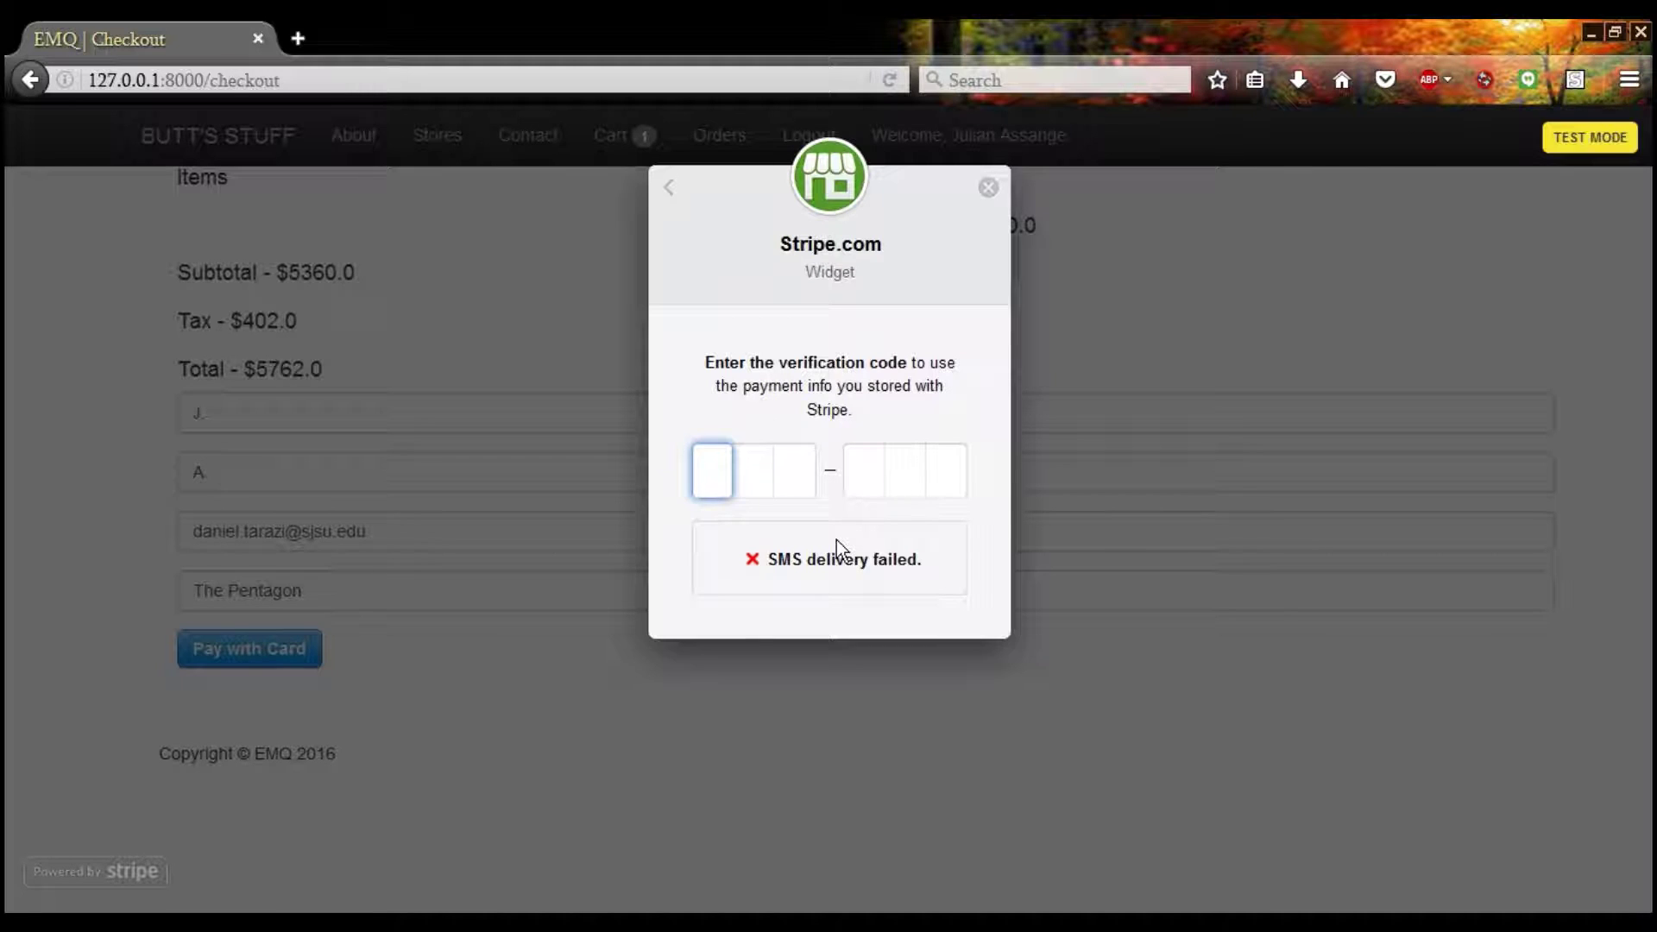
{"action": "left_click", "coordinate": [667, 188]}
{"action": "left_click", "coordinate": [760, 438]}
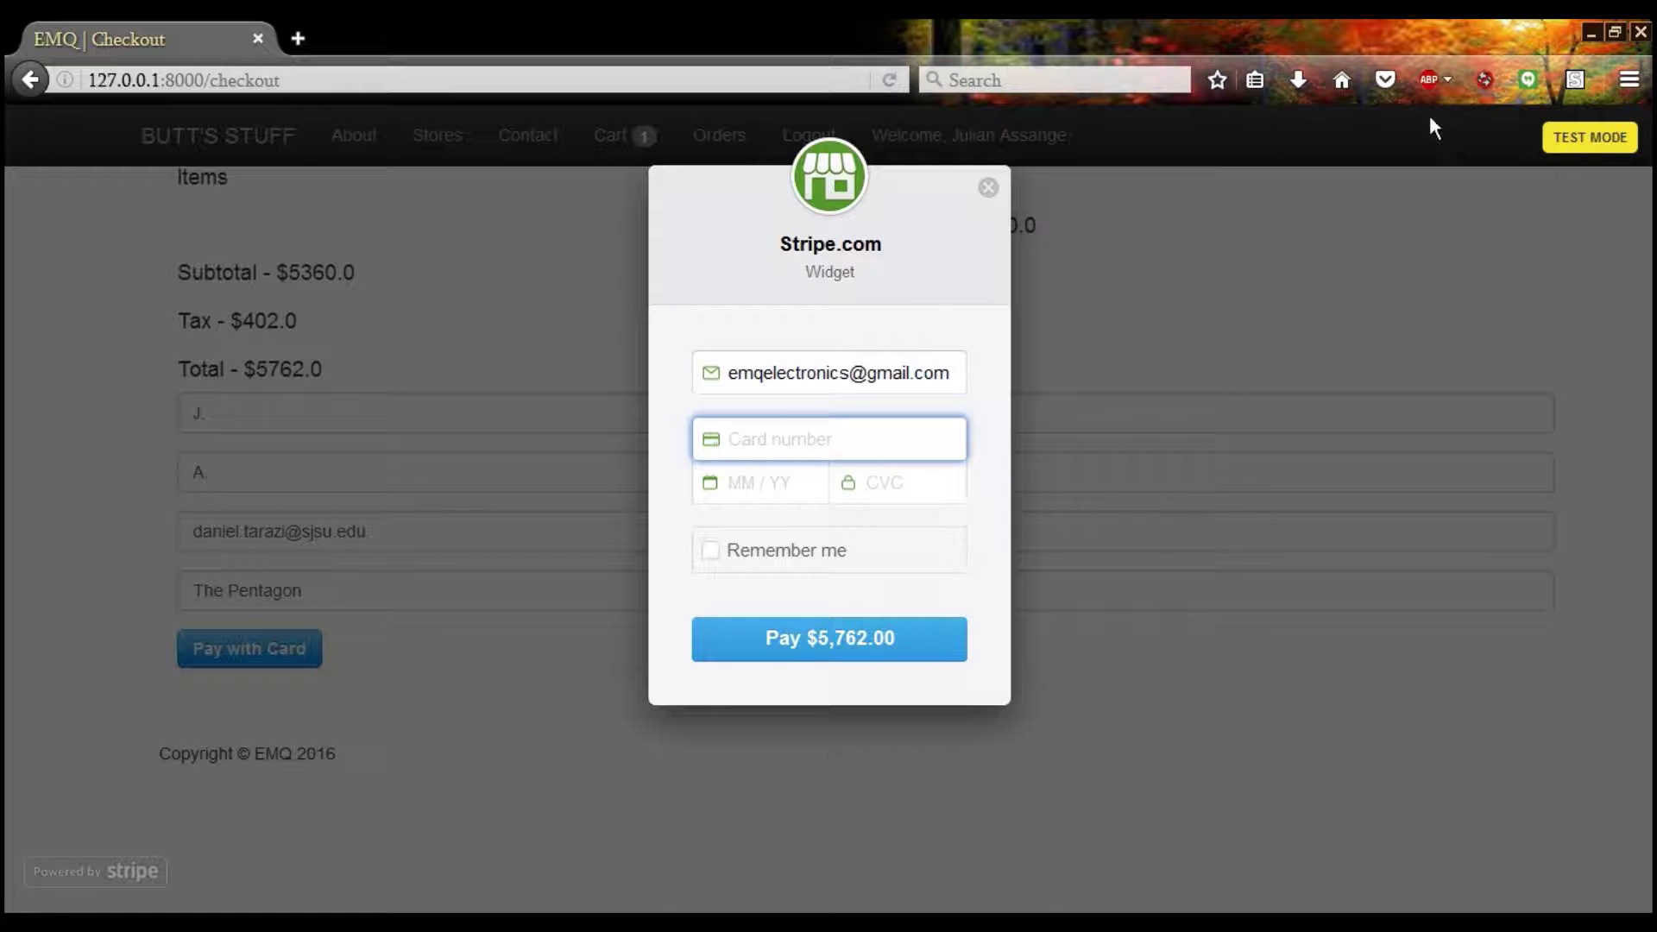
{"action": "left_click", "coordinate": [1590, 137]}
{"action": "left_click", "coordinate": [380, 26]}
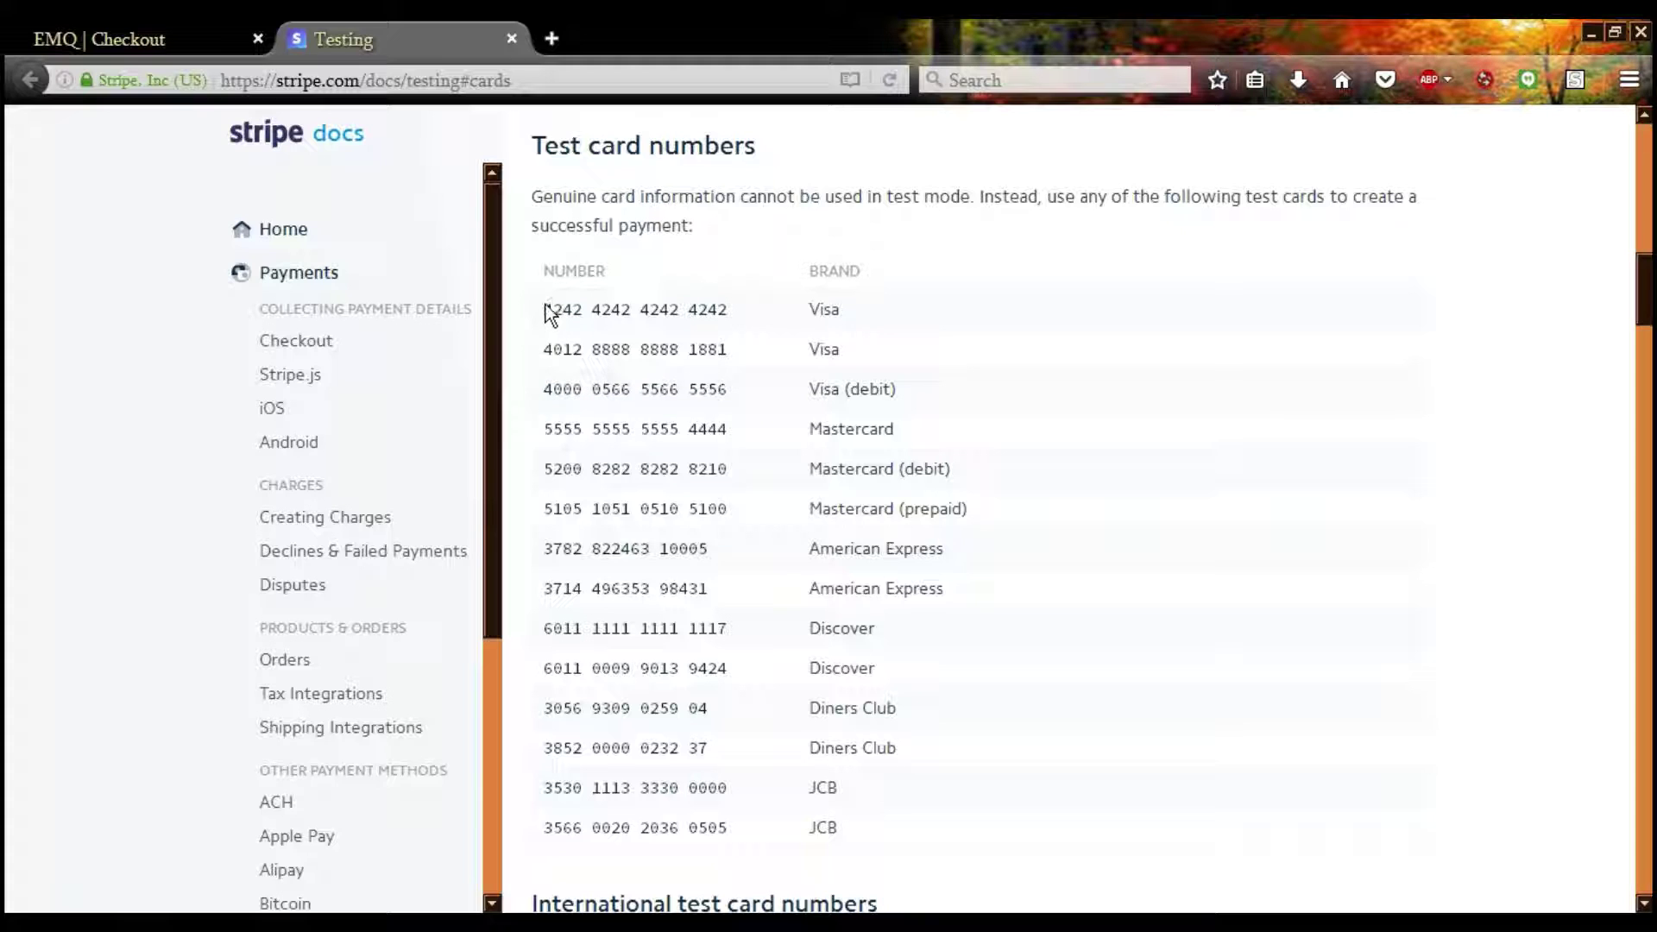
{"action": "left_click_drag", "start_coordinate": [545, 309], "coordinate": [698, 323]}
{"action": "middle_click", "coordinate": [463, 20]}
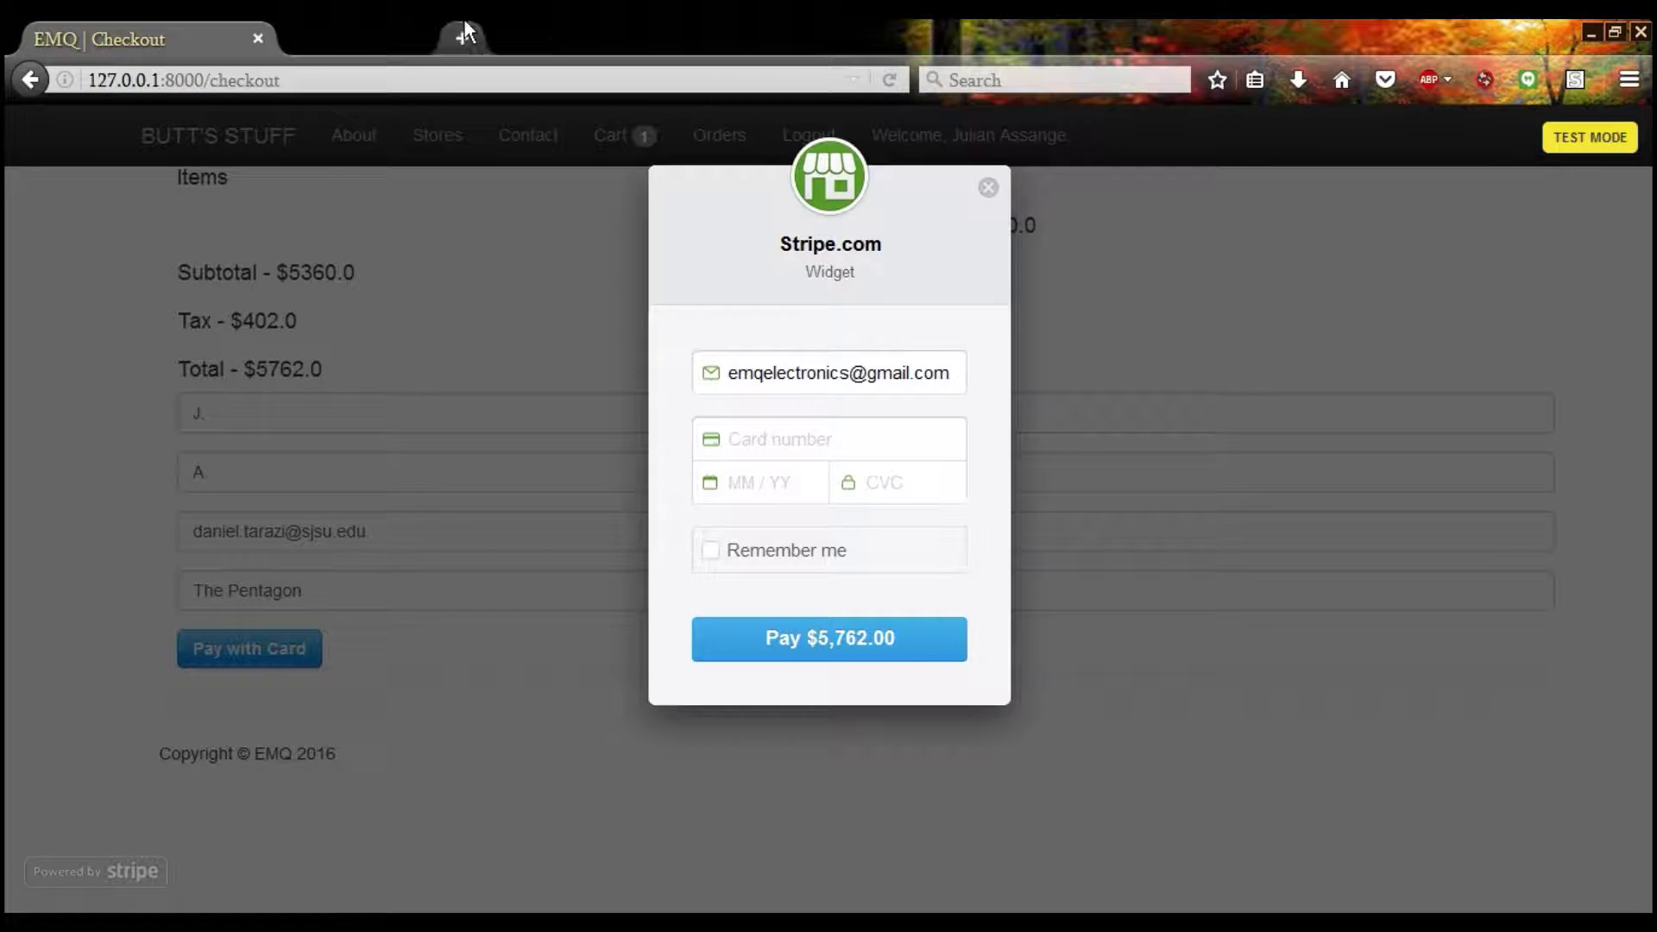
{"action": "left_click", "coordinate": [801, 427]}
{"action": "type", "text": "4242 42"}
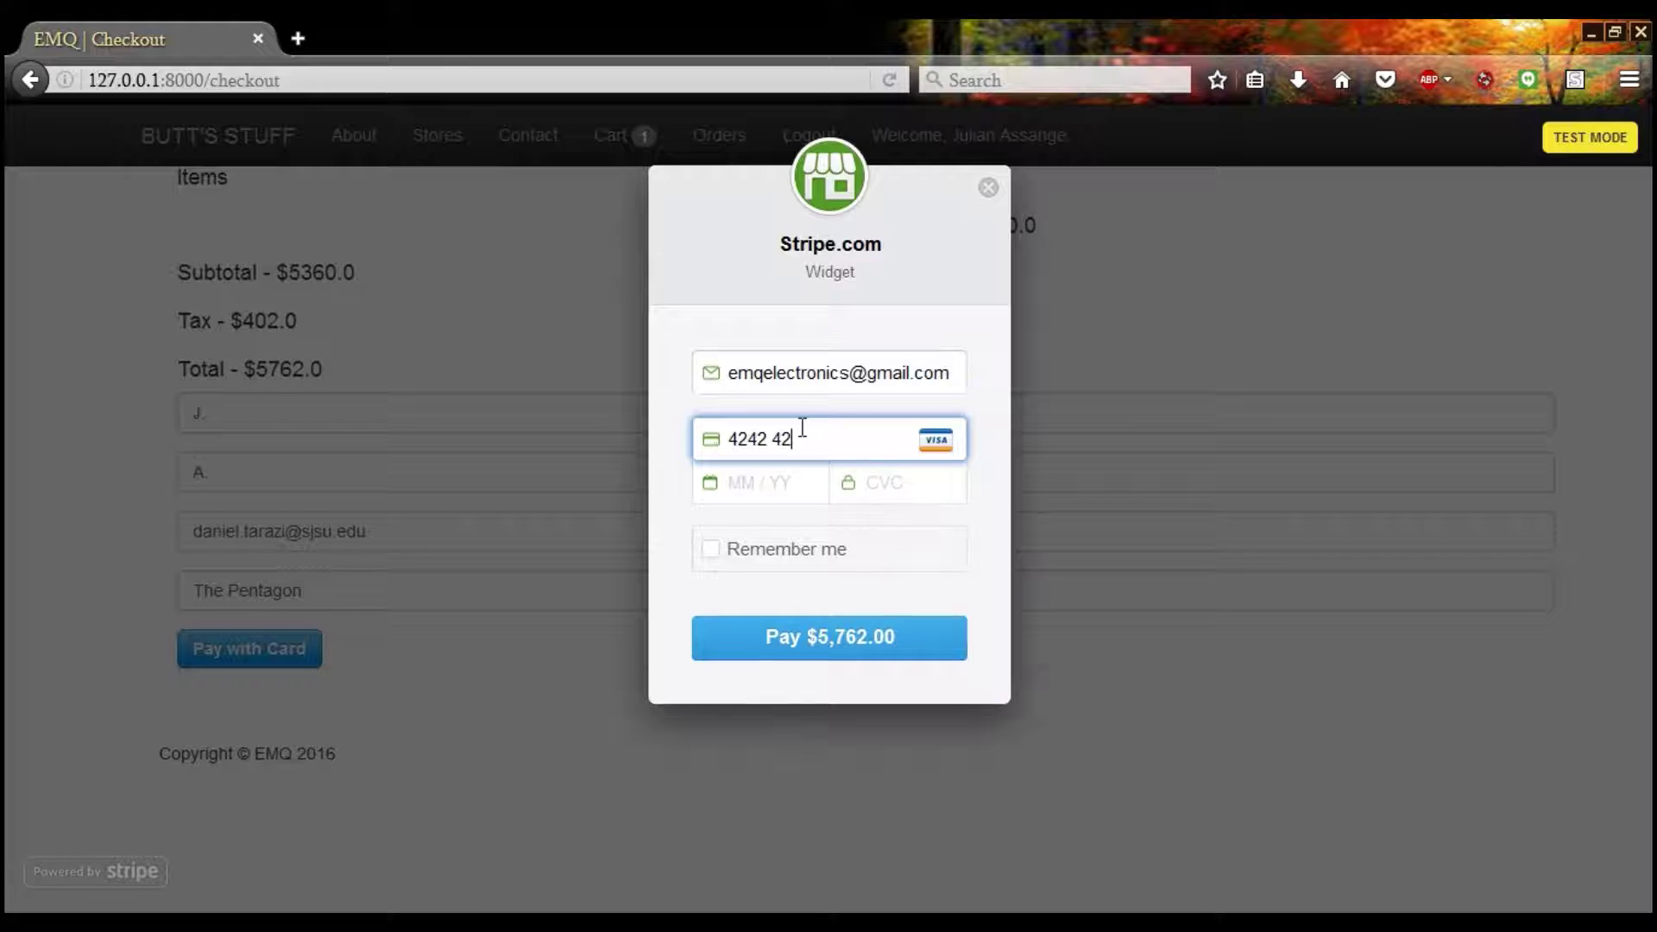
{"action": "type", "text": "42 4242 4242"}
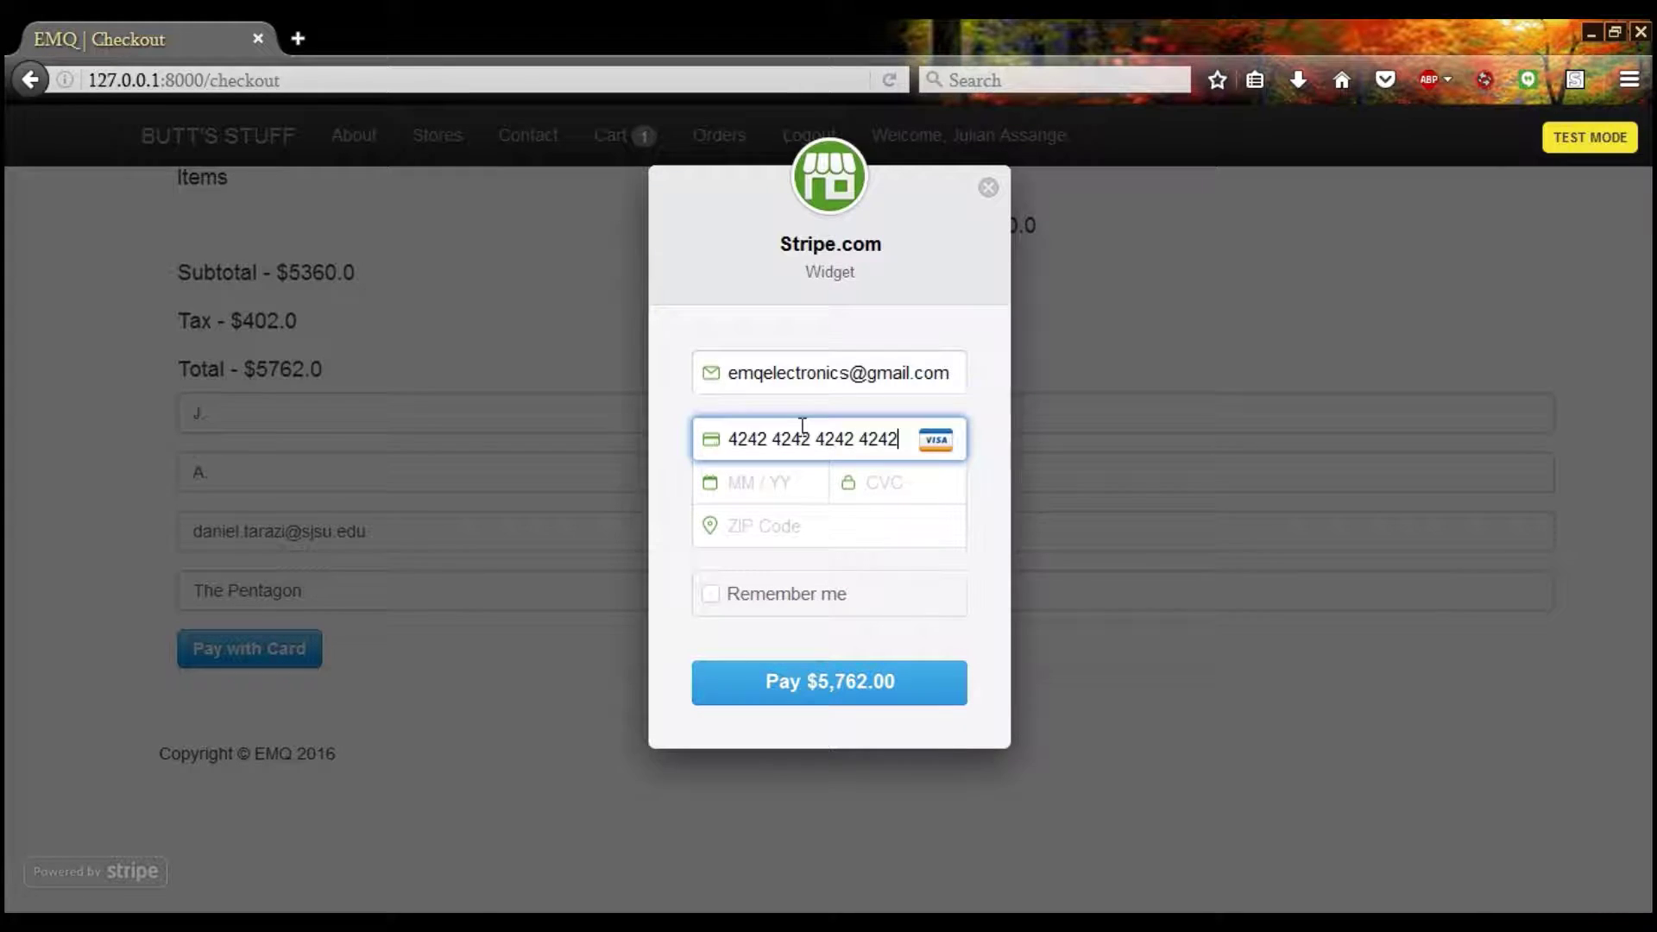
{"action": "left_click", "coordinate": [759, 492]}
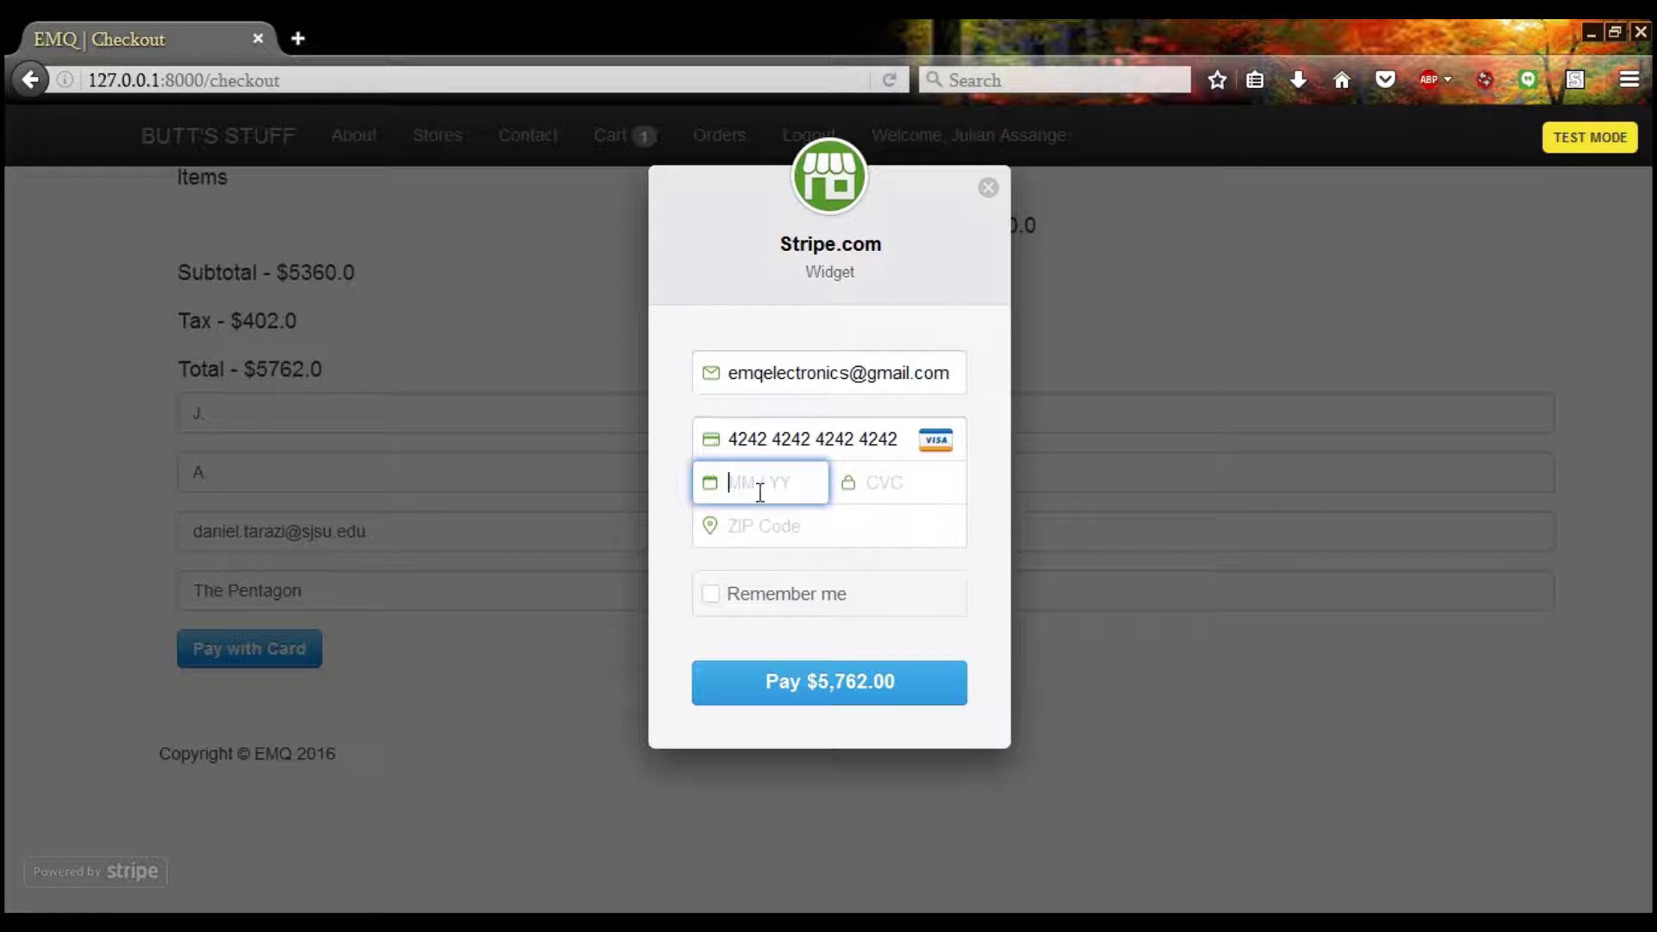
{"action": "type", "text": "04 /"}
{"action": "type", "text": "20"}
{"action": "type", "text": "1016"}
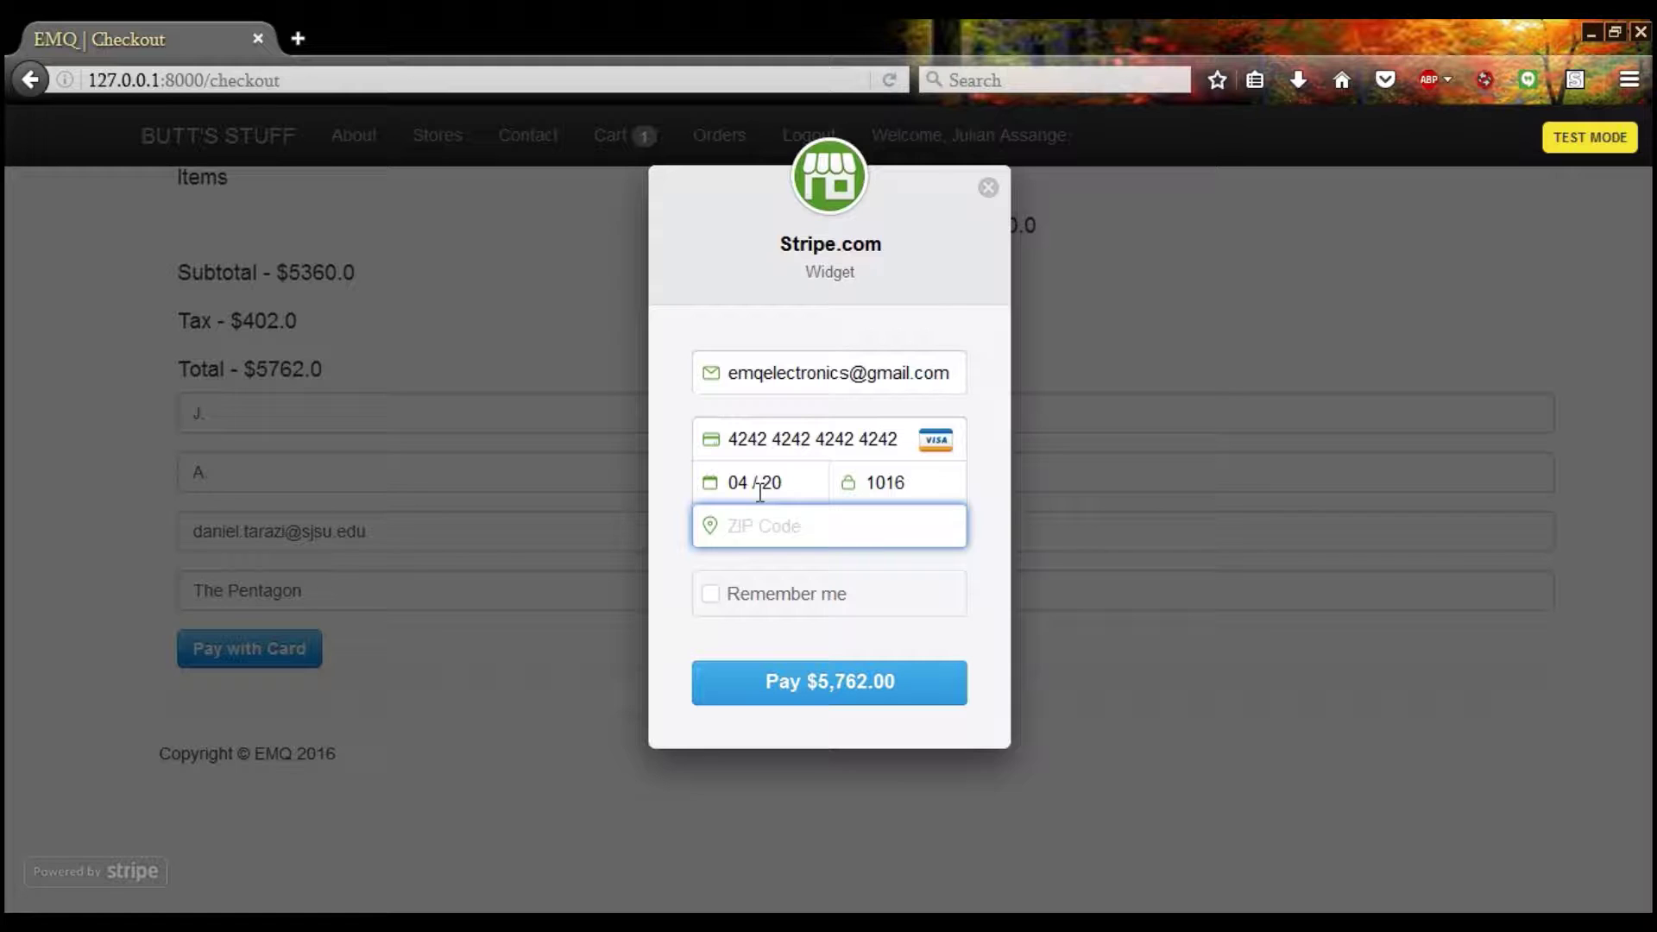
{"action": "type", "text": "95112"}
Submit the $5,762.00 card payment and open the Orders page
{"action": "left_click", "coordinate": [791, 703]}
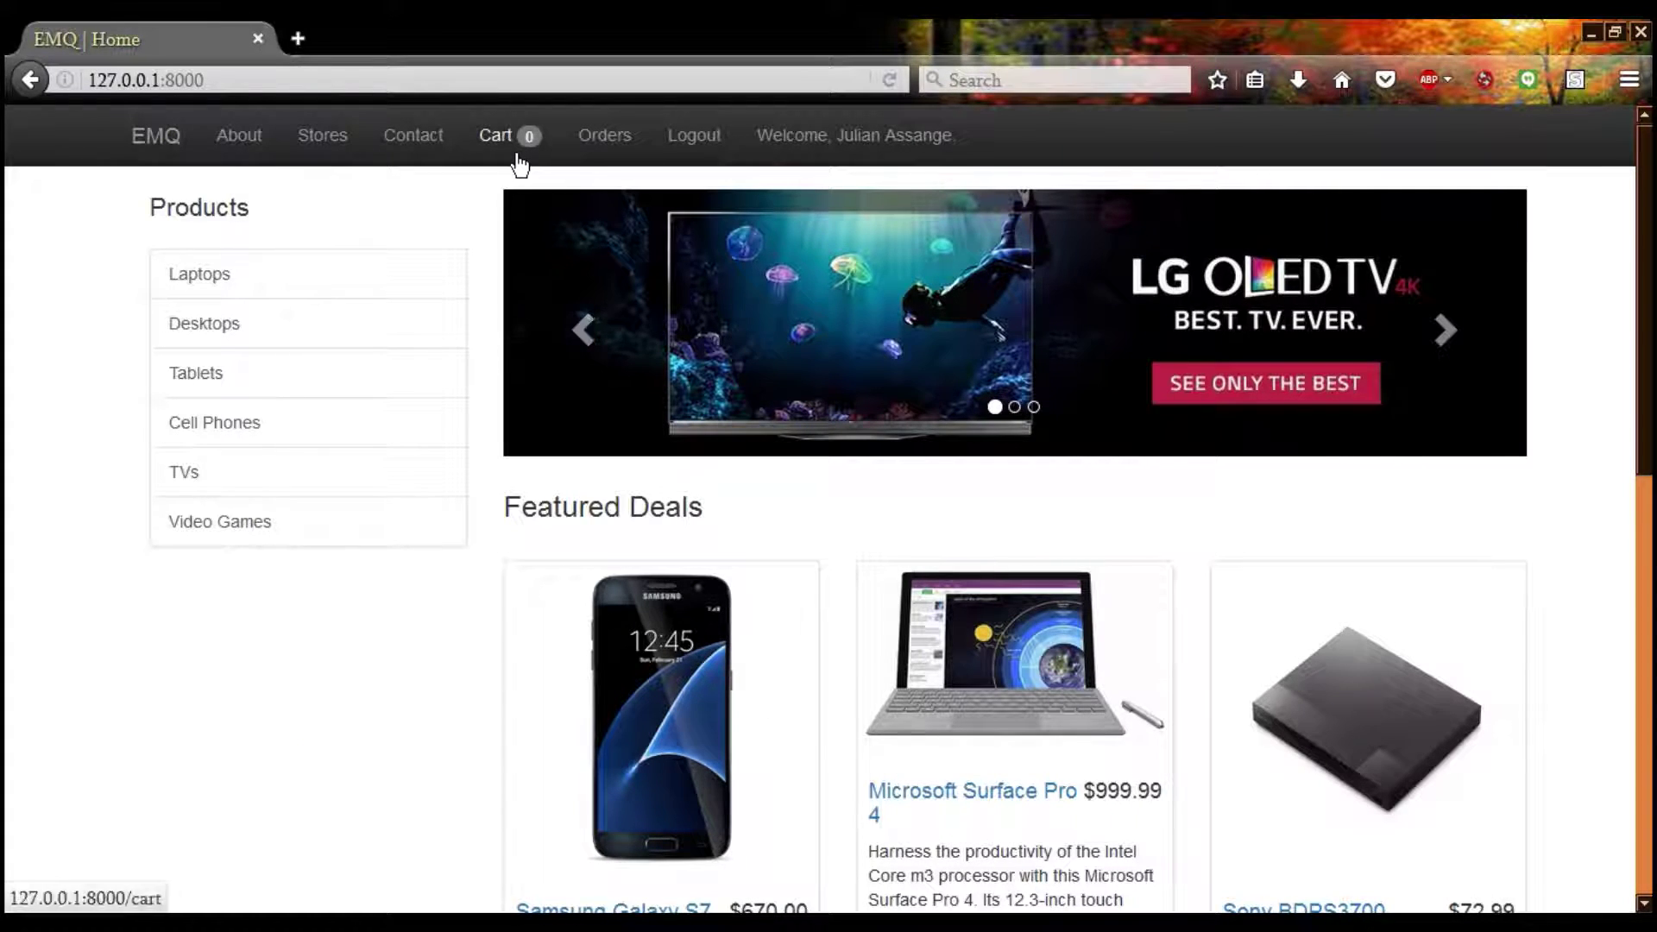
{"action": "left_click", "coordinate": [614, 145]}
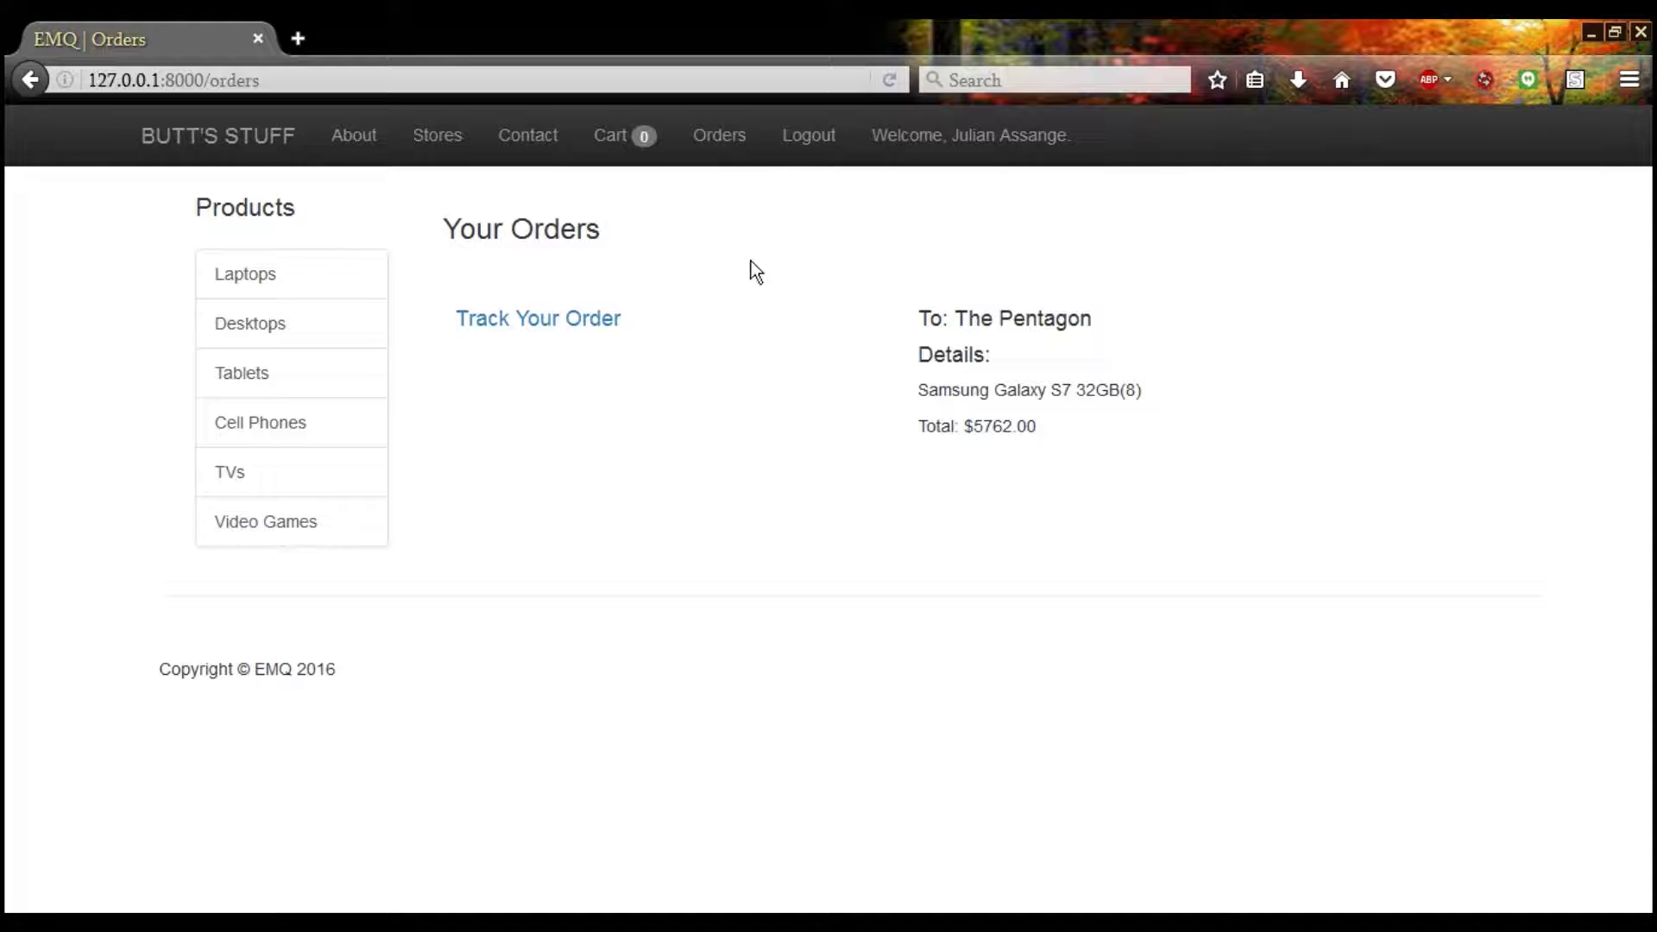
Log out and add the LG Signature 4K UHD OLED TV to the cart with quantity 9
{"action": "left_click", "coordinate": [809, 137]}
{"action": "scroll", "coordinate": [366, 567], "scroll_direction": "down", "scroll_amount": 1}
{"action": "scroll", "coordinate": [366, 567], "scroll_direction": "down", "scroll_amount": 5}
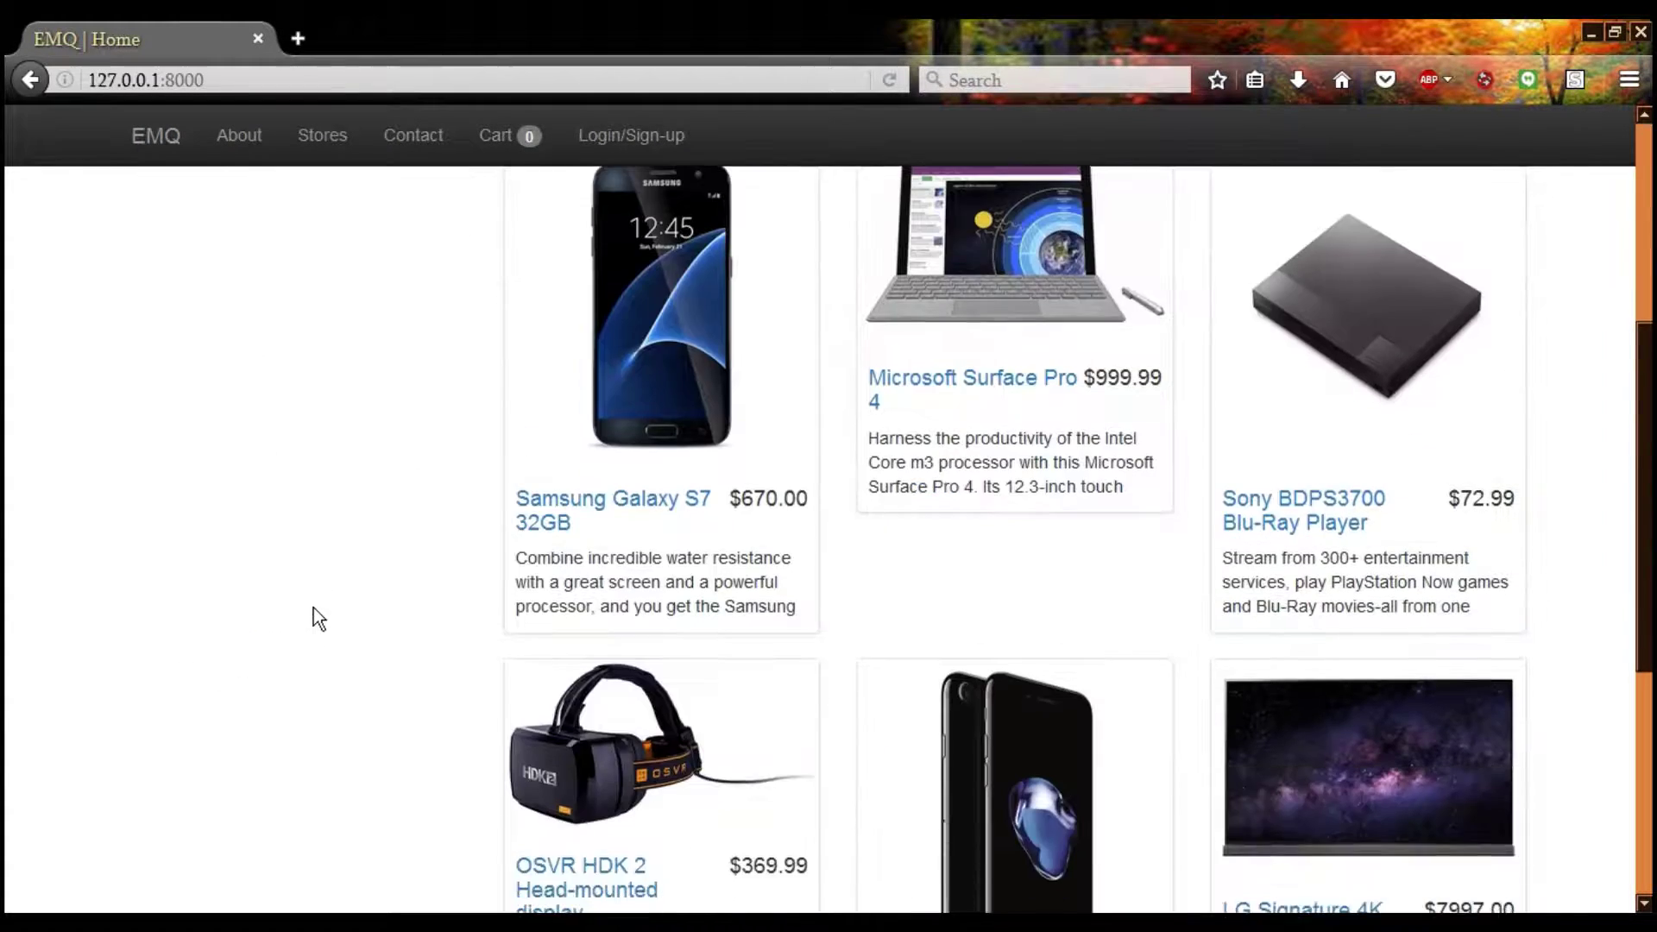
{"action": "scroll", "coordinate": [656, 553], "scroll_direction": "down", "scroll_amount": 5}
{"action": "scroll", "coordinate": [961, 576], "scroll_direction": "up", "scroll_amount": 10}
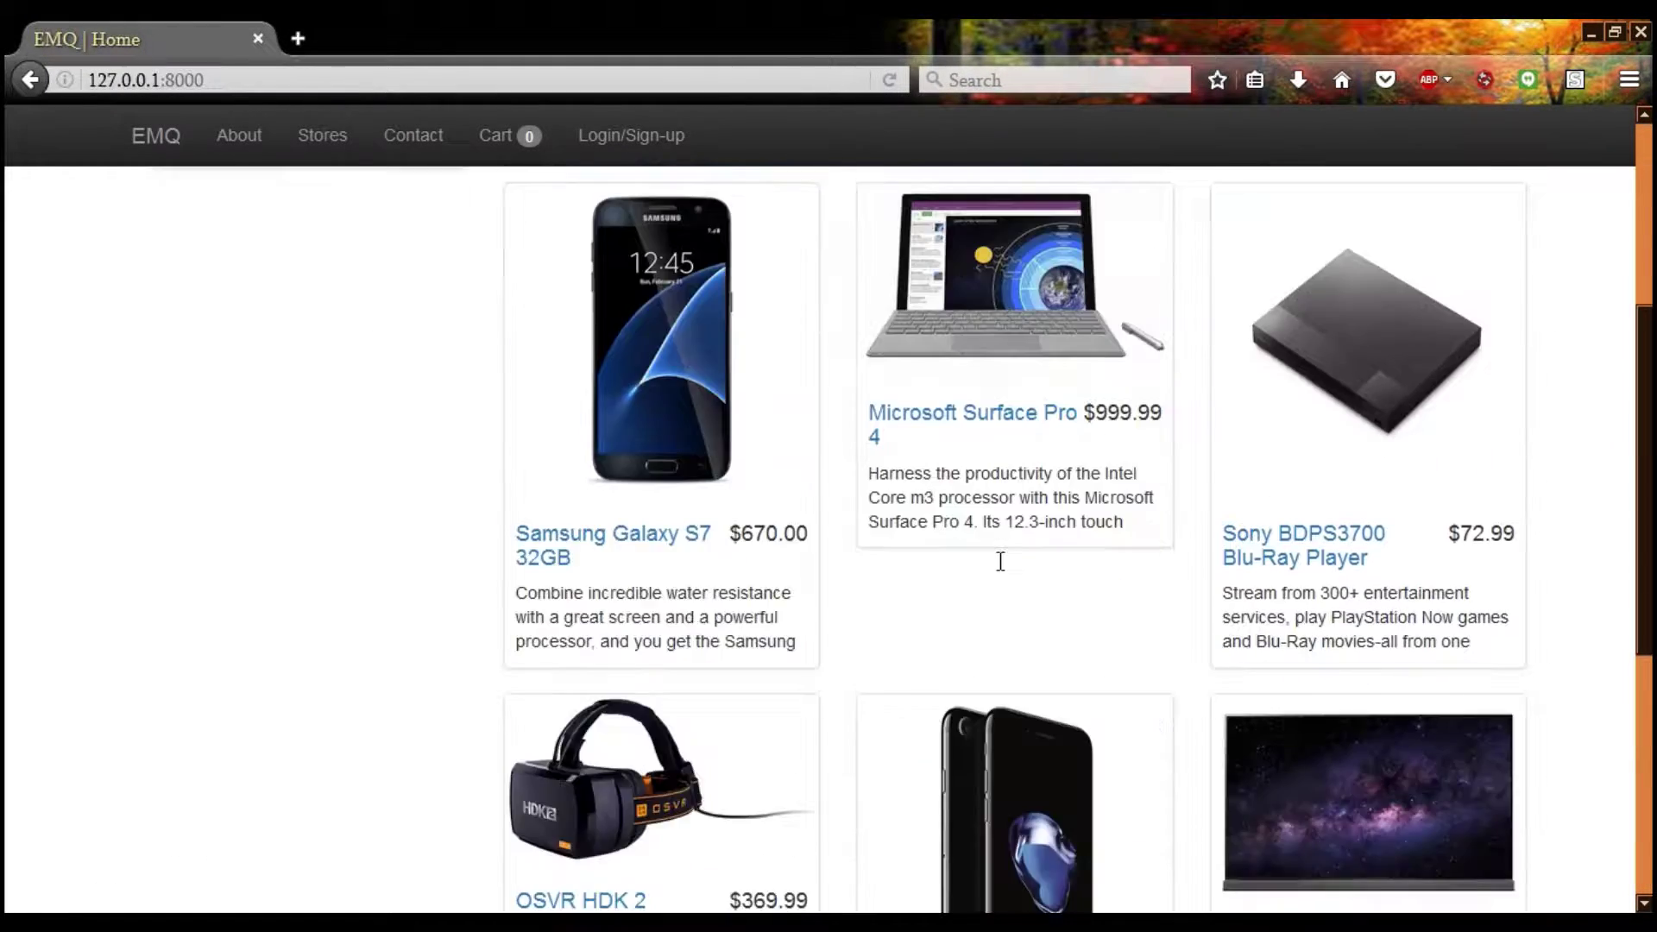
{"action": "scroll", "coordinate": [961, 577], "scroll_direction": "down", "scroll_amount": 10}
{"action": "left_click", "coordinate": [1294, 509]}
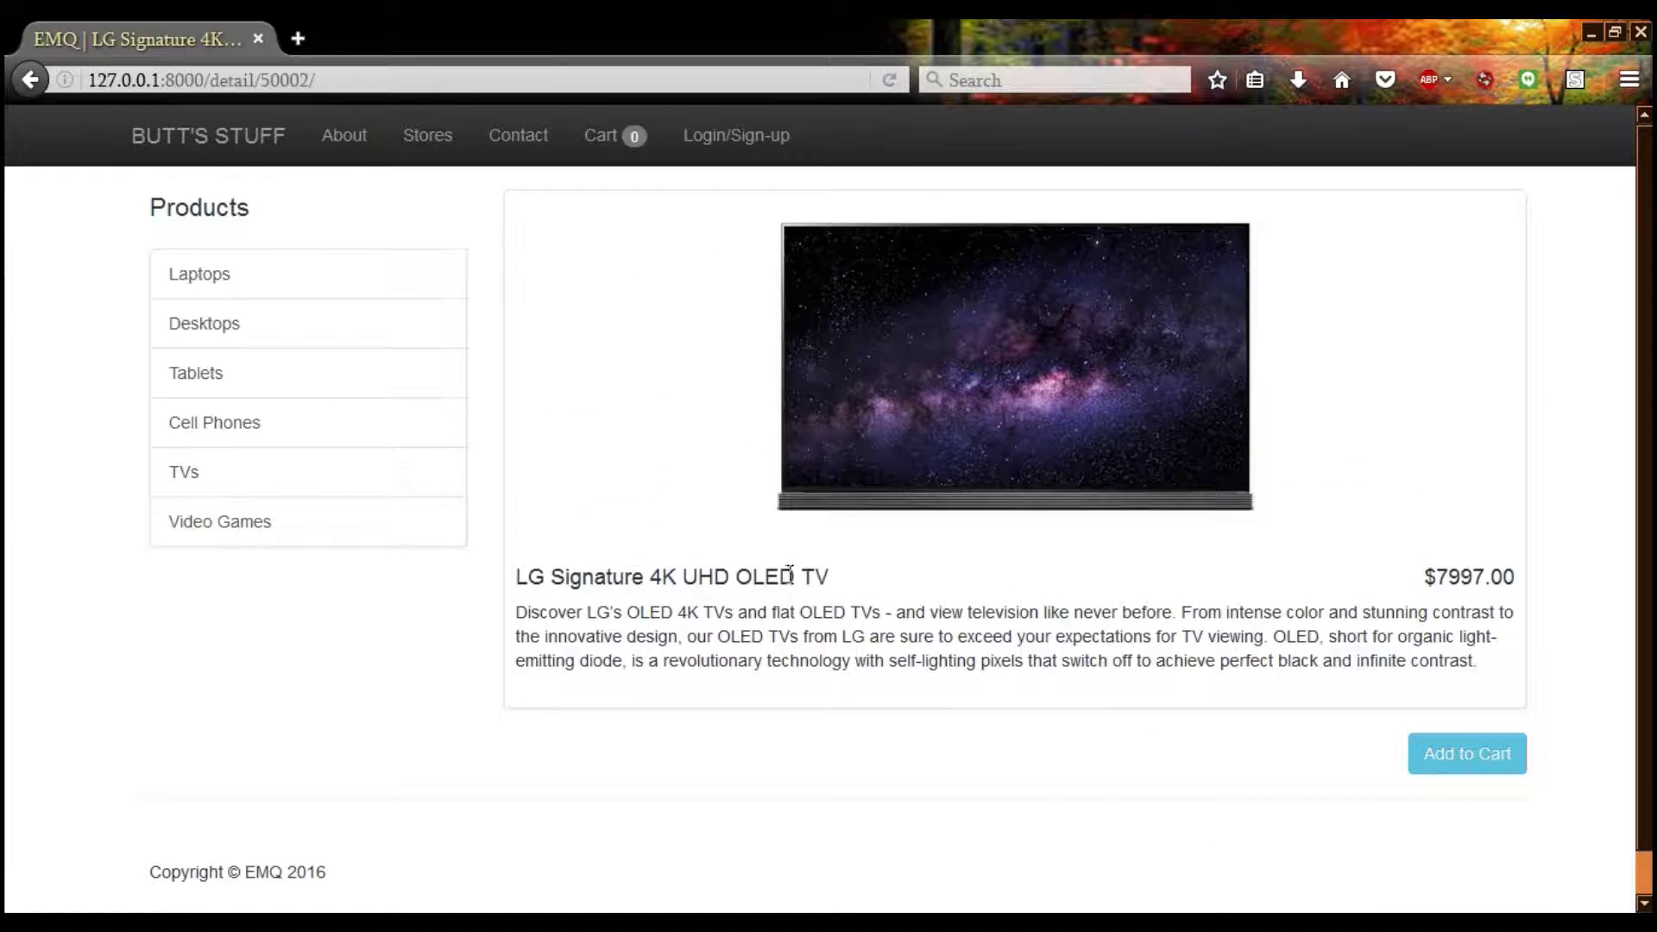
{"action": "scroll", "coordinate": [899, 557], "scroll_direction": "down", "scroll_amount": 1}
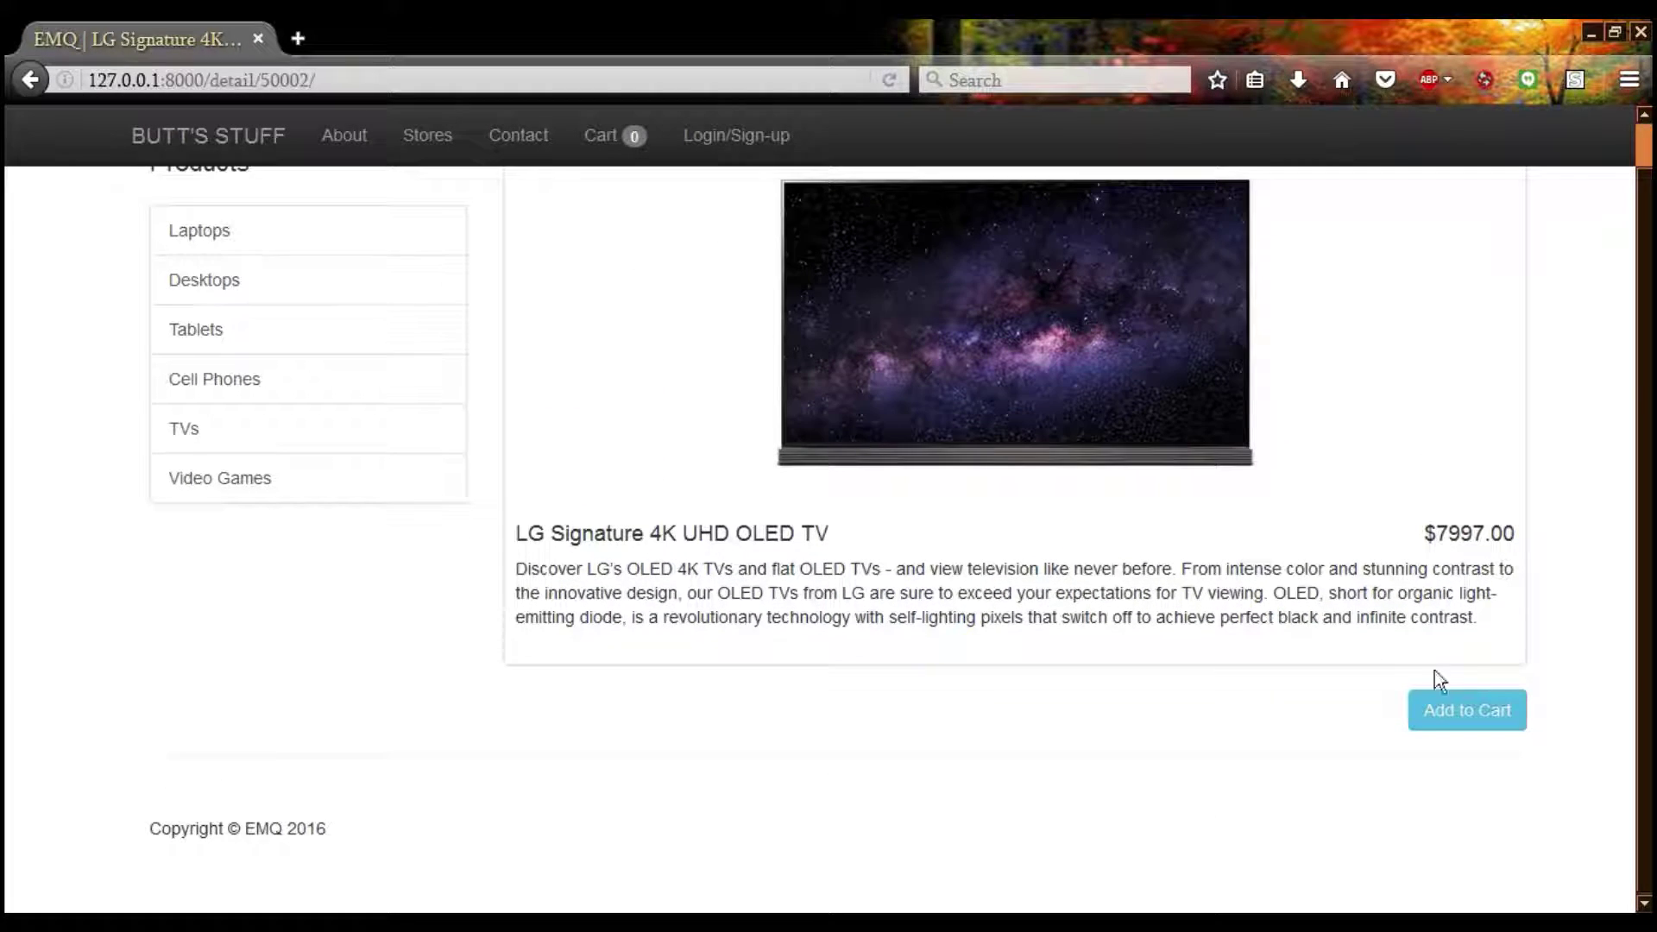
{"action": "left_click", "coordinate": [1461, 712]}
{"action": "left_click", "coordinate": [1174, 559]}
{"action": "left_click", "coordinate": [1076, 740]}
Start checkout, type filler first and last names, and fill the e-mail from the saved suggestion
{"action": "left_click", "coordinate": [998, 678]}
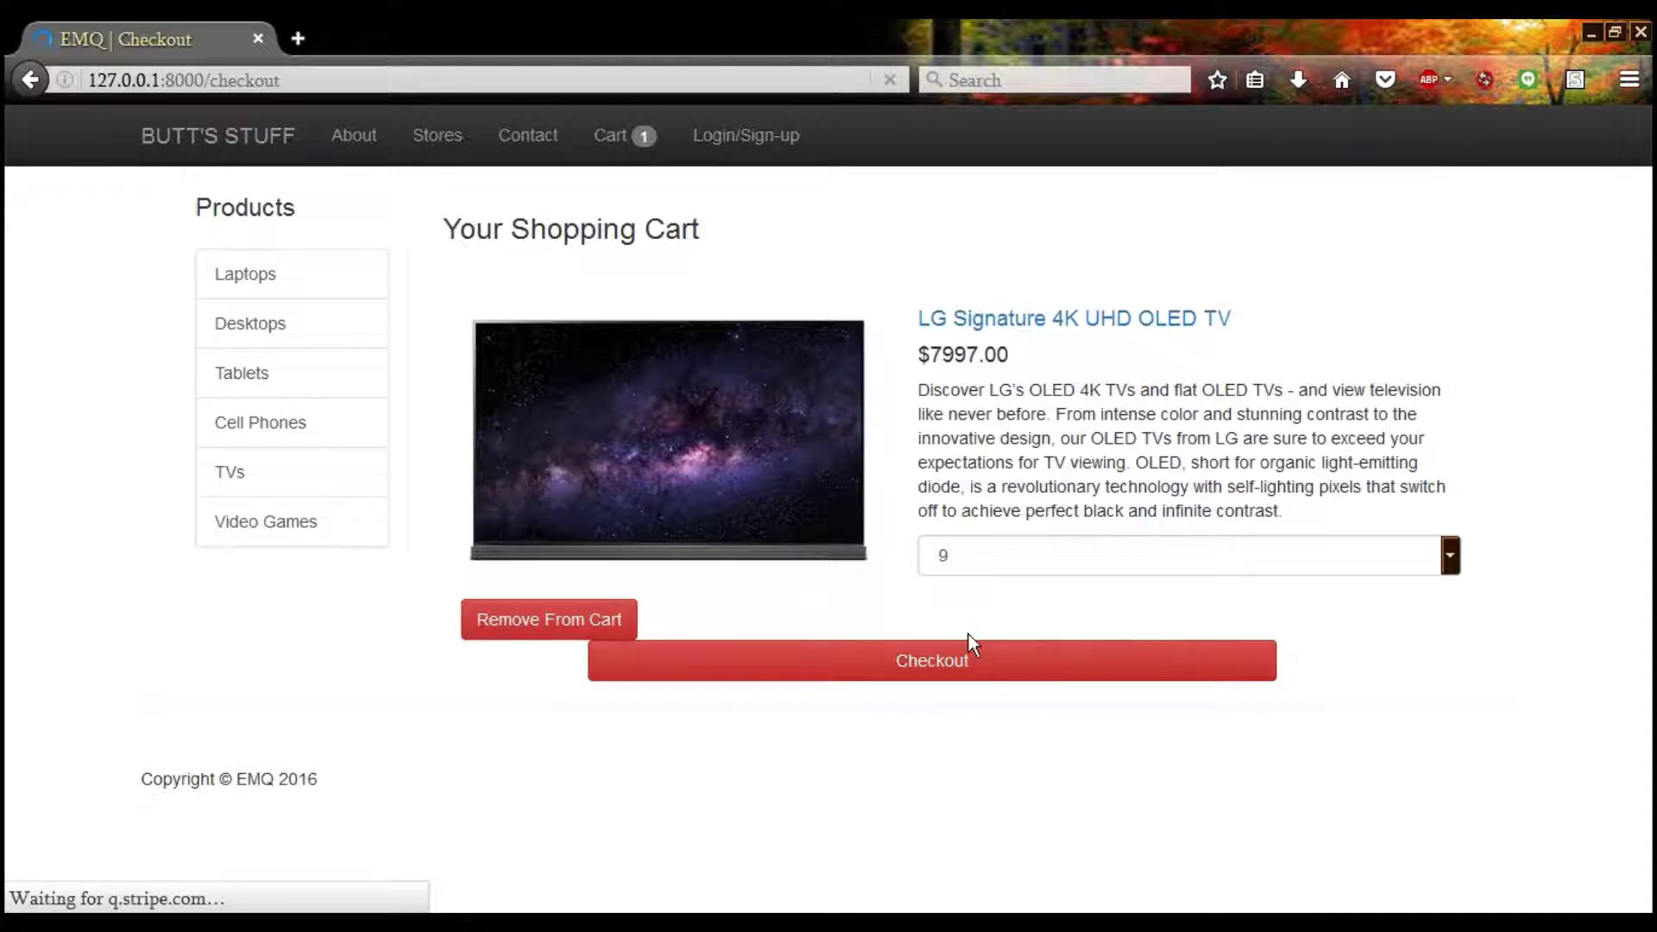
{"action": "left_click", "coordinate": [319, 427]}
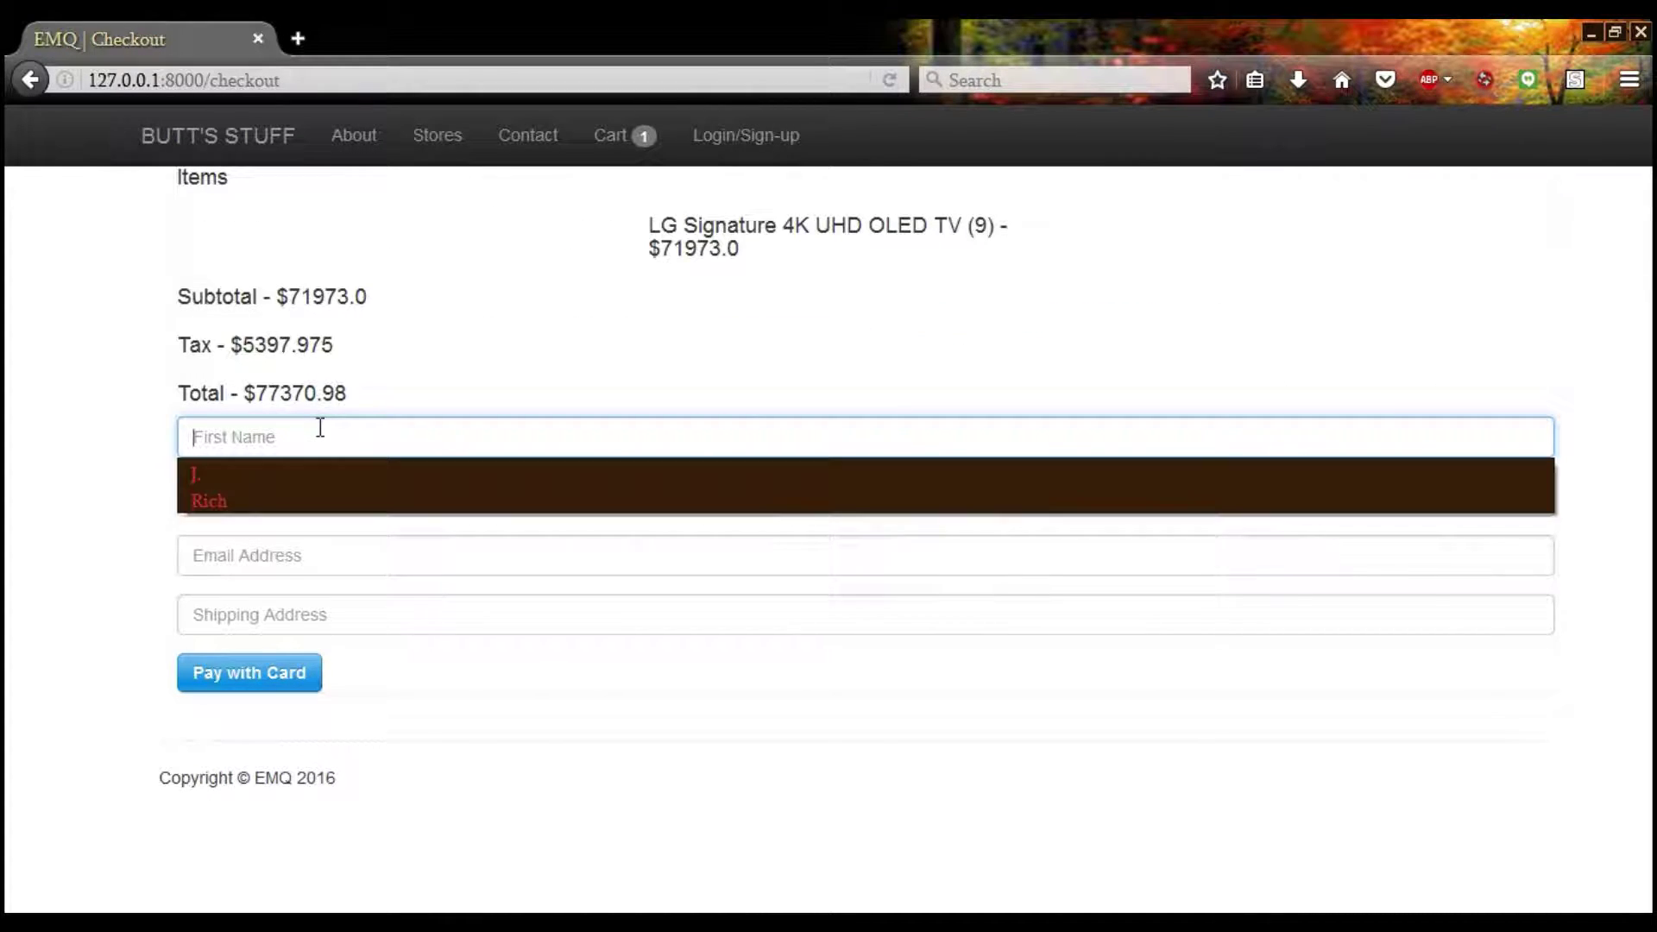
{"action": "type", "text": "asgsaqgqwfasz"}
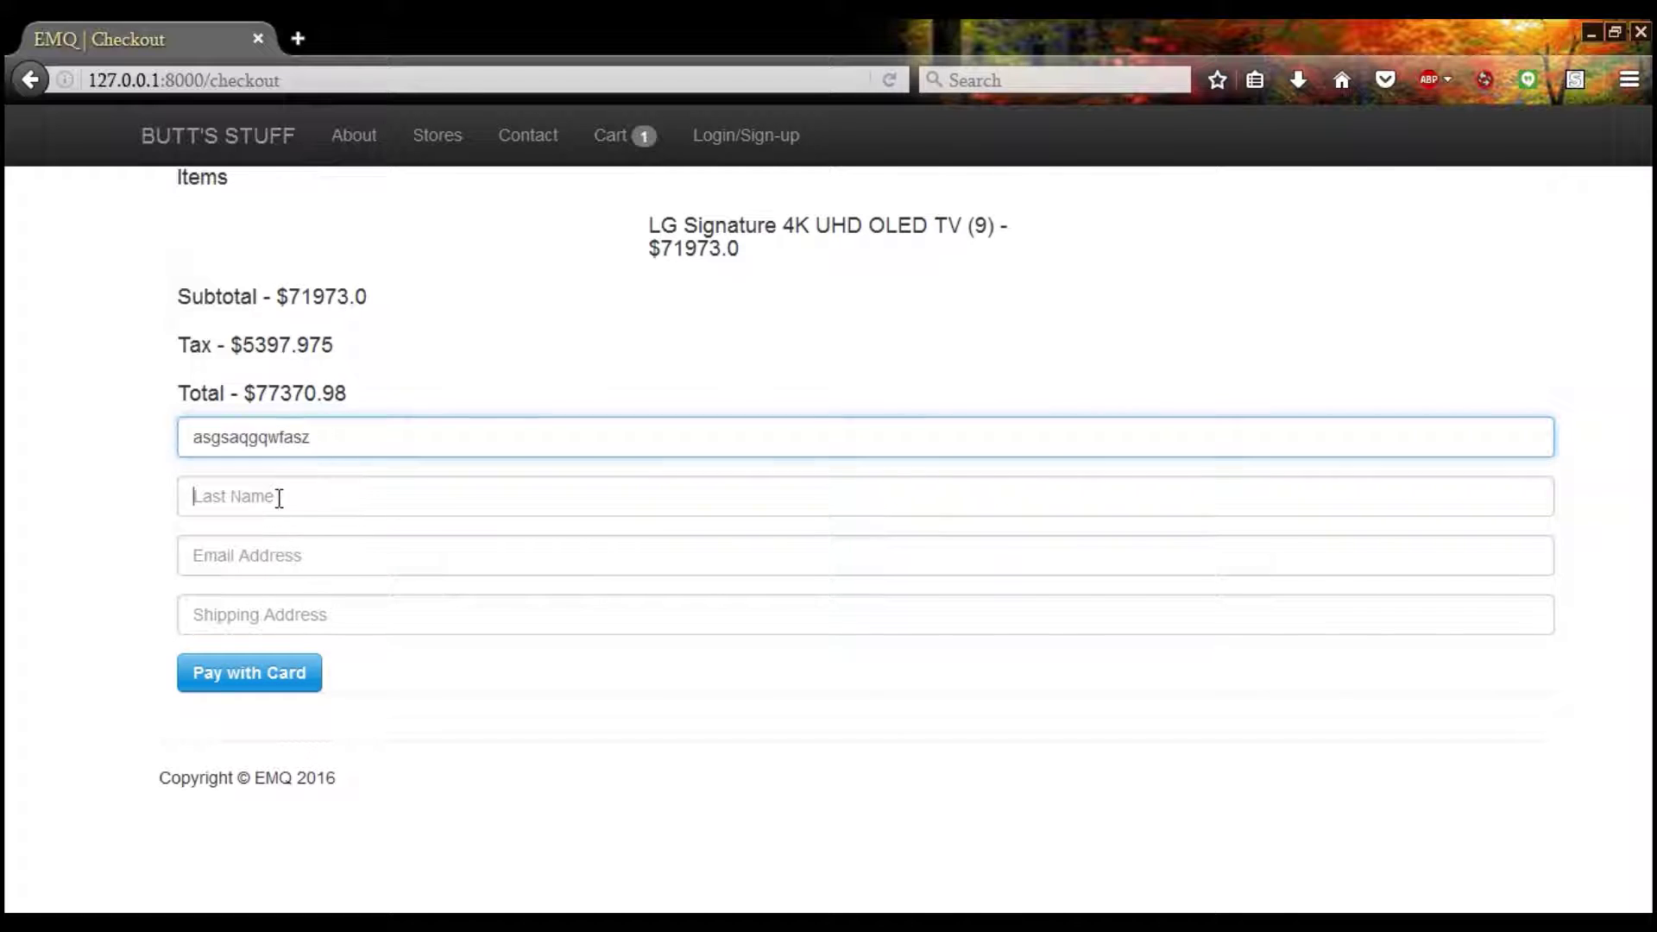
{"action": "left_click", "coordinate": [278, 495]}
{"action": "type", "text": "e53yhg2qgdfedbh5wt"}
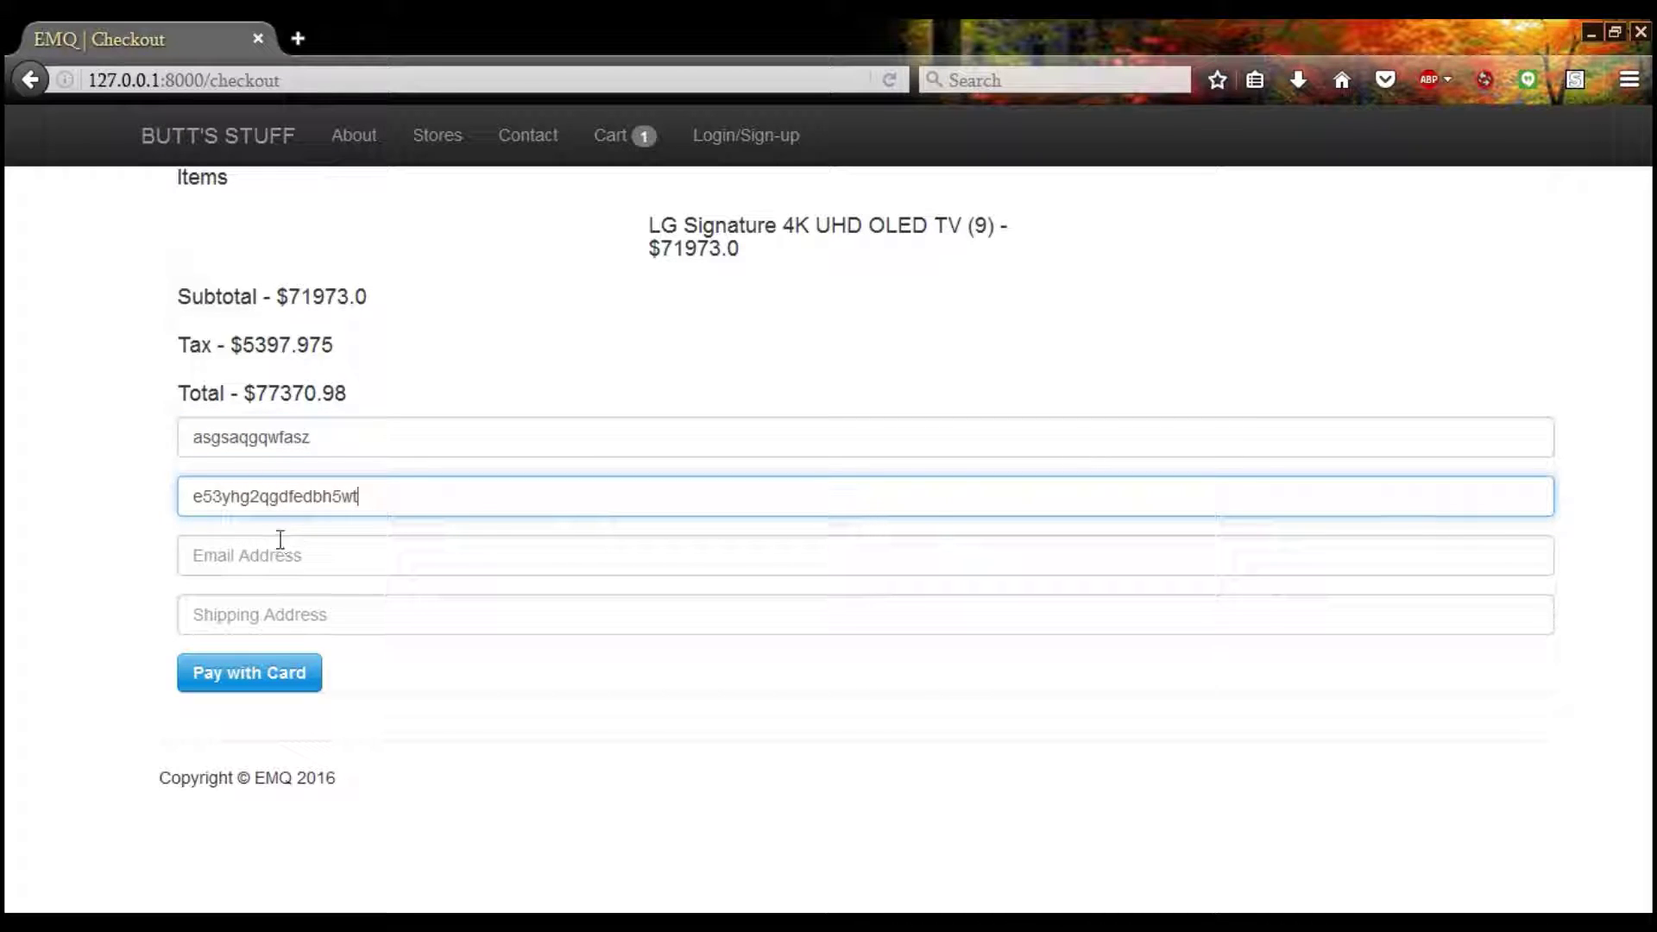
{"action": "left_click", "coordinate": [281, 545]}
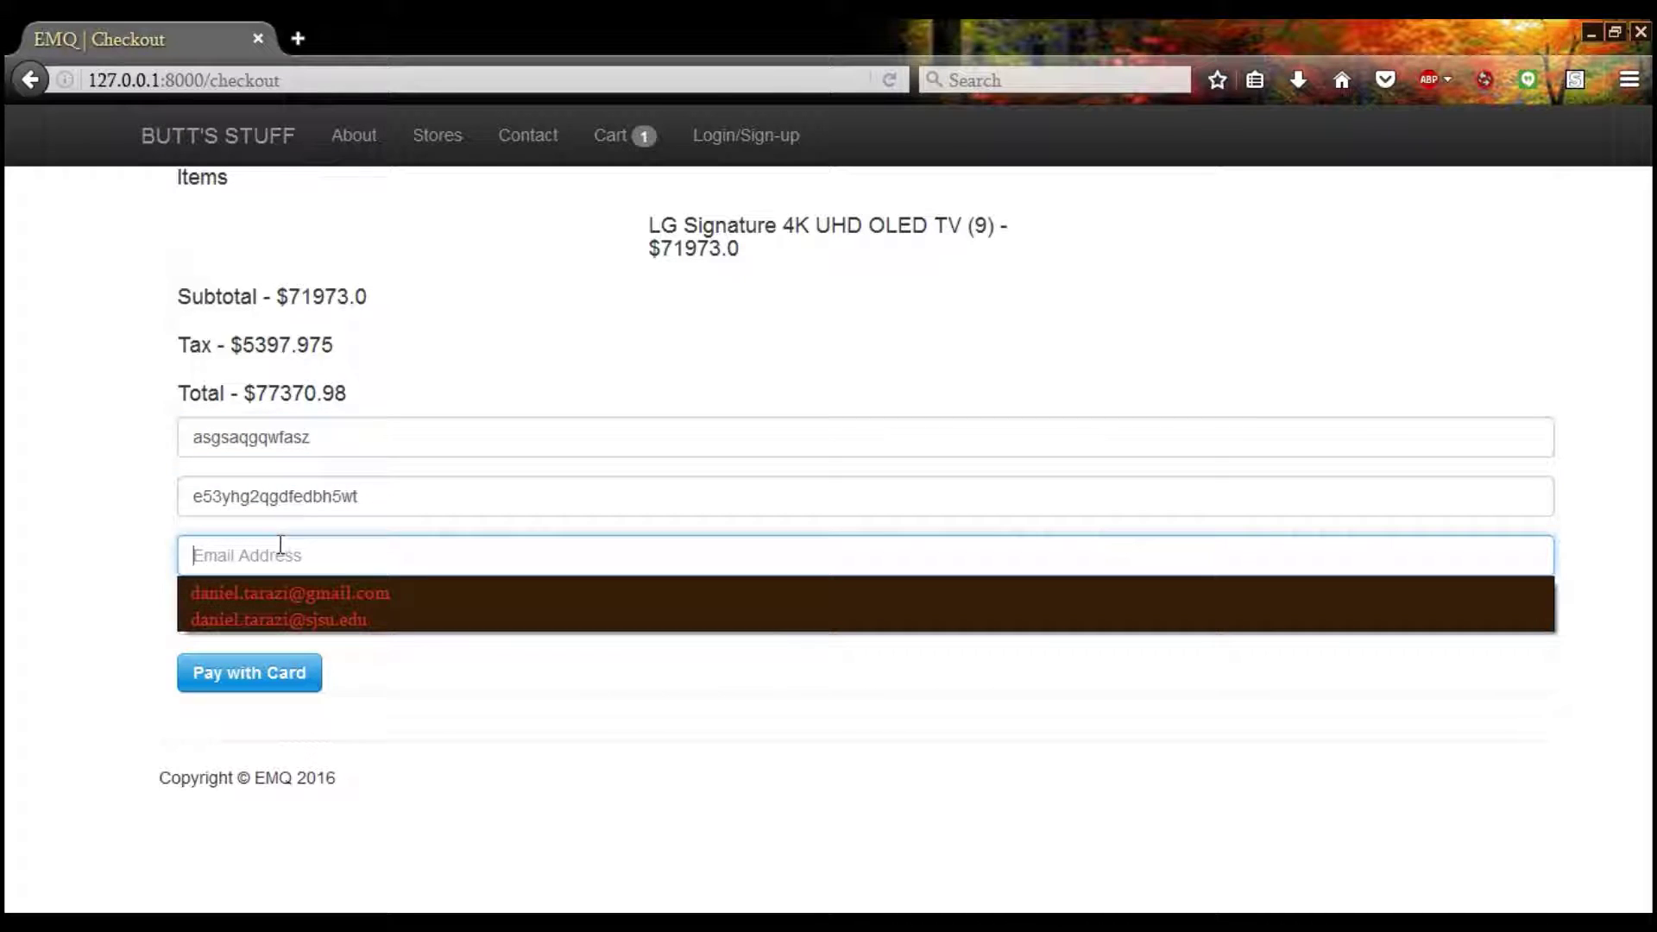
{"action": "left_click", "coordinate": [319, 604]}
{"action": "left_click", "coordinate": [320, 603]}
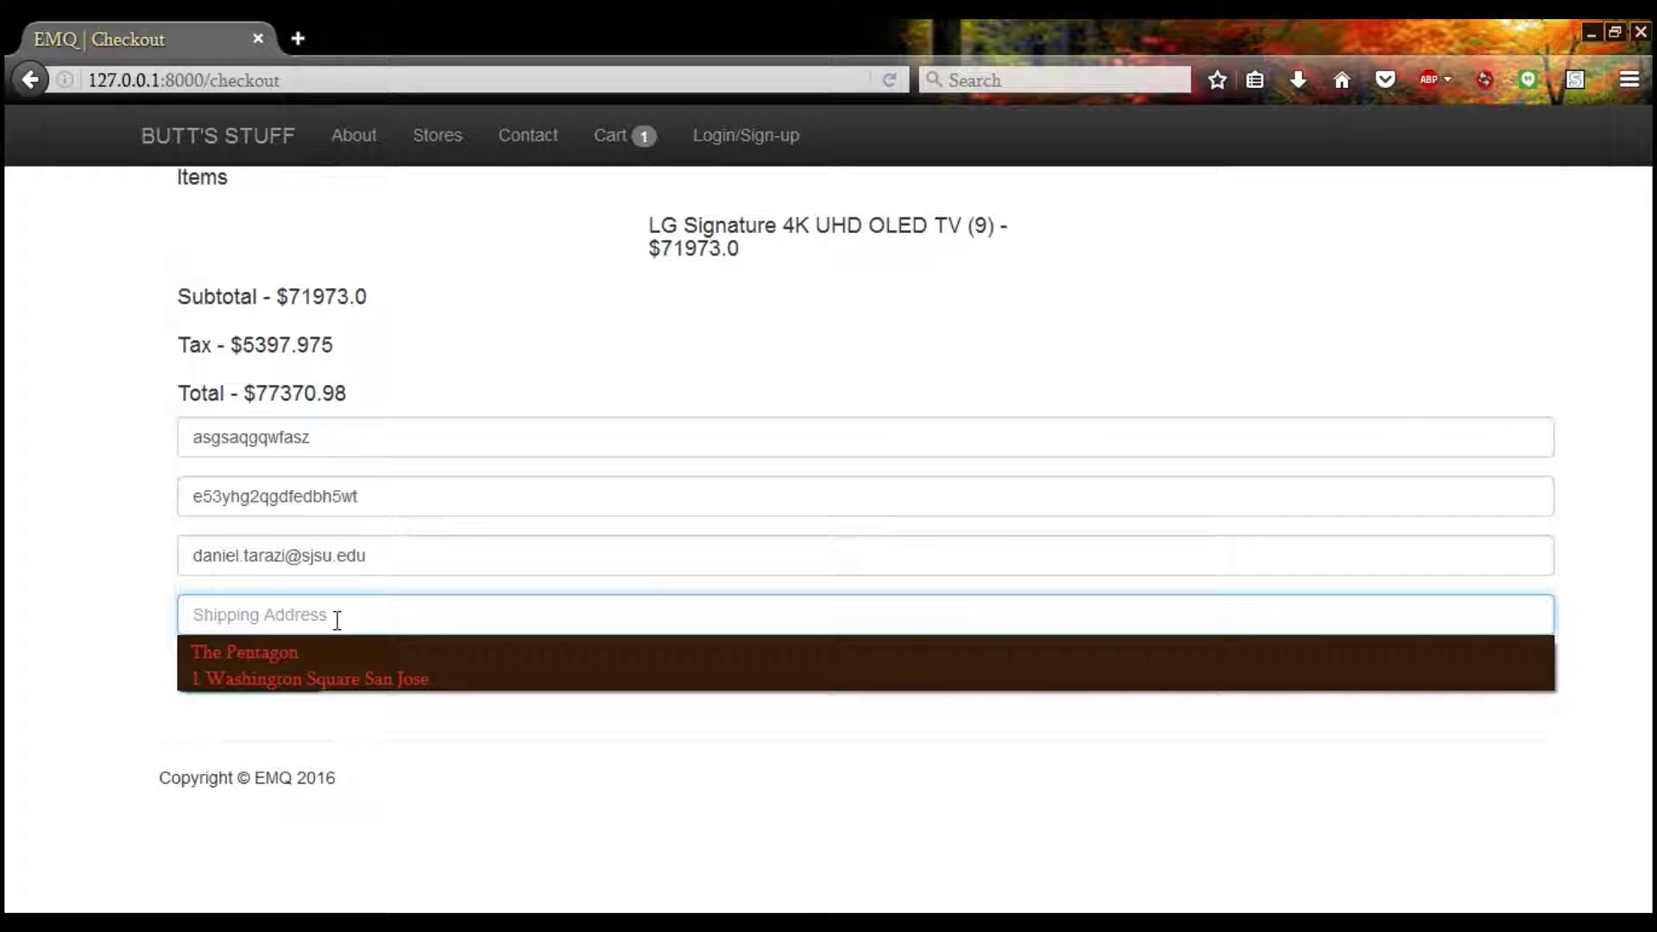
{"action": "left_click", "coordinate": [361, 678]}
{"action": "left_click", "coordinate": [267, 683]}
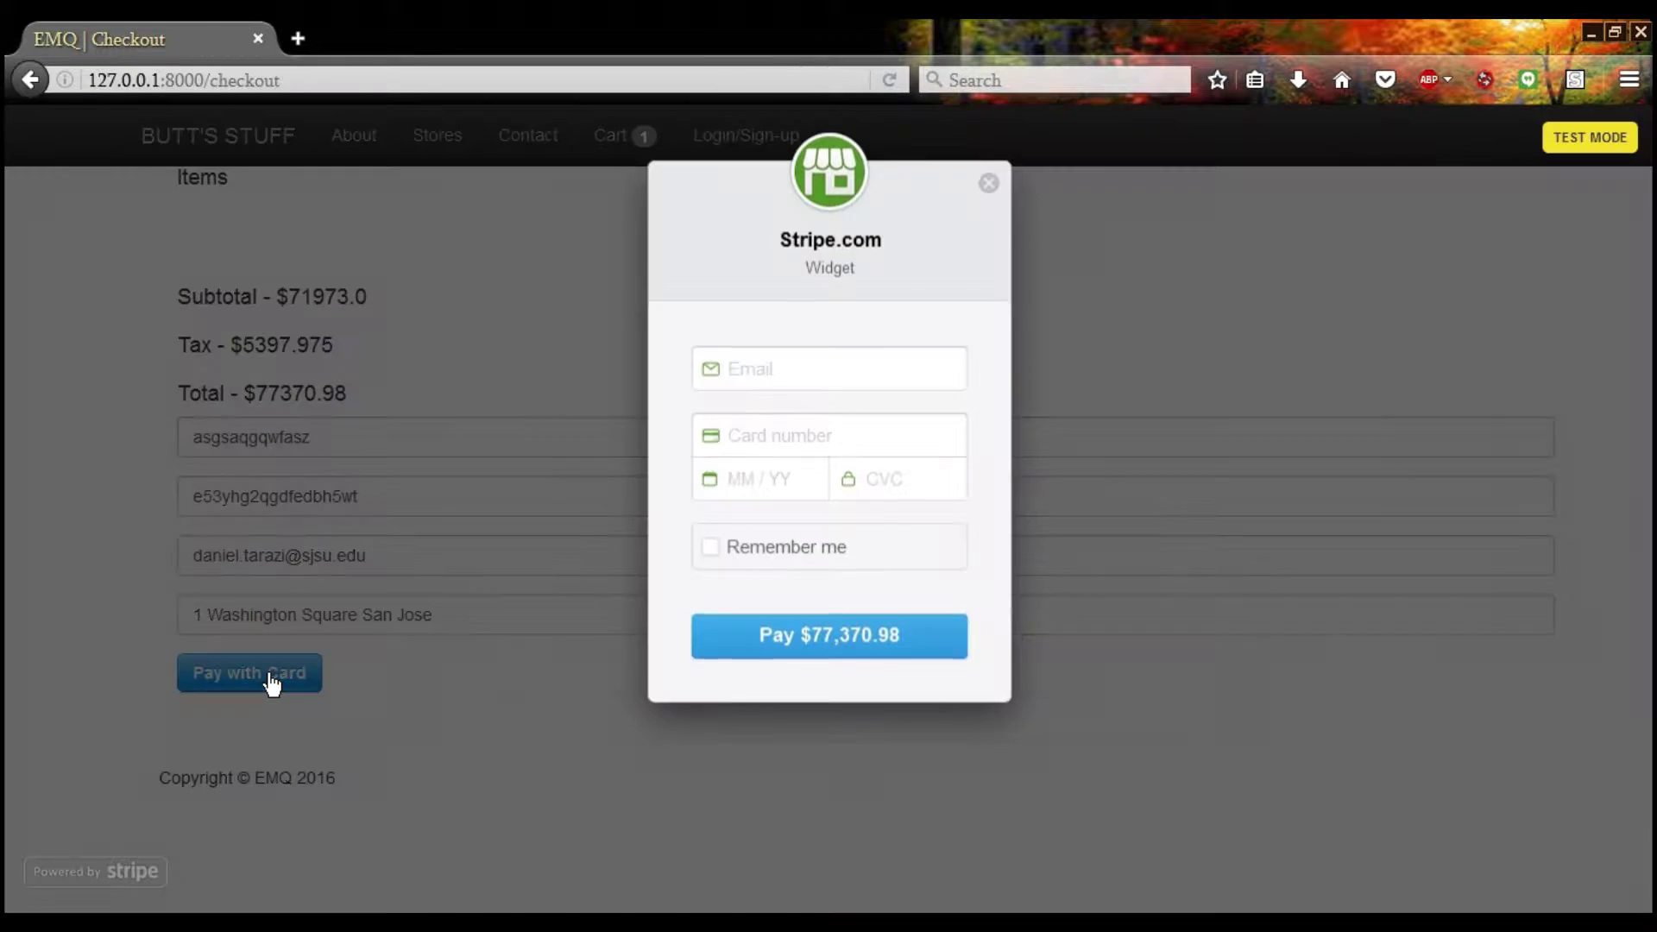
{"action": "left_click", "coordinate": [830, 377]}
{"action": "left_click", "coordinate": [826, 403]}
{"action": "left_click", "coordinate": [822, 433]}
{"action": "type", "text": "4242 4242 4242 4242"}
{"action": "left_click", "coordinate": [803, 480]}
{"action": "type", "text": "04201245"}
{"action": "key", "text": "Tab"}
{"action": "type", "text": "12098579571985718"}
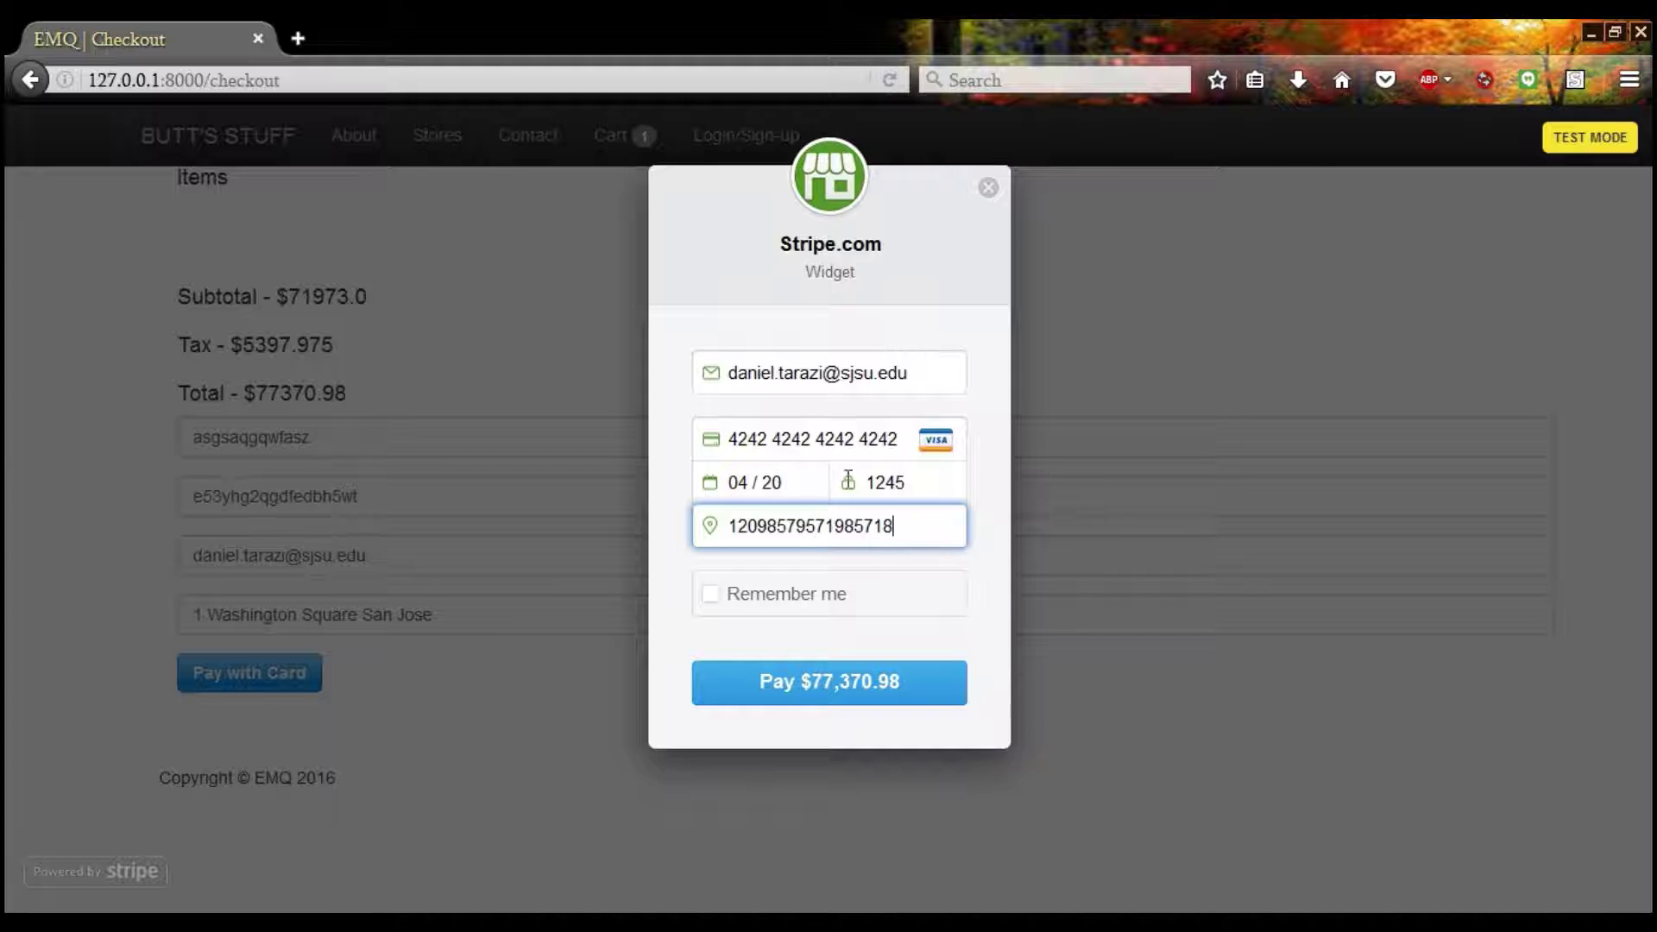
{"action": "left_click", "coordinate": [790, 700]}
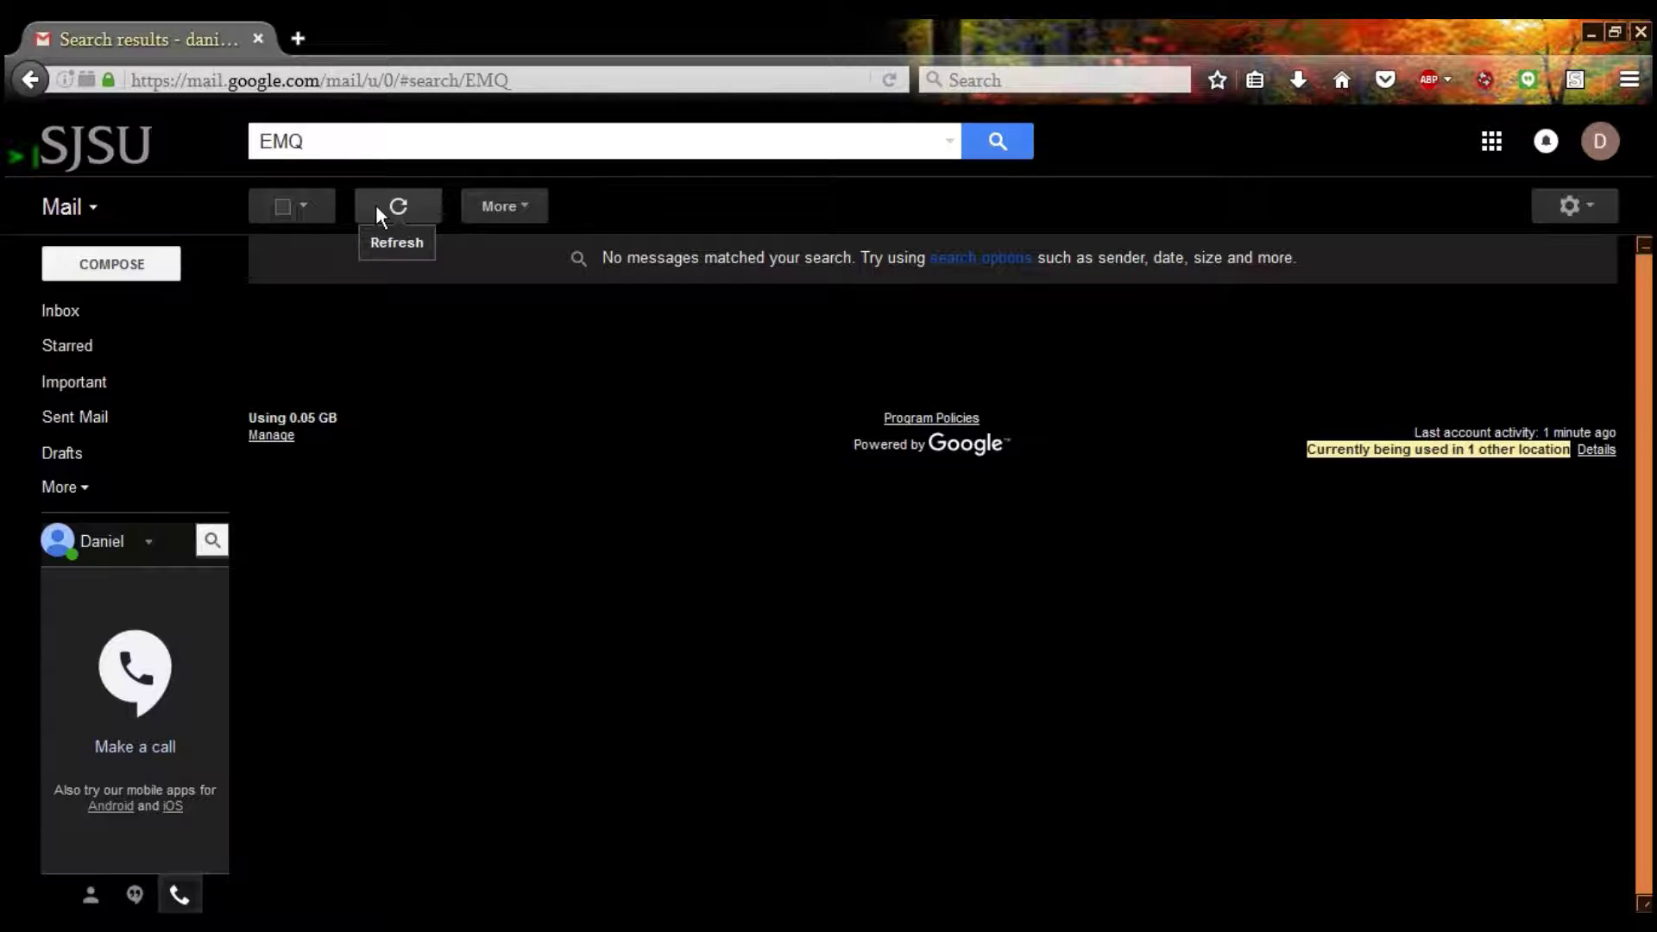
Open the EMQ Electronics order thread and highlight both orders' shipping addresses
{"action": "left_click", "coordinate": [376, 208]}
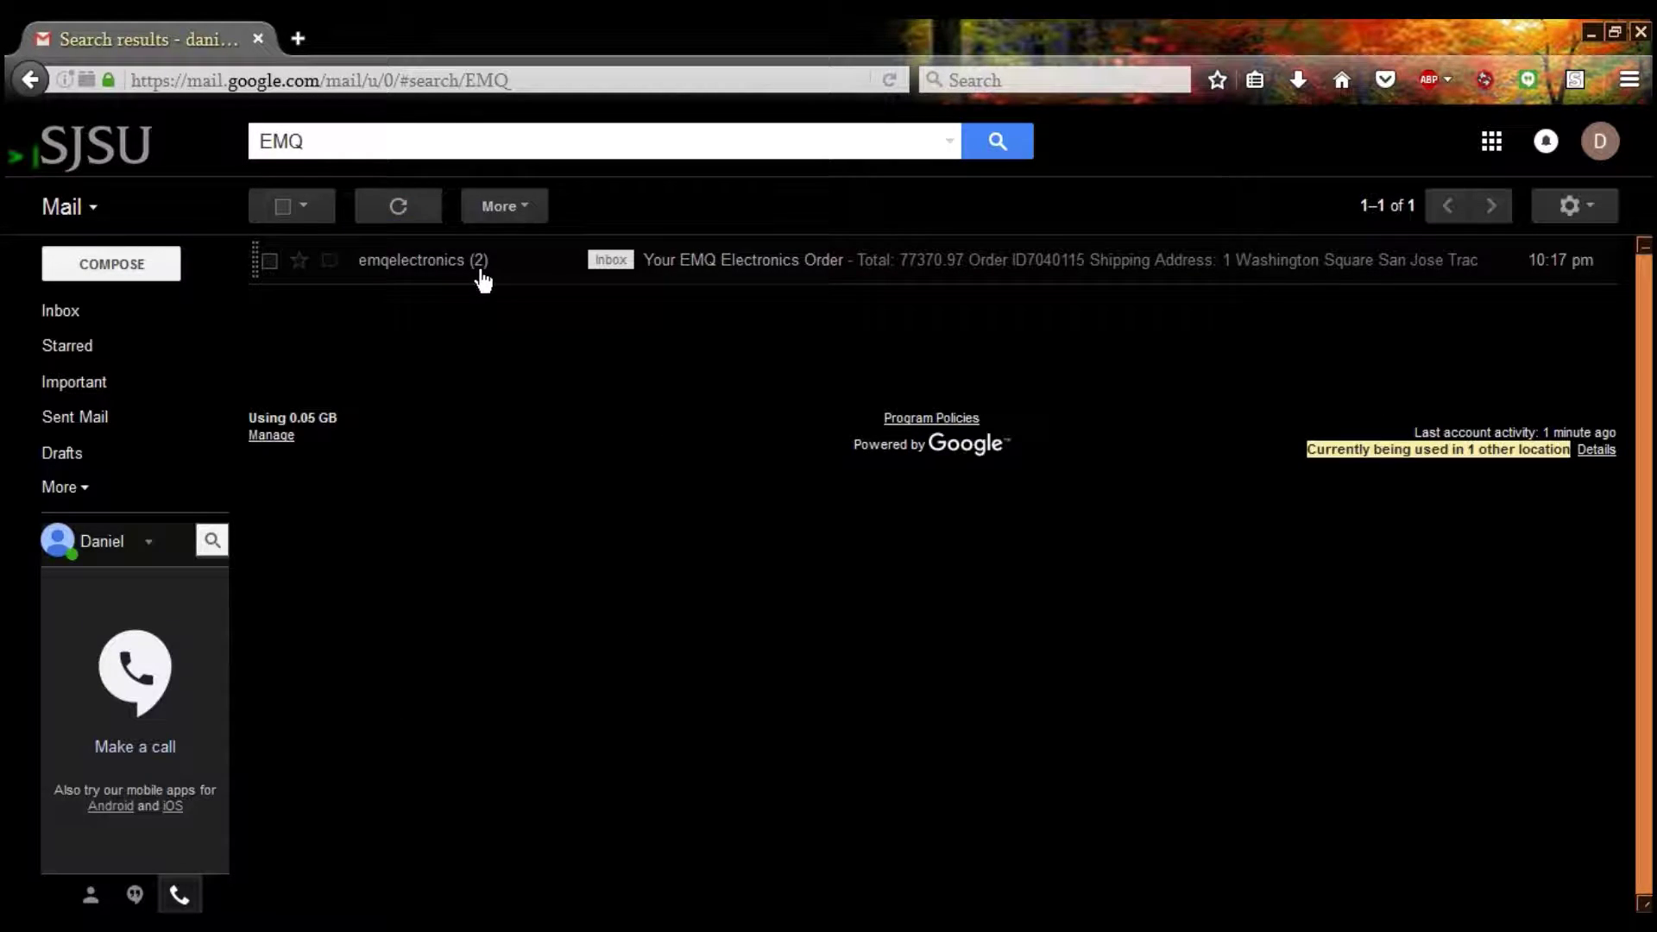
{"action": "left_click", "coordinate": [482, 279]}
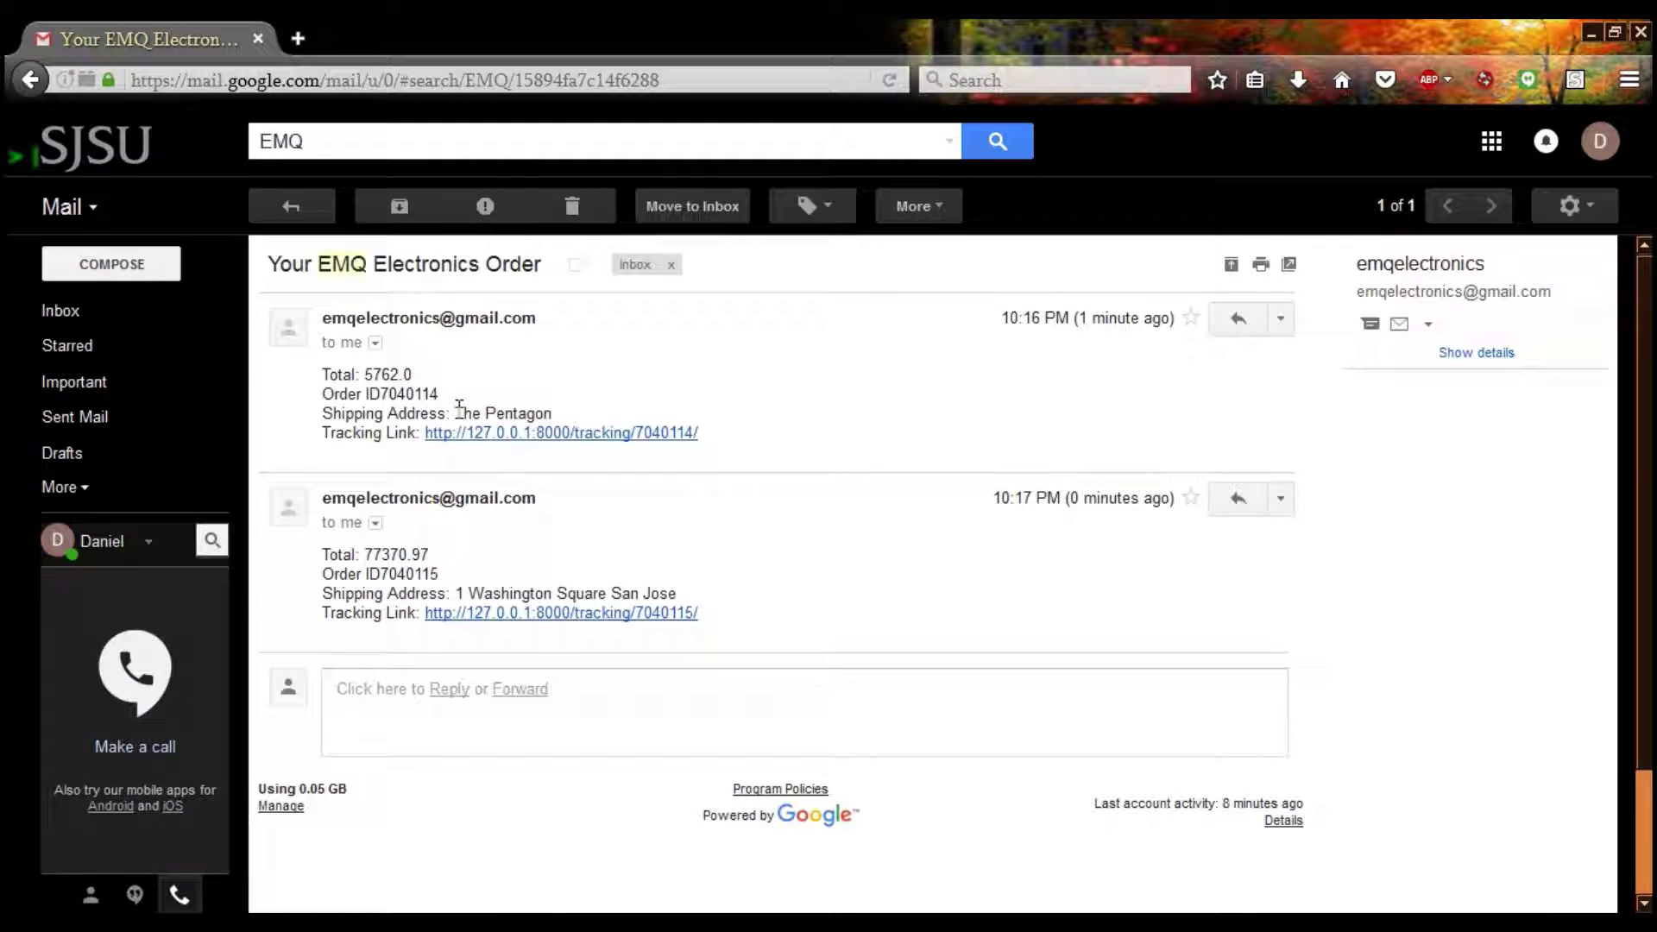
{"action": "left_click_drag", "start_coordinate": [456, 412], "coordinate": [567, 417]}
{"action": "left_click_drag", "start_coordinate": [456, 593], "coordinate": [714, 592]}
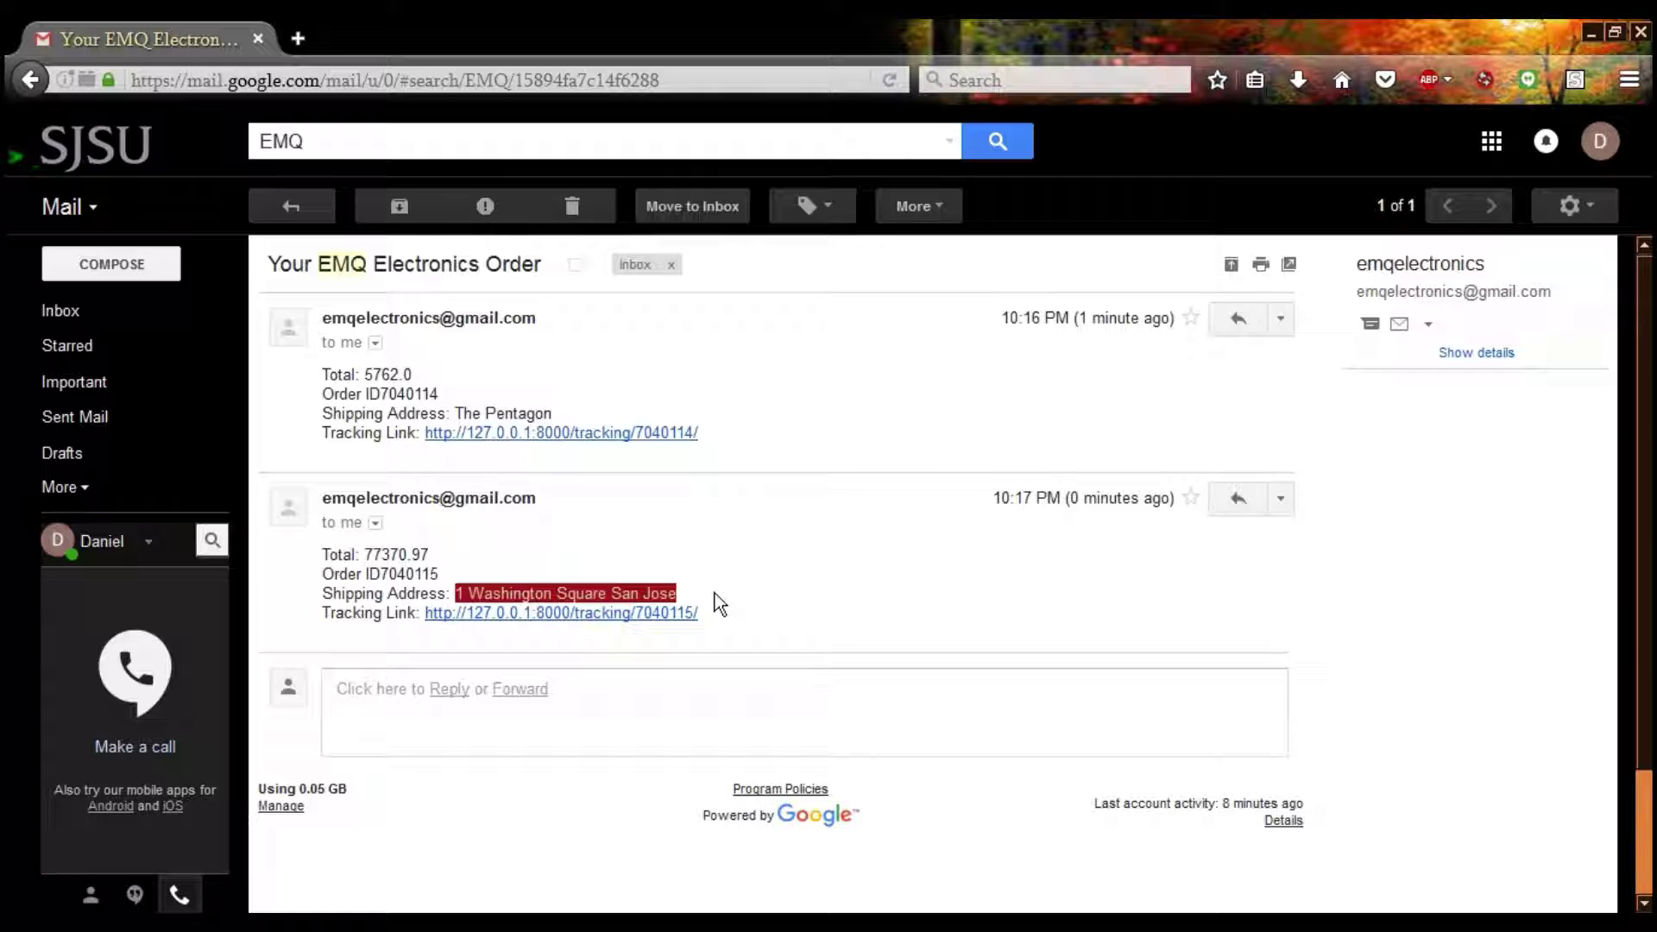
{"action": "left_click", "coordinate": [658, 640]}
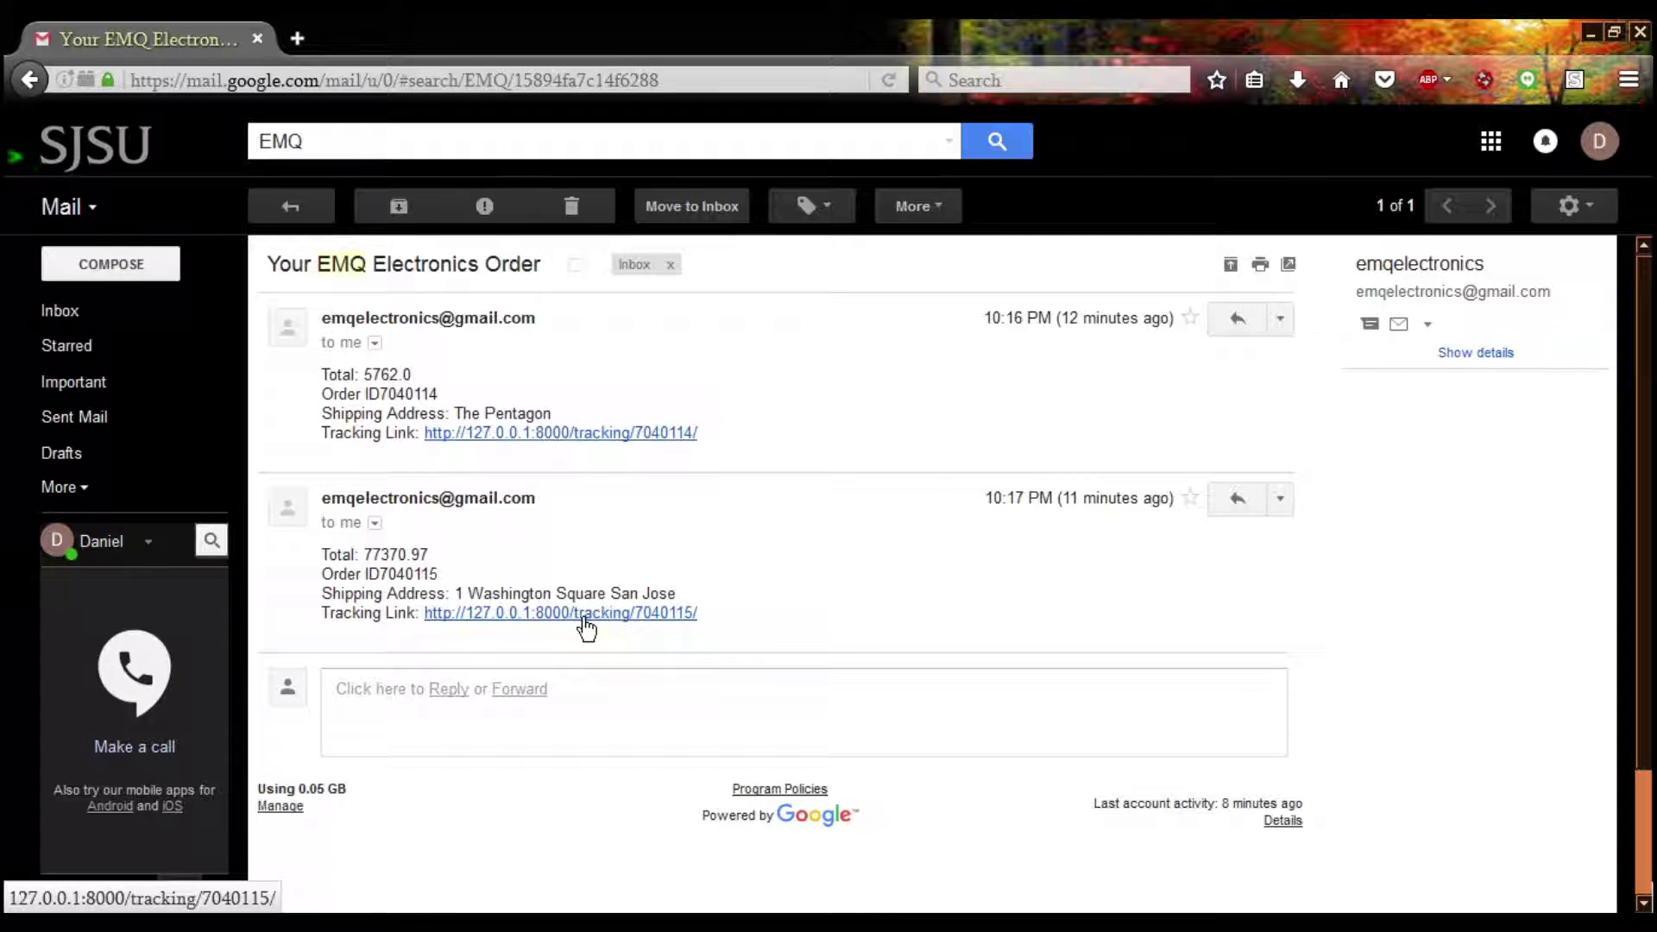
Open order 7040115's tracking page and zoom its route map out around Palo Alto
{"action": "left_click", "coordinate": [690, 614]}
{"action": "left_click", "coordinate": [417, 26]}
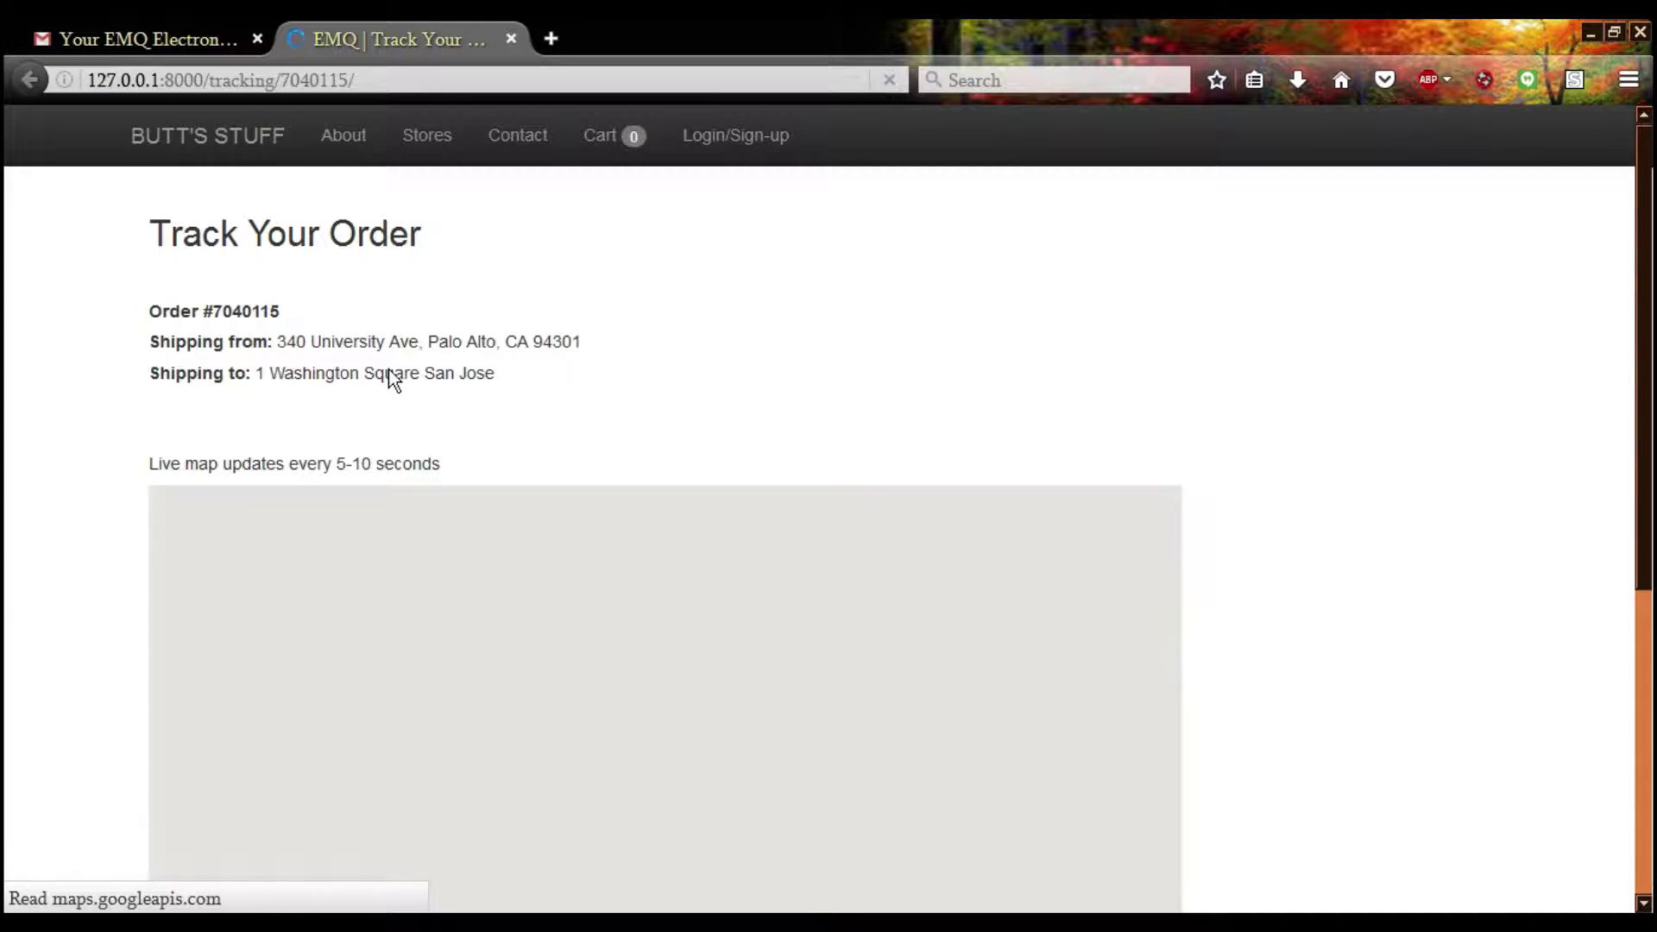
{"action": "scroll", "coordinate": [1259, 391], "scroll_direction": "down", "scroll_amount": 1}
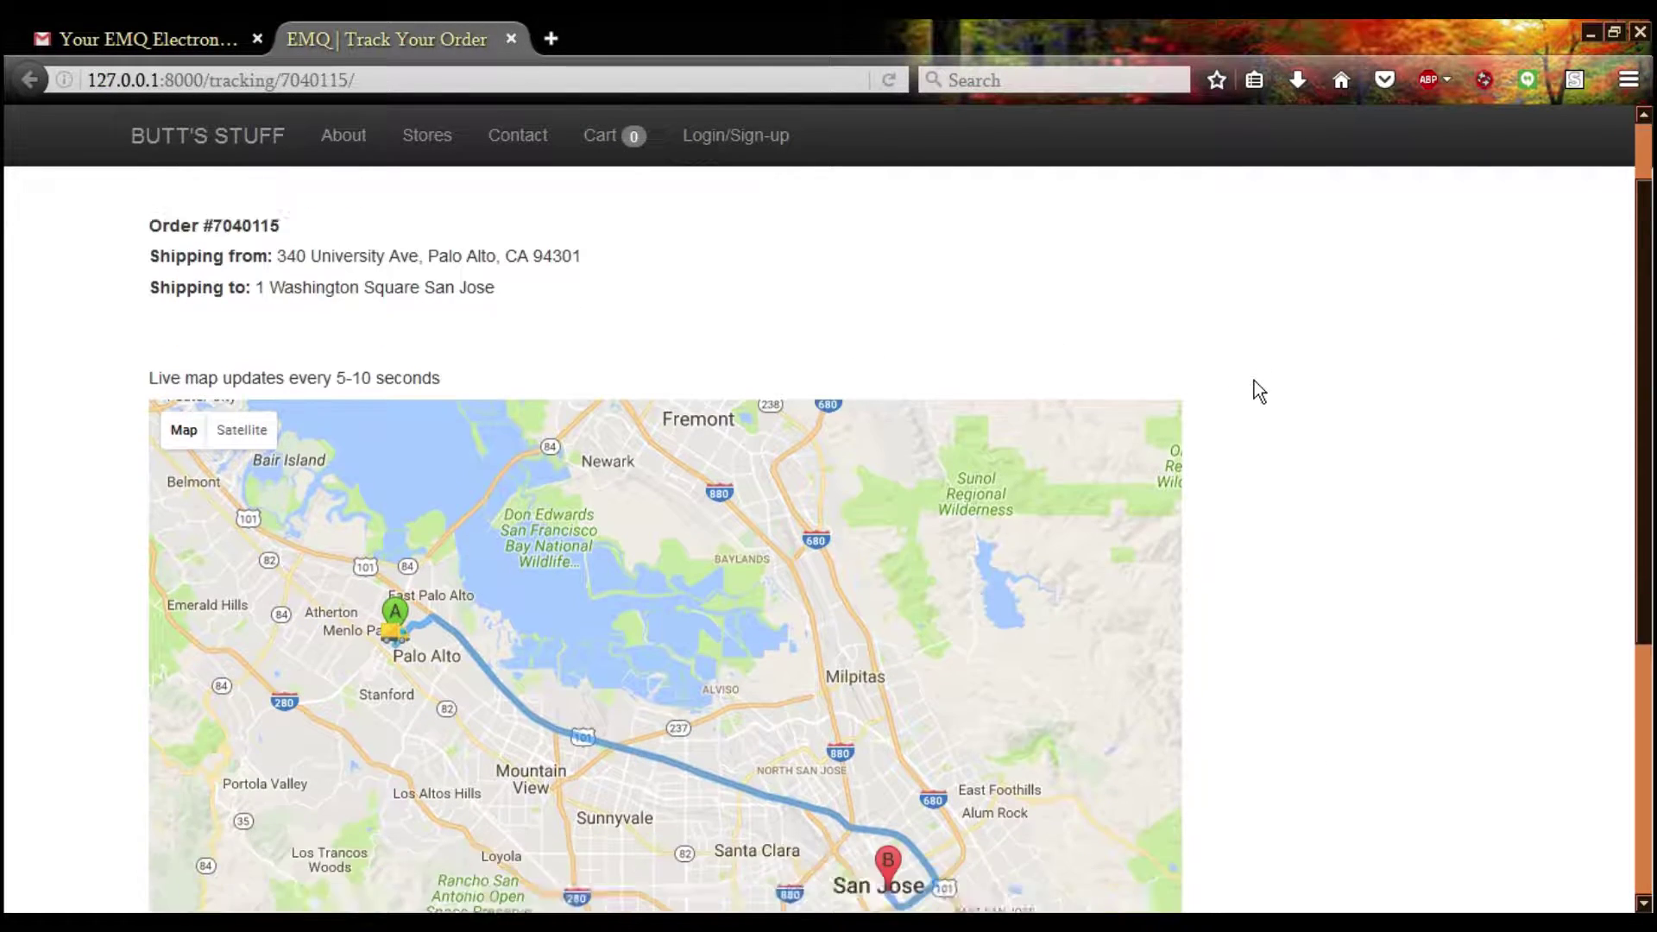
{"action": "scroll", "coordinate": [1255, 380], "scroll_direction": "down", "scroll_amount": 2}
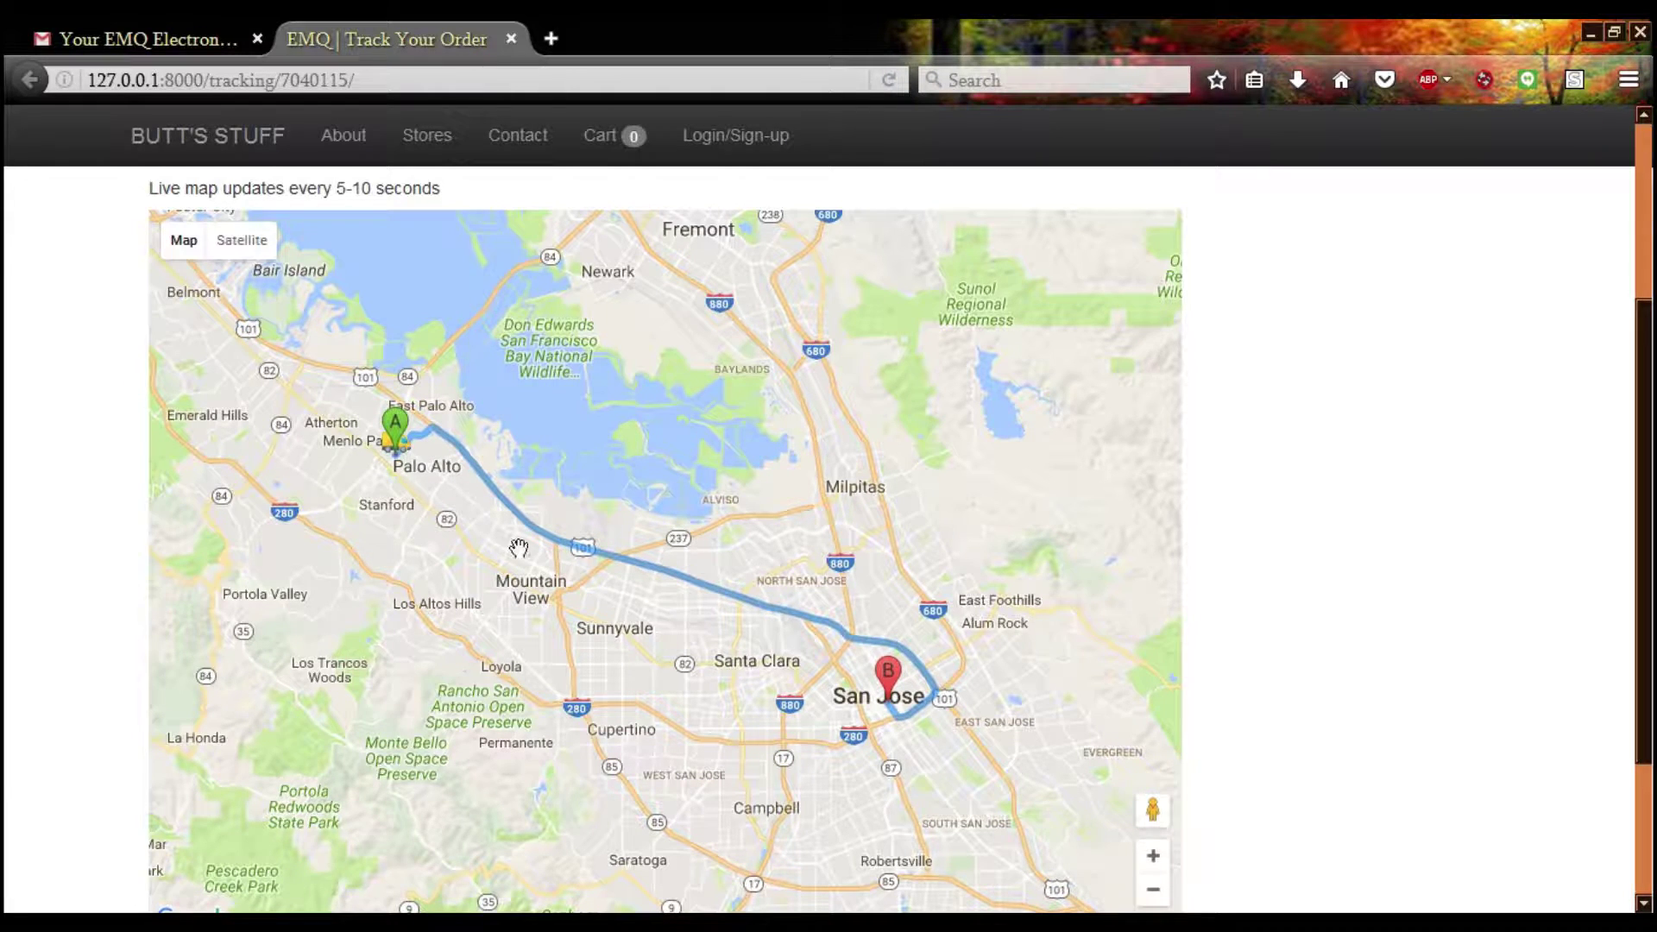
{"action": "scroll", "coordinate": [362, 473], "scroll_direction": "up", "scroll_amount": 2}
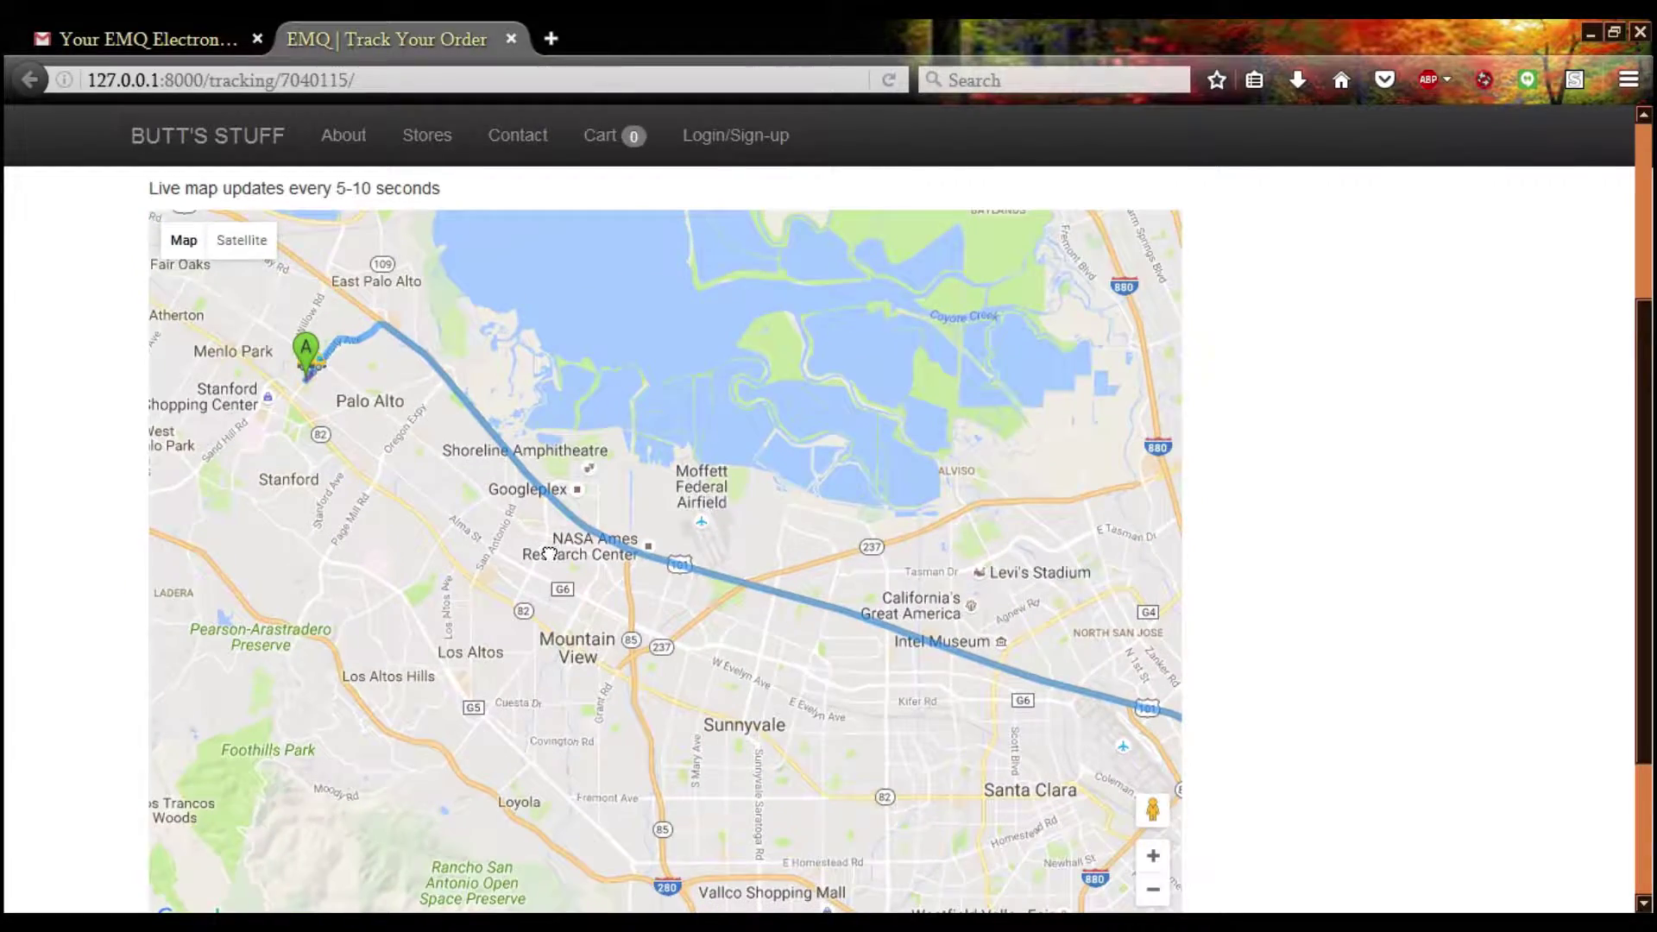
{"action": "scroll", "coordinate": [551, 506], "scroll_direction": "up", "scroll_amount": 5}
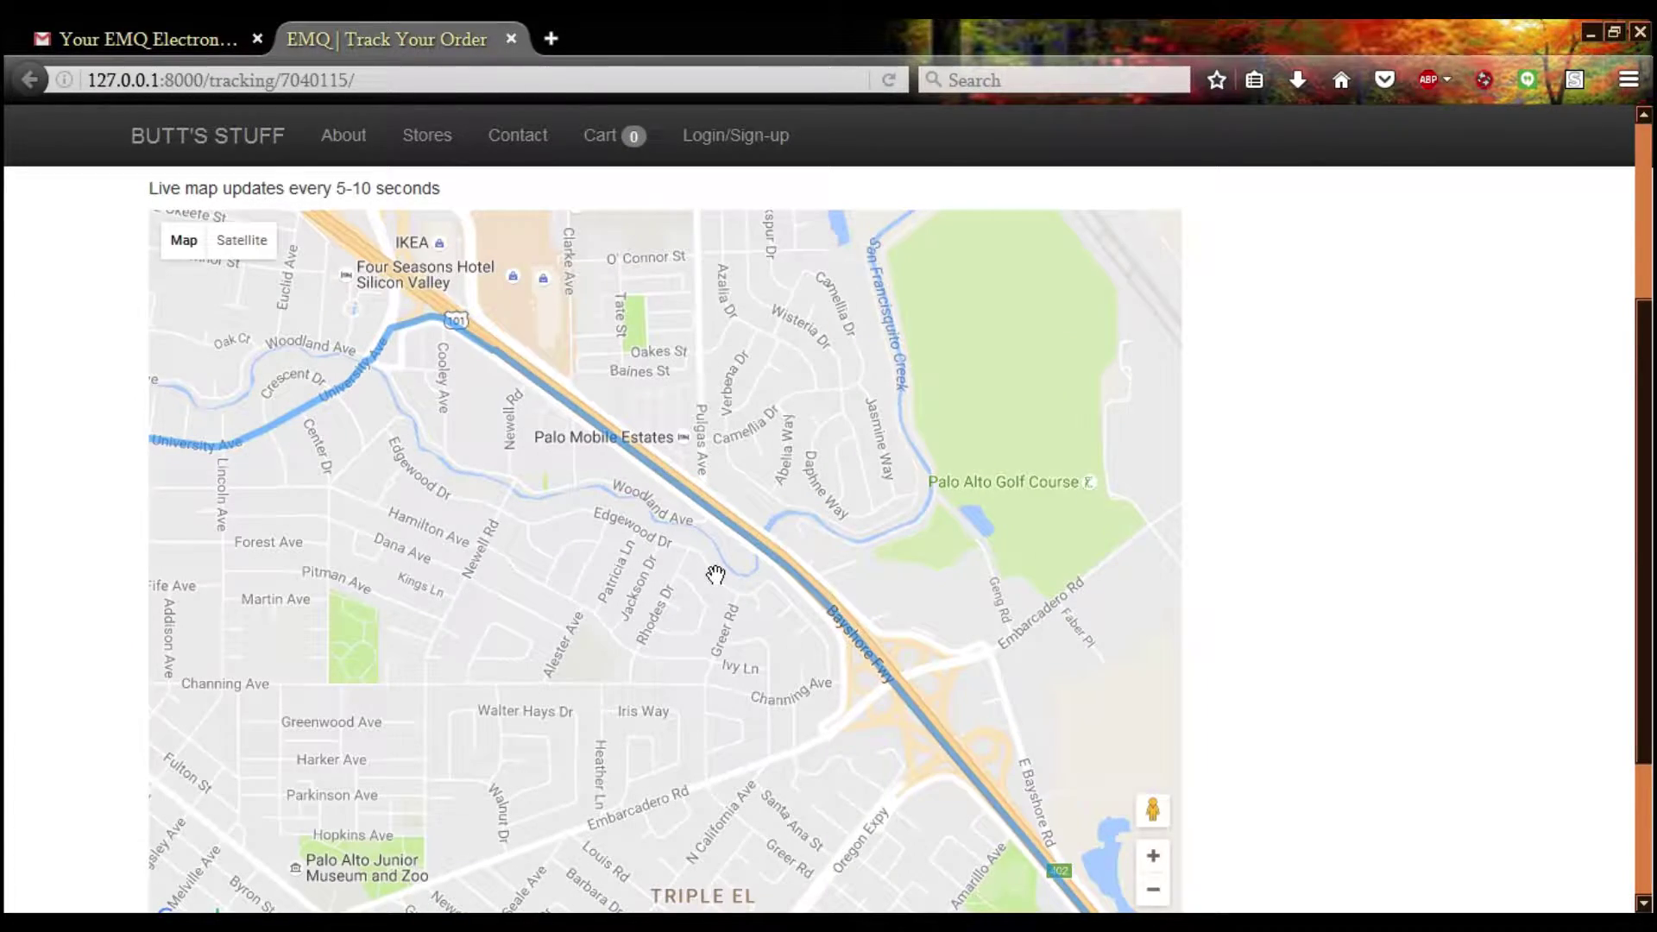
{"action": "scroll", "coordinate": [629, 504], "scroll_direction": "down", "scroll_amount": 2}
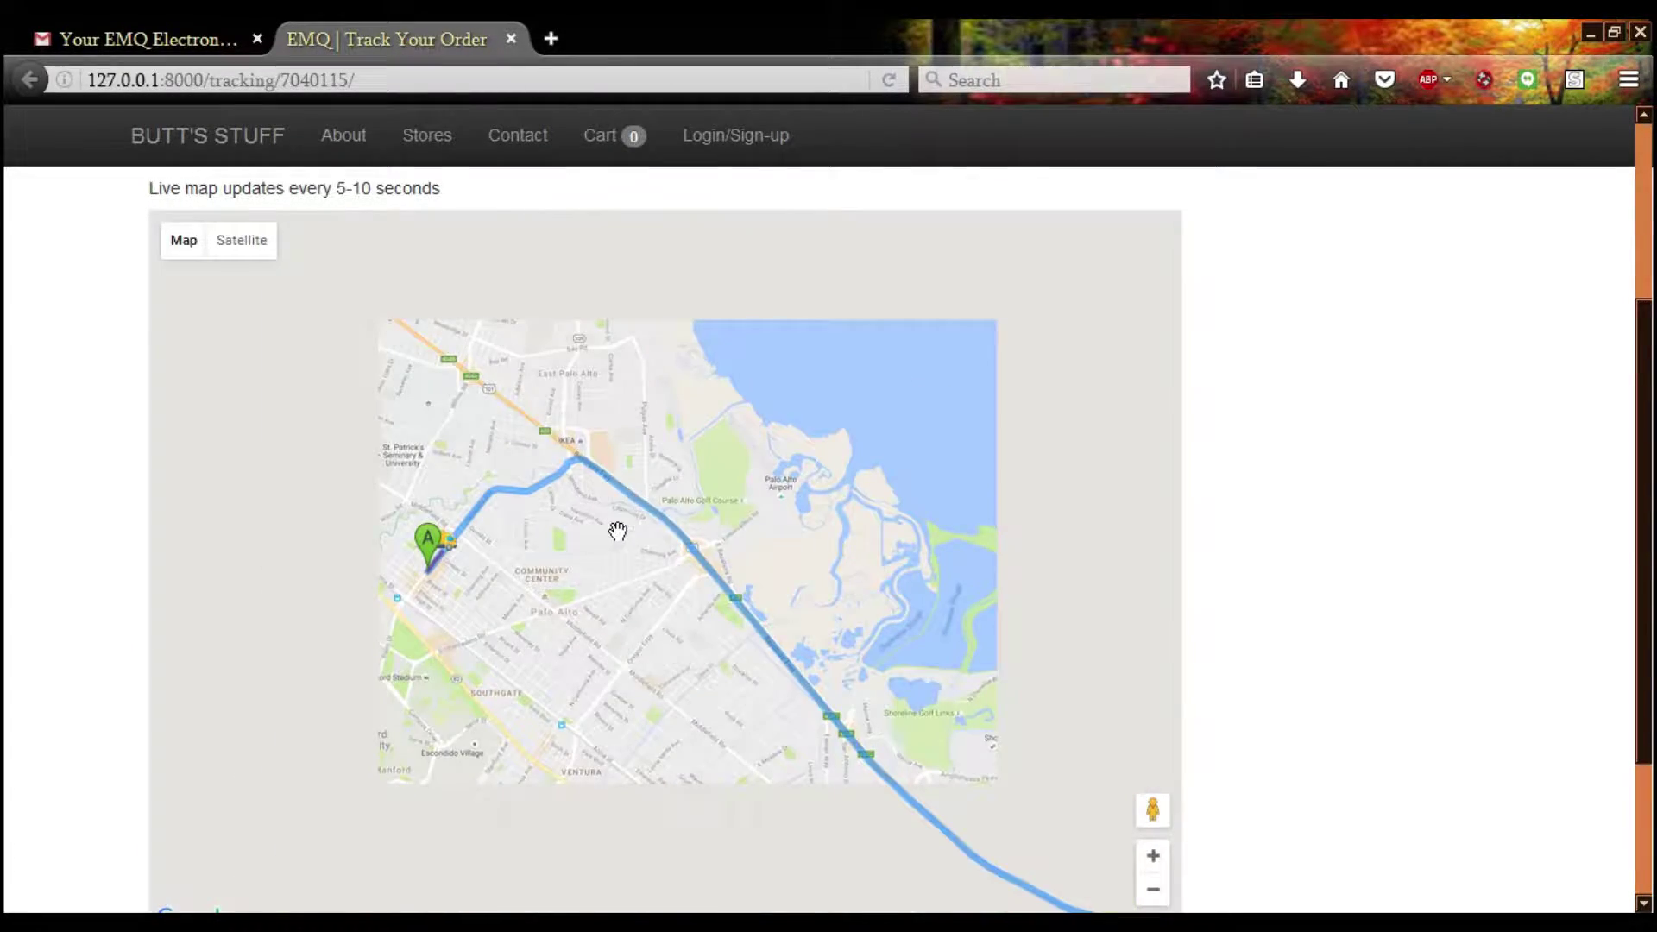
{"action": "scroll", "coordinate": [614, 523], "scroll_direction": "down", "scroll_amount": 2}
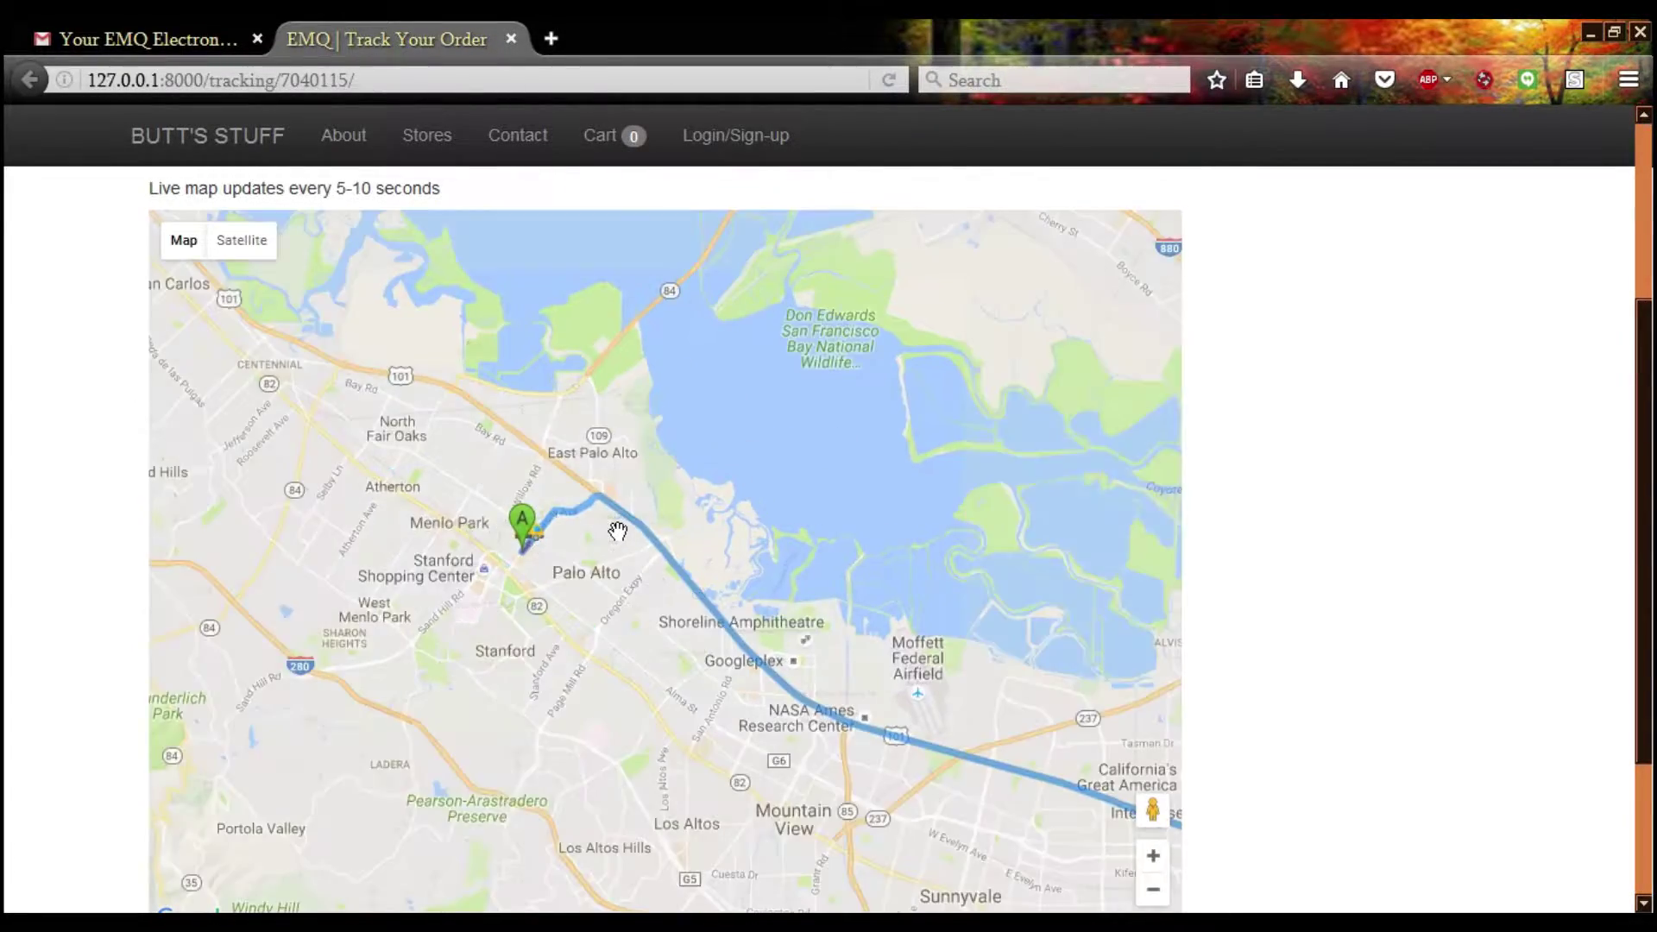
From the order e-mail, open order 7040114's tracking page and zoom its route map
{"action": "left_click", "coordinate": [174, 26]}
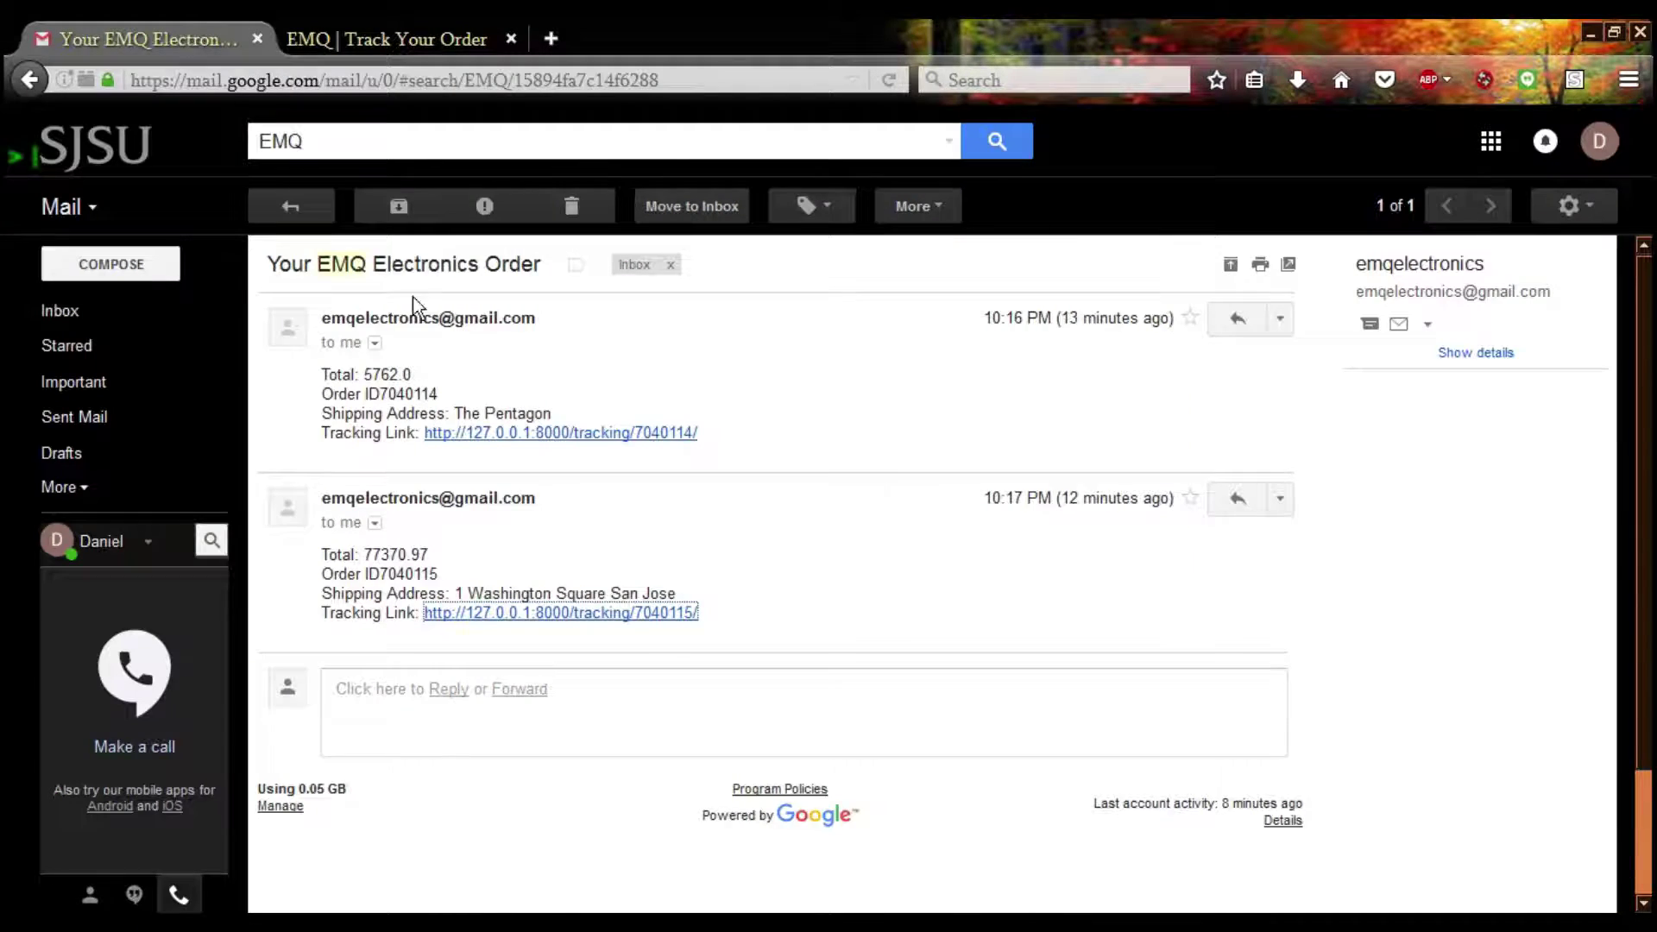
{"action": "left_click", "coordinate": [498, 432]}
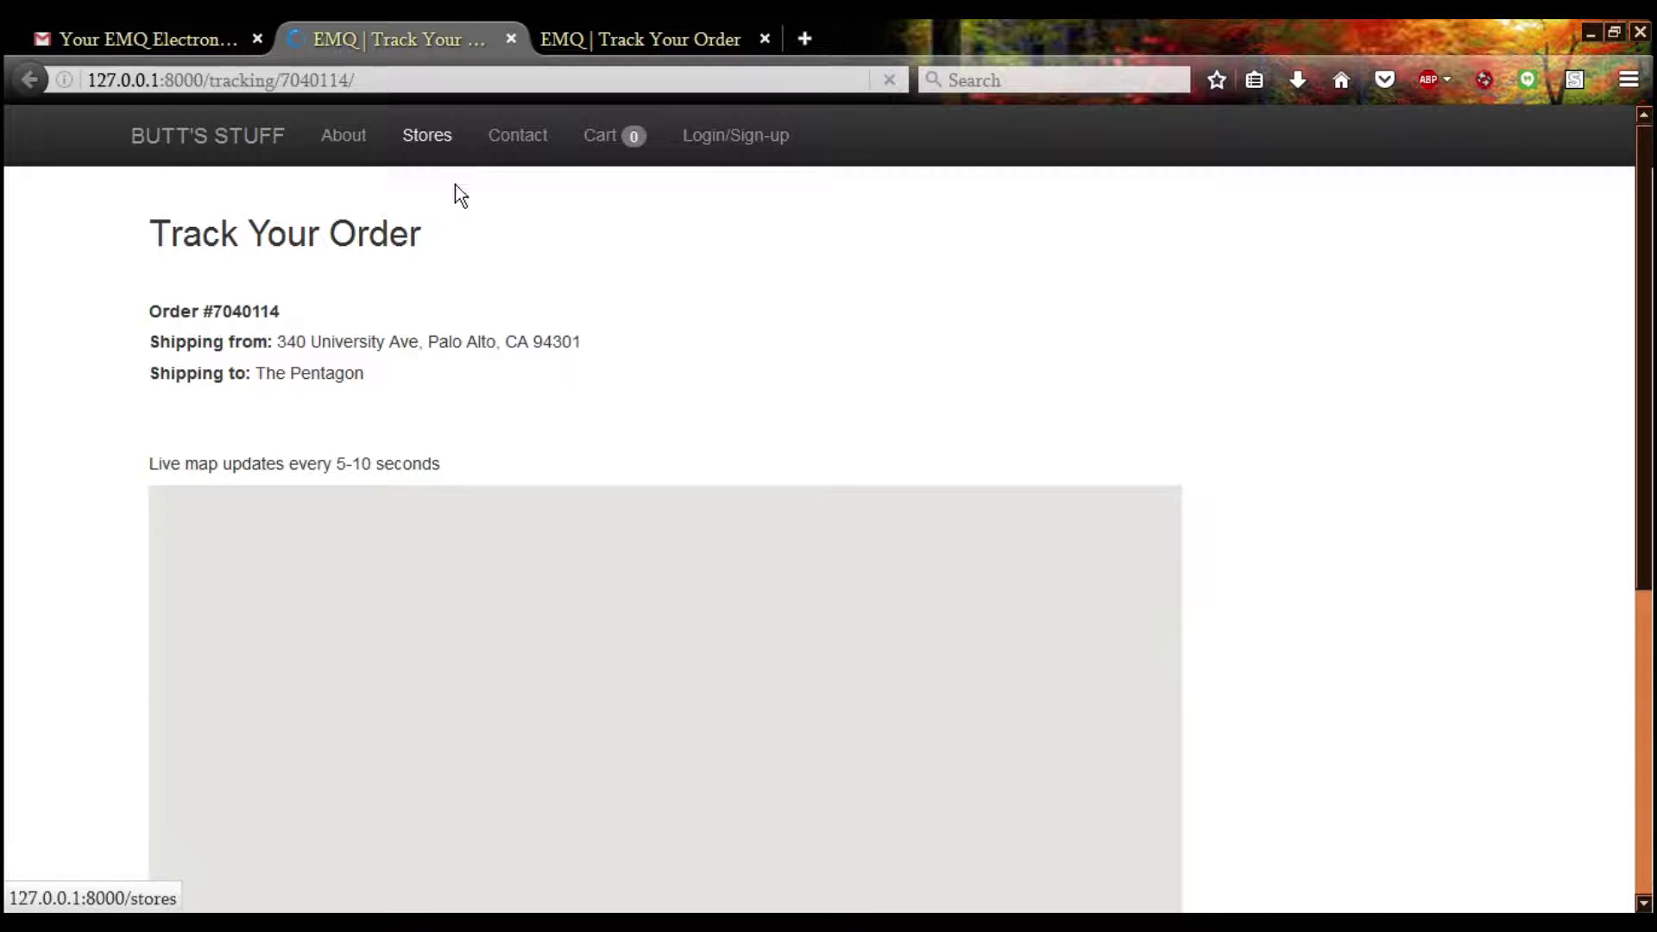
{"action": "scroll", "coordinate": [138, 381], "scroll_direction": "down", "scroll_amount": 3}
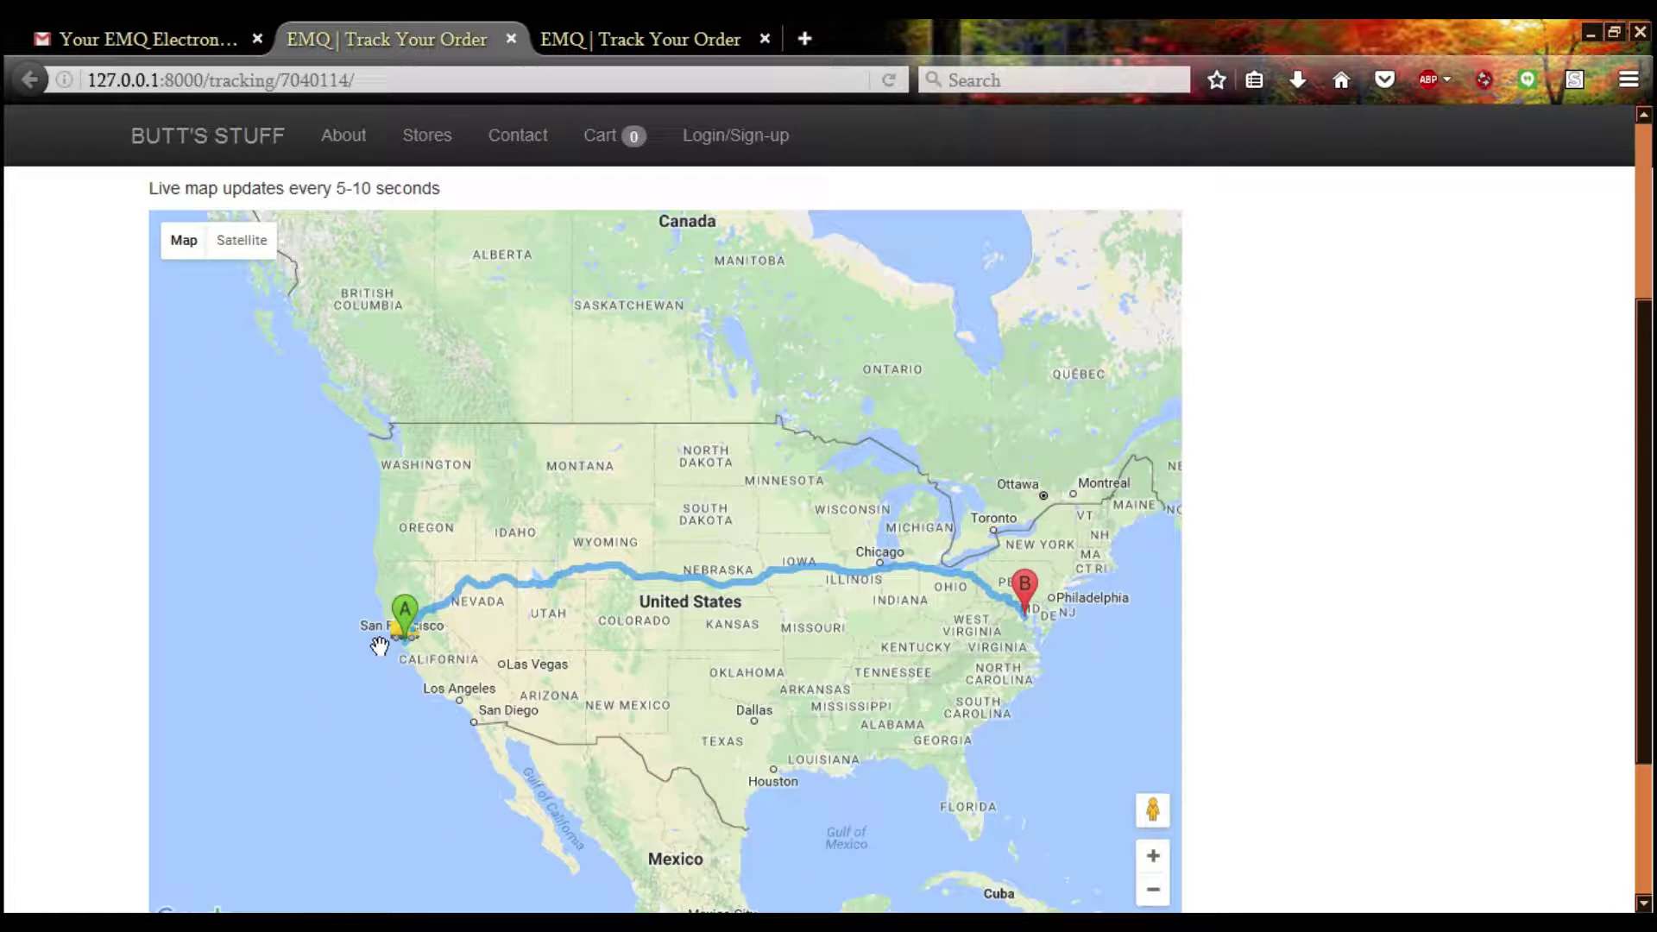
{"action": "scroll", "coordinate": [380, 645], "scroll_direction": "up", "scroll_amount": 7}
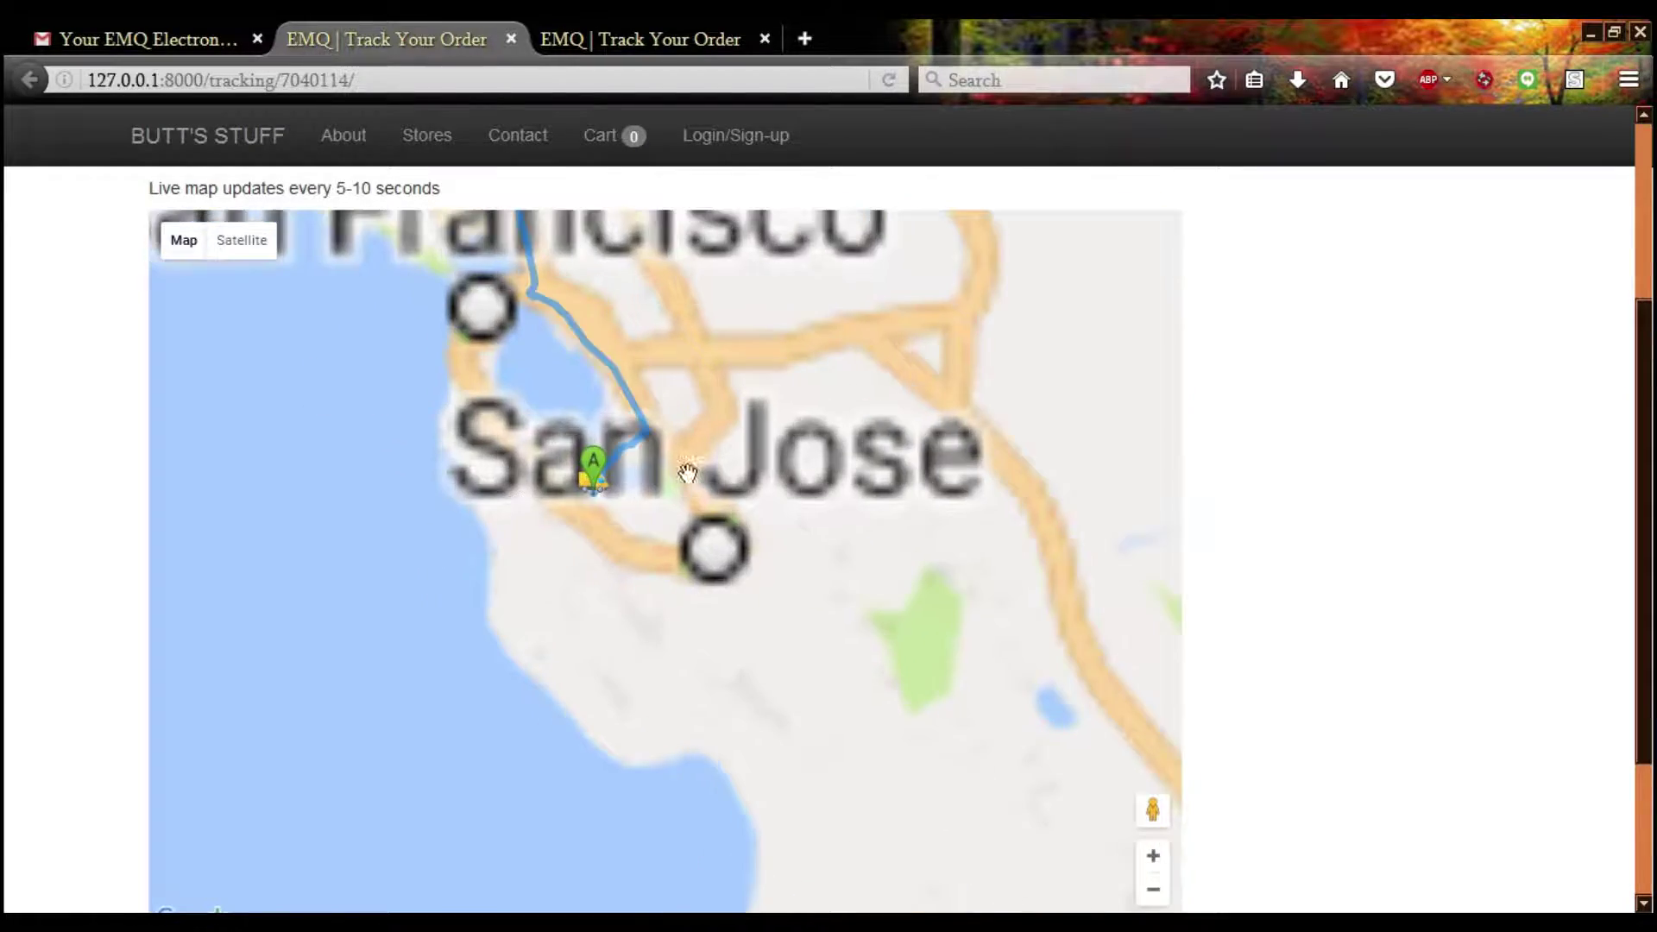
{"action": "scroll", "coordinate": [686, 472], "scroll_direction": "down", "scroll_amount": 3}
{"action": "scroll", "coordinate": [448, 720], "scroll_direction": "down", "scroll_amount": 1}
{"action": "scroll", "coordinate": [442, 735], "scroll_direction": "up", "scroll_amount": 1}
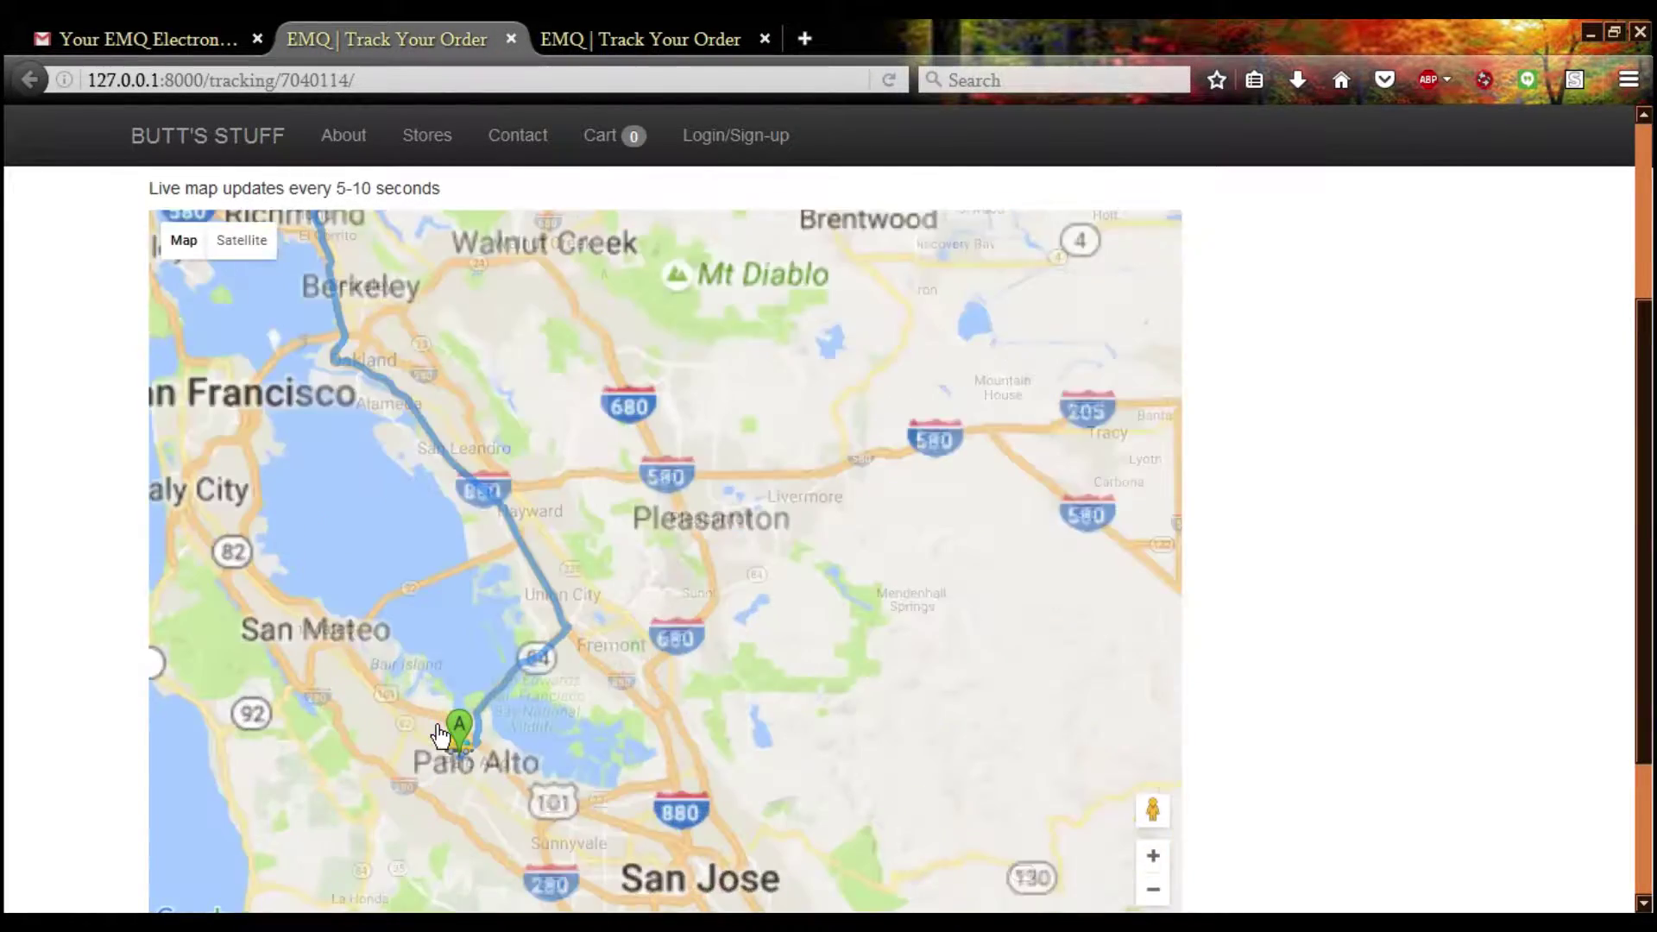
Pan the map north past Fairfield and Sacramento, then back south to marker A at Palo Alto
{"action": "left_click_drag", "start_coordinate": [517, 259], "coordinate": [466, 698]}
{"action": "left_click_drag", "start_coordinate": [863, 259], "coordinate": [786, 526]}
{"action": "left_click_drag", "start_coordinate": [1054, 427], "coordinate": [842, 472]}
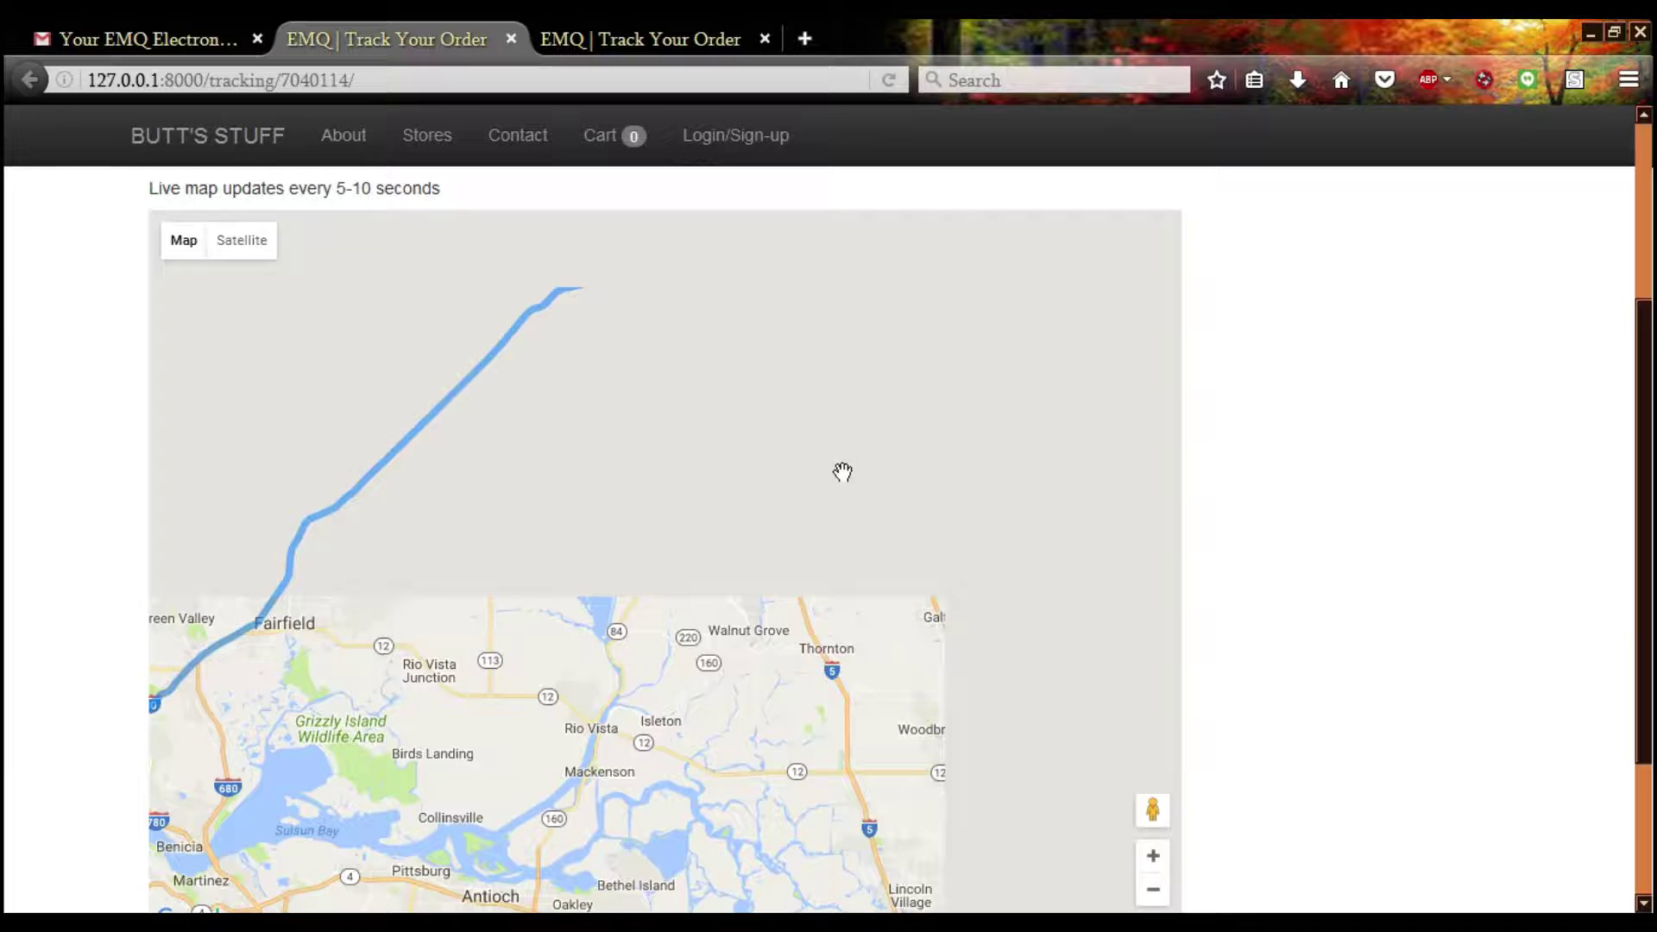
{"action": "left_click_drag", "start_coordinate": [846, 259], "coordinate": [574, 651]}
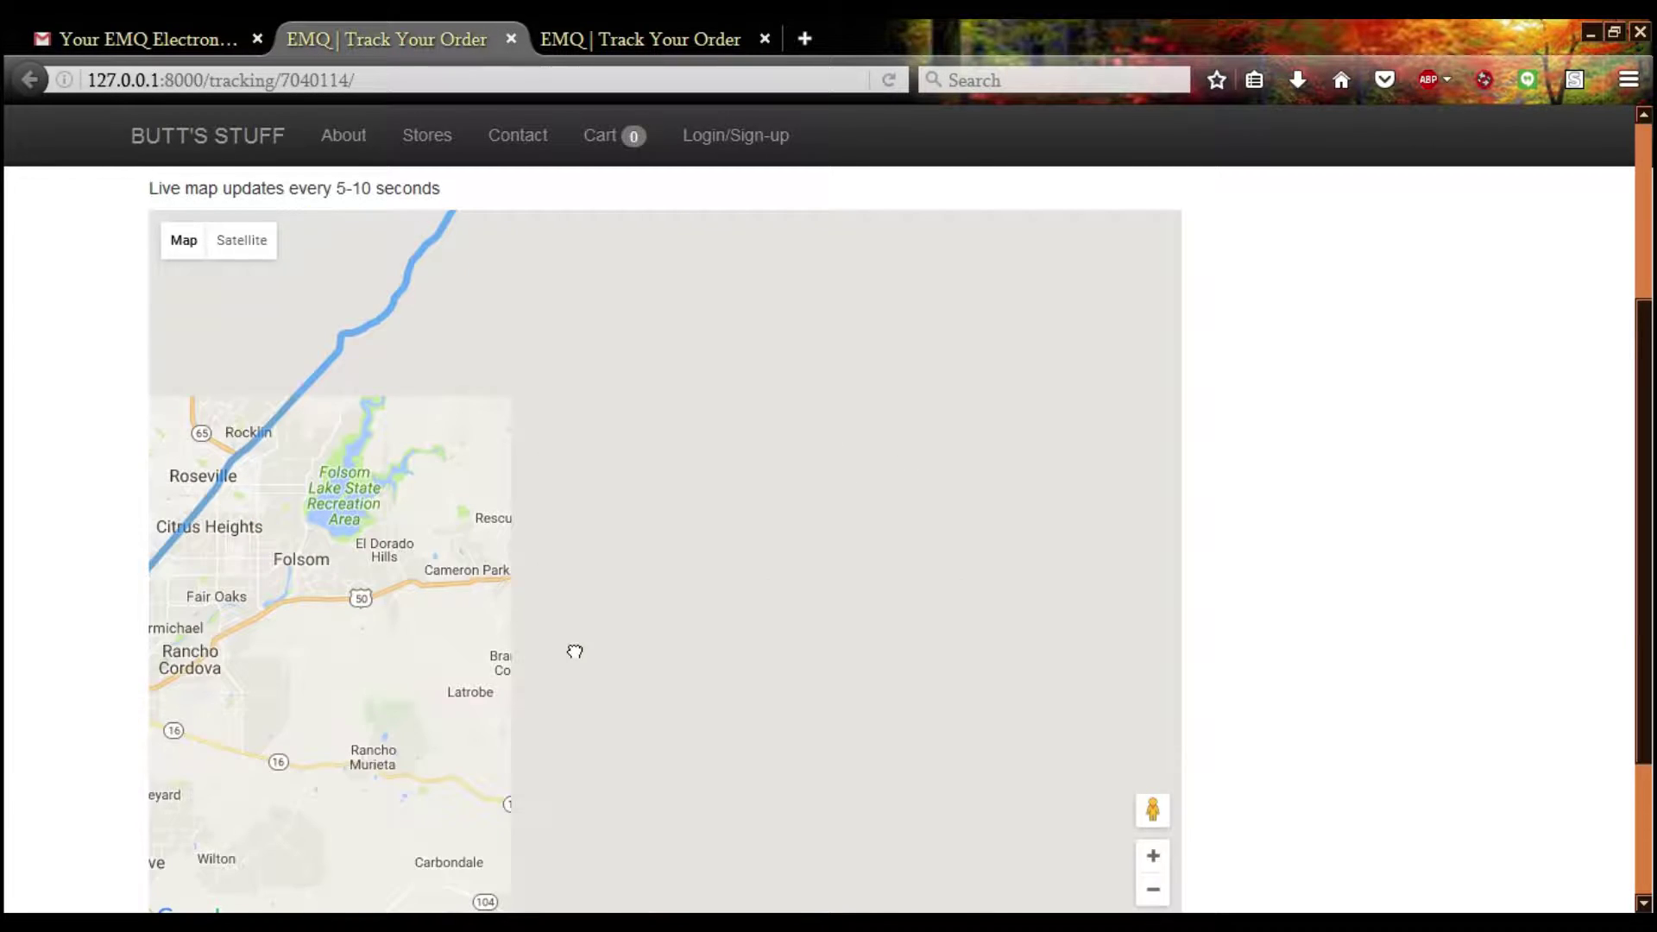
{"action": "left_click_drag", "start_coordinate": [466, 662], "coordinate": [955, 370]}
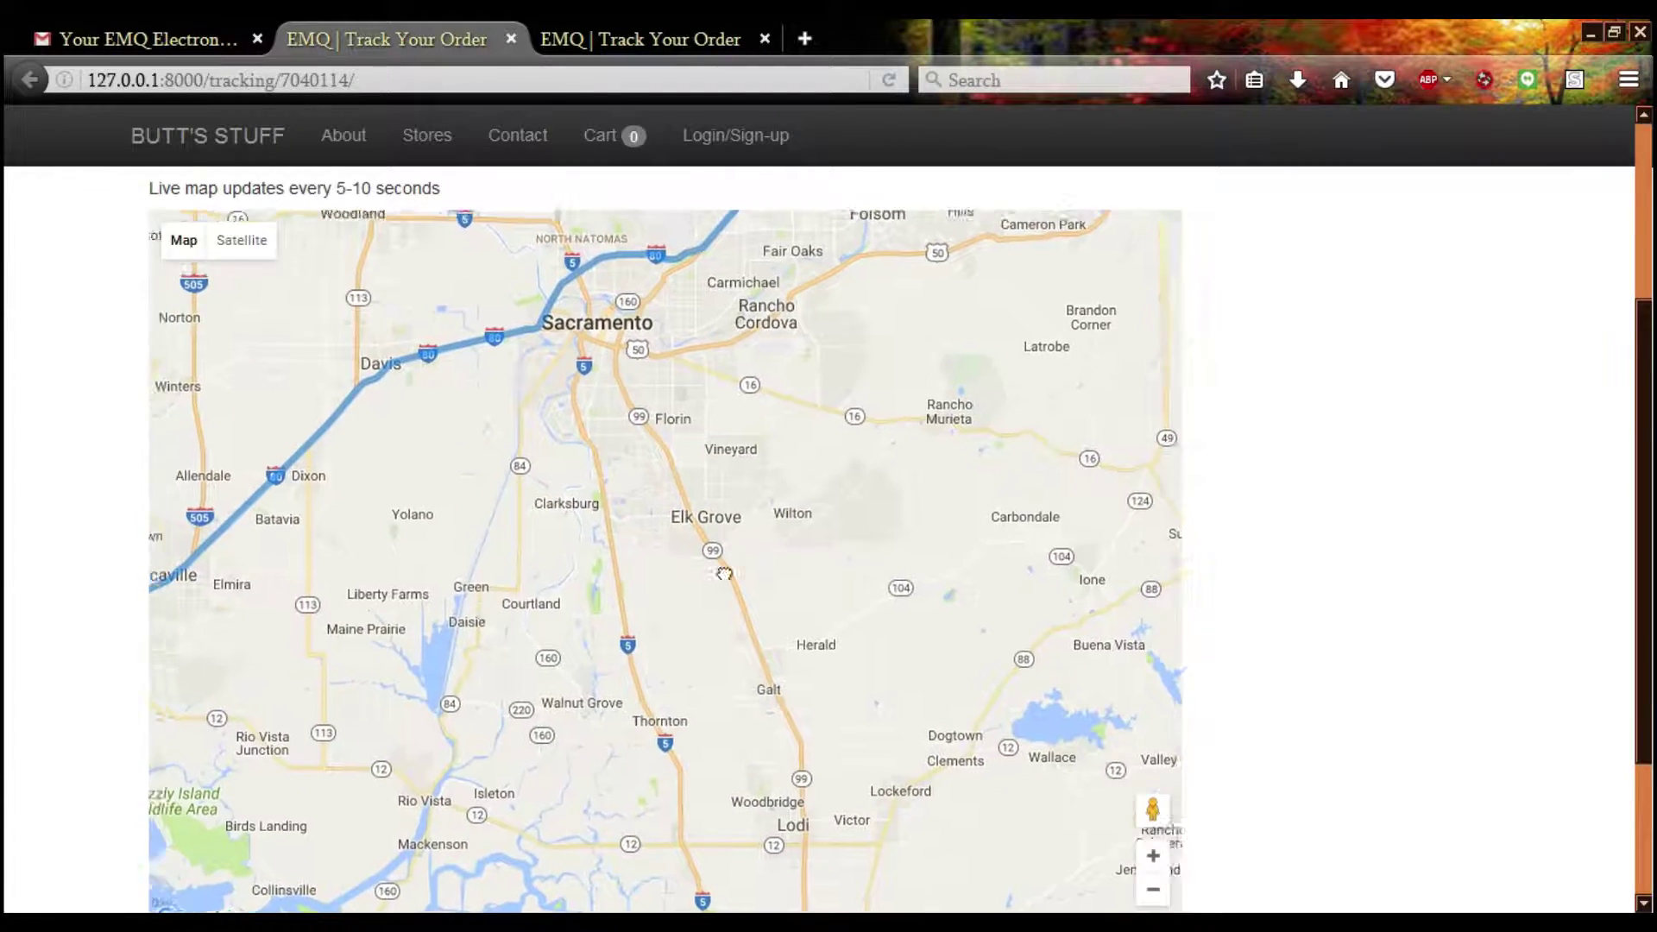
{"action": "mouse_move", "coordinate": [259, 863]}
{"action": "left_mouse_down"}
{"action": "mouse_move", "coordinate": [797, 622]}
{"action": "mouse_move", "coordinate": [696, 537]}
{"action": "mouse_move", "coordinate": [733, 183]}
{"action": "left_mouse_up"}
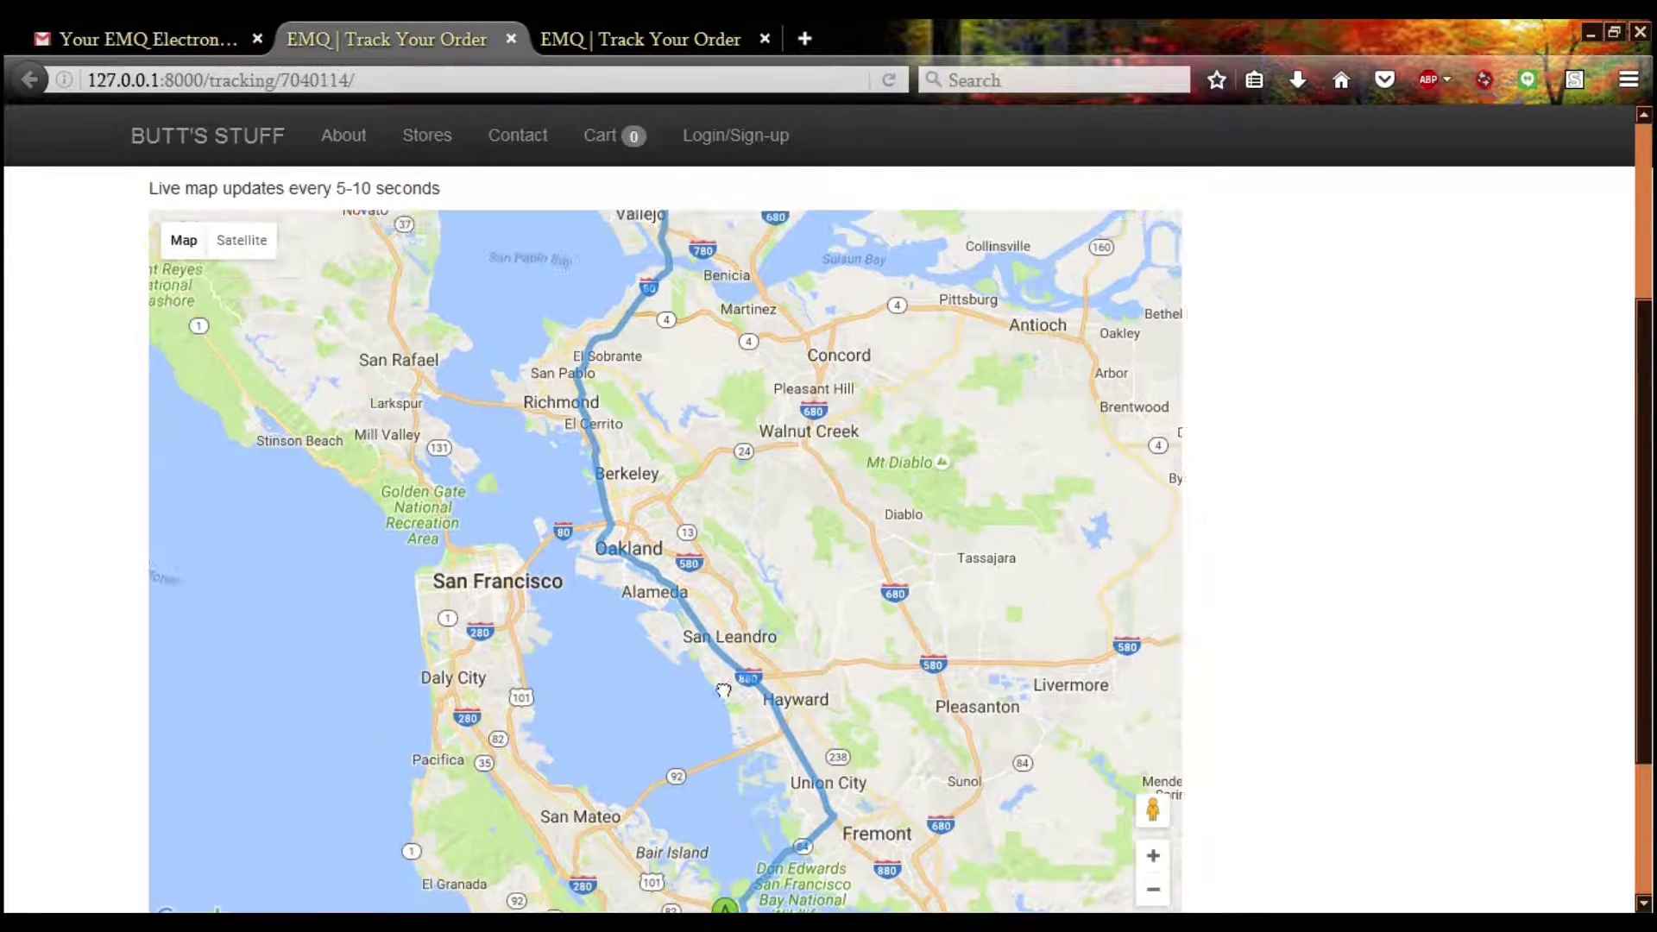
{"action": "left_click_drag", "start_coordinate": [682, 740], "coordinate": [692, 454]}
{"action": "scroll", "coordinate": [722, 682], "scroll_direction": "up", "scroll_amount": 2}
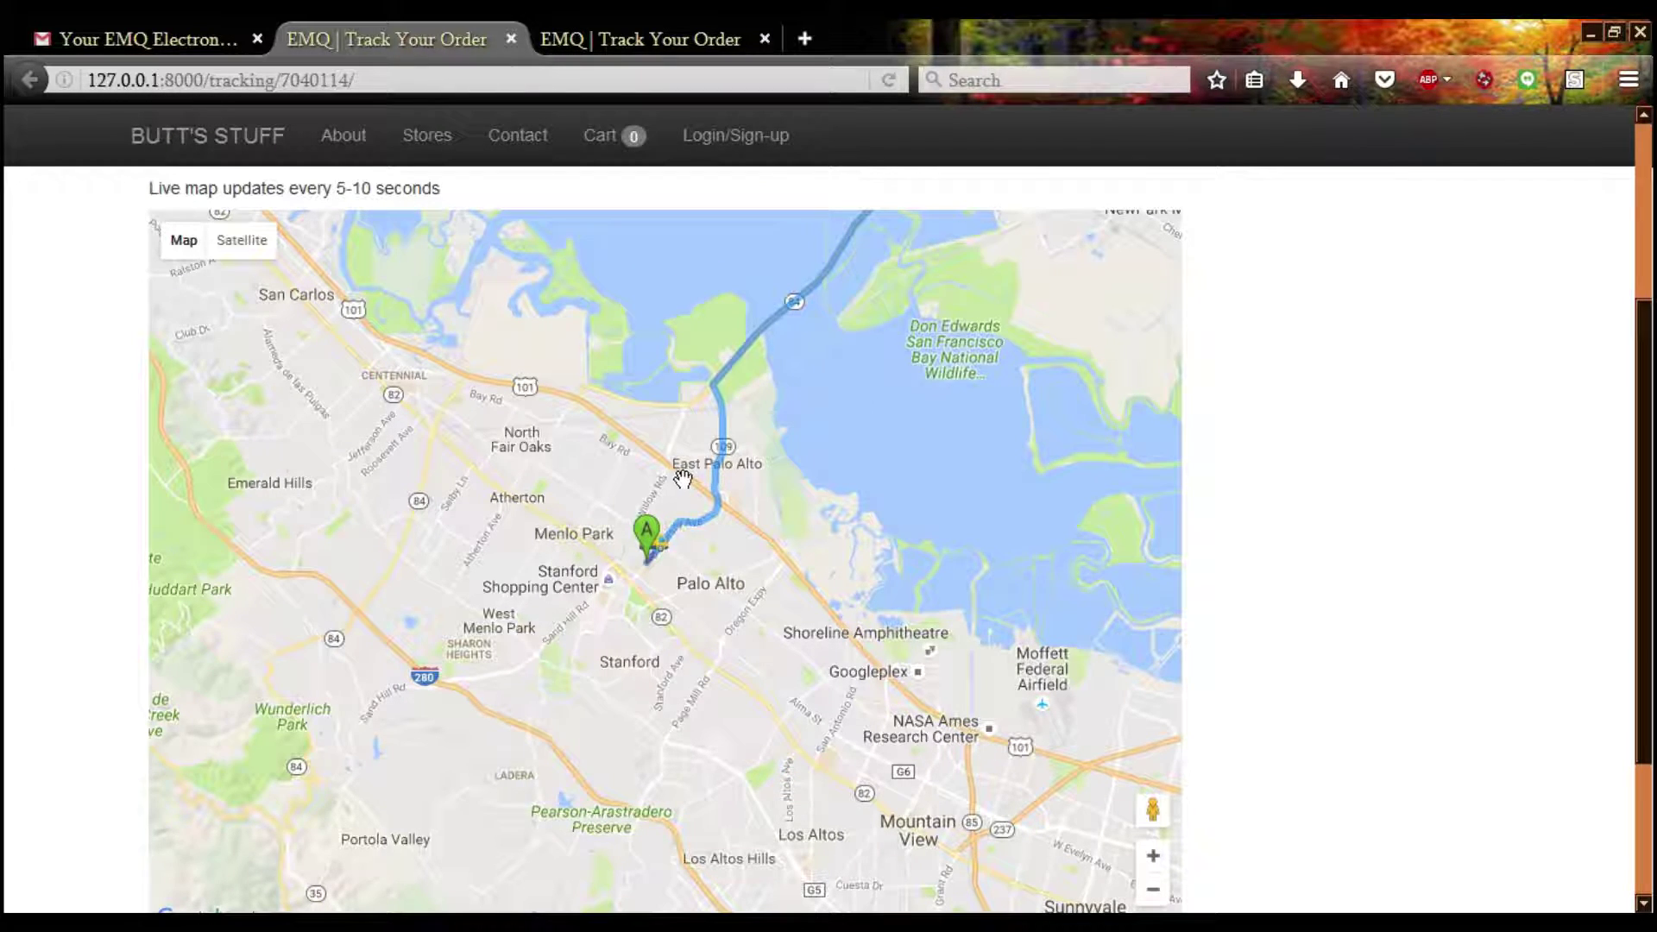
Shift the map toward Fremont, then north toward Napa, and return to the Gmail order thread
{"action": "left_click_drag", "start_coordinate": [788, 400], "coordinate": [673, 557]}
{"action": "scroll", "coordinate": [349, 684], "scroll_direction": "down", "scroll_amount": 2}
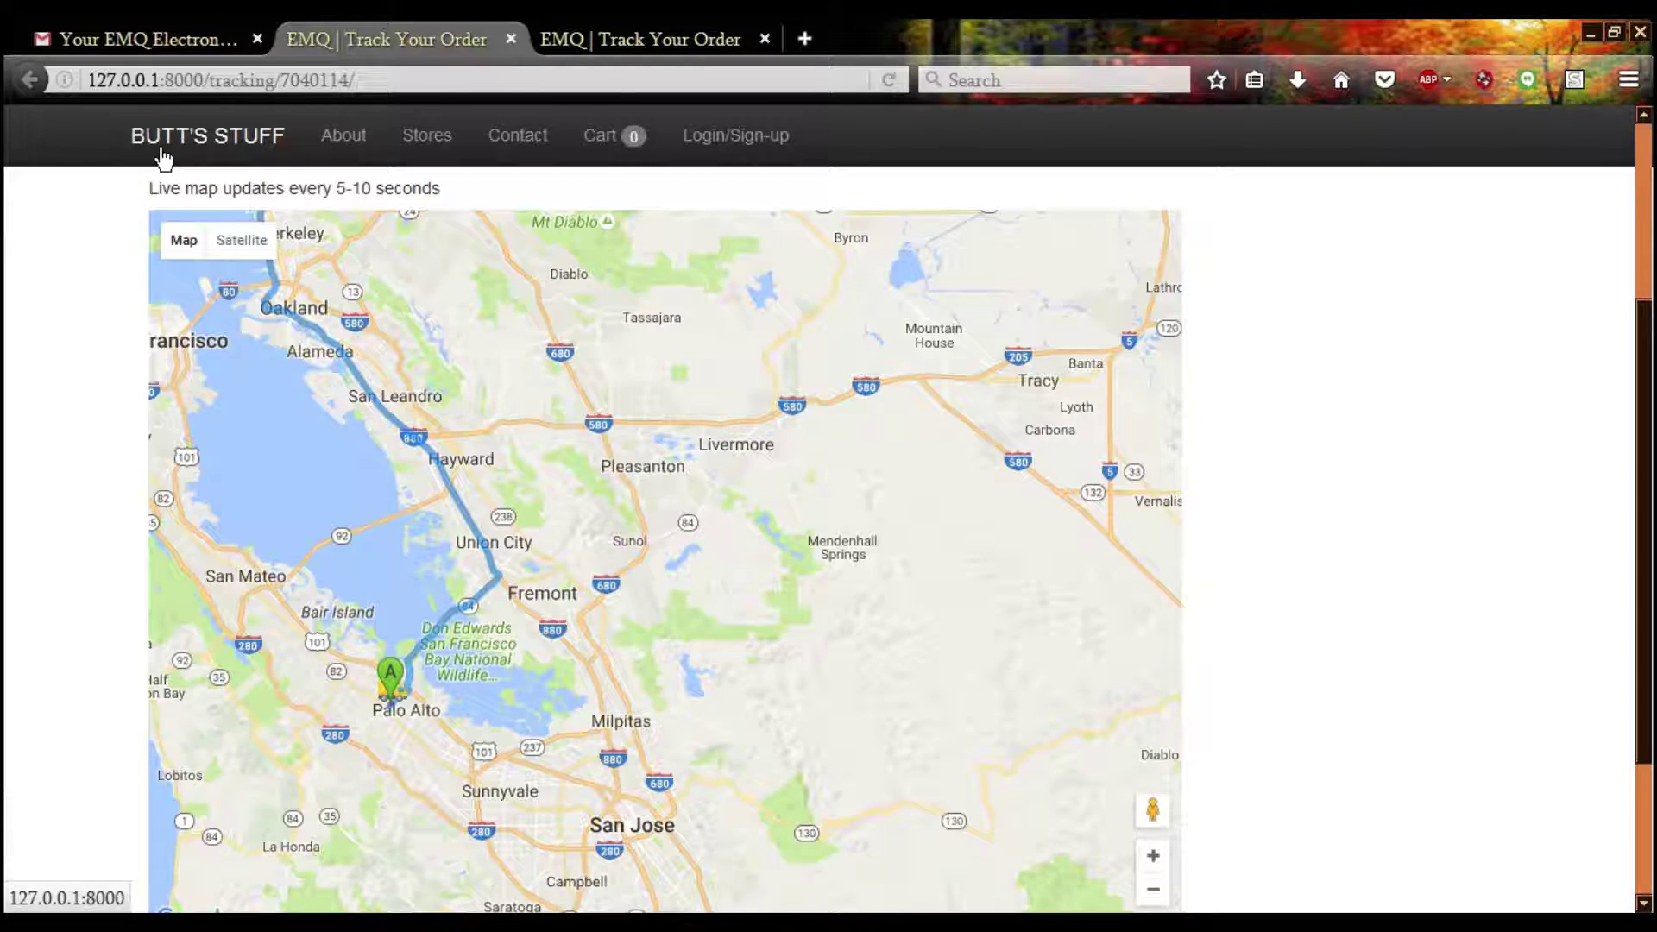
{"action": "left_click_drag", "start_coordinate": [291, 421], "coordinate": [505, 736]}
{"action": "left_click_drag", "start_coordinate": [537, 425], "coordinate": [527, 596]}
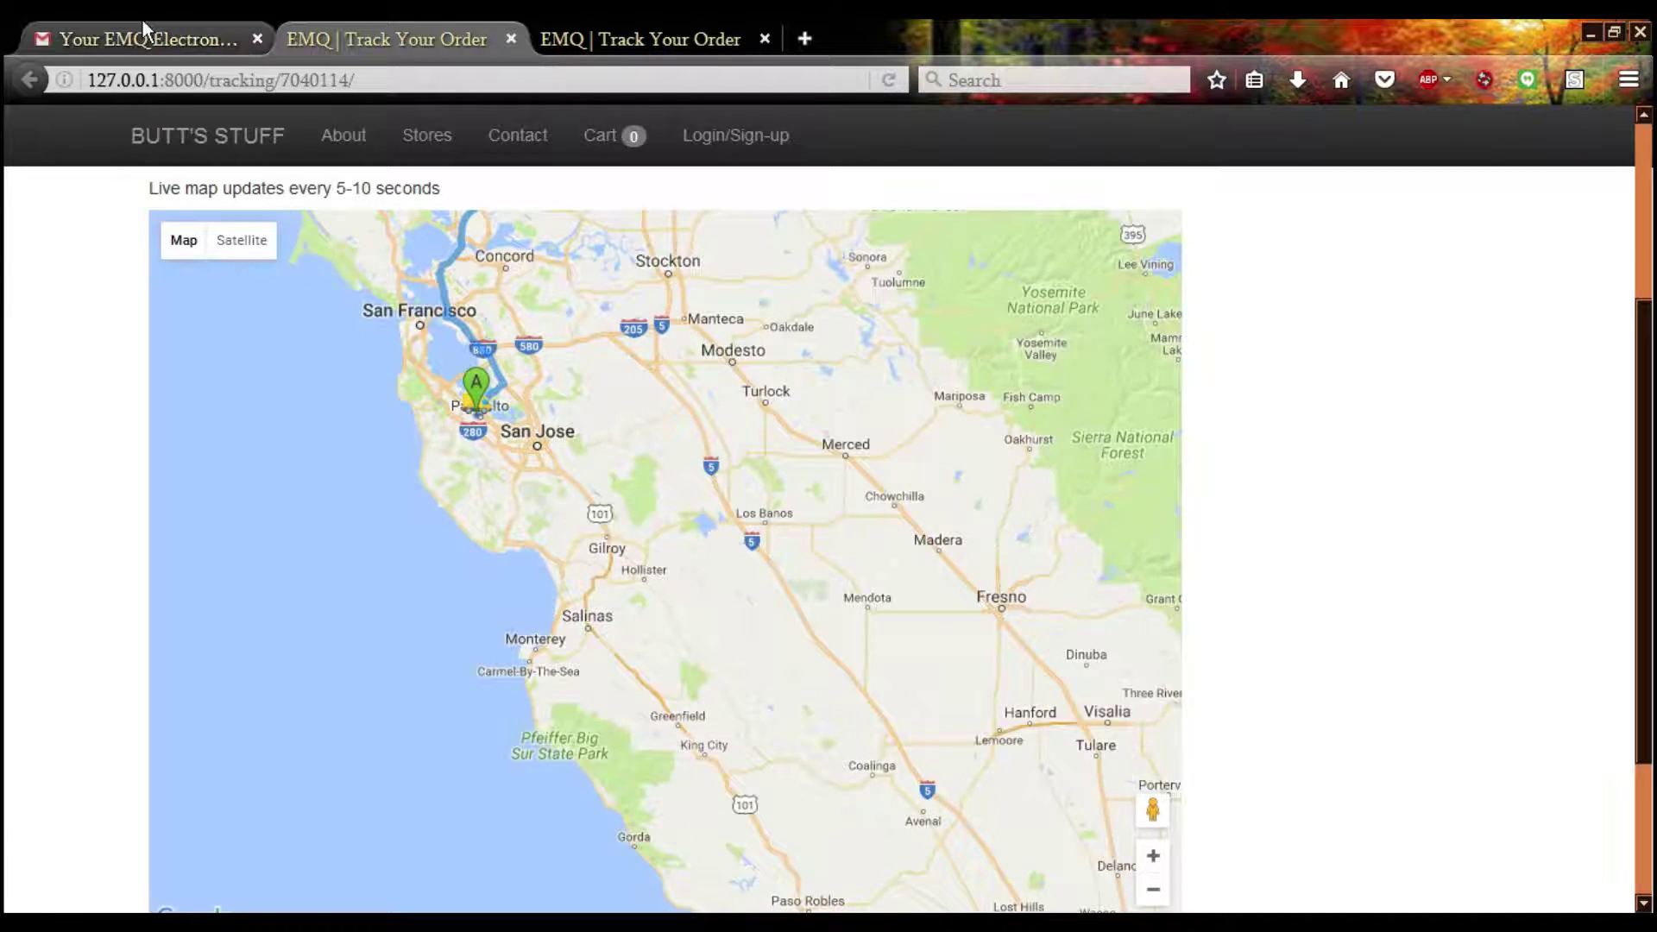
{"action": "left_click", "coordinate": [141, 26]}
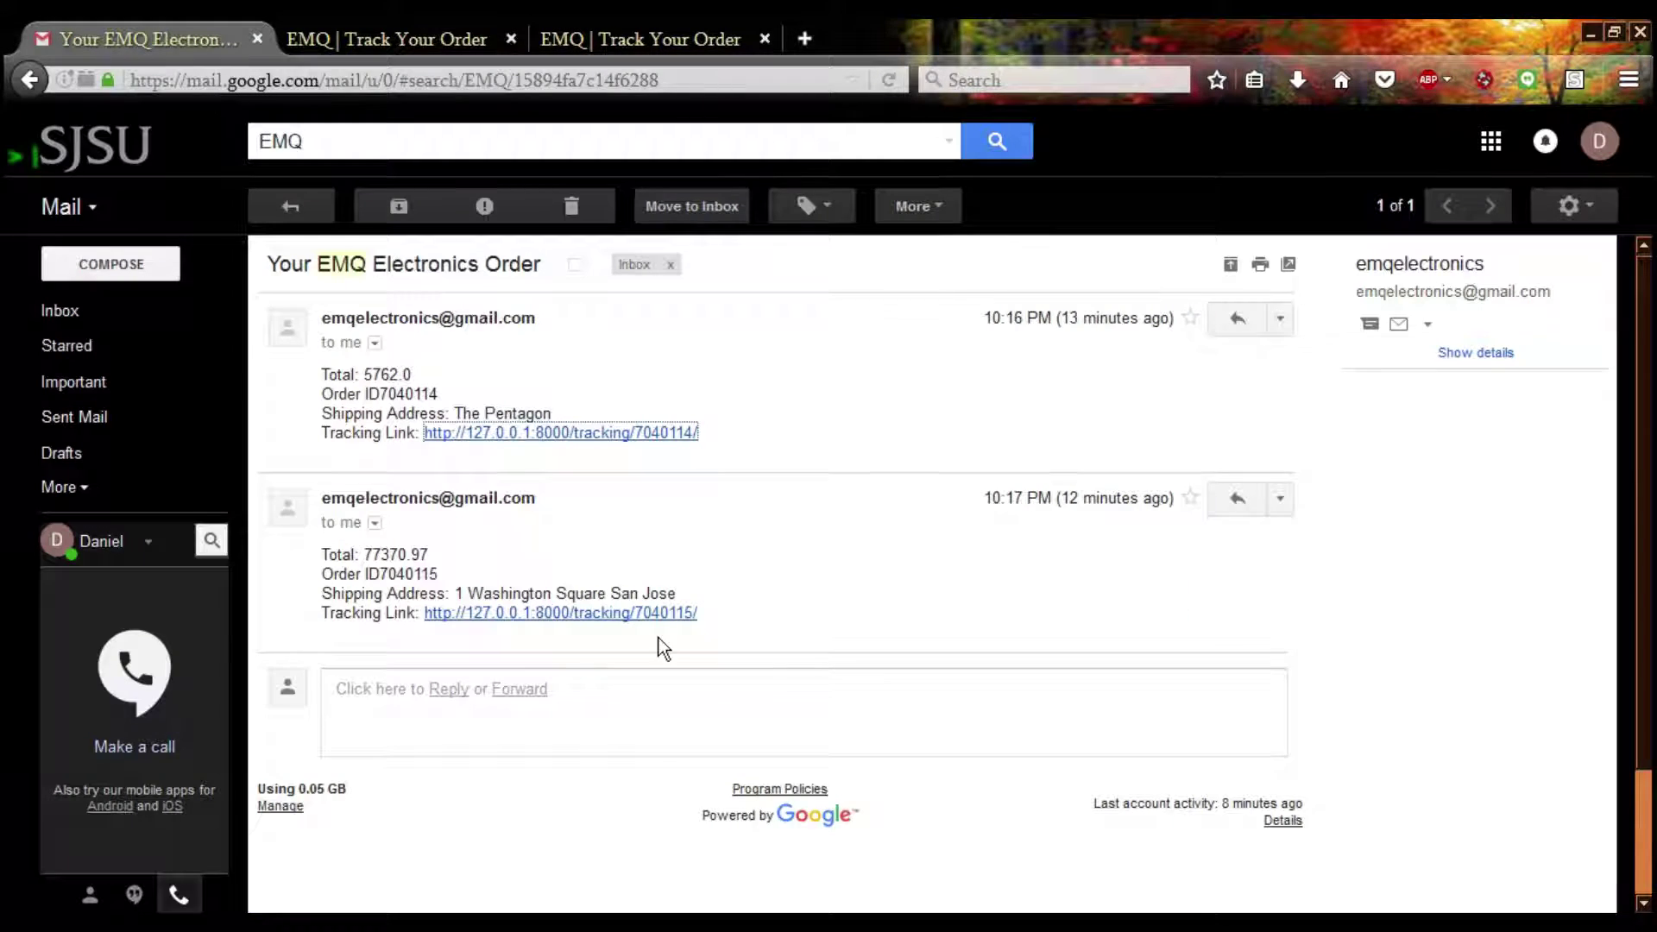
Flip between both tracking map tabs and the order e-mail, panning the second map around Menlo Park
{"action": "left_click", "coordinate": [393, 22]}
{"action": "left_click", "coordinate": [150, 39]}
{"action": "left_click", "coordinate": [597, 23]}
{"action": "left_click_drag", "start_coordinate": [438, 346], "coordinate": [475, 466]}
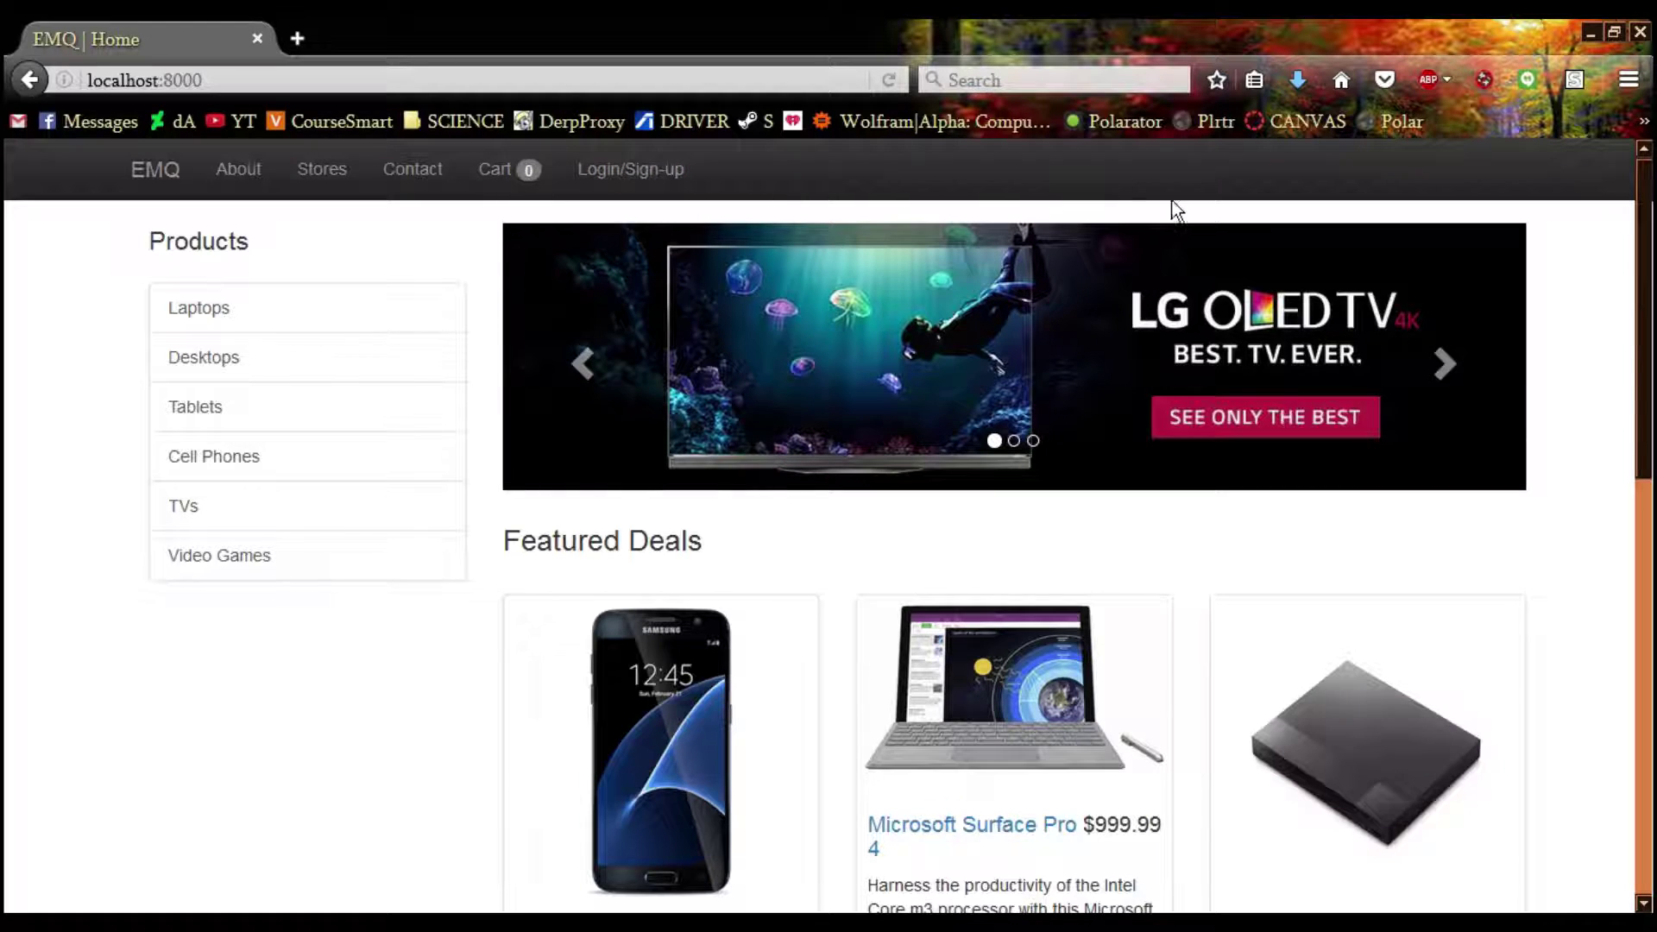
Load localhost:8000/admin in the address bar
{"action": "scroll", "coordinate": [1612, 277], "scroll_direction": "down", "scroll_amount": 10}
{"action": "scroll", "coordinate": [1613, 277], "scroll_direction": "up", "scroll_amount": 10}
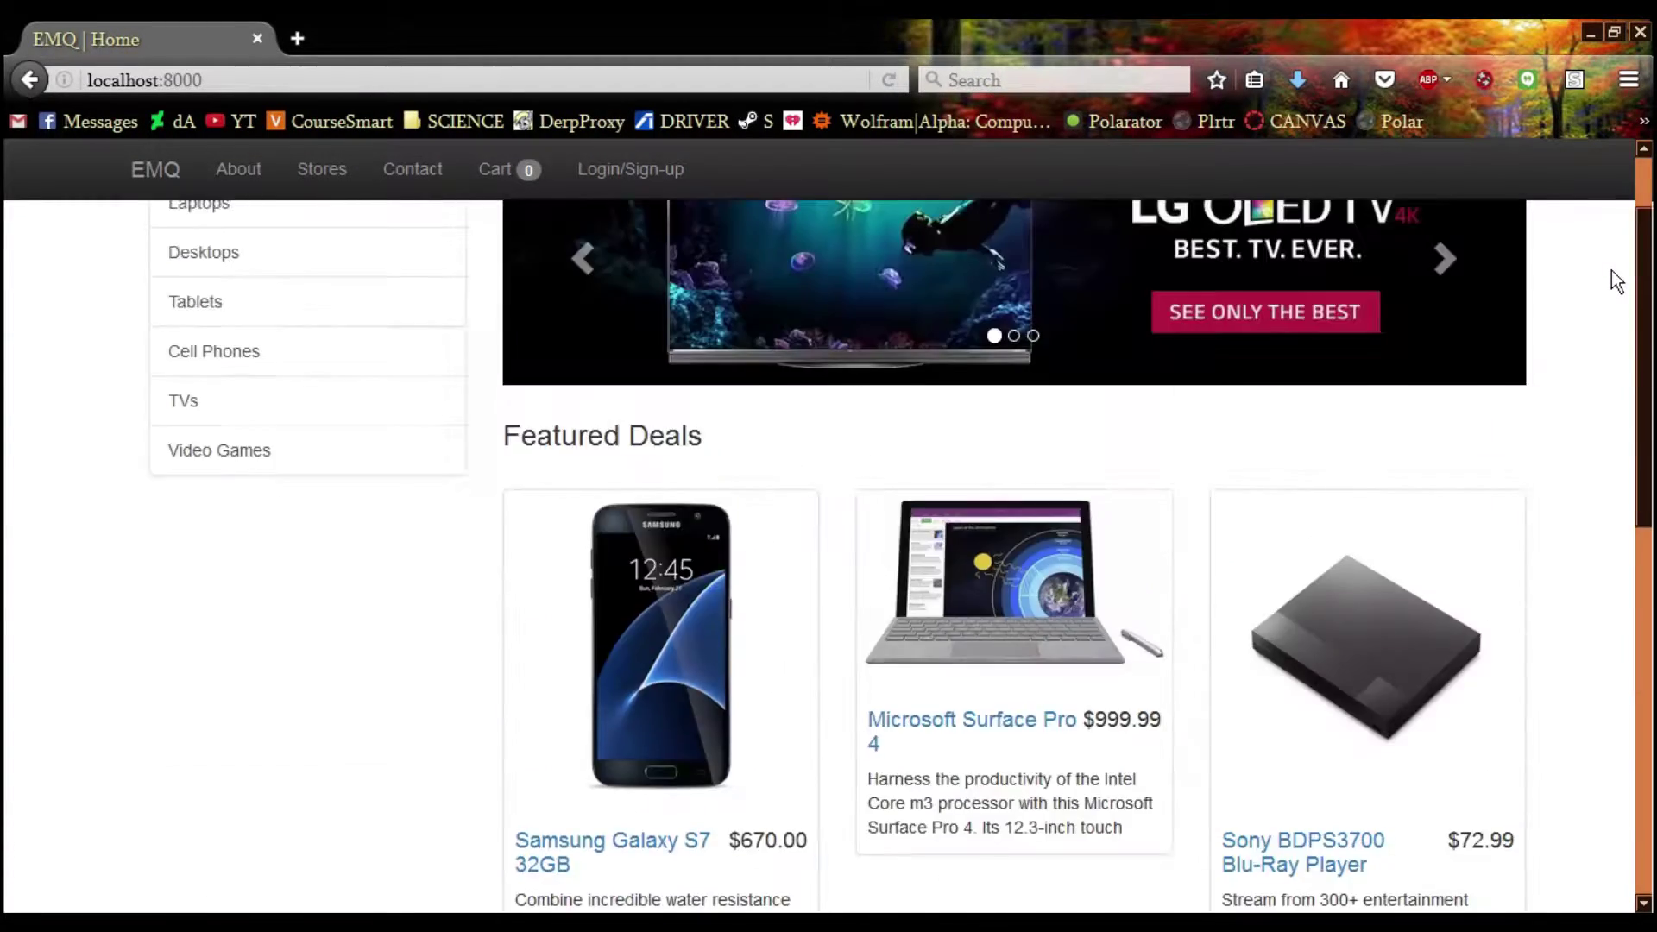
{"action": "left_click", "coordinate": [382, 80]}
{"action": "left_click", "coordinate": [295, 82]}
{"action": "type", "text": "/admin"}
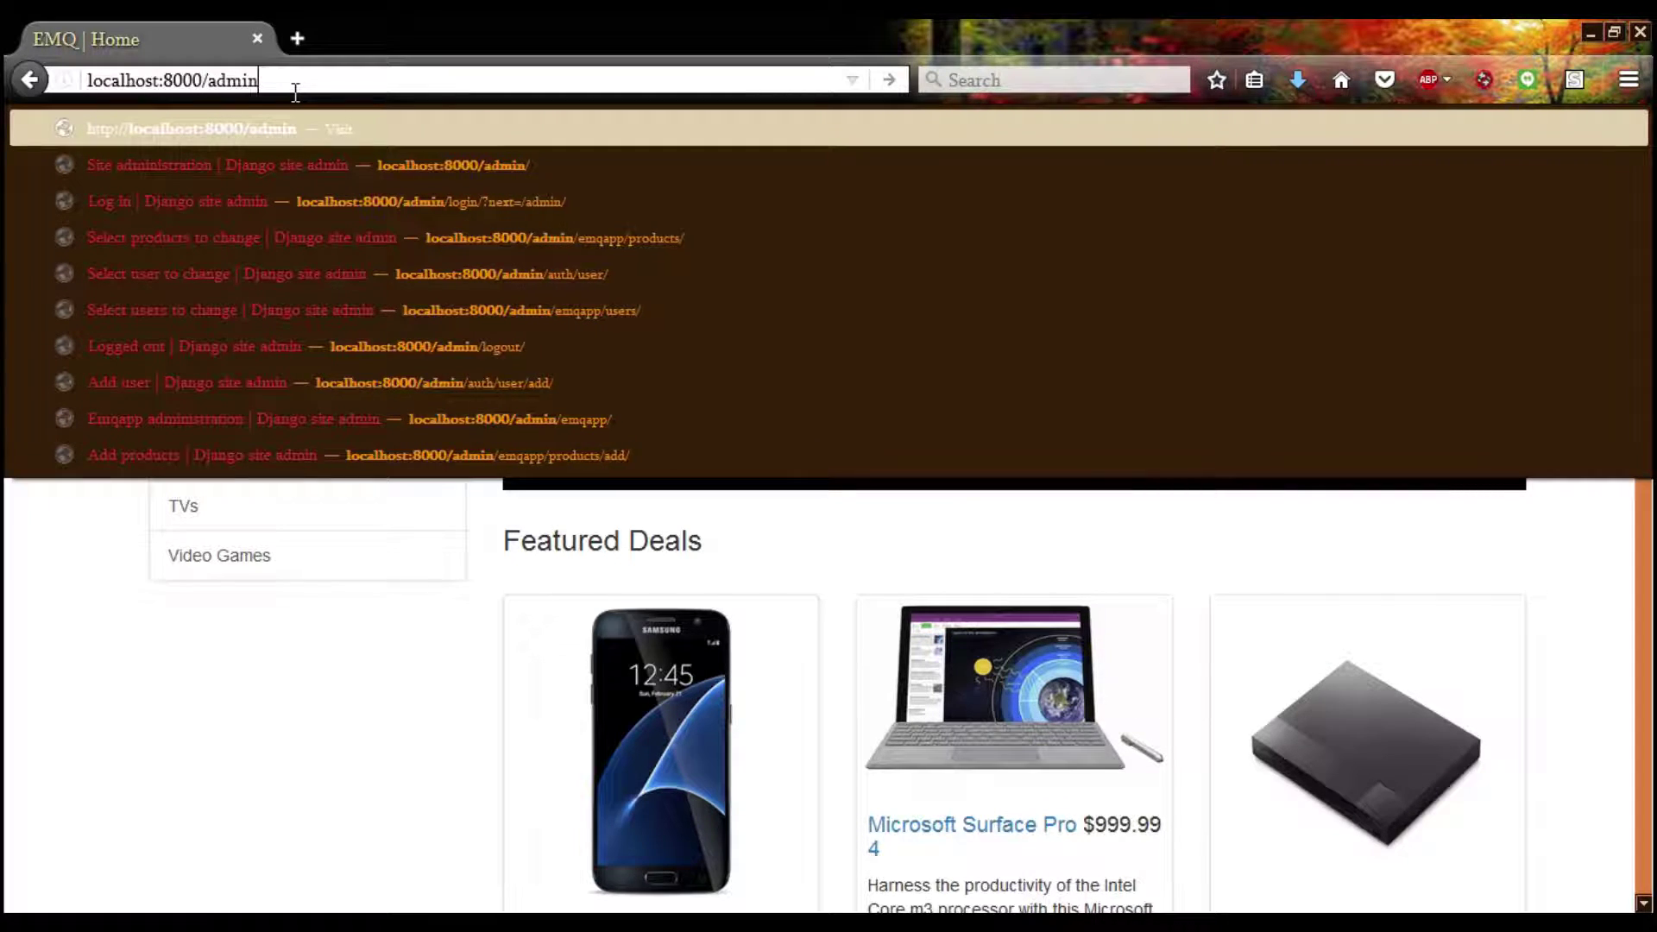
{"action": "key", "text": "Return"}
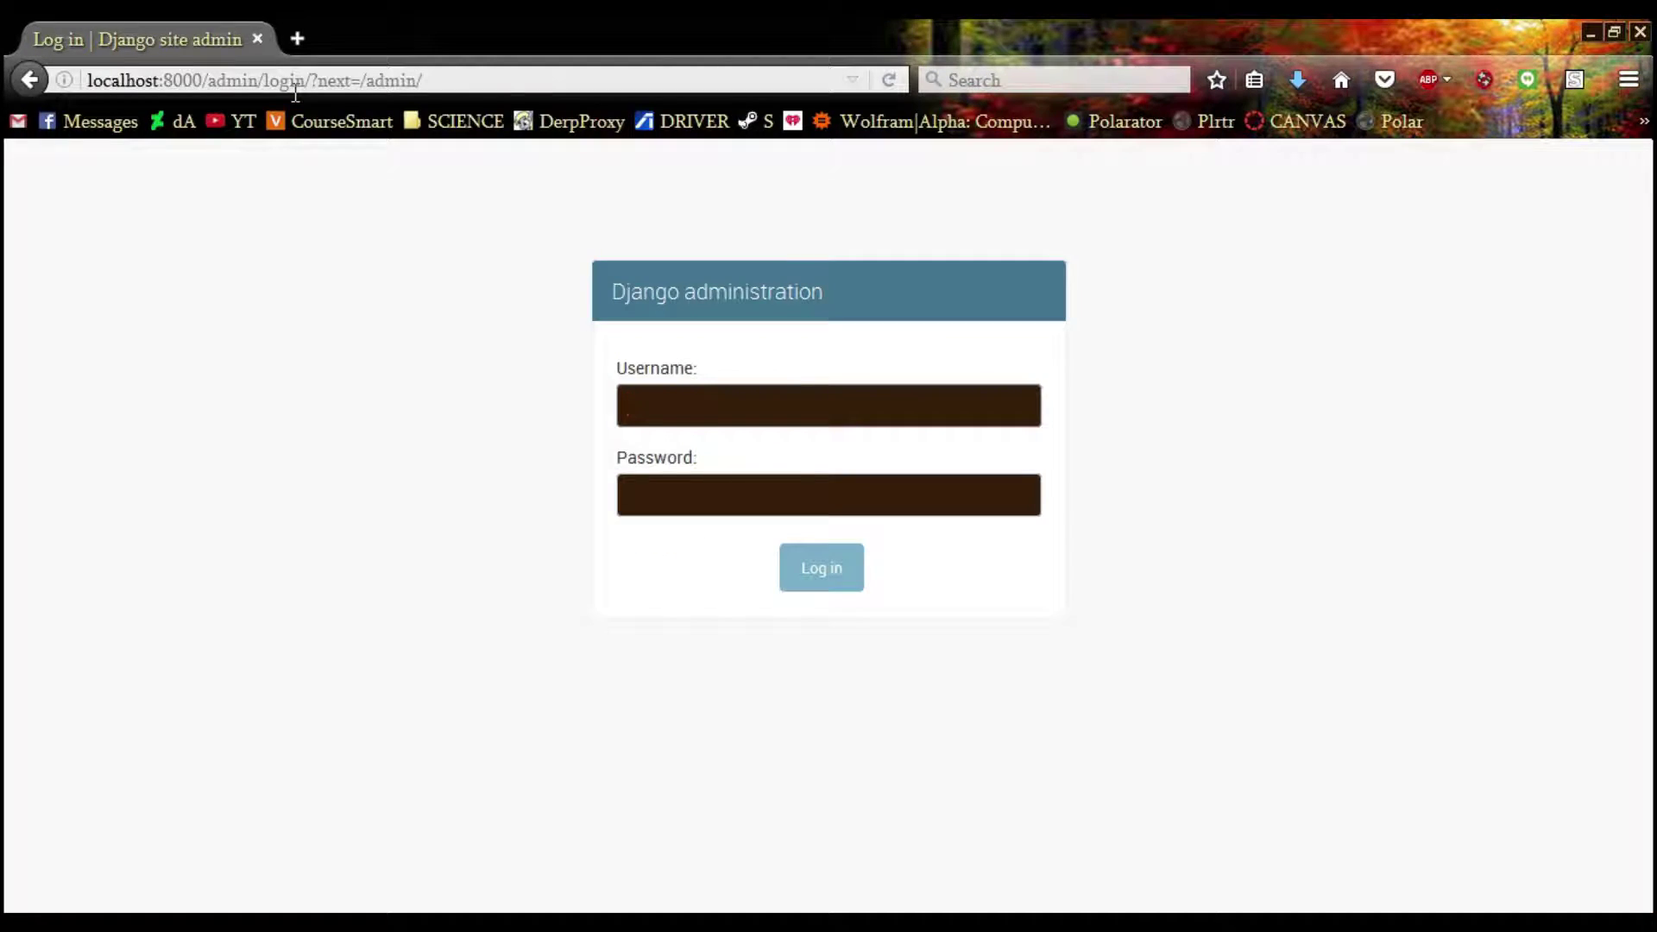
Log in with the admin username and password, then dismiss Firefox's save-login prompt
{"action": "type", "text": "Hilldawg"}
{"action": "key", "text": "Tab"}
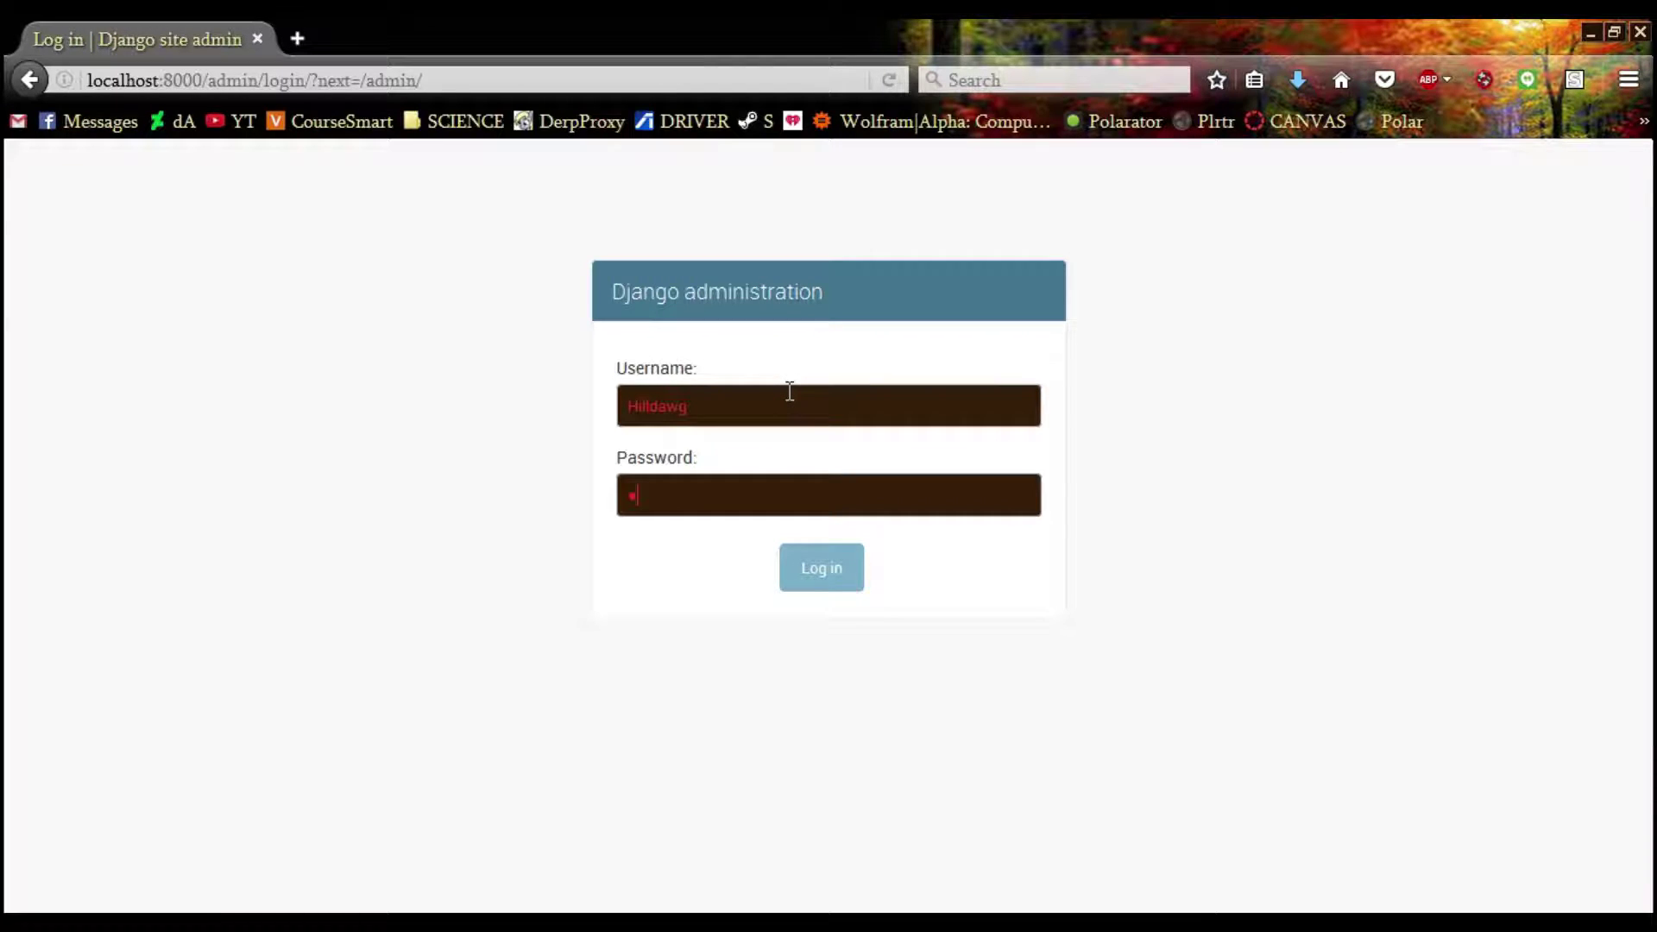
{"action": "key", "text": "ctrl+a"}
{"action": "type", "text": "abc"}
{"action": "key", "text": "ctrl+plus"}
{"action": "key", "text": "ctrl+plus"}
{"action": "key", "text": "ctrl+plus"}
{"action": "key", "text": "Return"}
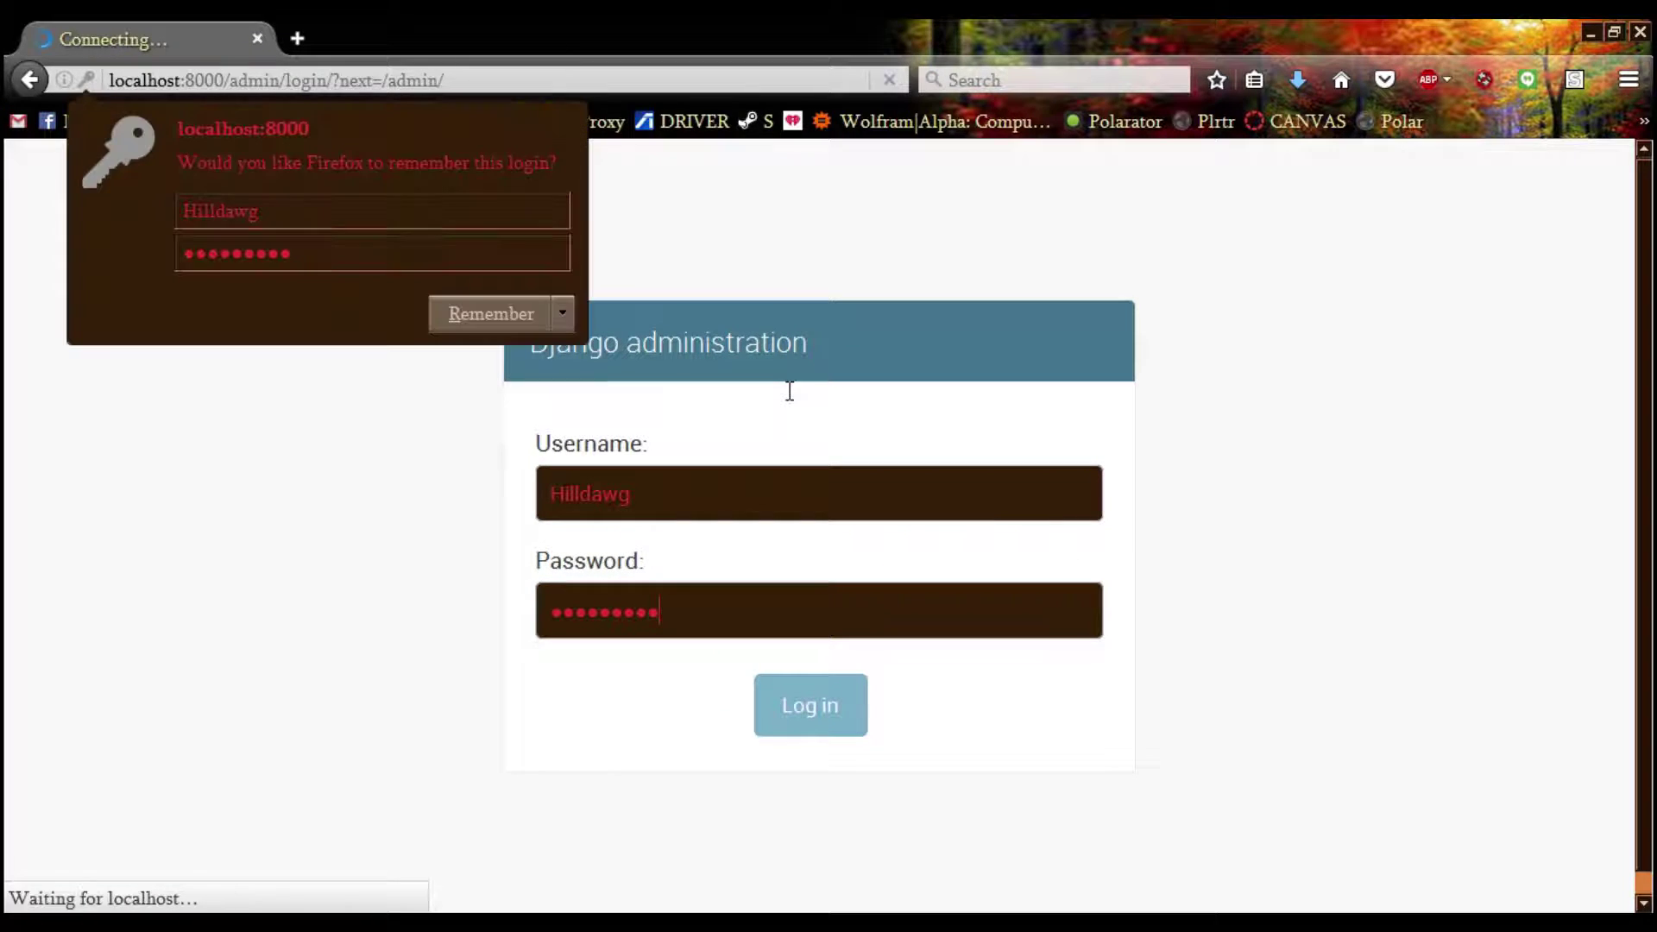
{"action": "left_click", "coordinate": [680, 310]}
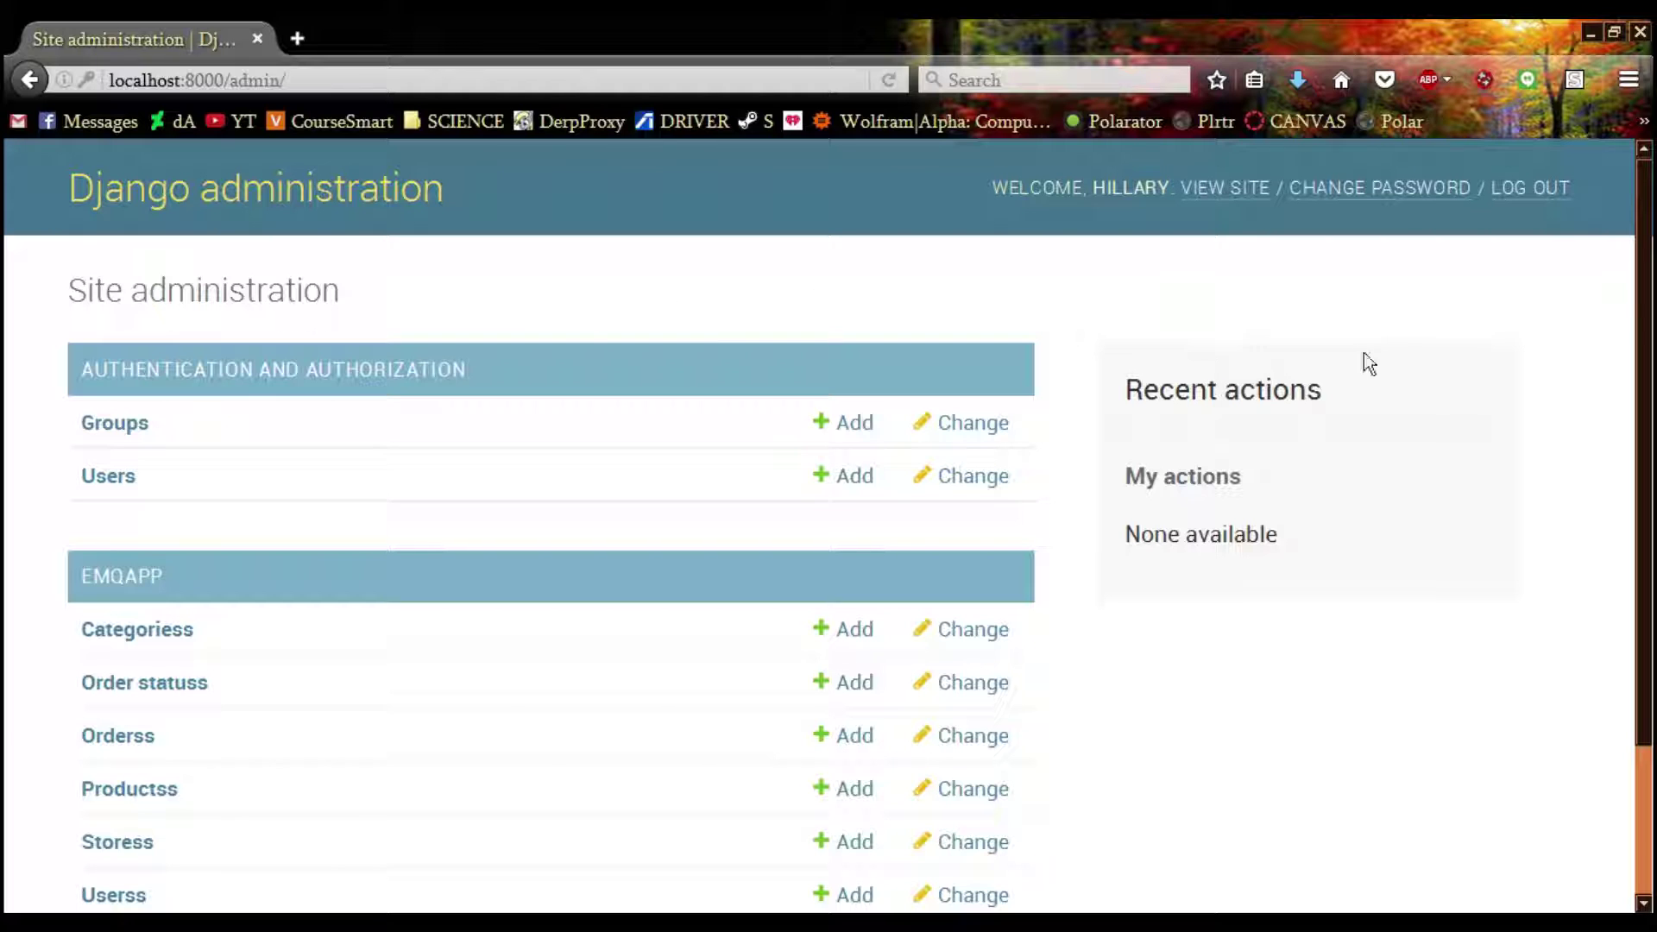
Open the Users list and select all 12 users
{"action": "scroll", "coordinate": [188, 417], "scroll_direction": "down", "scroll_amount": 2}
{"action": "scroll", "coordinate": [188, 417], "scroll_direction": "up", "scroll_amount": 2}
{"action": "left_click", "coordinate": [121, 474]}
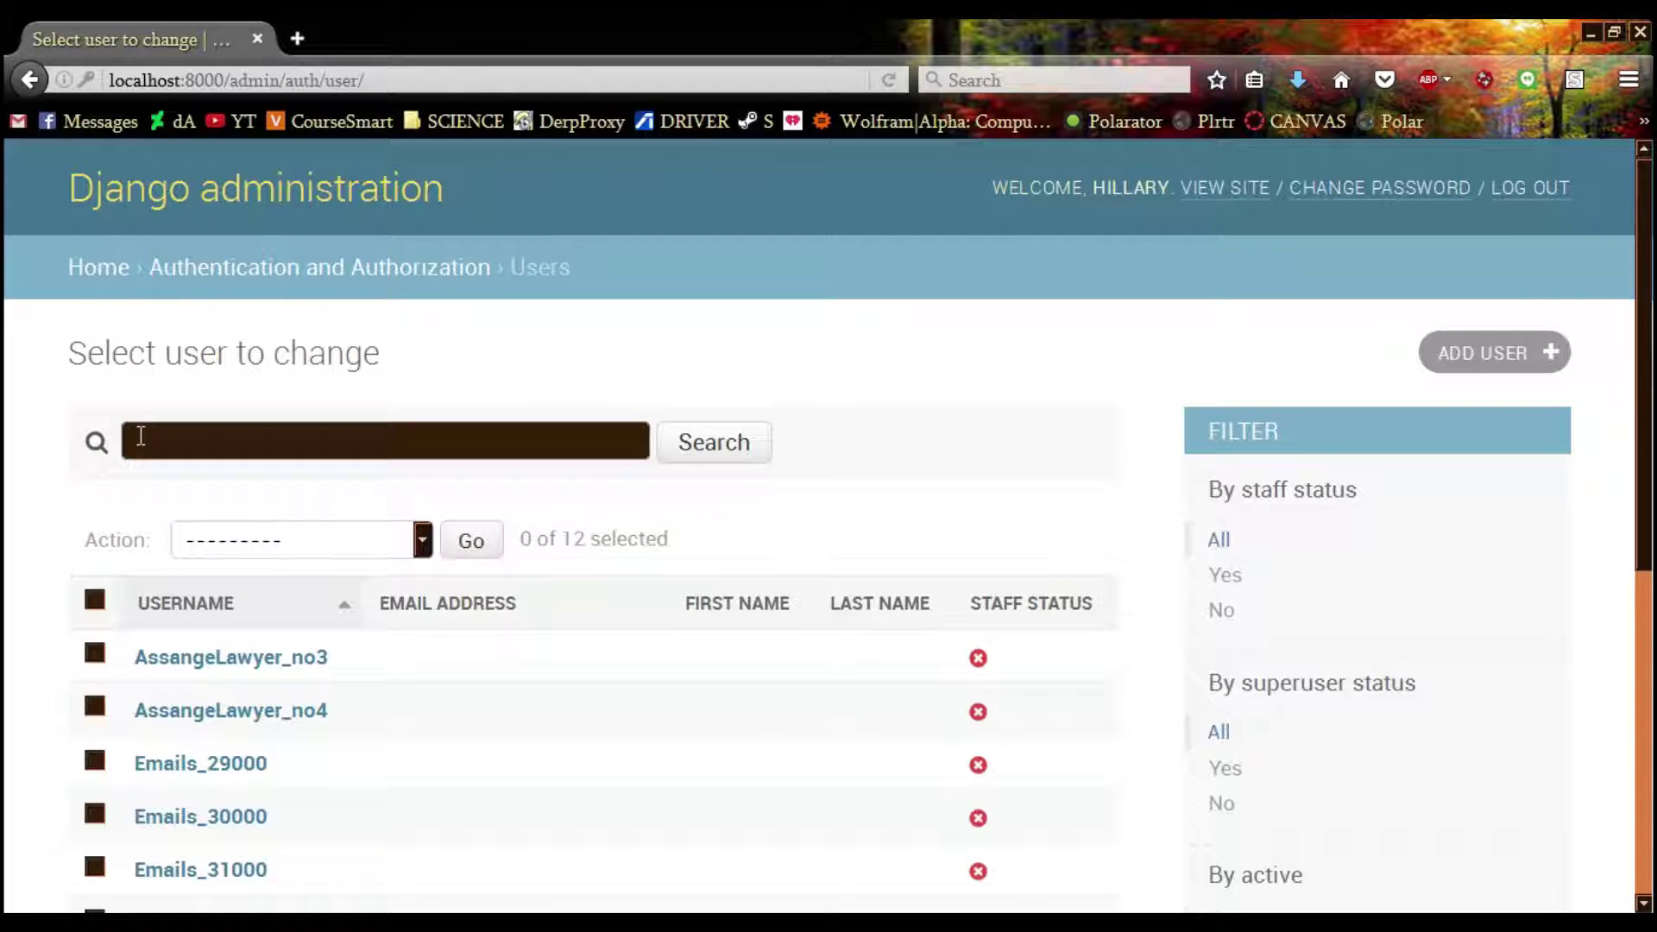
{"action": "scroll", "coordinate": [140, 436], "scroll_direction": "down", "scroll_amount": 6}
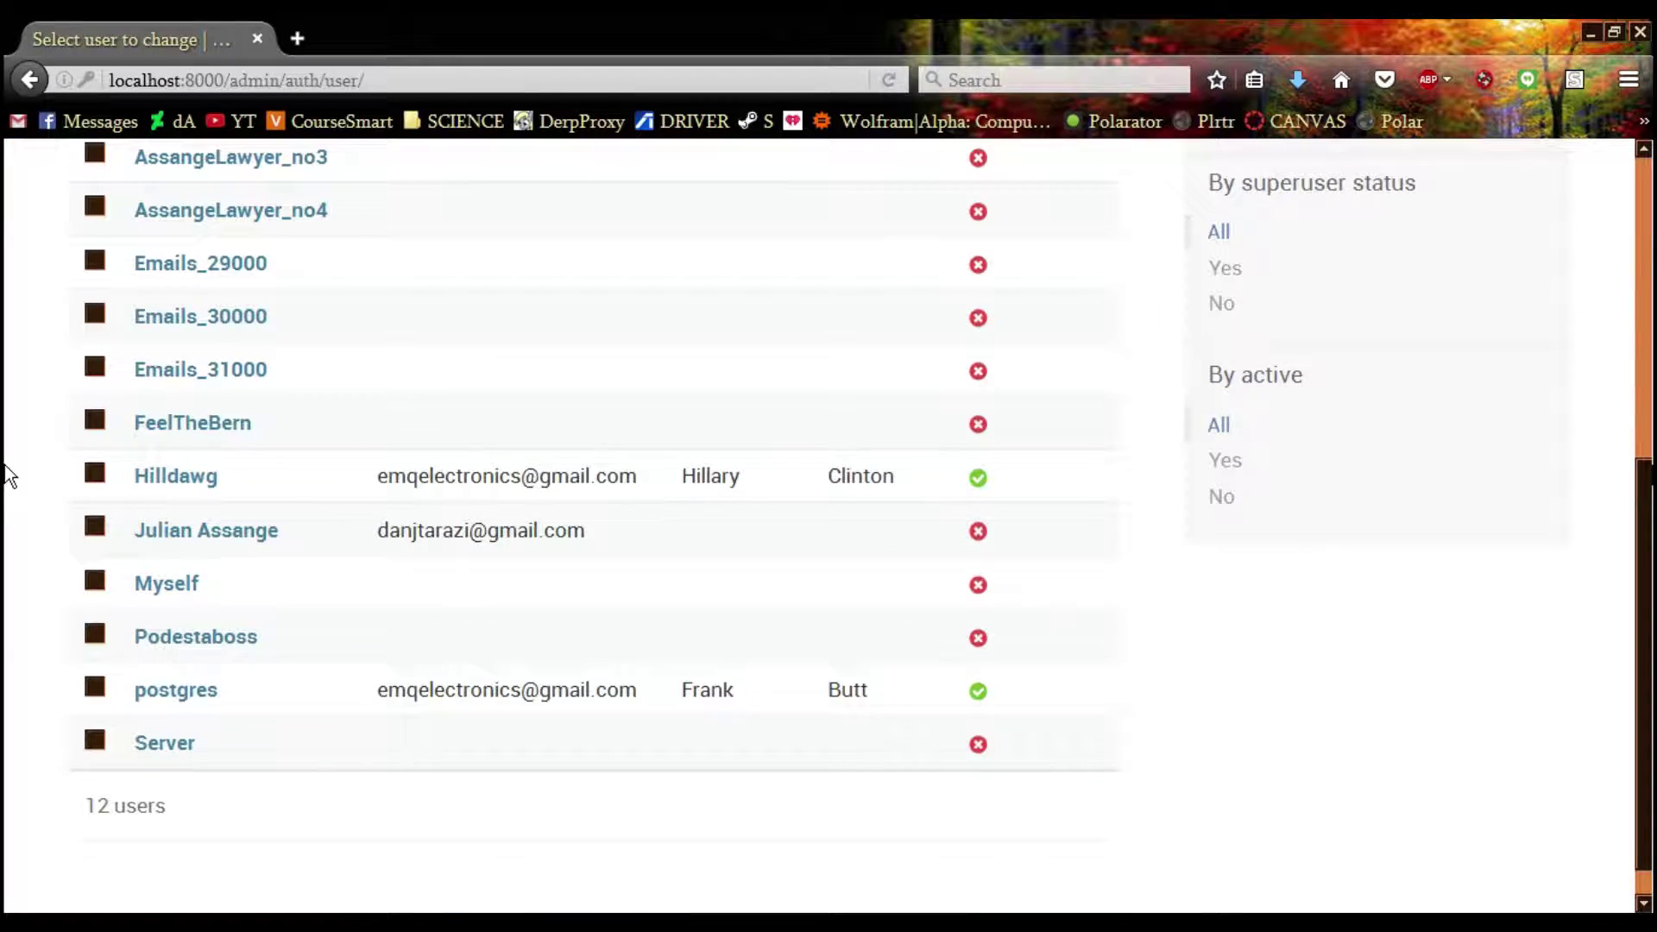
{"action": "scroll", "coordinate": [12, 480], "scroll_direction": "up", "scroll_amount": 2}
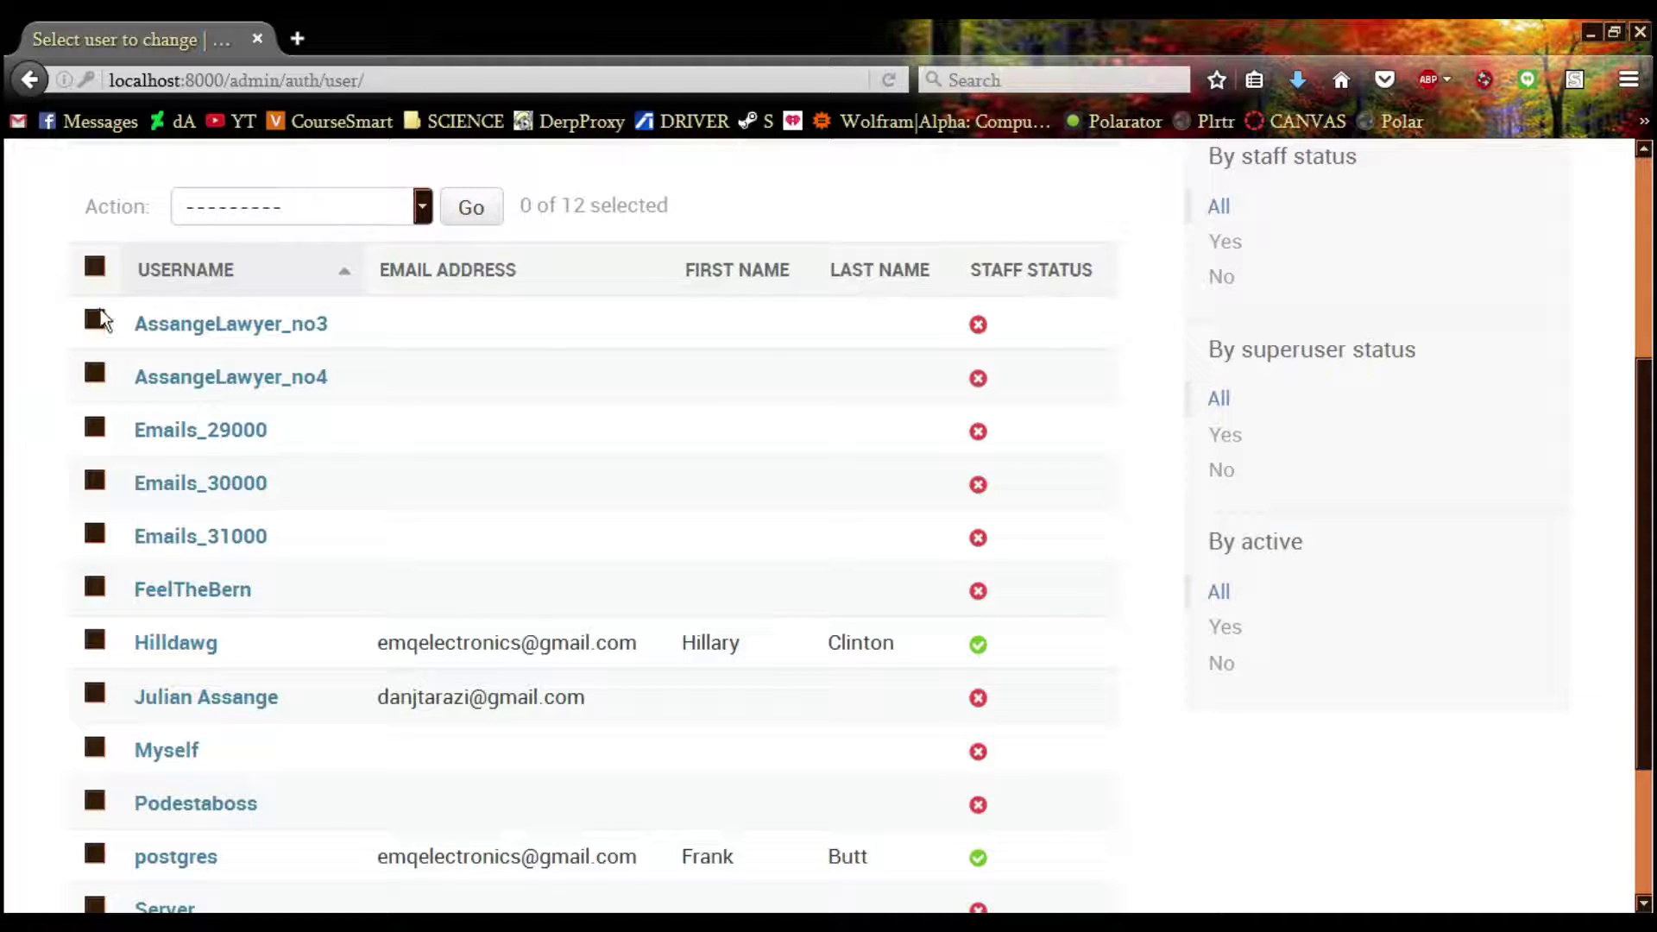
{"action": "left_click", "coordinate": [101, 267]}
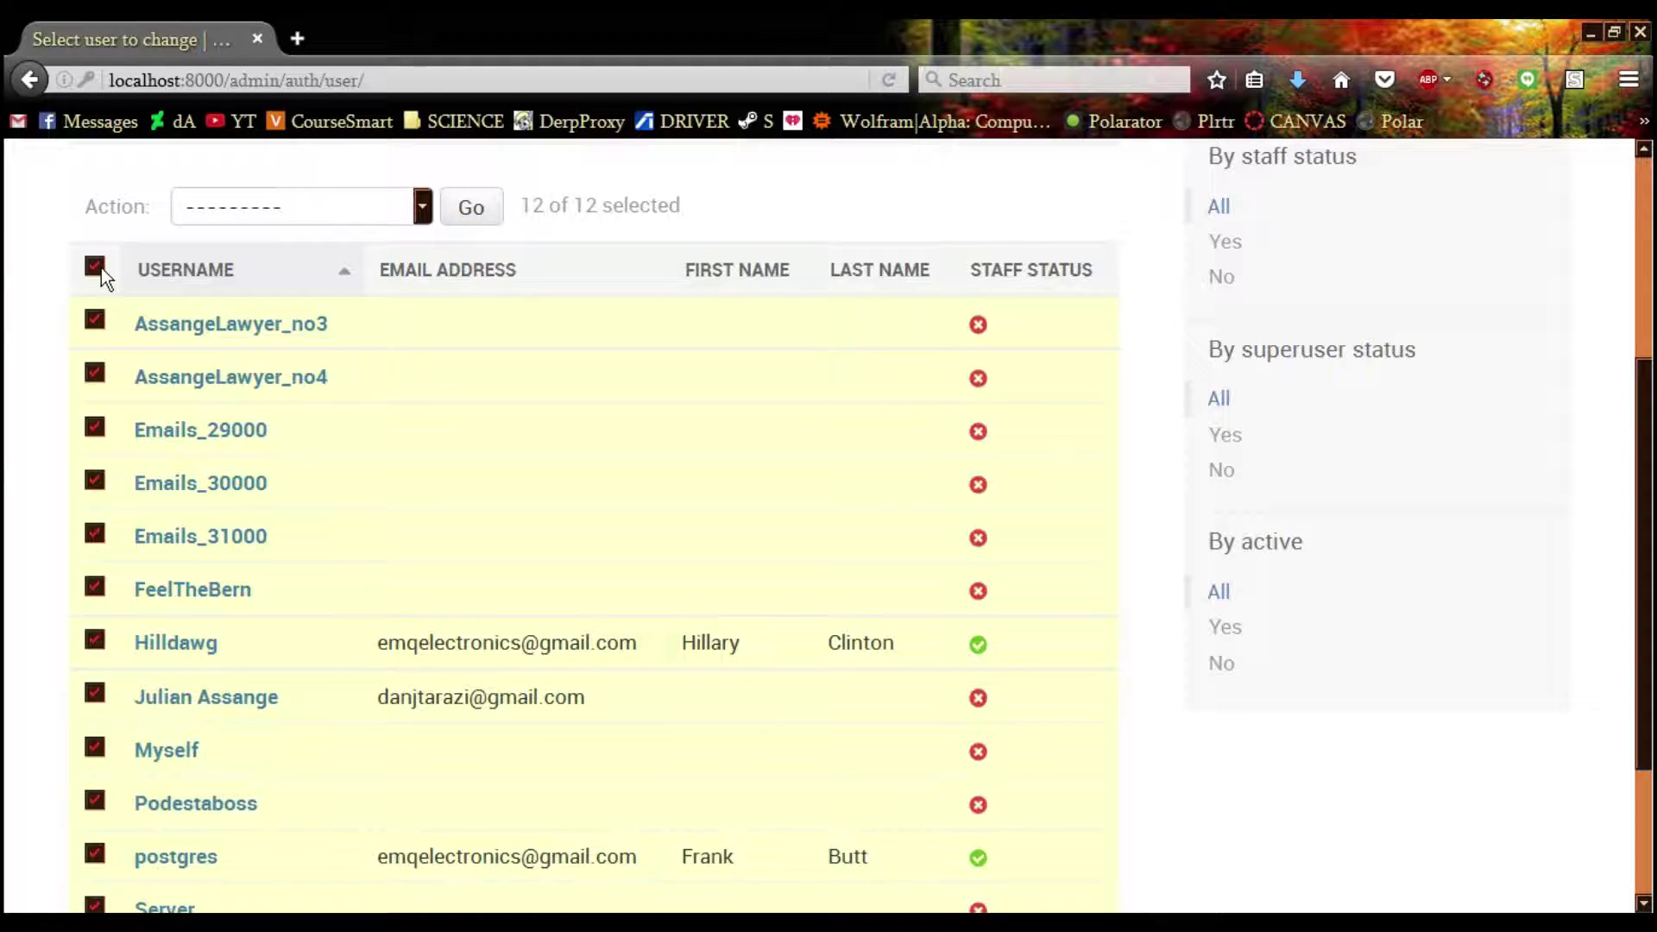
{"action": "scroll", "coordinate": [44, 376], "scroll_direction": "down", "scroll_amount": 2}
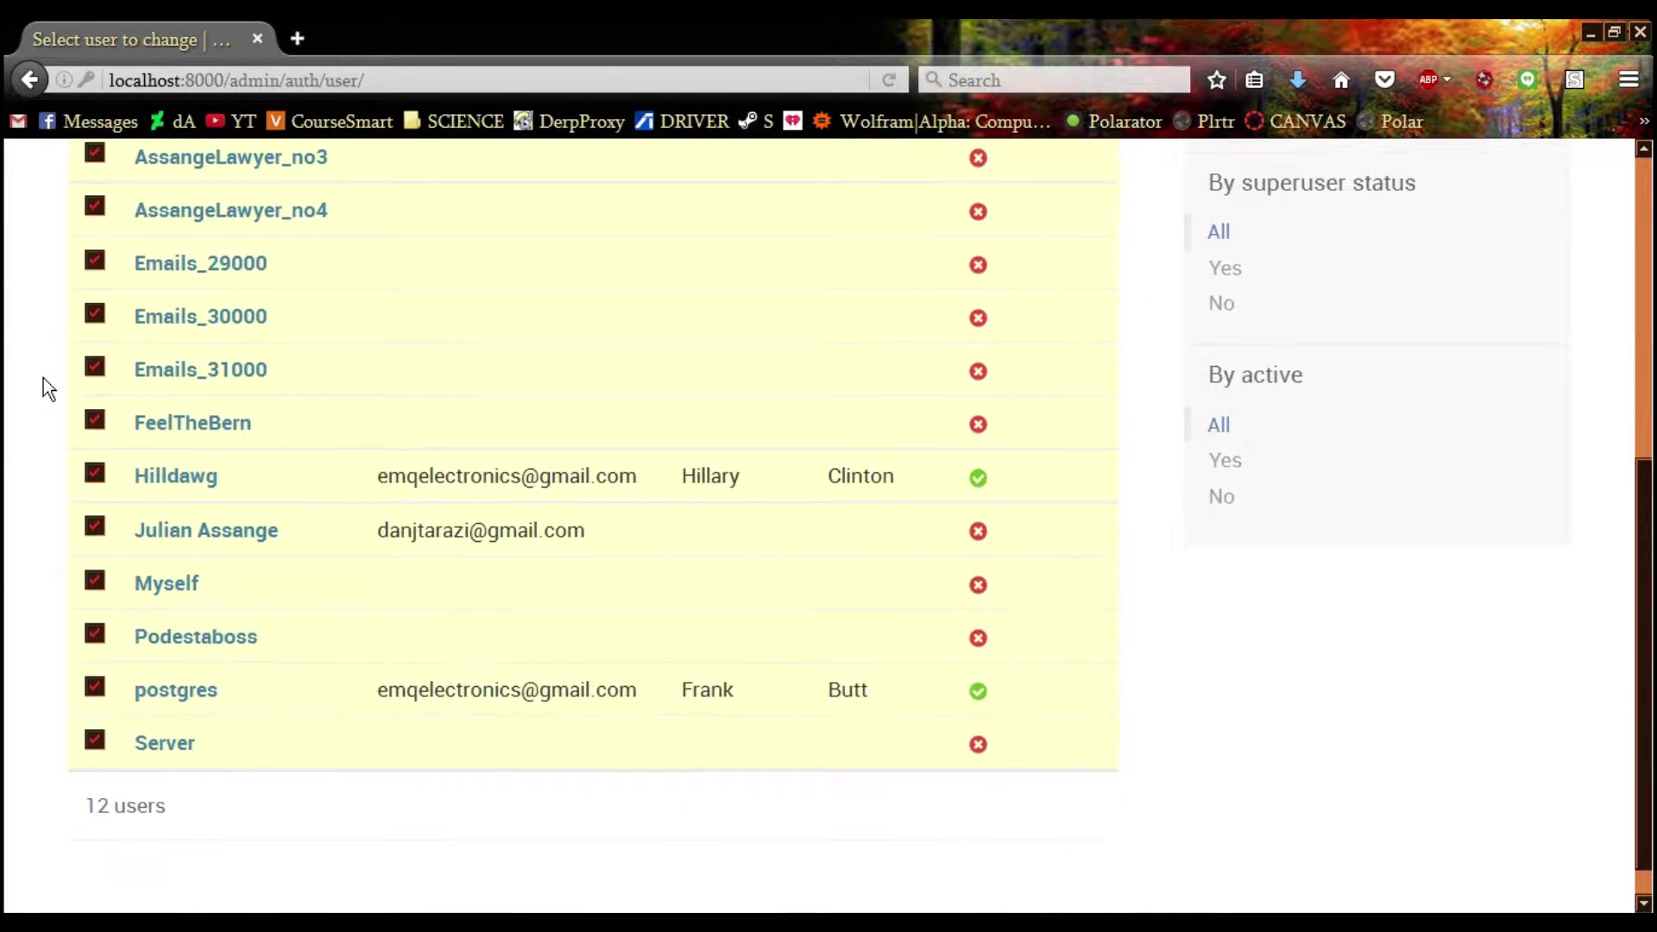
Deselect the two staff accounts and delete the other 10 selected users
{"action": "left_click", "coordinate": [91, 476]}
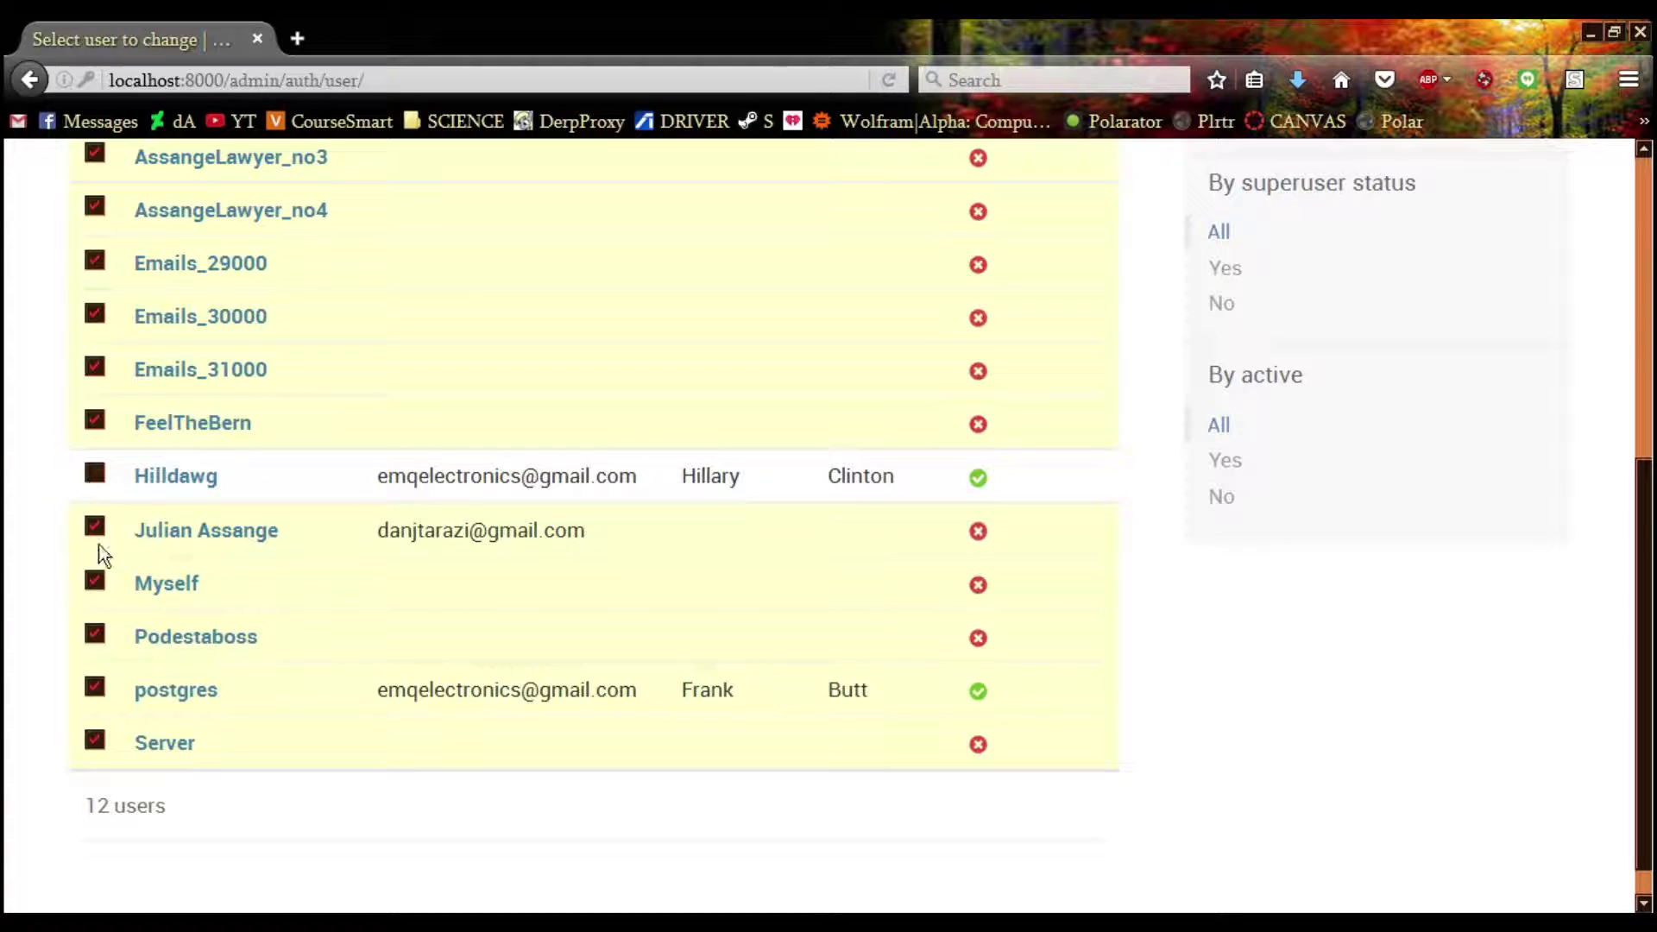
{"action": "left_click", "coordinate": [92, 689]}
{"action": "scroll", "coordinate": [43, 626], "scroll_direction": "up", "scroll_amount": 6}
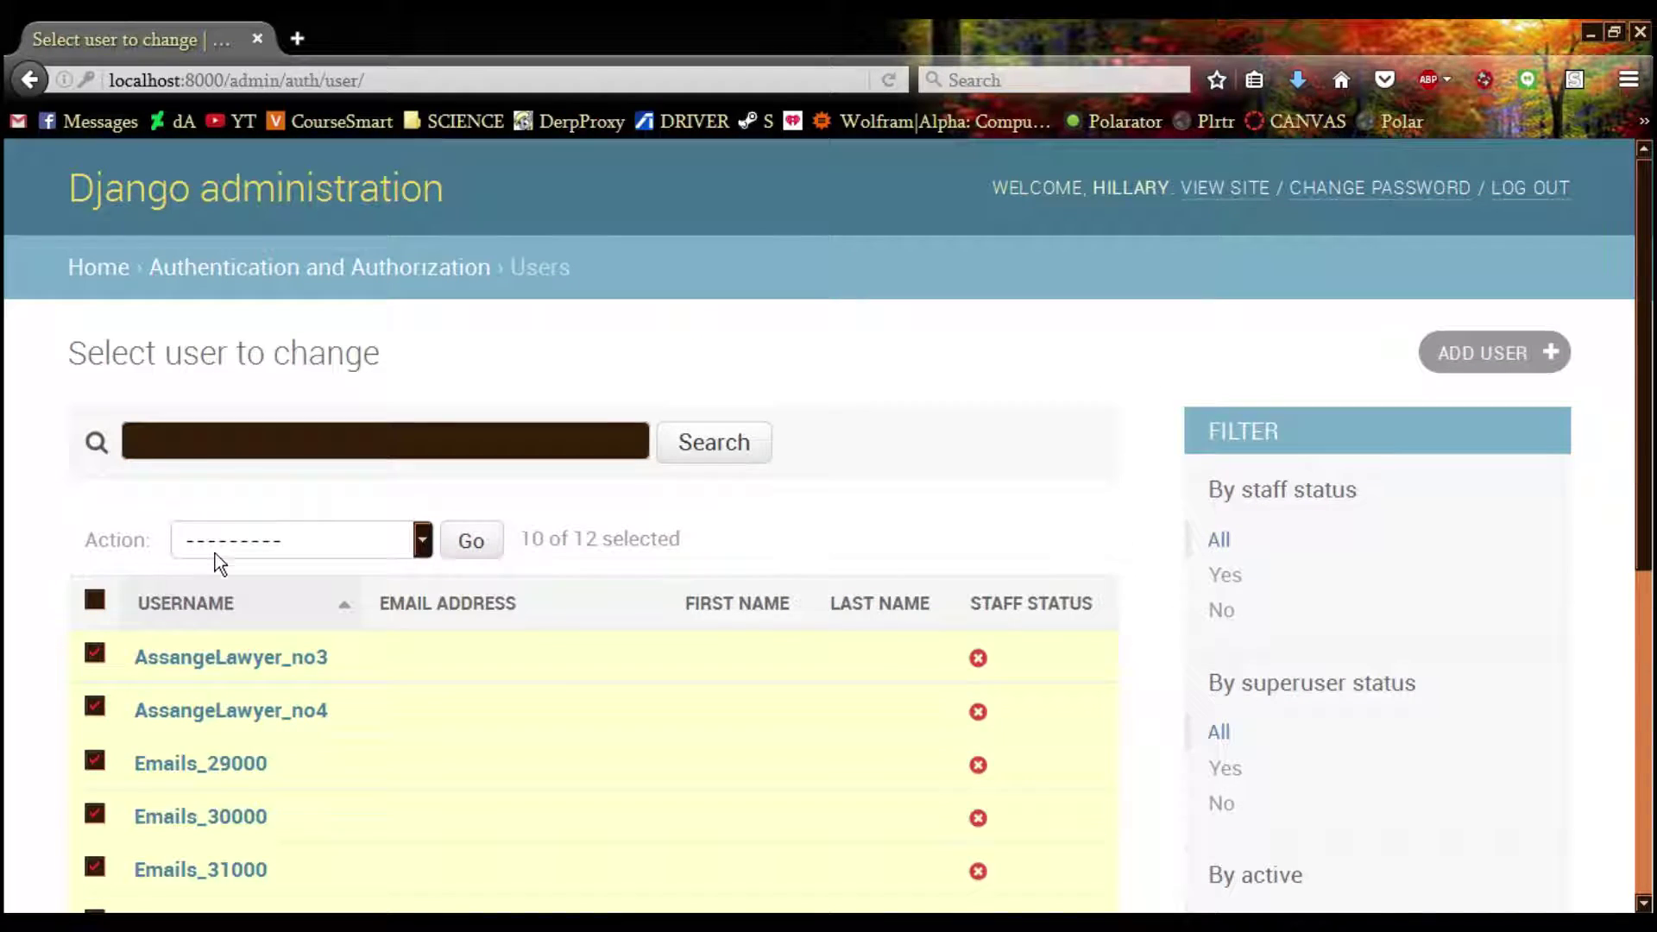
{"action": "left_click", "coordinate": [217, 542]}
{"action": "left_click", "coordinate": [232, 609]}
{"action": "left_click", "coordinate": [470, 541]}
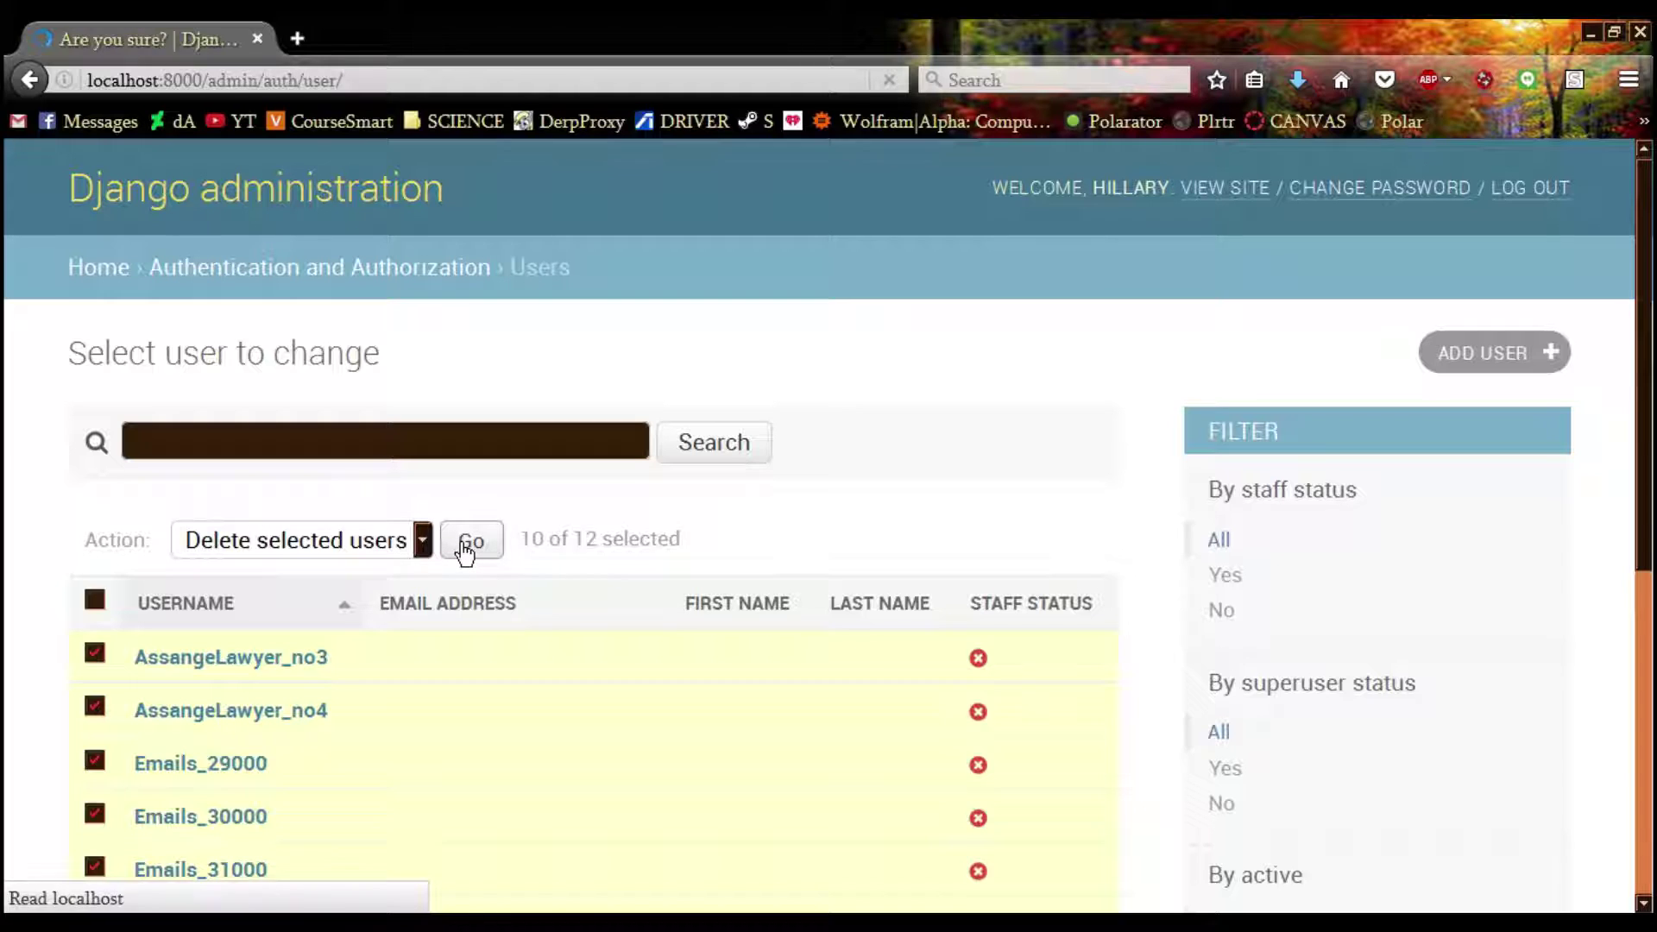
{"action": "scroll", "coordinate": [465, 554], "scroll_direction": "down", "scroll_amount": 3}
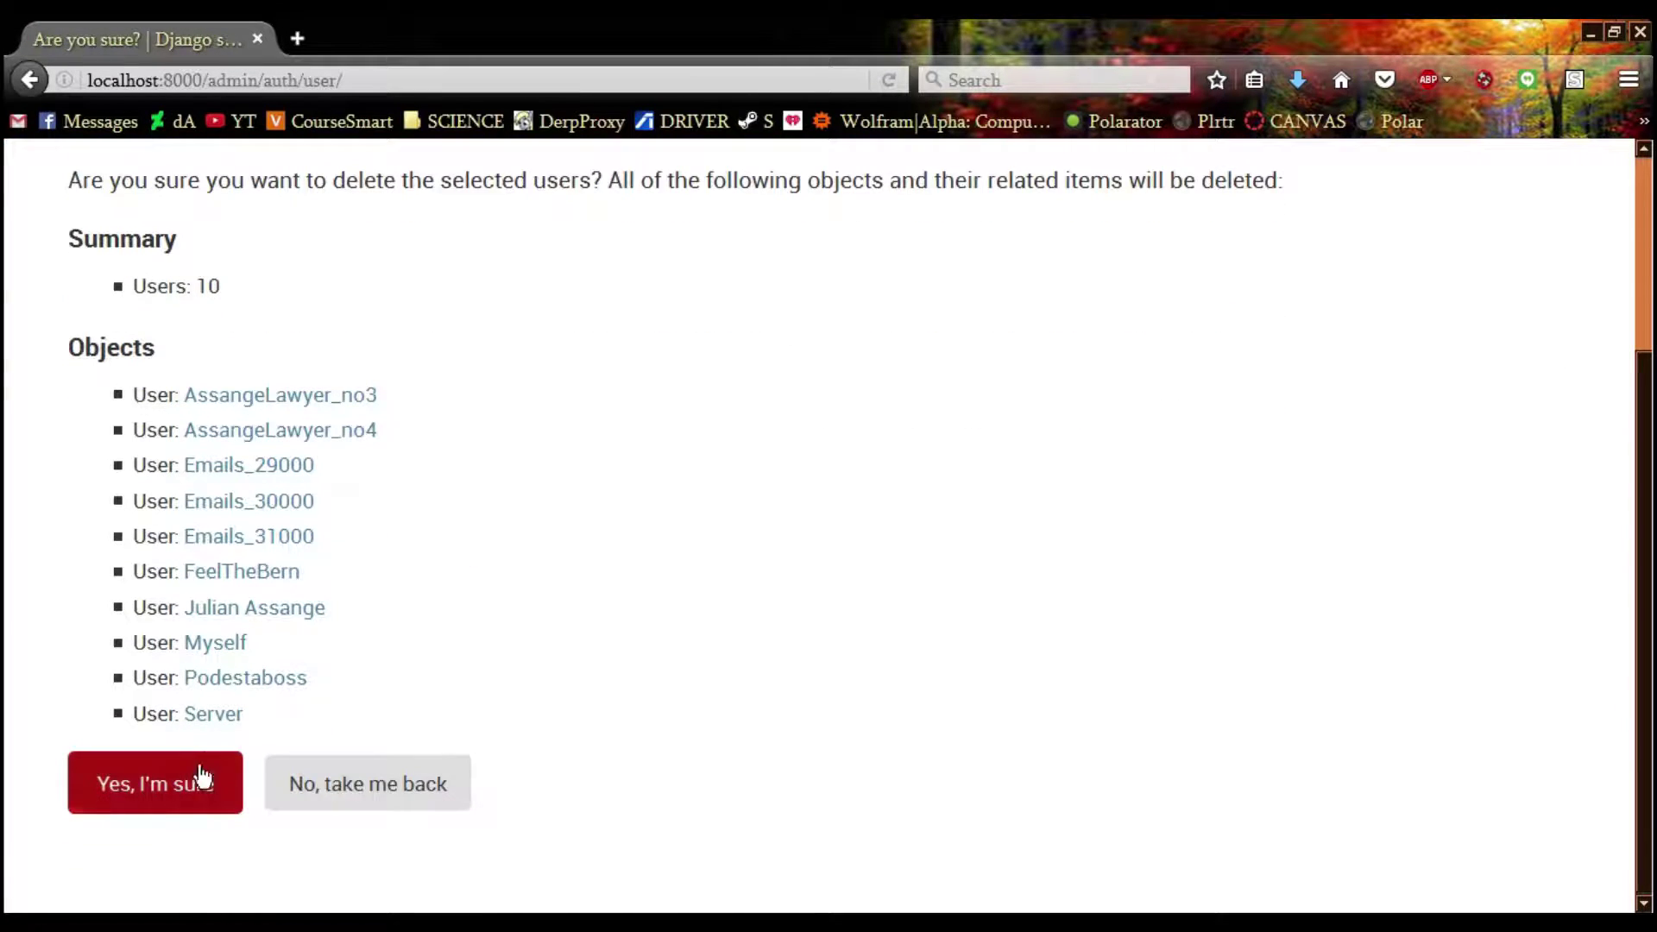
{"action": "left_click", "coordinate": [229, 785]}
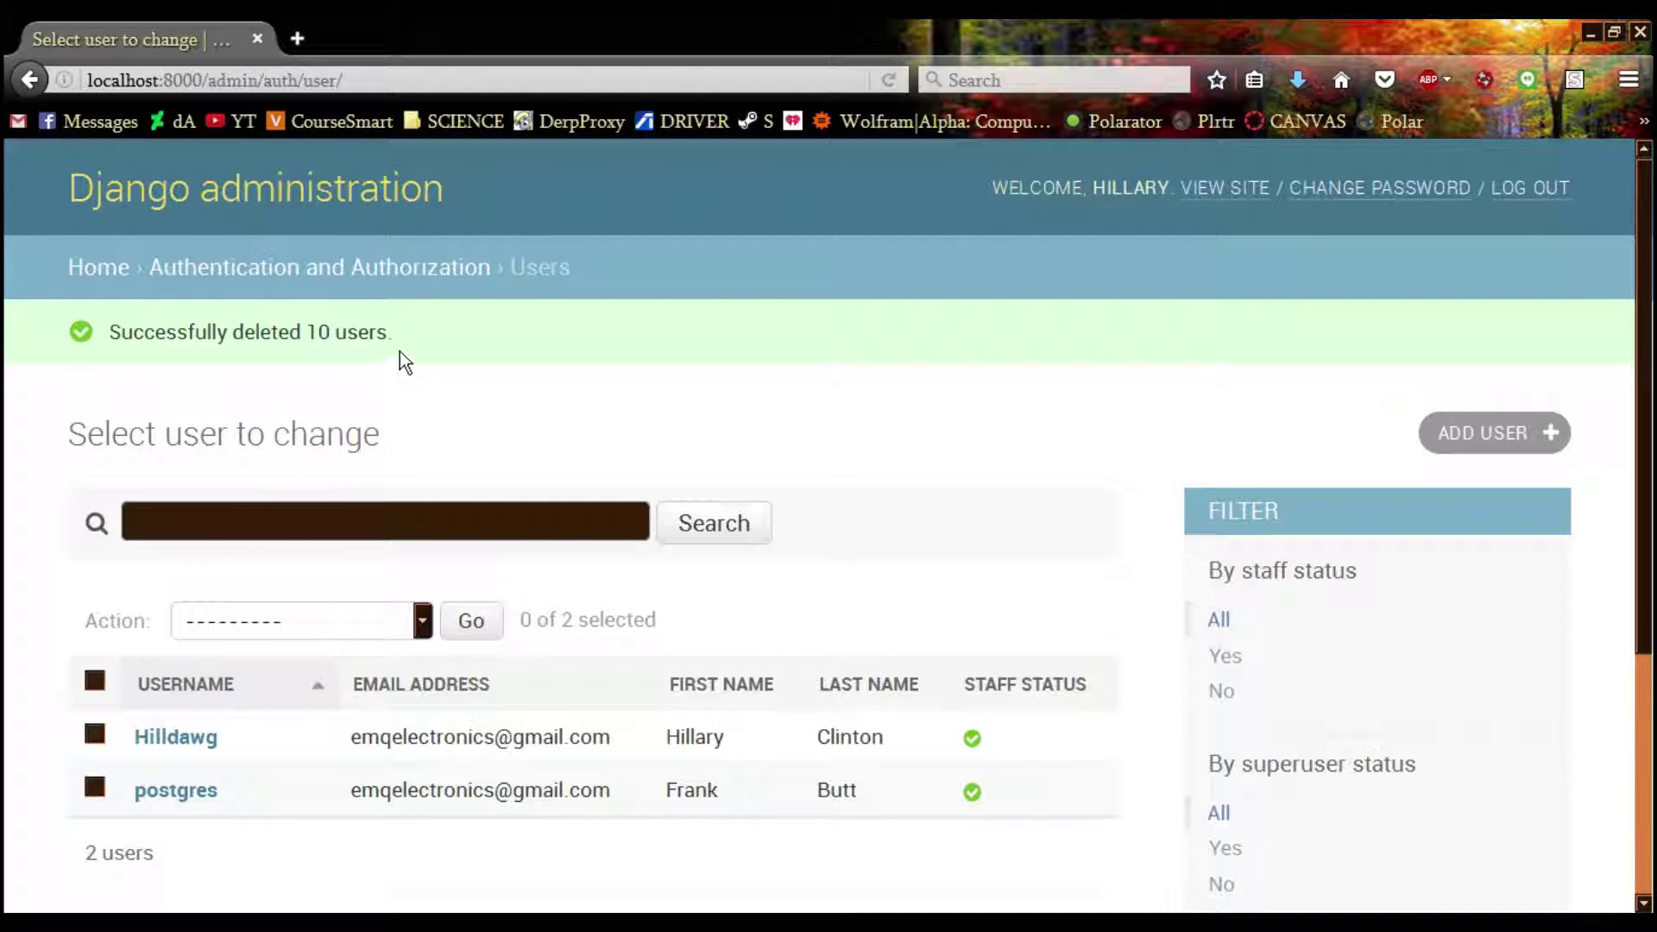
Go from admin home to Users and open the first user's account details
{"action": "left_click", "coordinate": [87, 269]}
{"action": "scroll", "coordinate": [95, 328], "scroll_direction": "down", "scroll_amount": 2}
{"action": "left_click", "coordinate": [111, 318]}
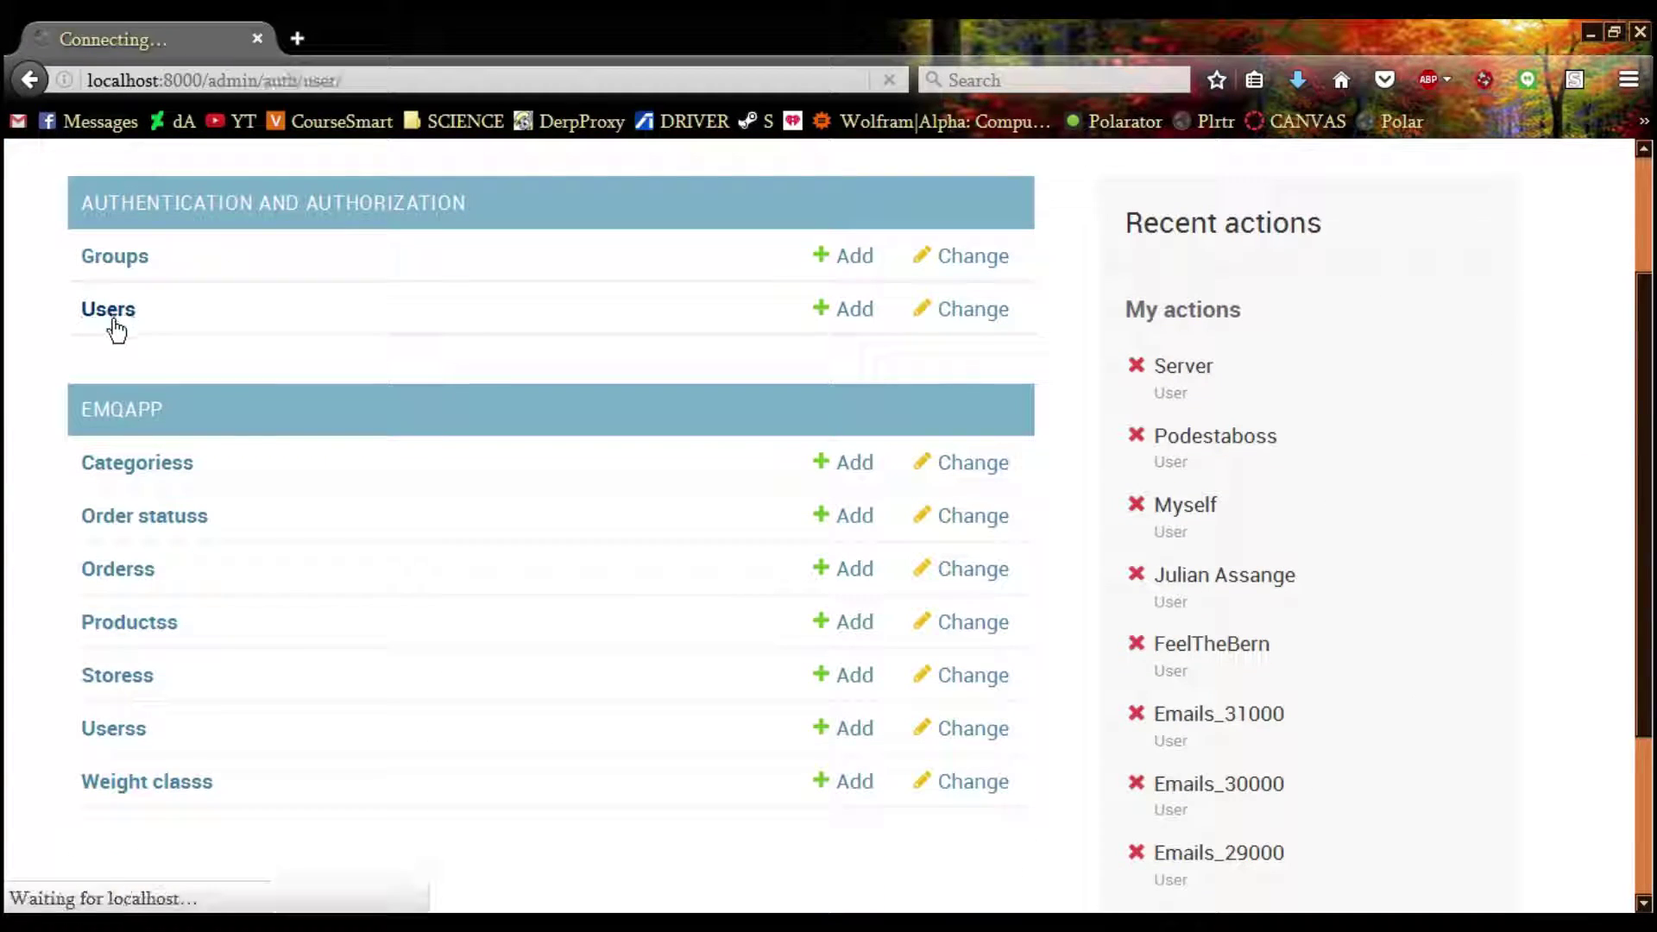
{"action": "scroll", "coordinate": [138, 466], "scroll_direction": "down", "scroll_amount": 3}
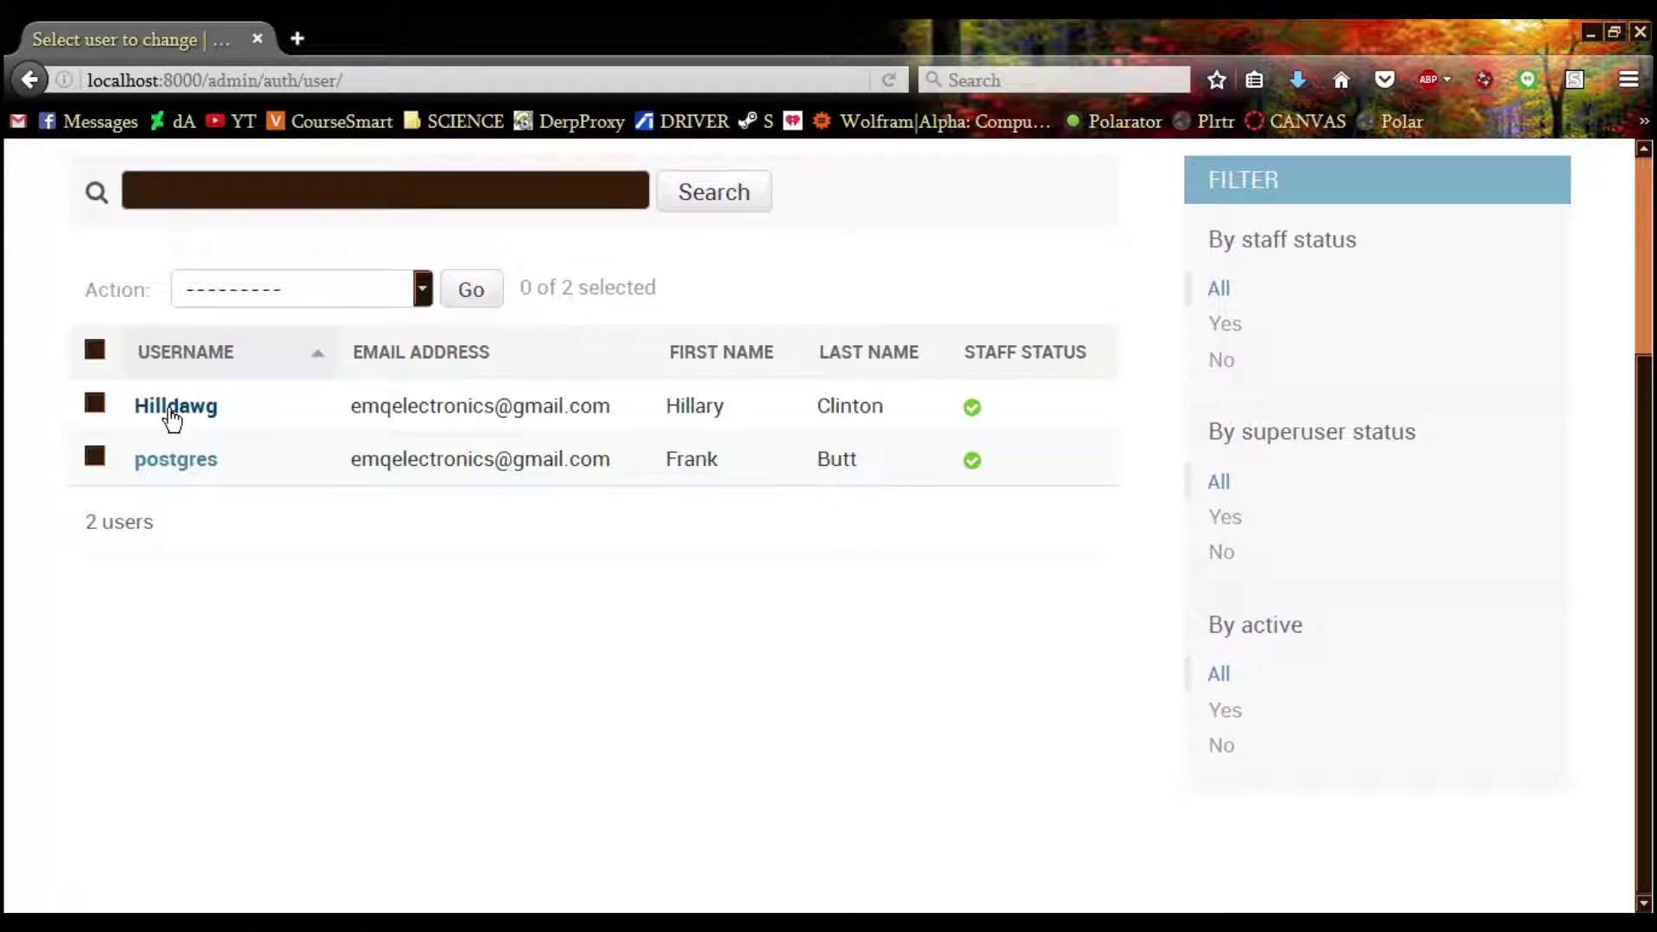
{"action": "left_click", "coordinate": [172, 412]}
{"action": "scroll", "coordinate": [309, 414], "scroll_direction": "down", "scroll_amount": 9}
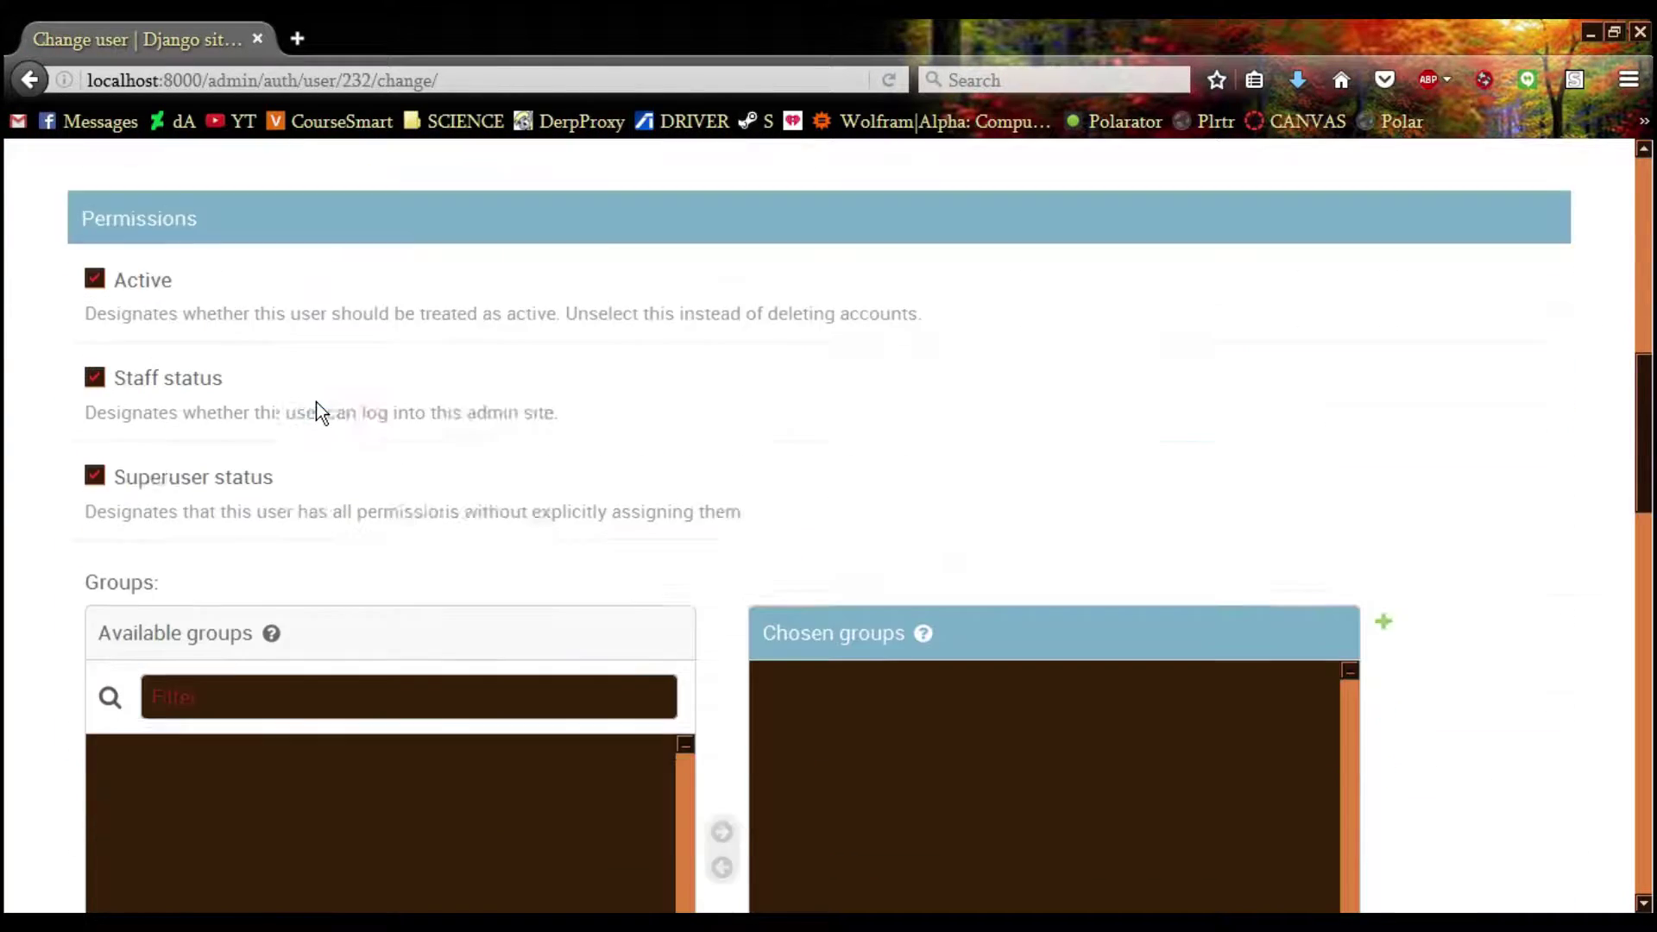
{"action": "scroll", "coordinate": [215, 380], "scroll_direction": "down", "scroll_amount": 3}
{"action": "scroll", "coordinate": [62, 355], "scroll_direction": "up", "scroll_amount": 10}
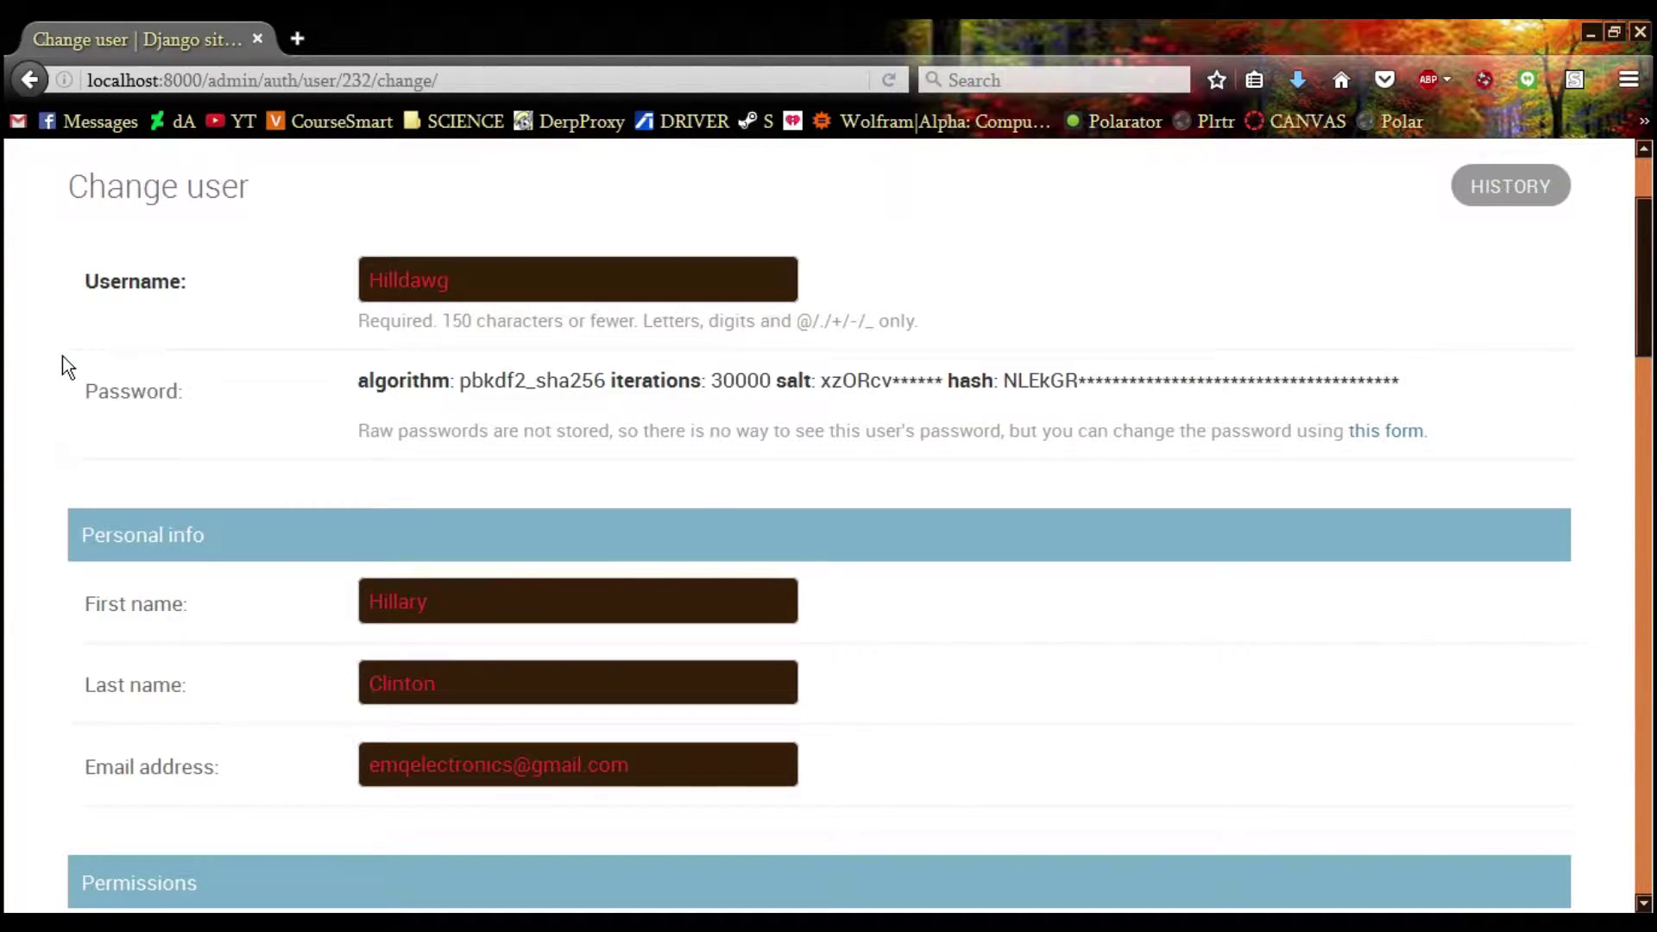
{"action": "scroll", "coordinate": [176, 404], "scroll_direction": "up", "scroll_amount": 2}
{"action": "scroll", "coordinate": [176, 406], "scroll_direction": "down", "scroll_amount": 8}
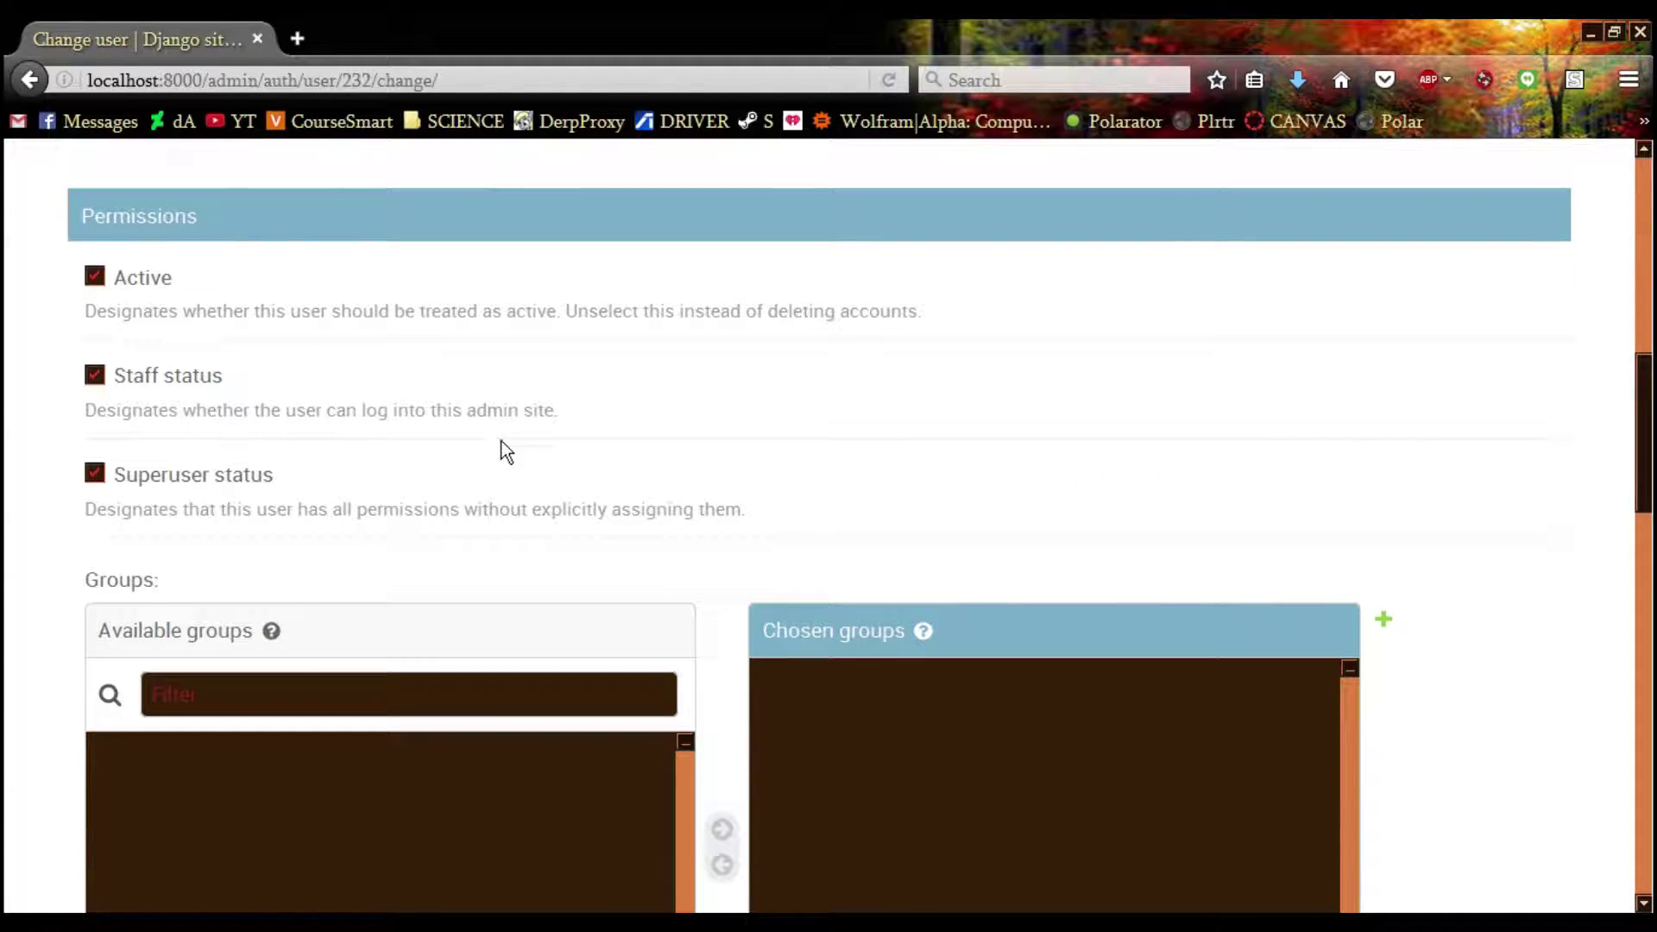
{"action": "scroll", "coordinate": [806, 577], "scroll_direction": "down", "scroll_amount": 6}
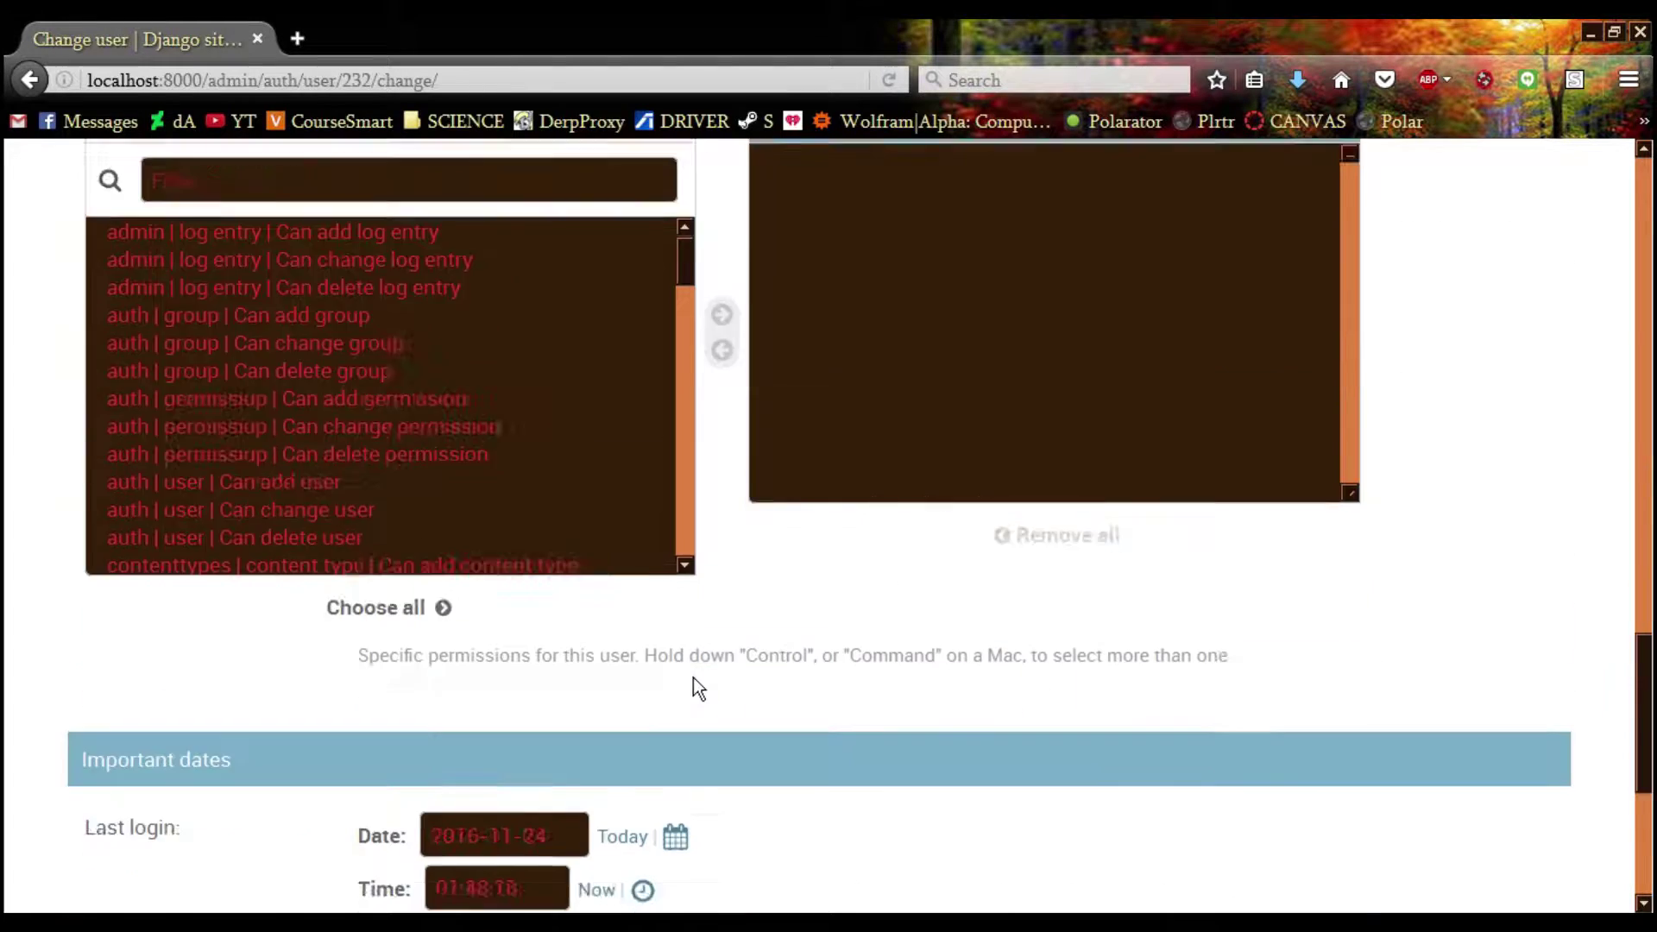
{"action": "scroll", "coordinate": [691, 669], "scroll_direction": "up", "scroll_amount": 6}
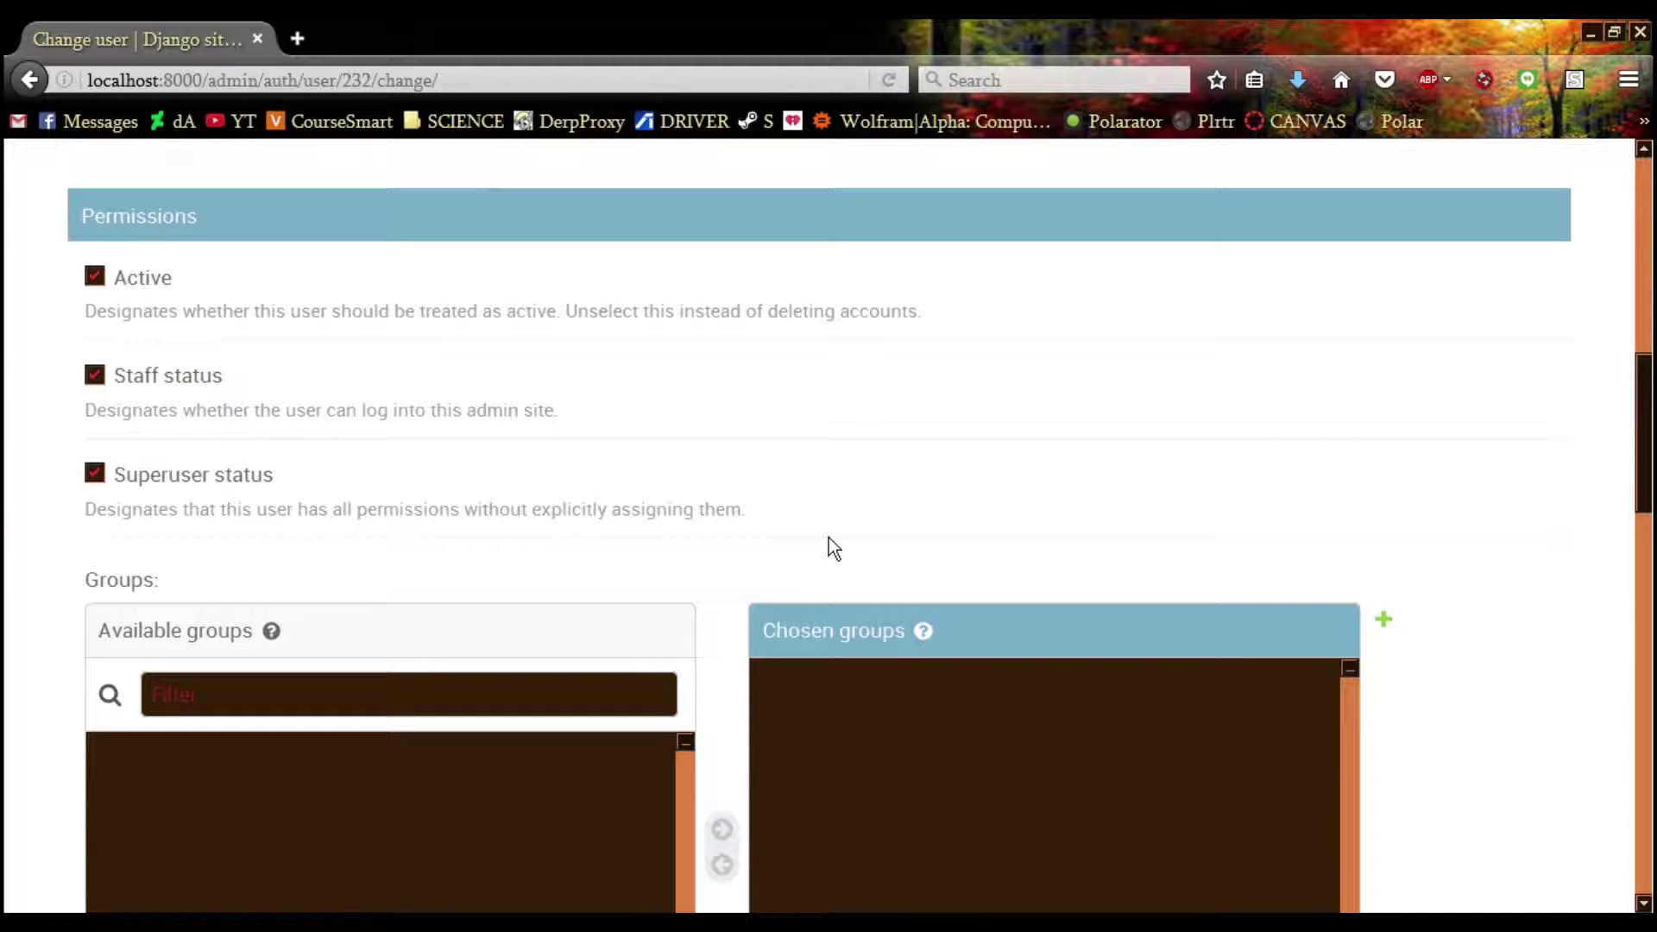
Highlight the Superuser, Staff and Active status explanations
{"action": "left_click_drag", "start_coordinate": [747, 474], "coordinate": [112, 457]}
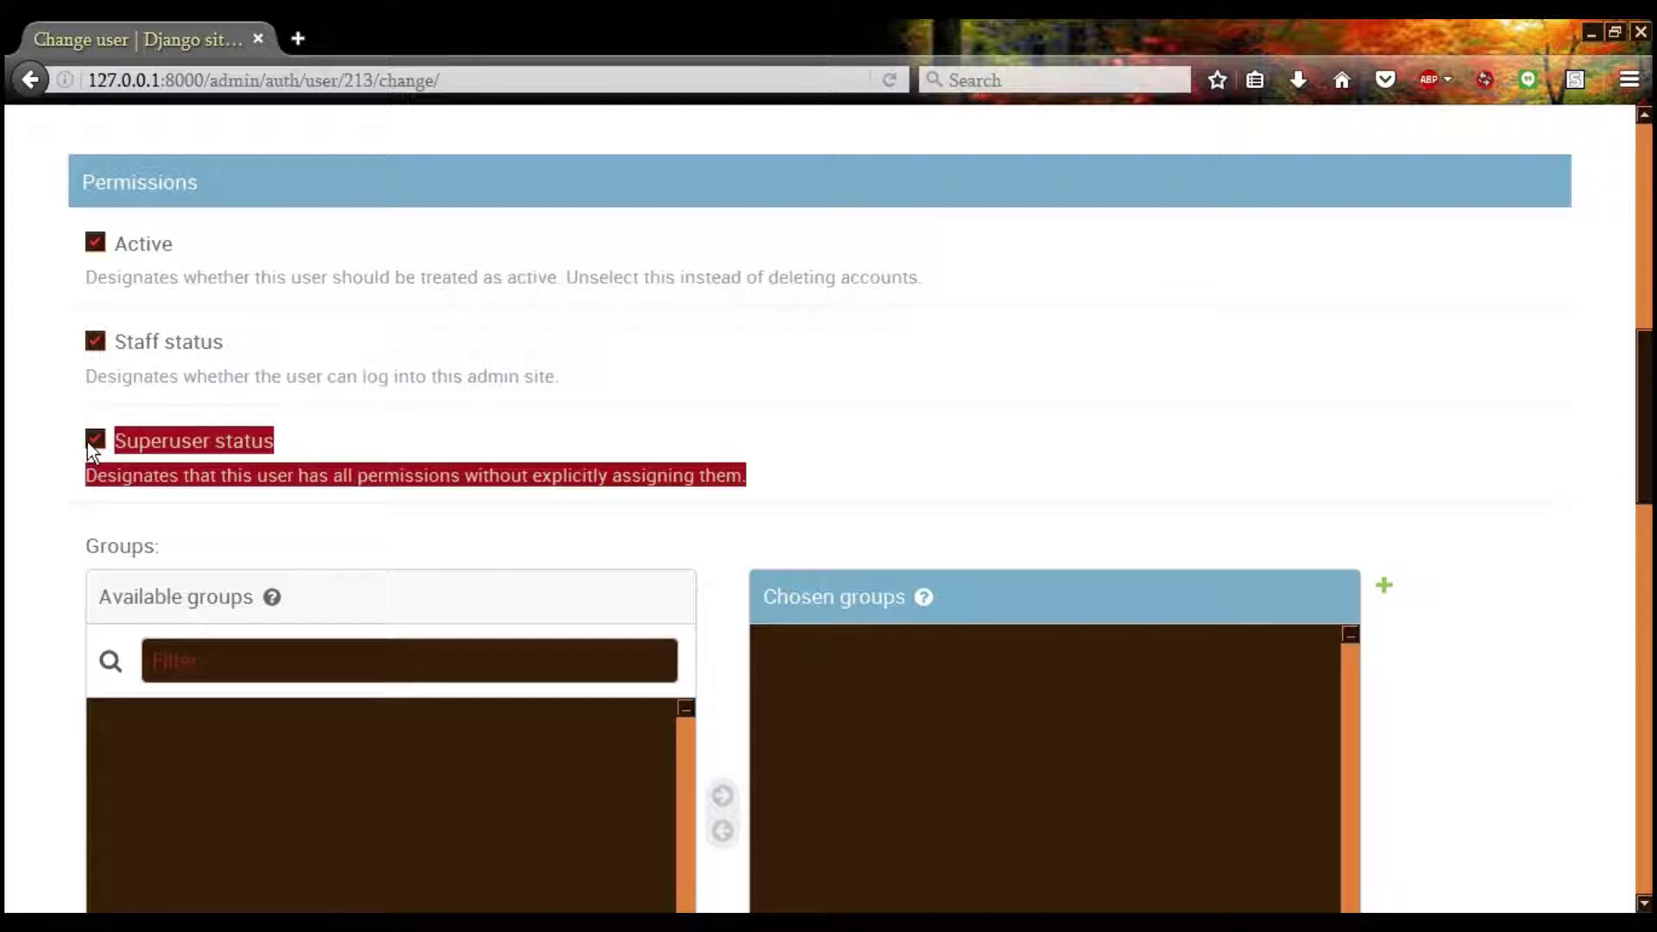
{"action": "left_click_drag", "start_coordinate": [84, 377], "coordinate": [592, 388]}
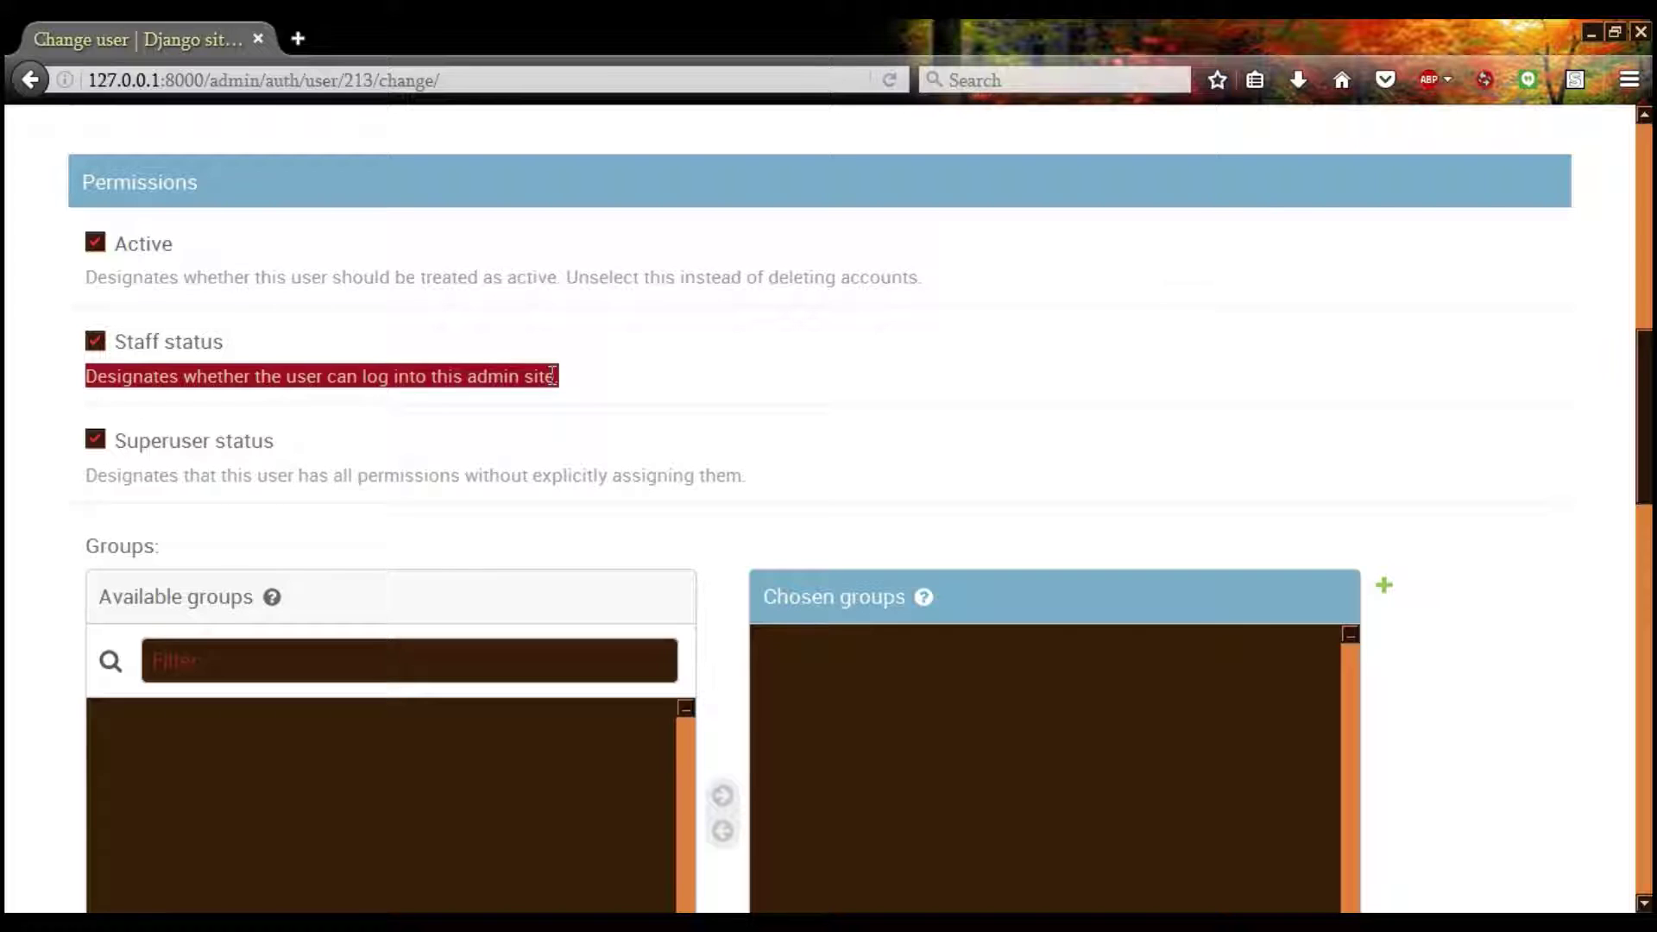
{"action": "scroll", "coordinate": [125, 402], "scroll_direction": "up", "scroll_amount": 2}
{"action": "left_click_drag", "start_coordinate": [87, 440], "coordinate": [944, 462]}
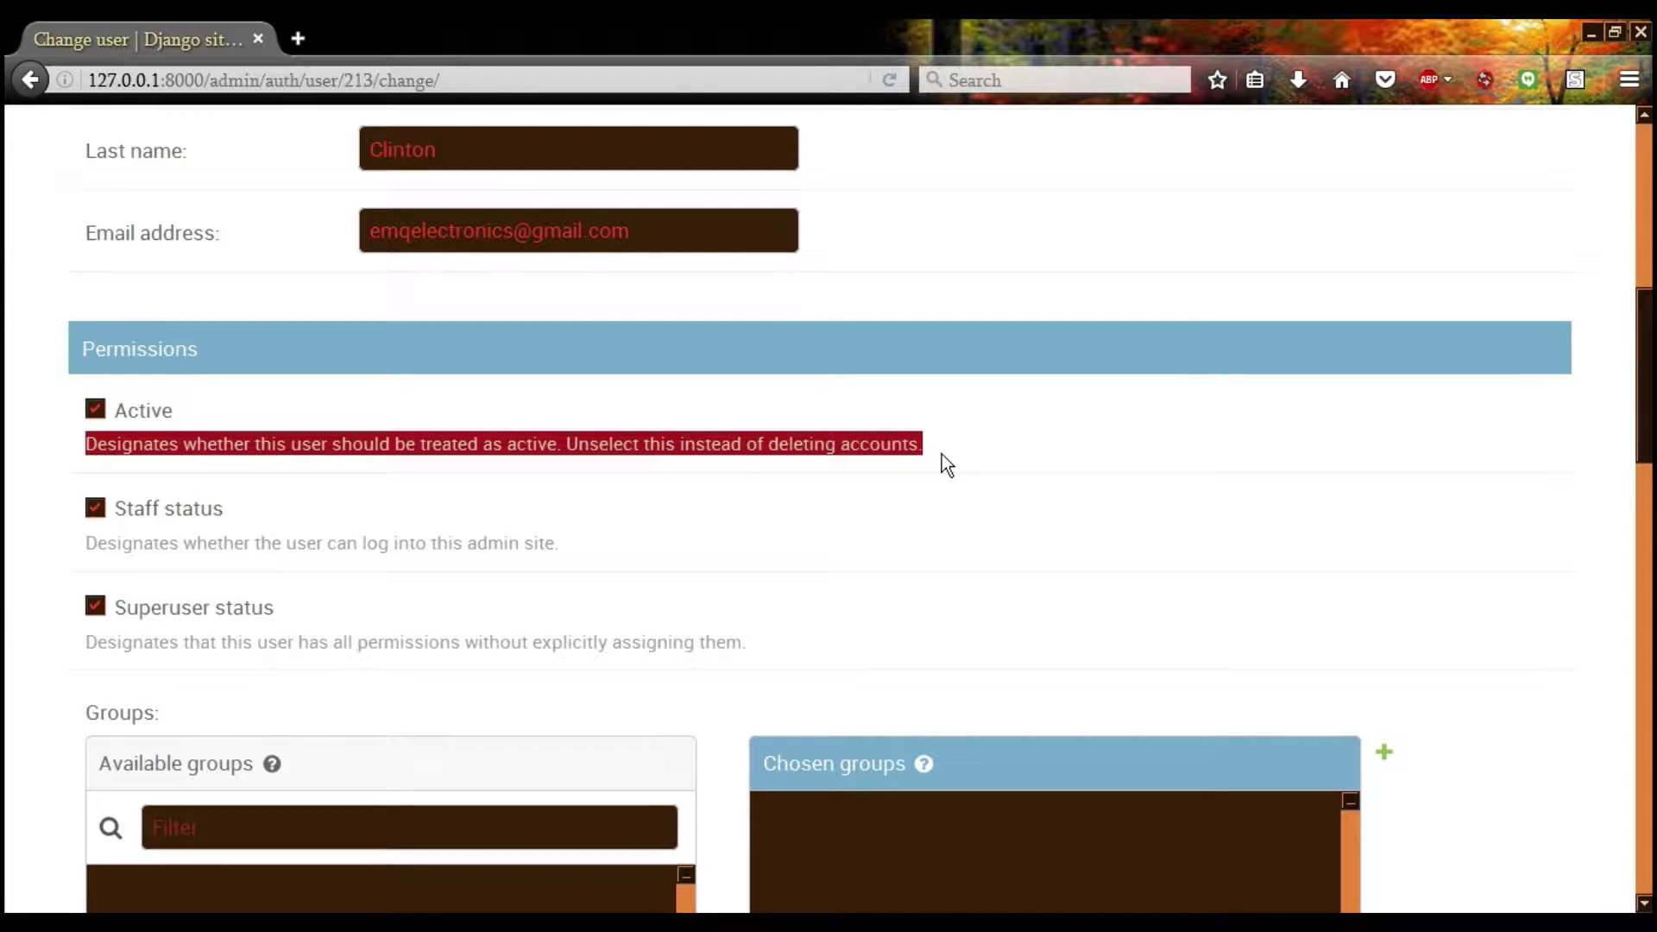
{"action": "left_click", "coordinate": [18, 526]}
Change the Last login date to 2015-11-23 and save the user
{"action": "scroll", "coordinate": [29, 518], "scroll_direction": "down", "scroll_amount": 12}
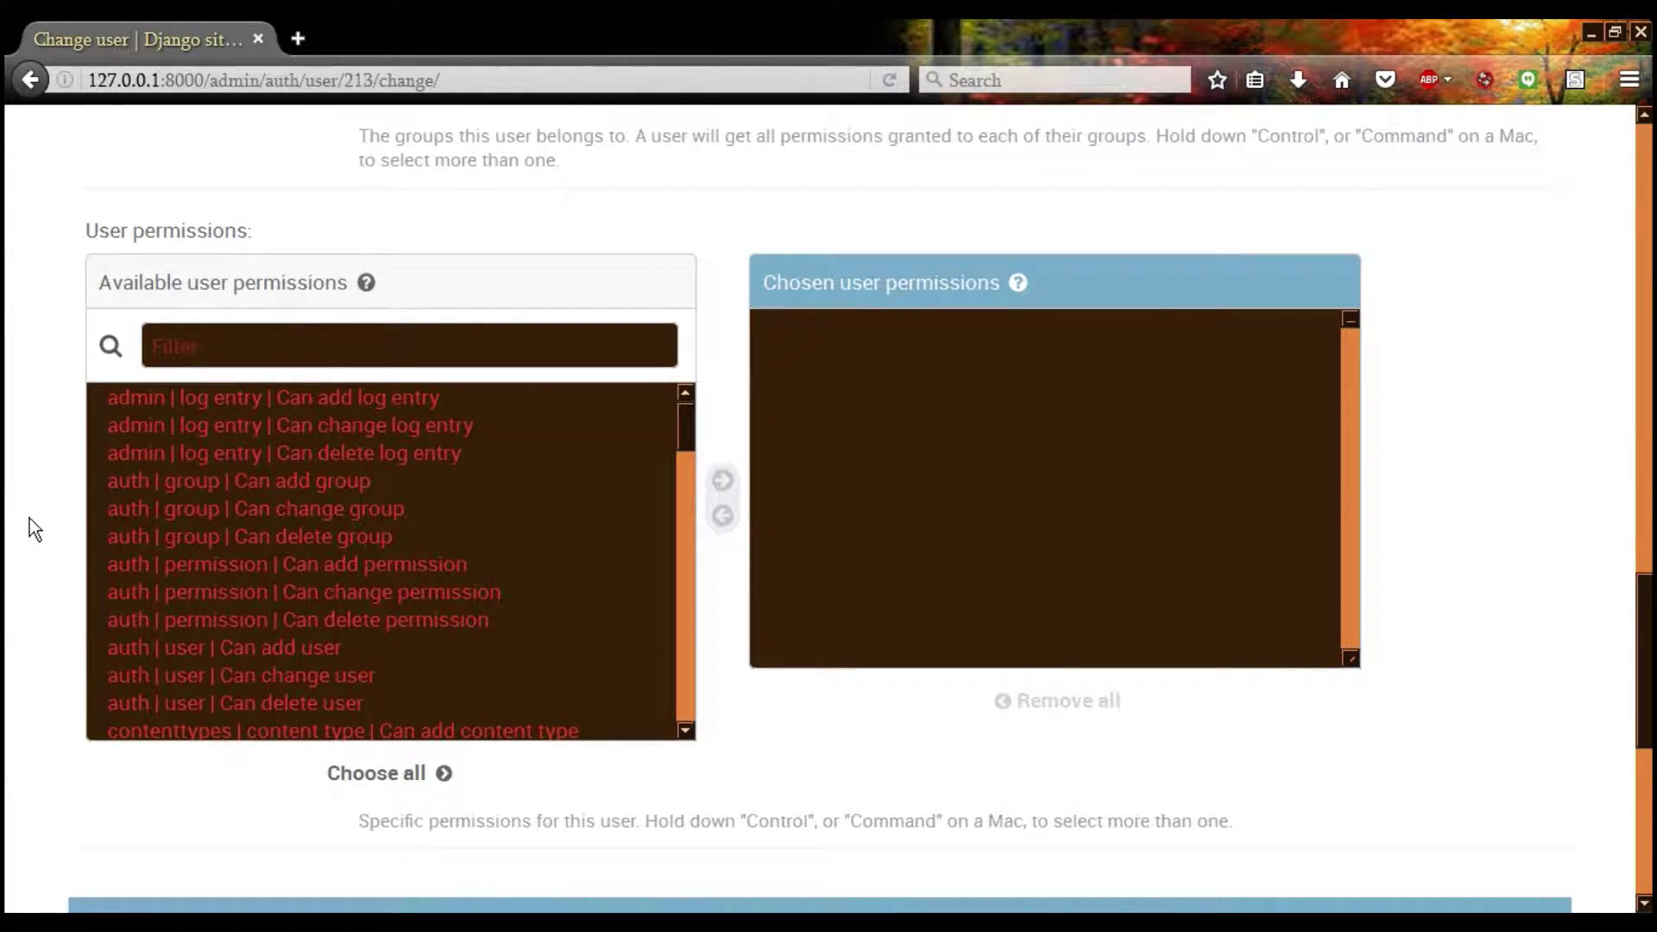
{"action": "scroll", "coordinate": [29, 518], "scroll_direction": "down", "scroll_amount": 7}
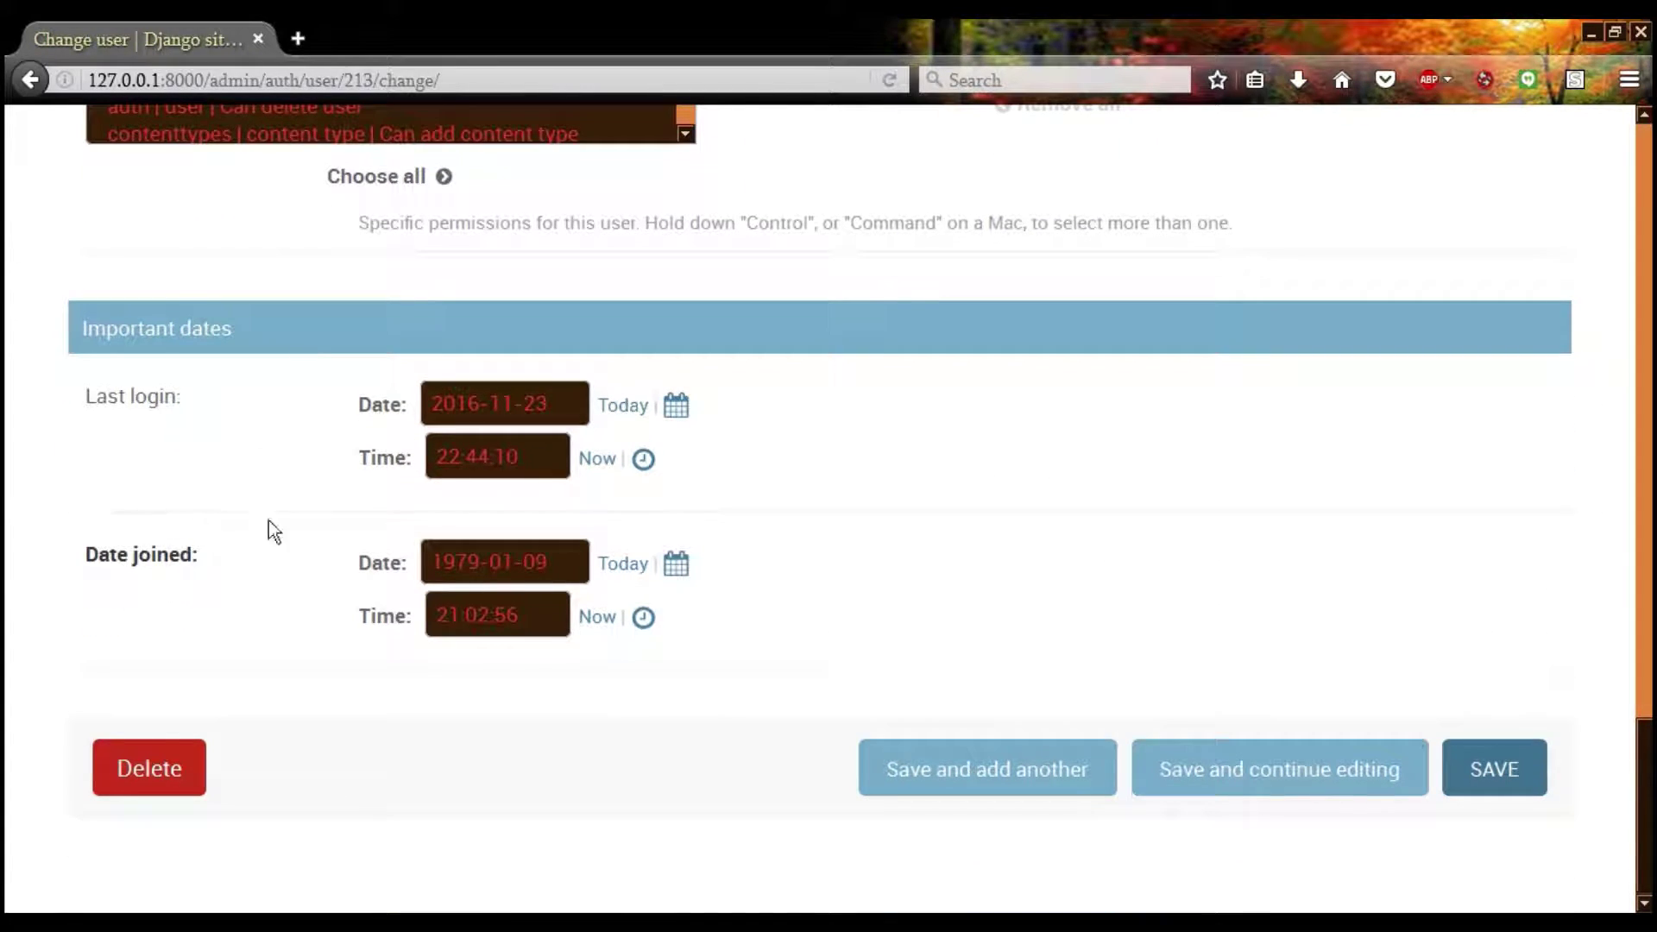
{"action": "left_click_drag", "start_coordinate": [548, 562], "coordinate": [422, 544]}
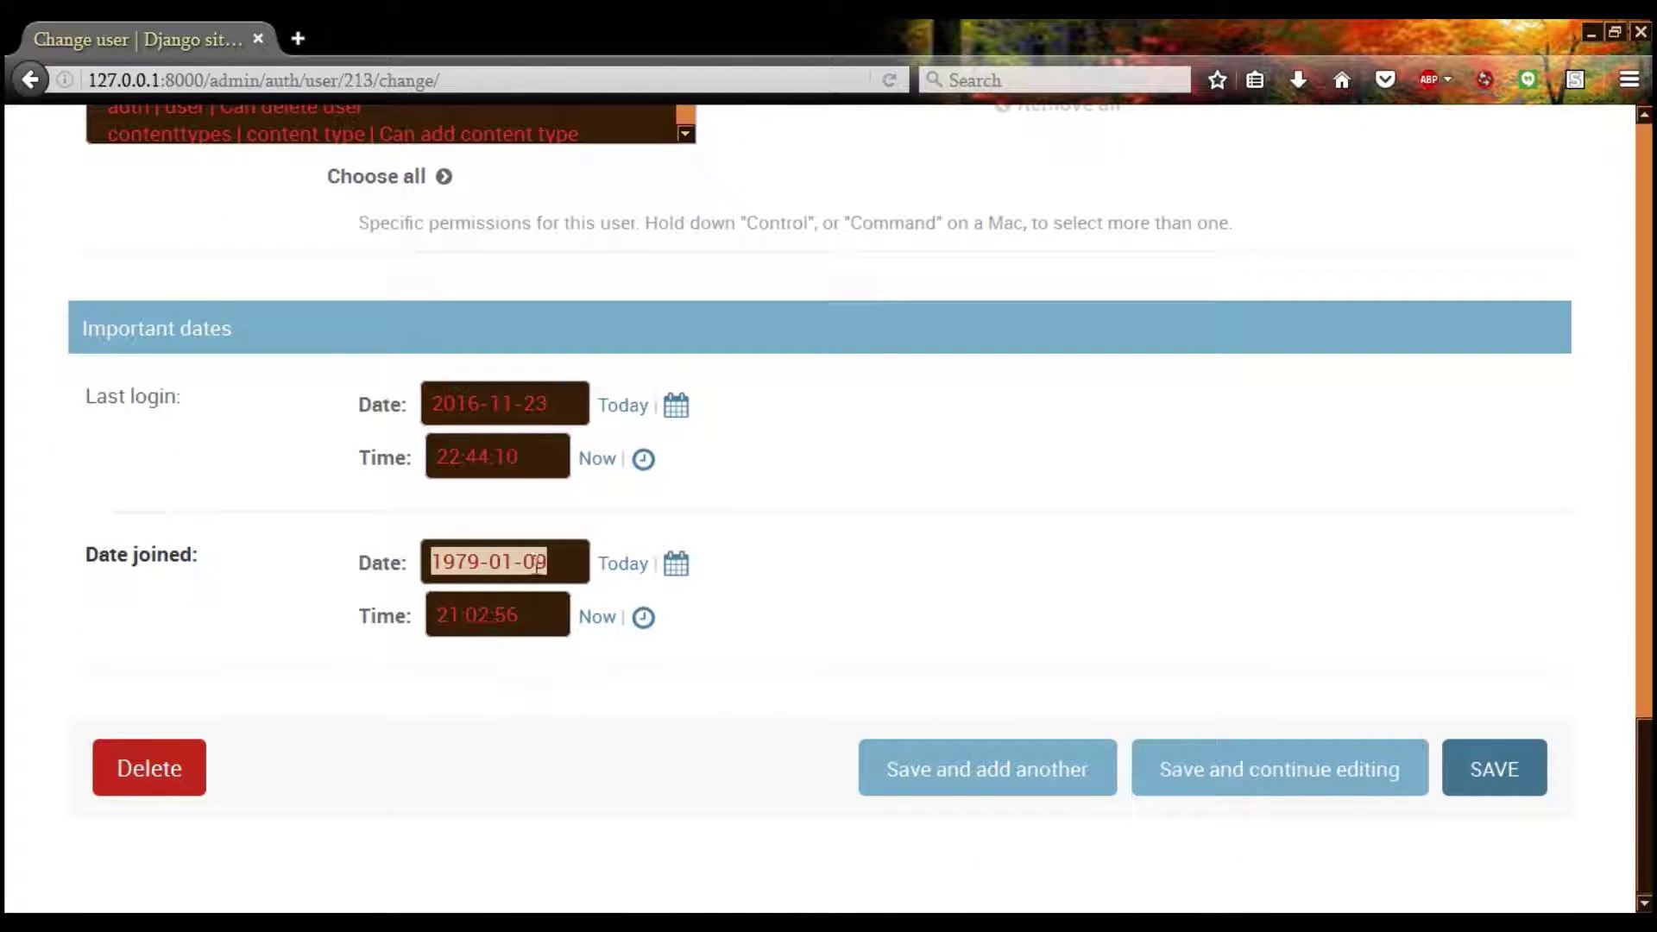
{"action": "left_click_drag", "start_coordinate": [564, 412], "coordinate": [280, 371]}
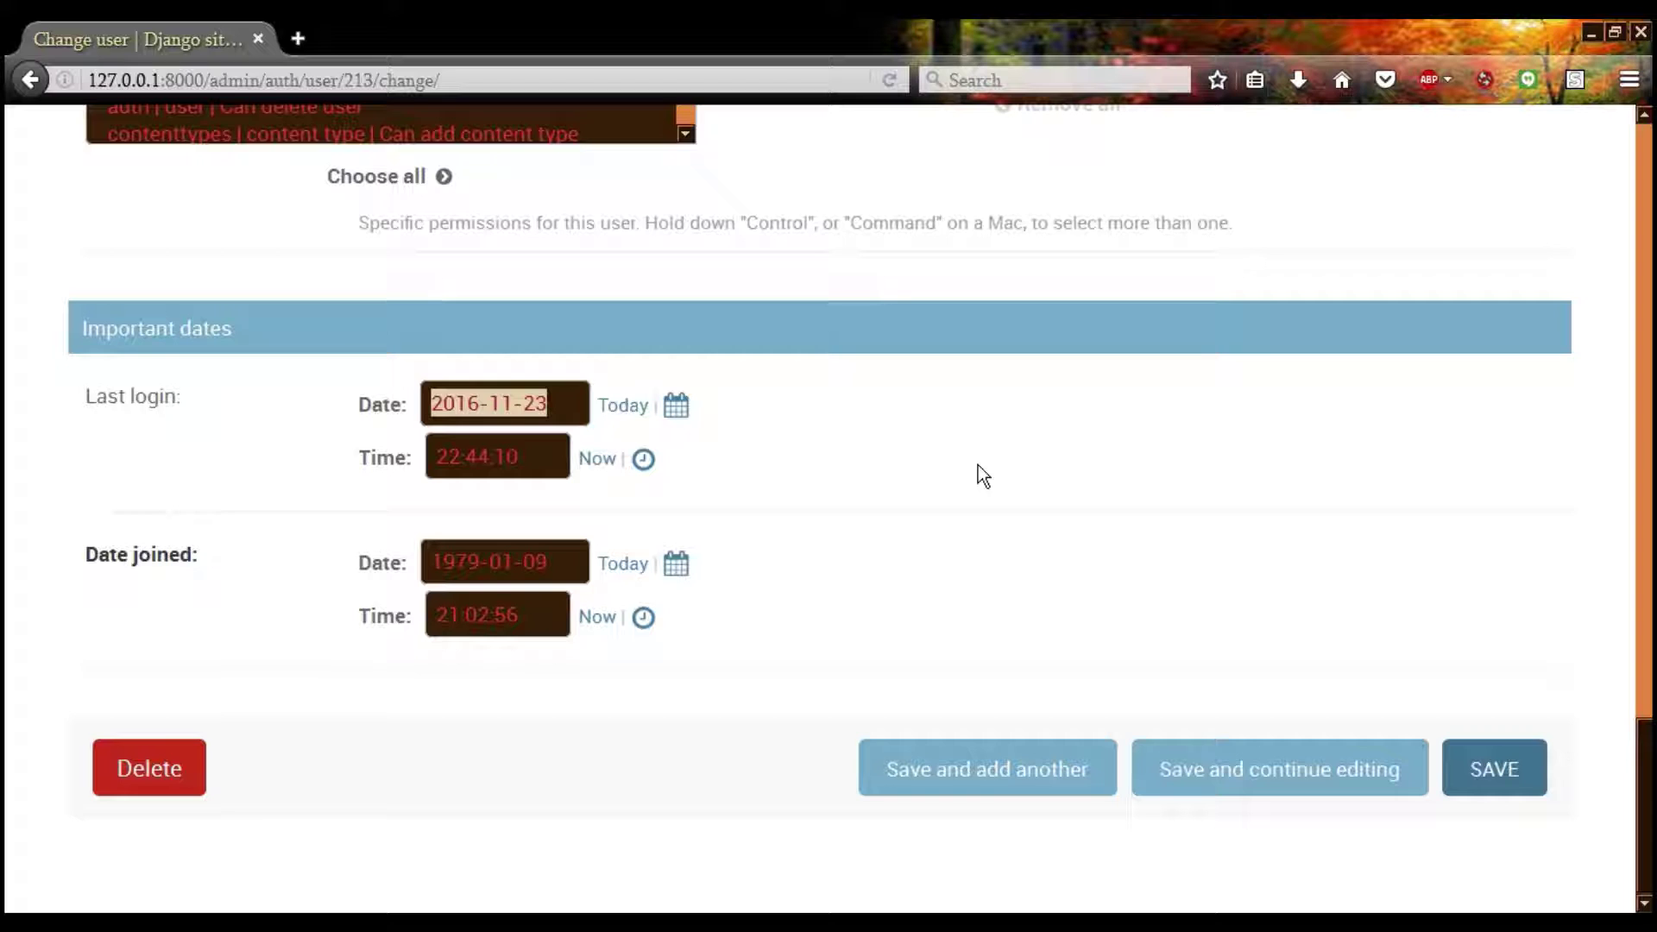
{"action": "left_click", "coordinate": [473, 410]}
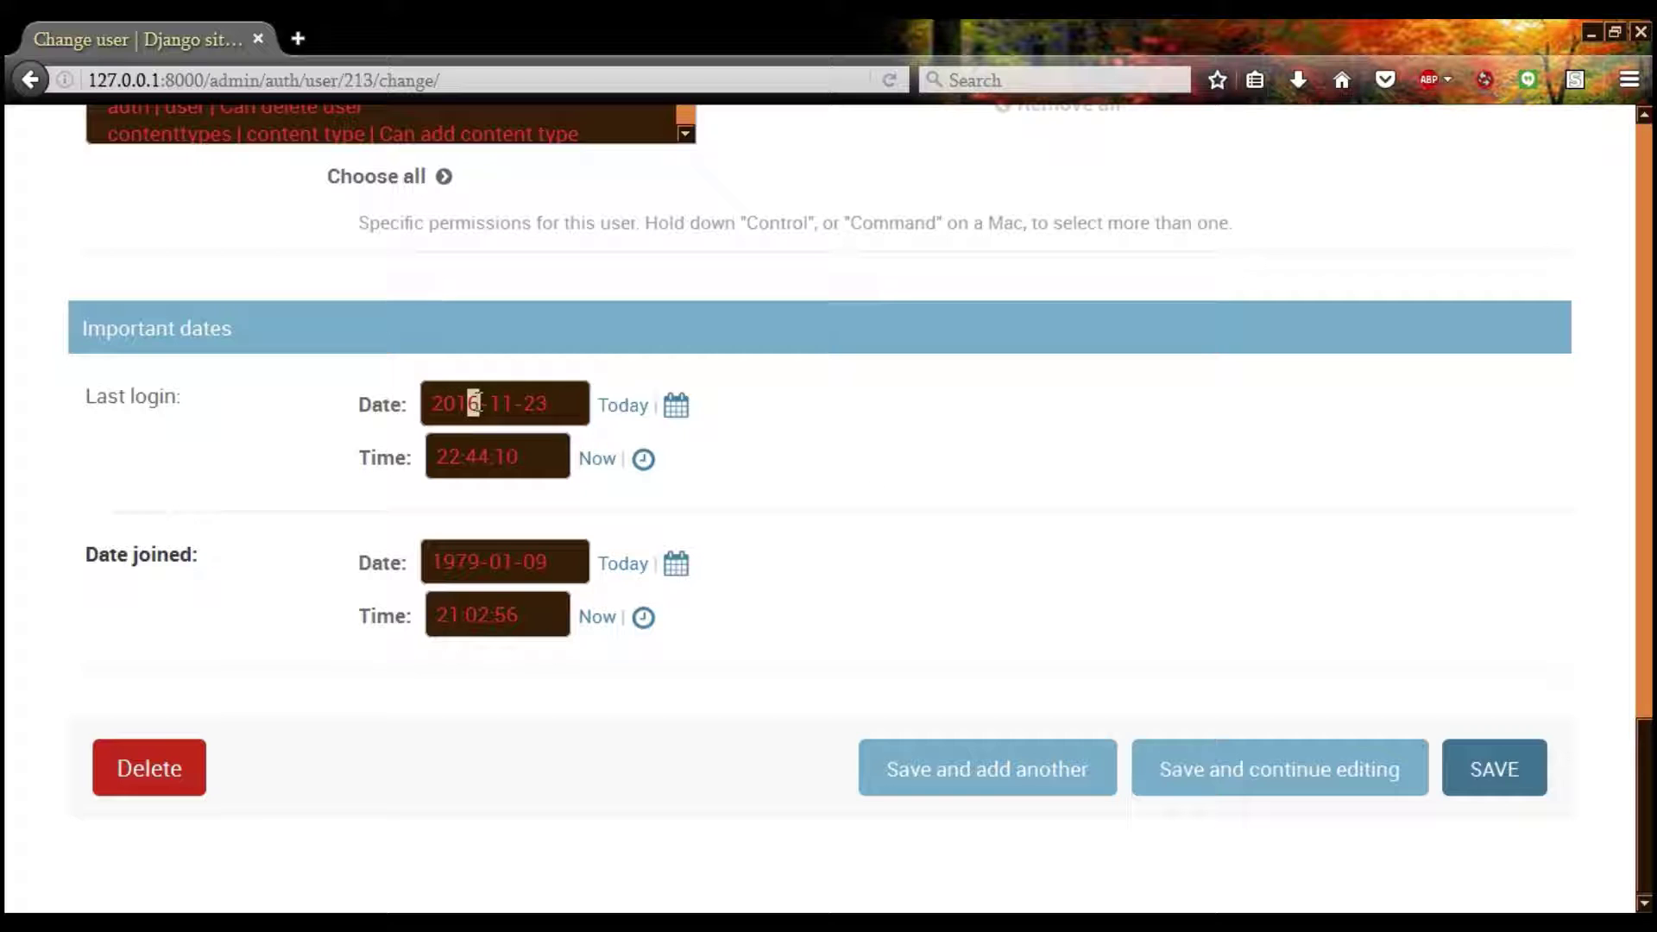
{"action": "left_click", "coordinate": [1498, 764]}
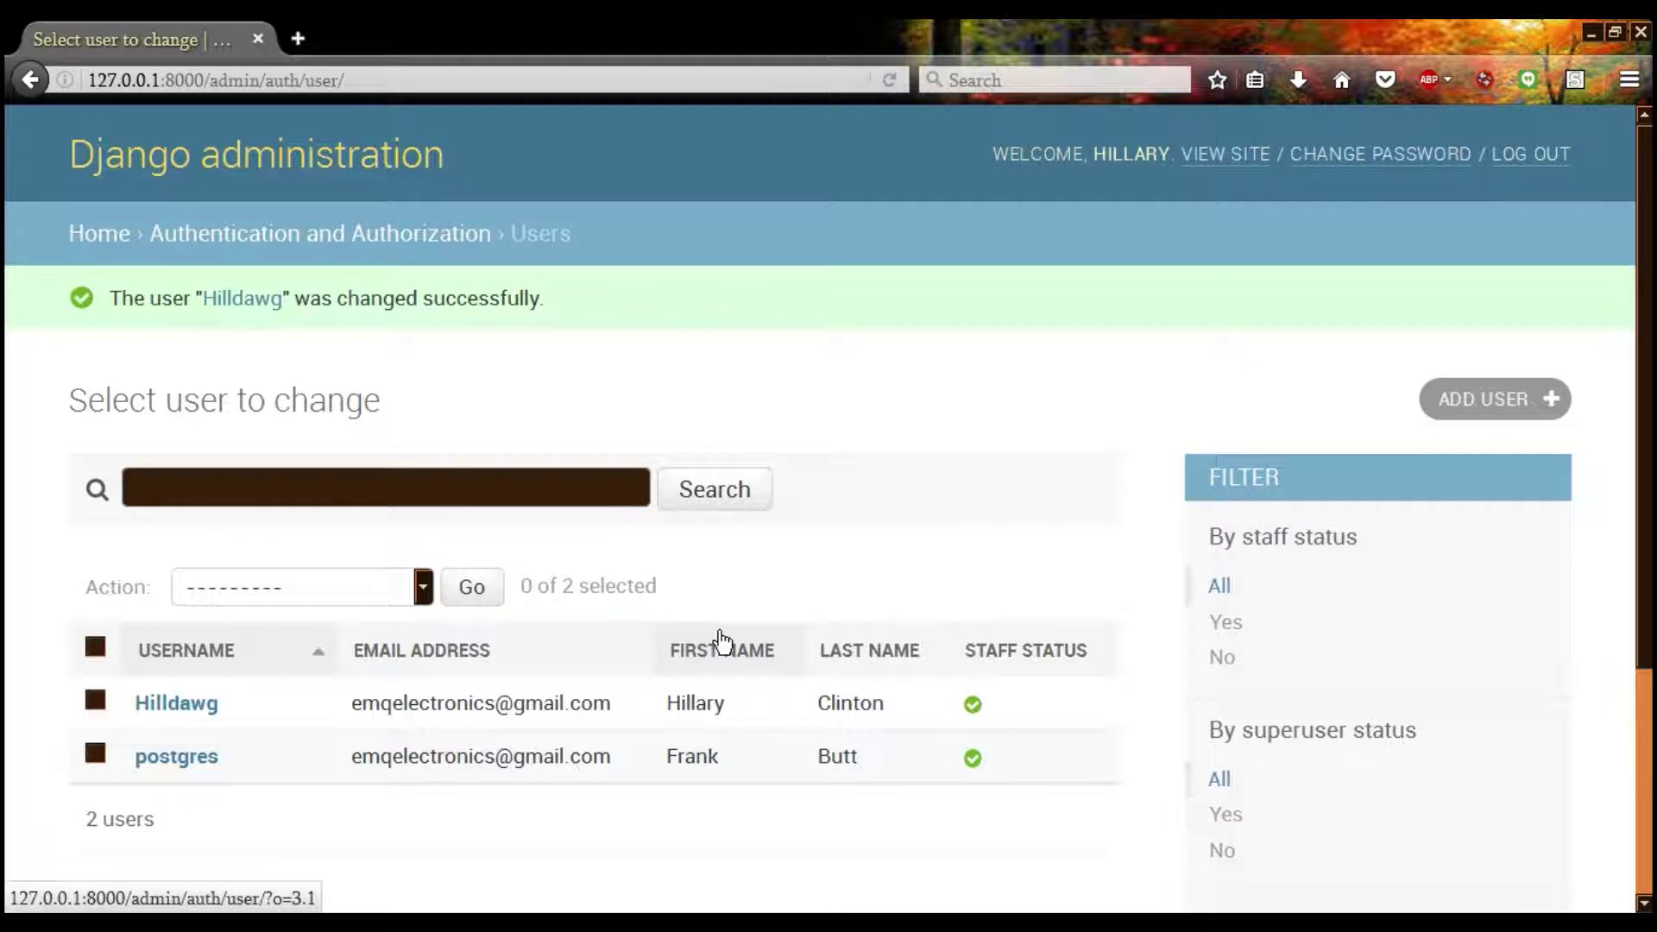
Open the postgres user's account and highlight its stored password hash
{"action": "left_click", "coordinate": [182, 757]}
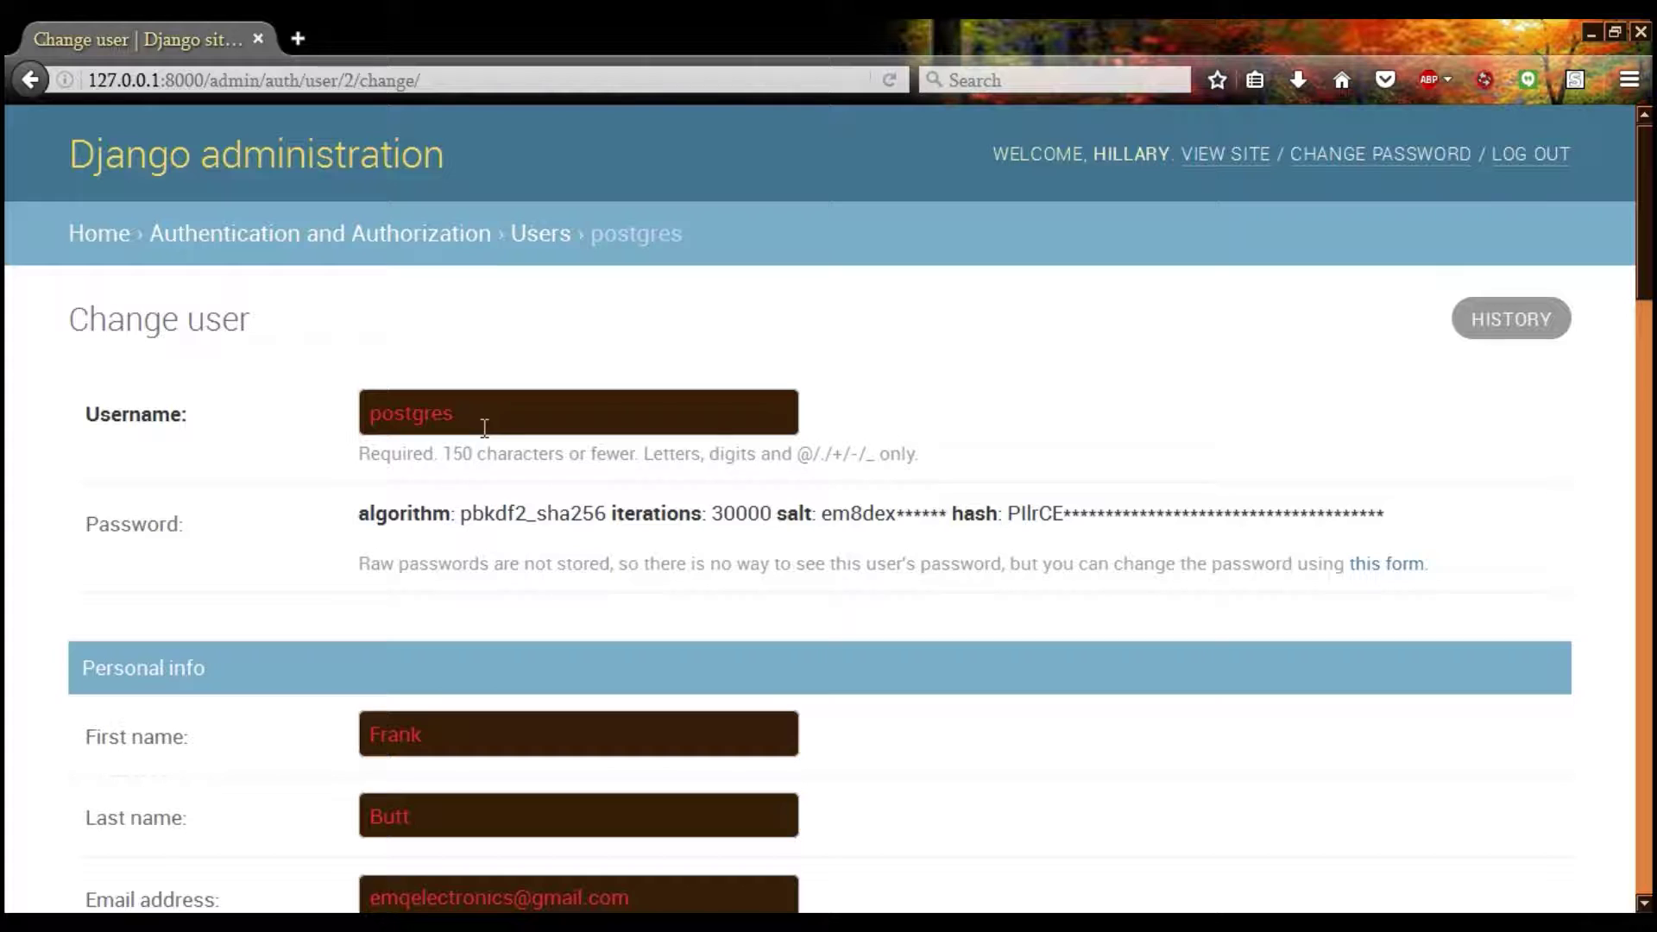
{"action": "scroll", "coordinate": [292, 544], "scroll_direction": "down", "scroll_amount": 4}
{"action": "scroll", "coordinate": [292, 544], "scroll_direction": "up", "scroll_amount": 2}
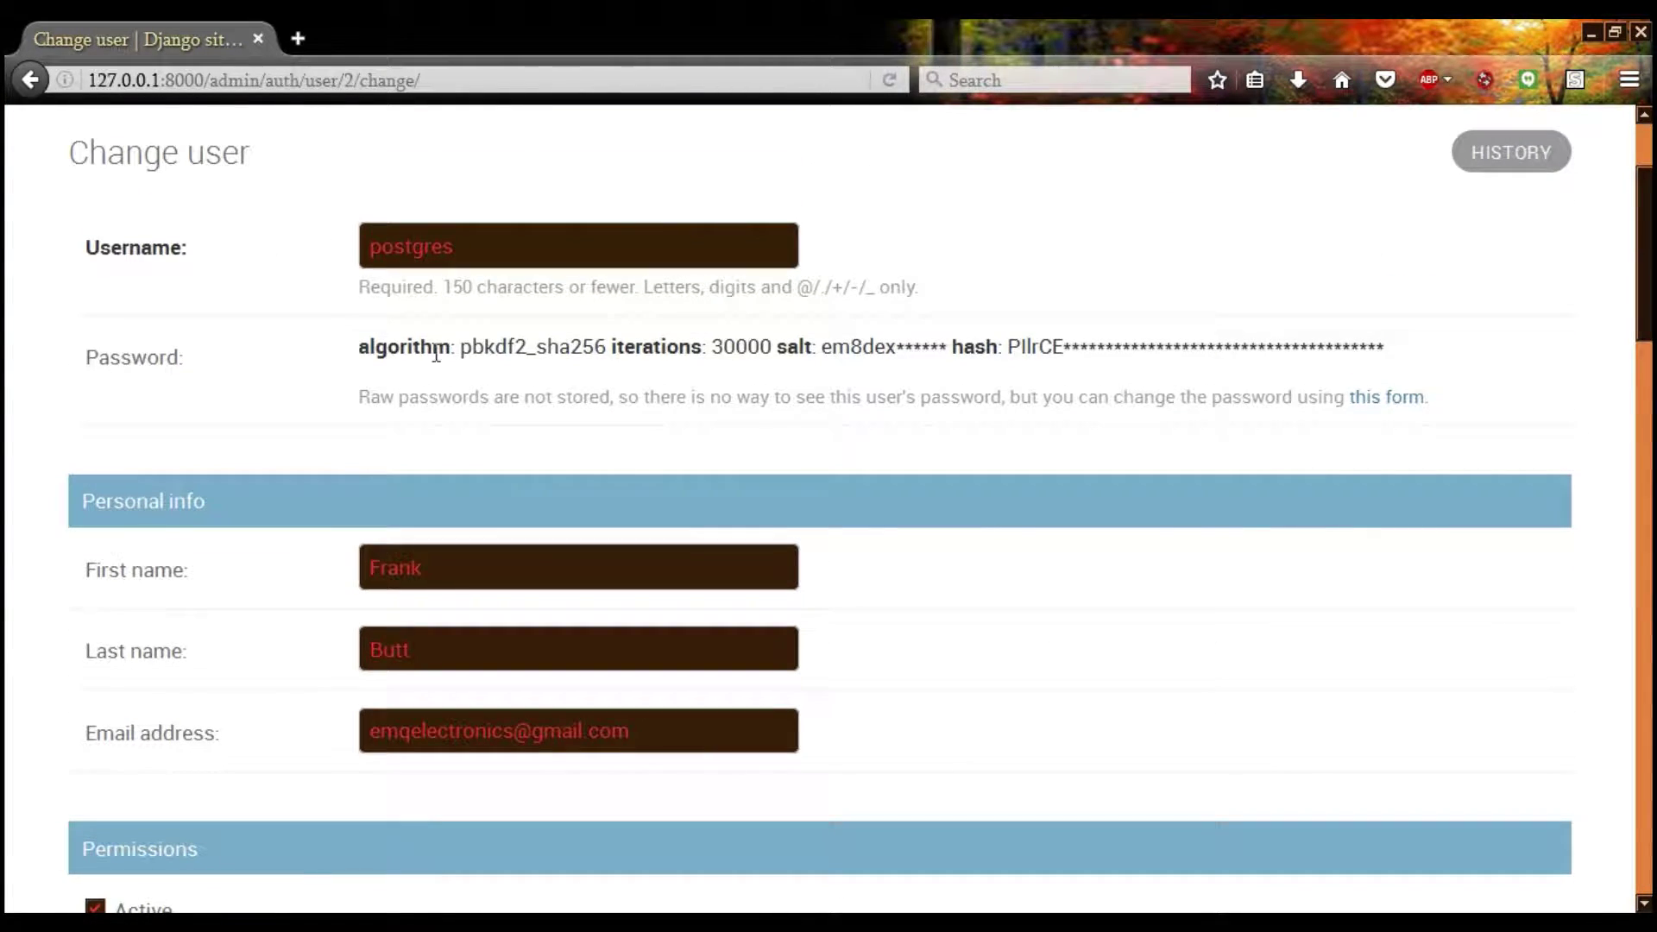
{"action": "left_click_drag", "start_coordinate": [359, 347], "coordinate": [1021, 355]}
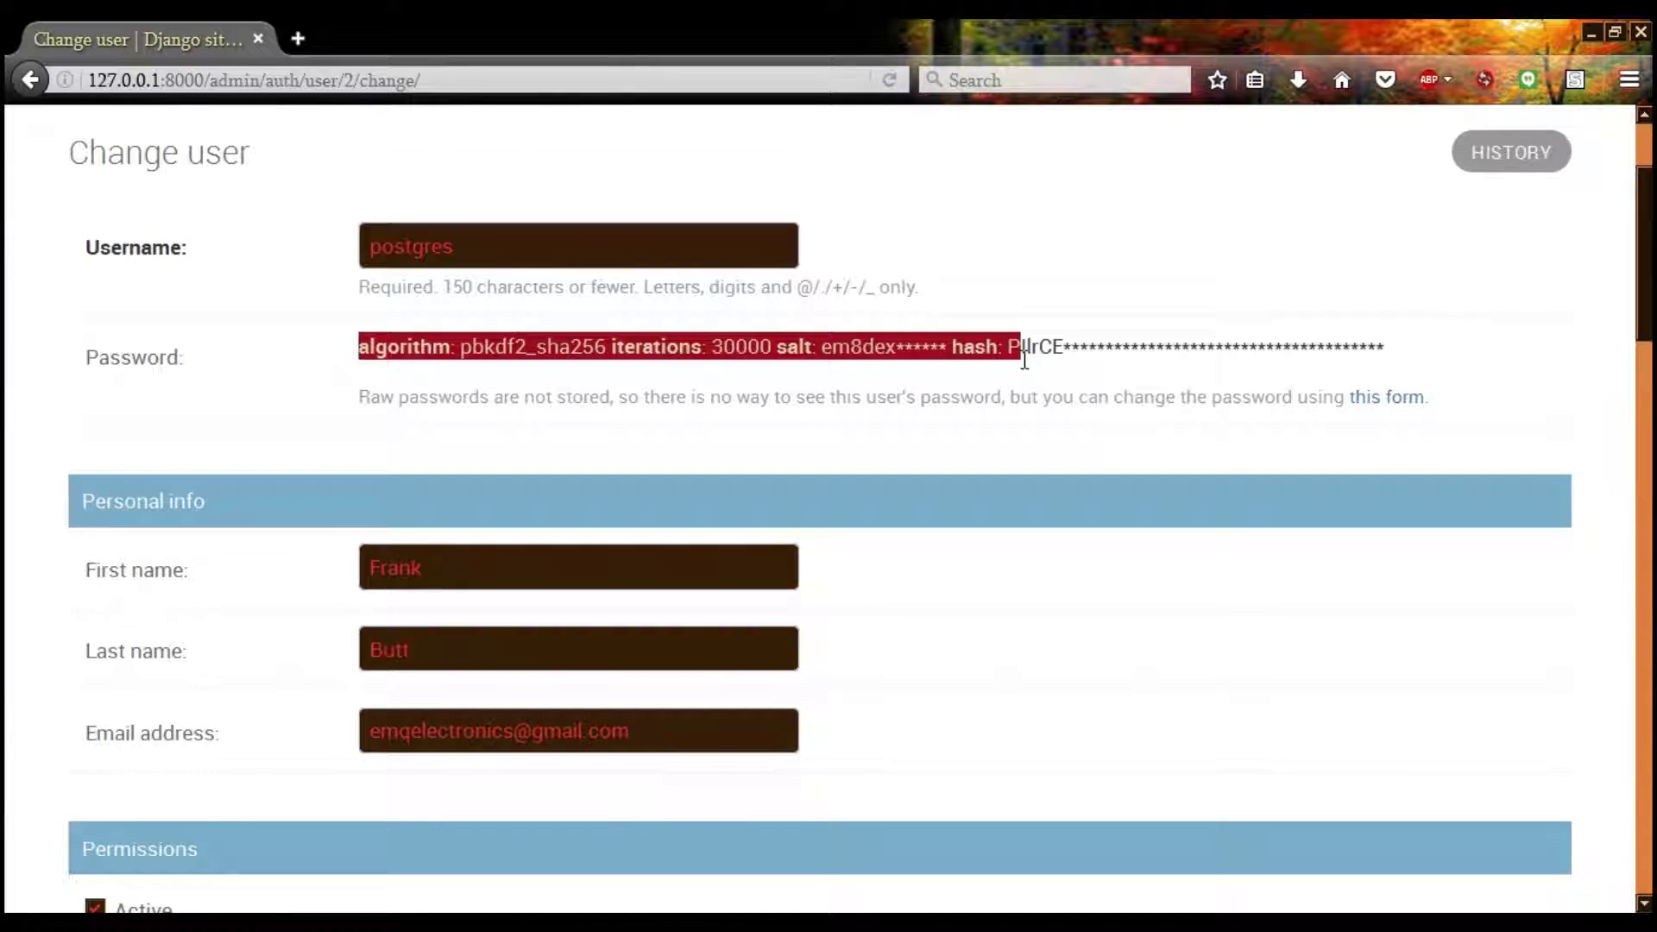
Look over the first and last name fields, then return to Site administration home
{"action": "left_click", "coordinate": [345, 380]}
{"action": "double_click", "coordinate": [409, 566]}
{"action": "key", "text": "Tab"}
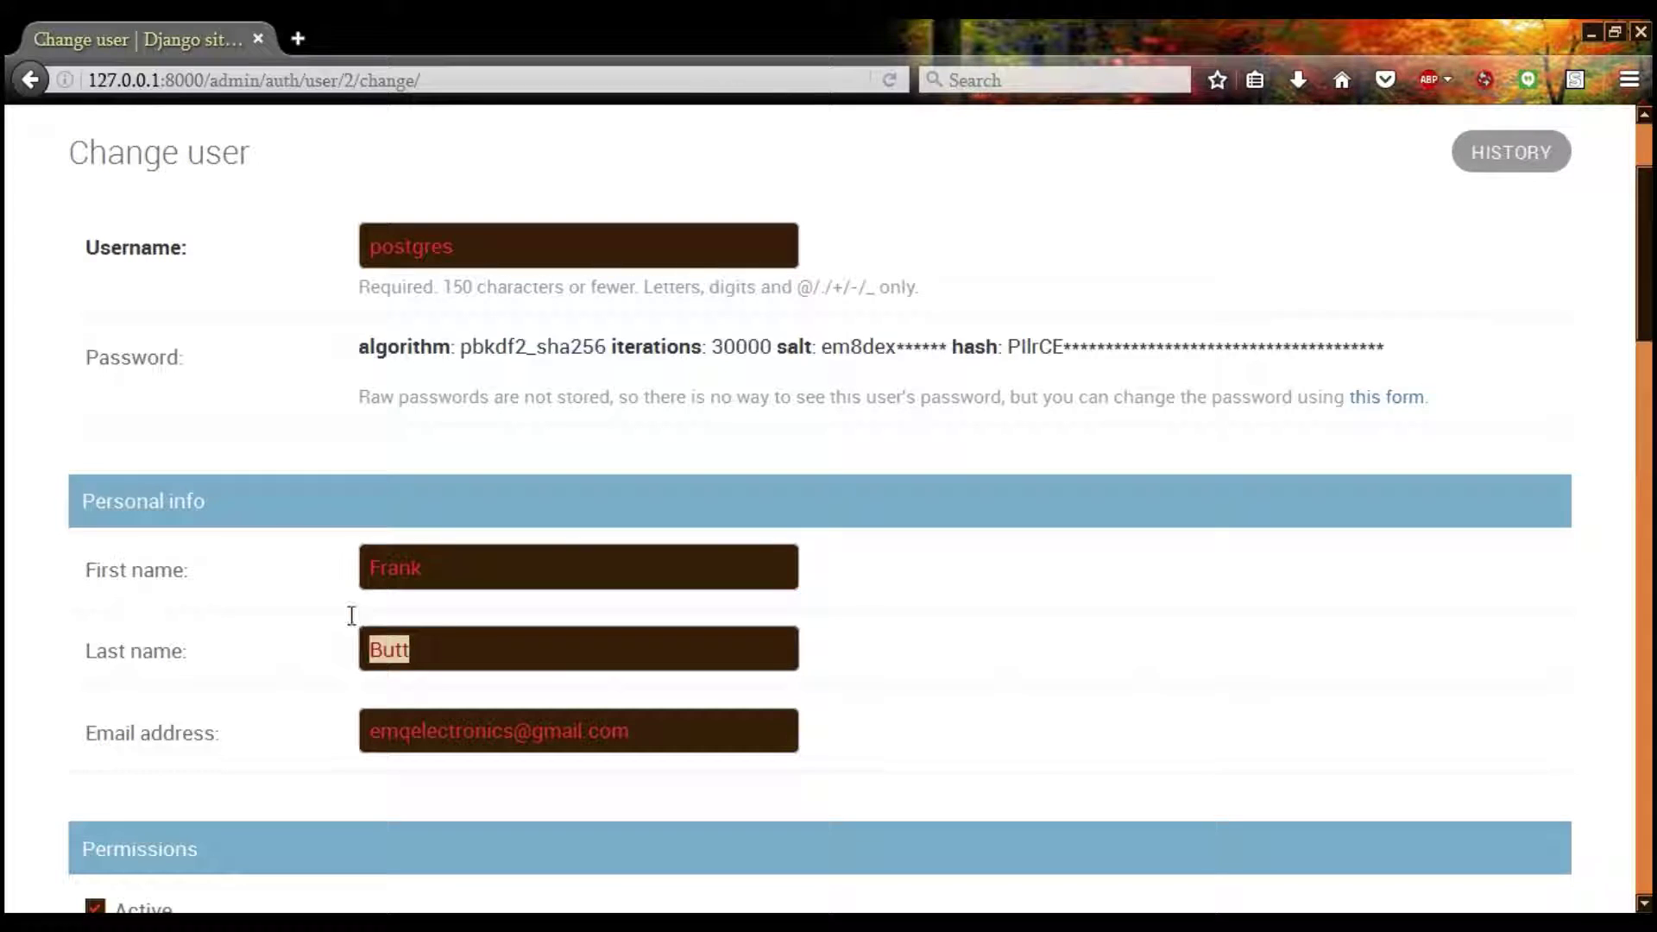
{"action": "key", "text": "shift+Tab"}
{"action": "scroll", "coordinate": [12, 544], "scroll_direction": "down", "scroll_amount": 10}
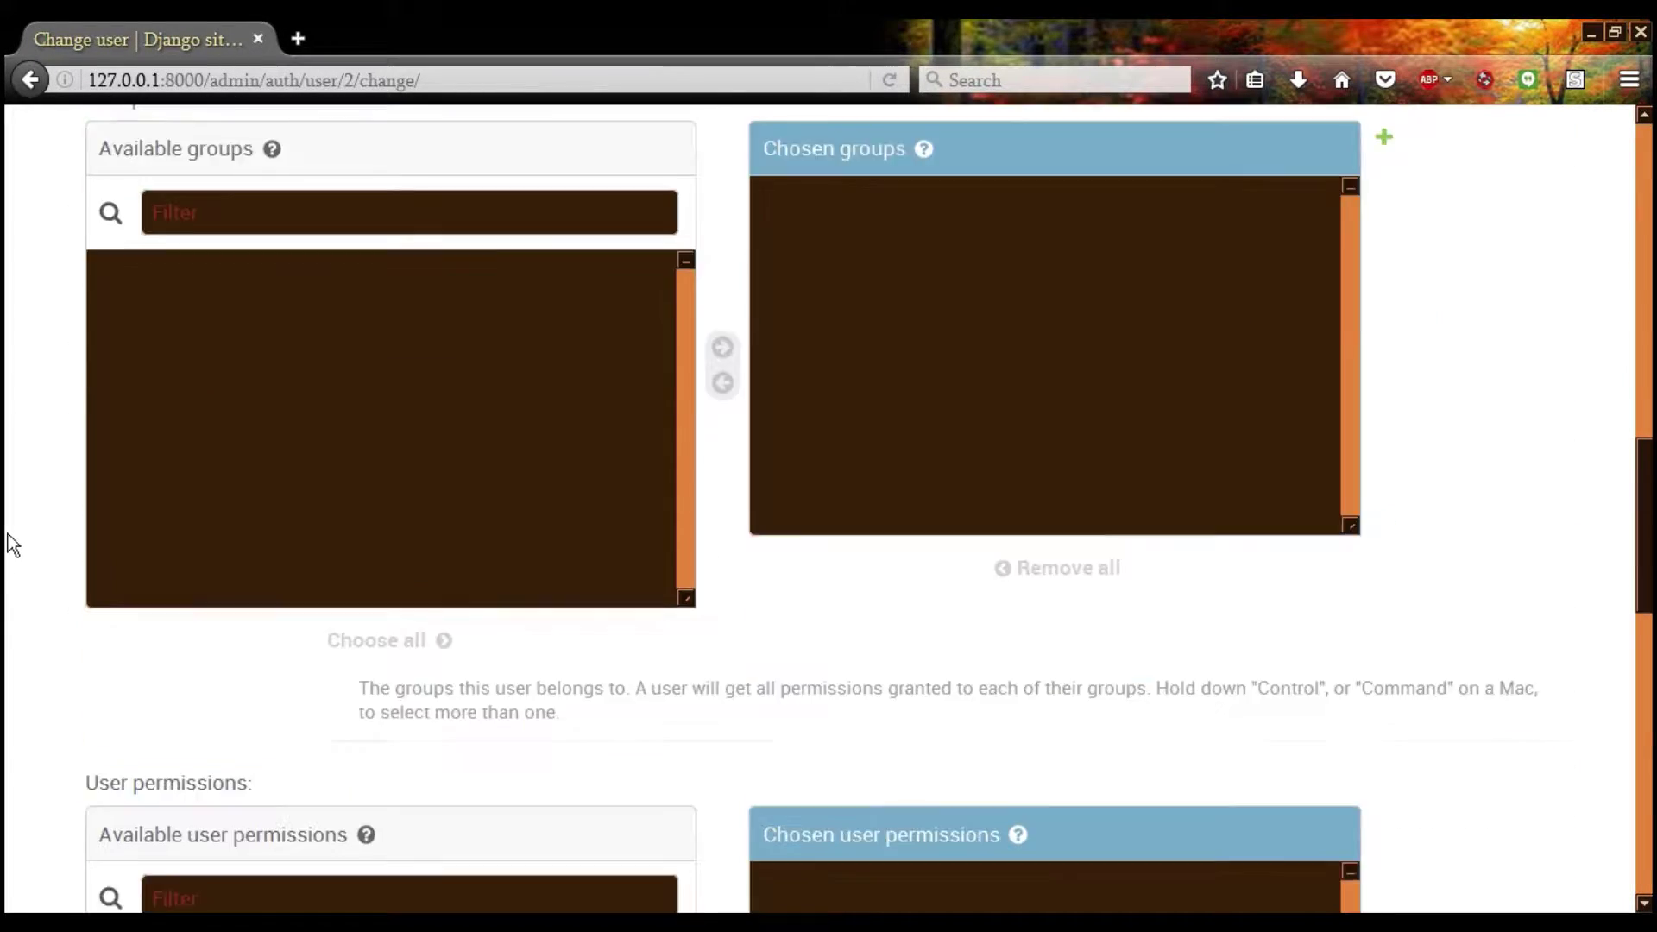
{"action": "scroll", "coordinate": [12, 544], "scroll_direction": "down", "scroll_amount": 6}
{"action": "scroll", "coordinate": [19, 550], "scroll_direction": "up", "scroll_amount": 15}
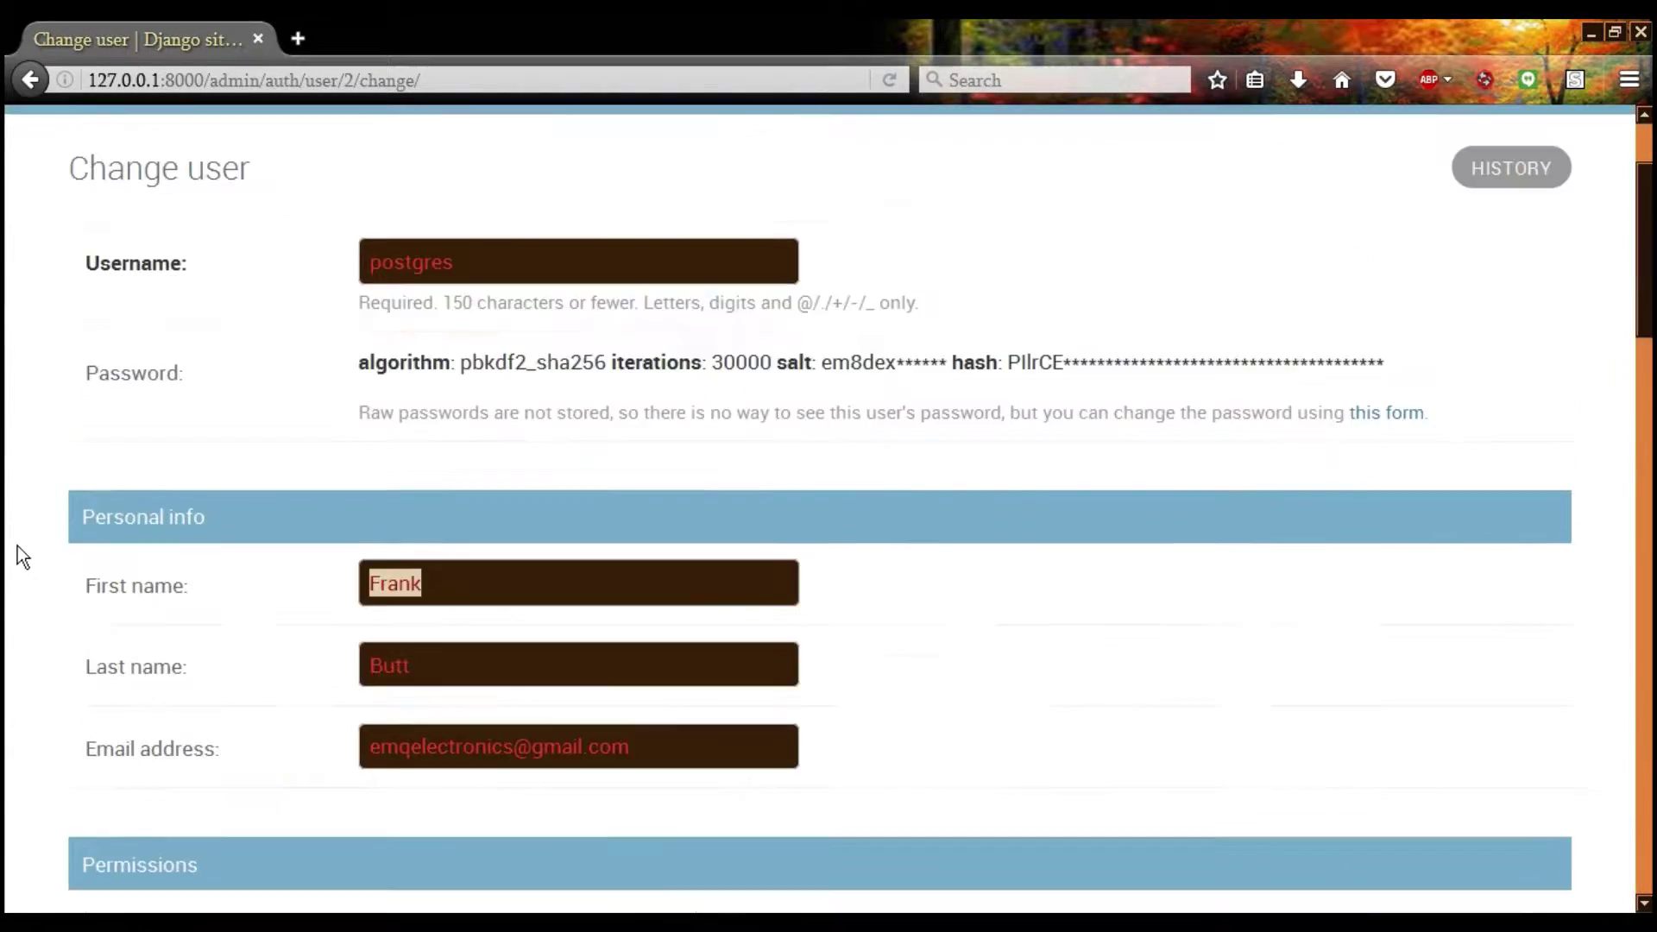
{"action": "scroll", "coordinate": [17, 552], "scroll_direction": "up", "scroll_amount": 3}
{"action": "left_click", "coordinate": [118, 236]}
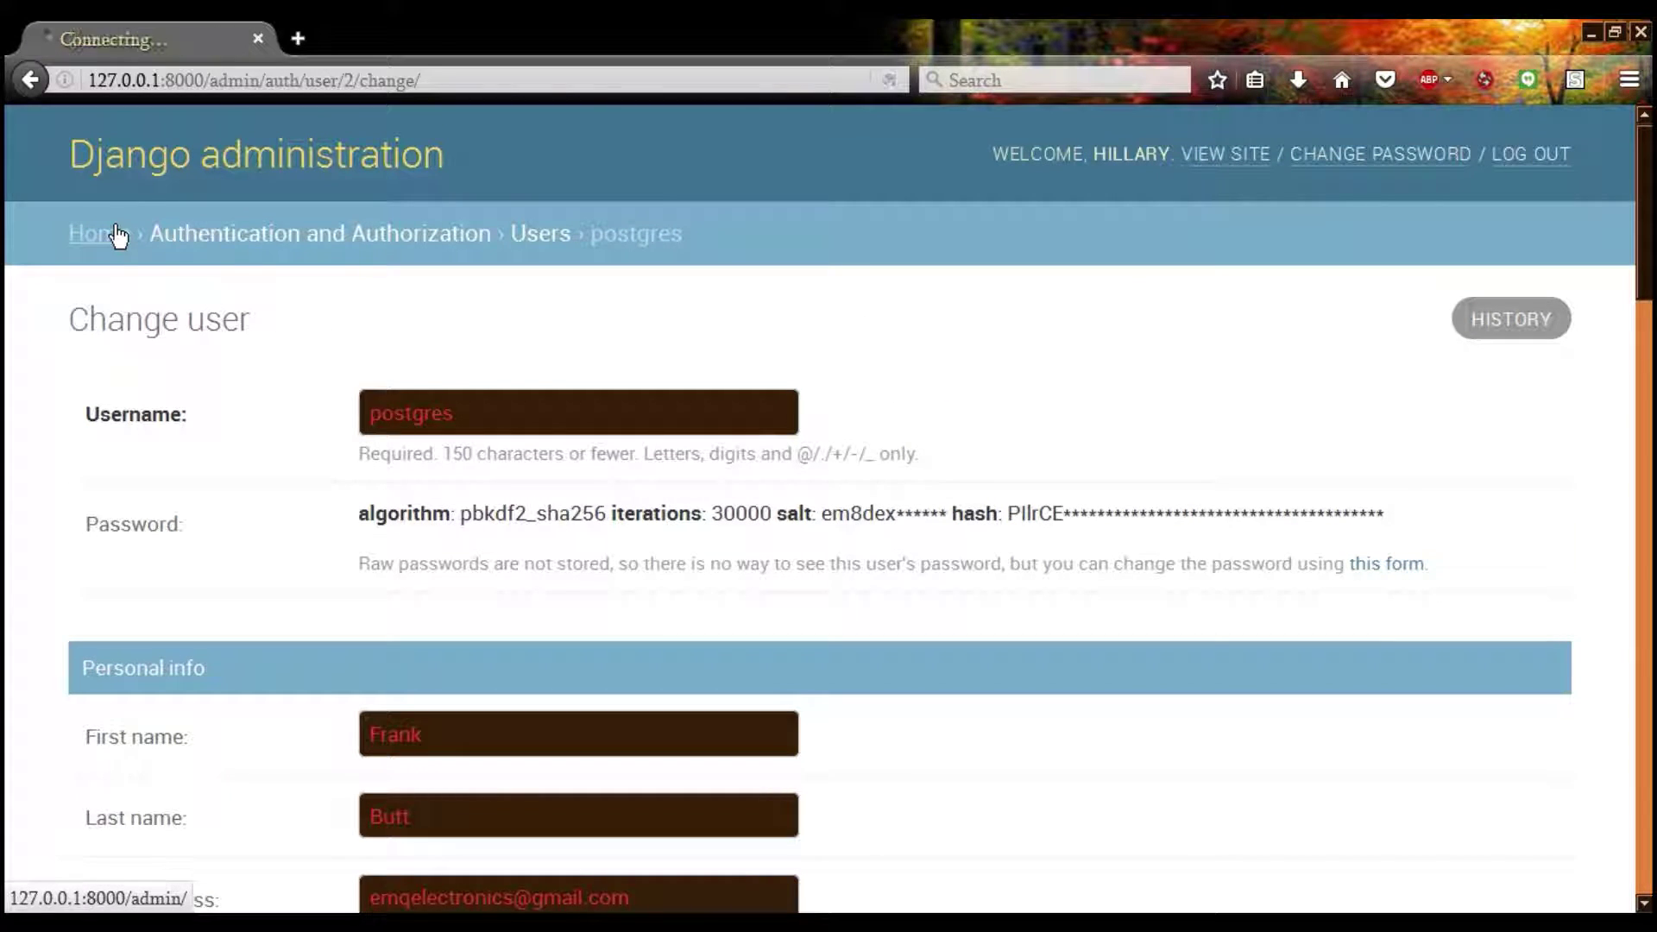
{"action": "scroll", "coordinate": [8, 363], "scroll_direction": "down", "scroll_amount": 4}
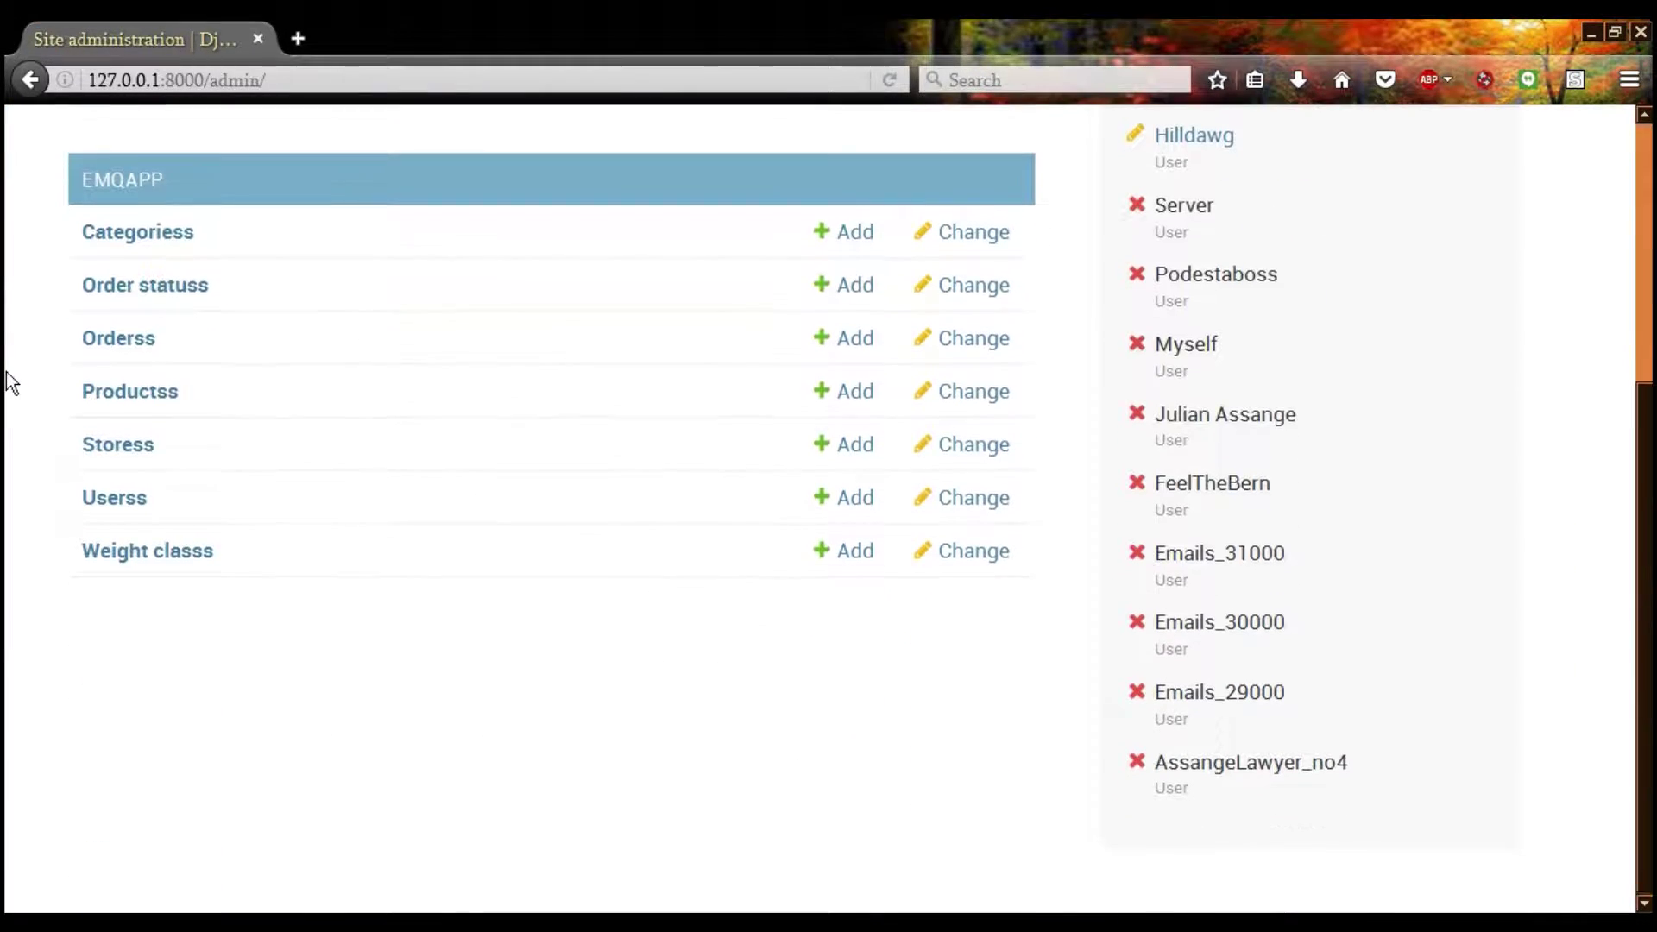
{"action": "left_click", "coordinate": [127, 397]}
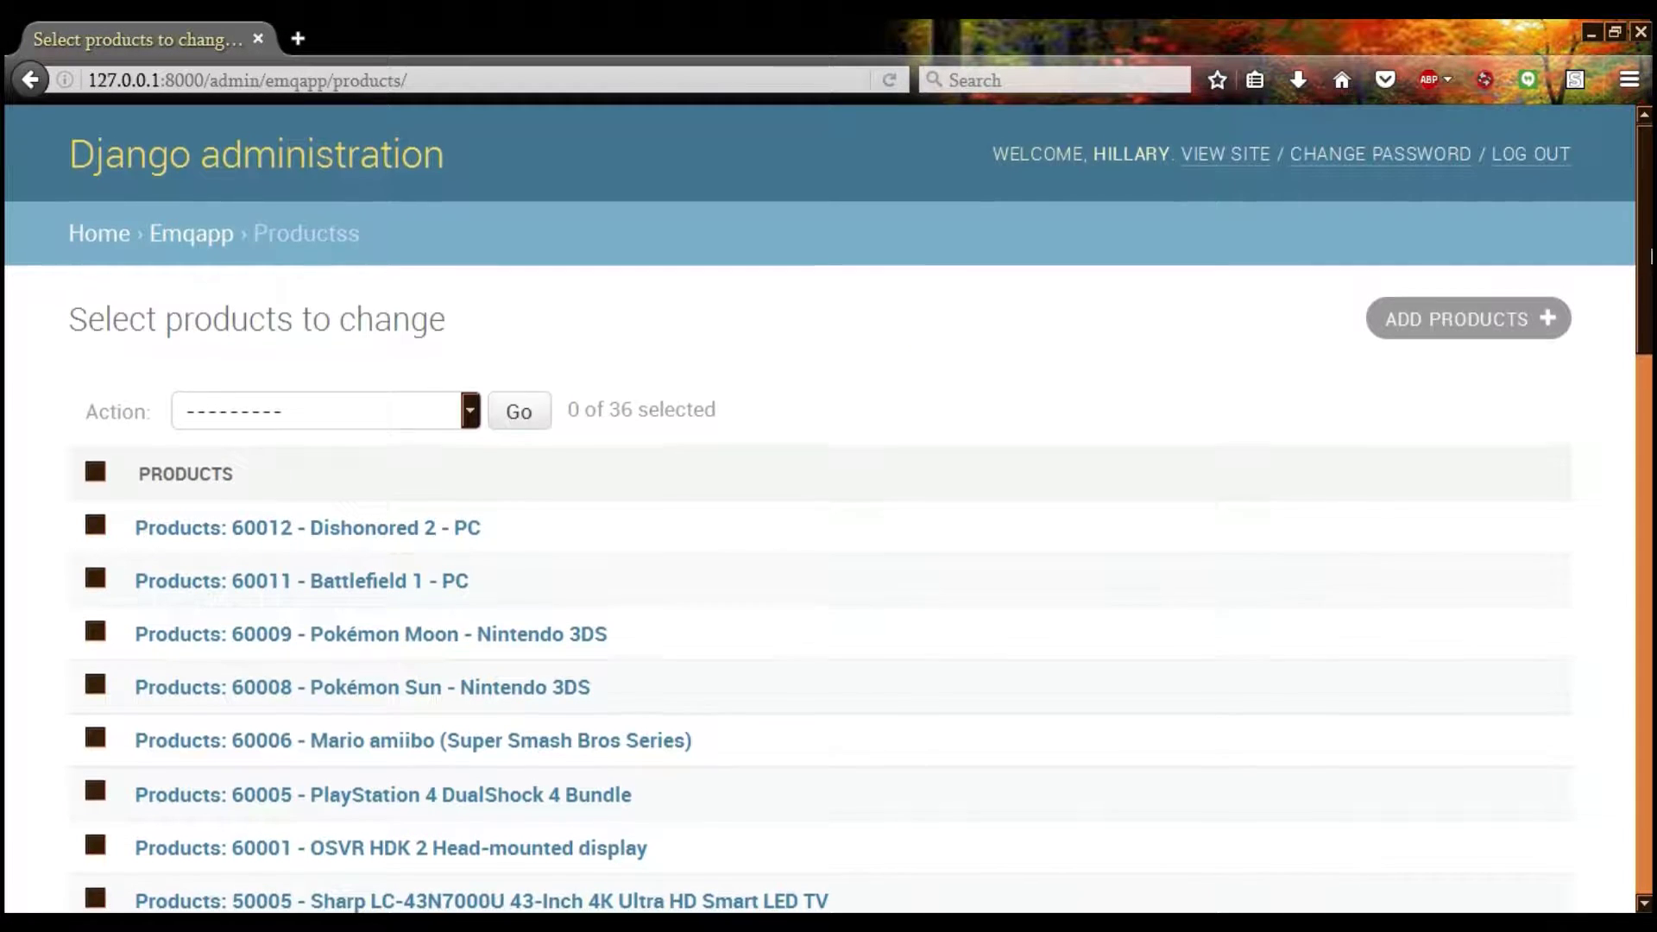
{"action": "scroll", "coordinate": [1650, 256], "scroll_direction": "down", "scroll_amount": 15}
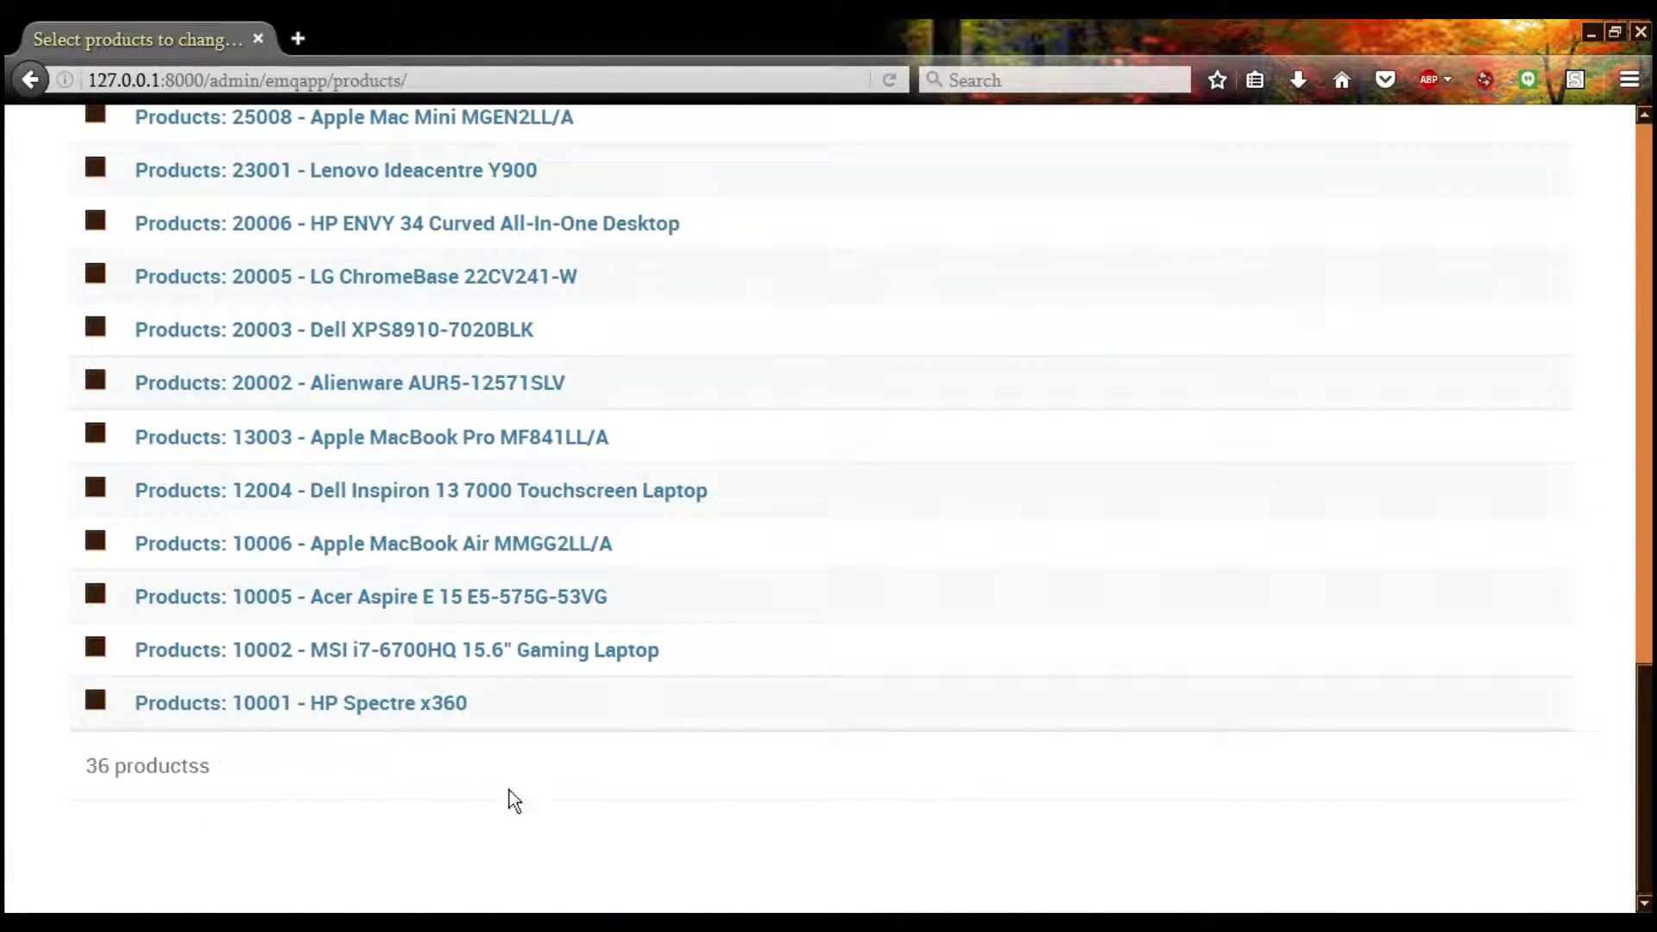
{"action": "left_click", "coordinate": [405, 563]}
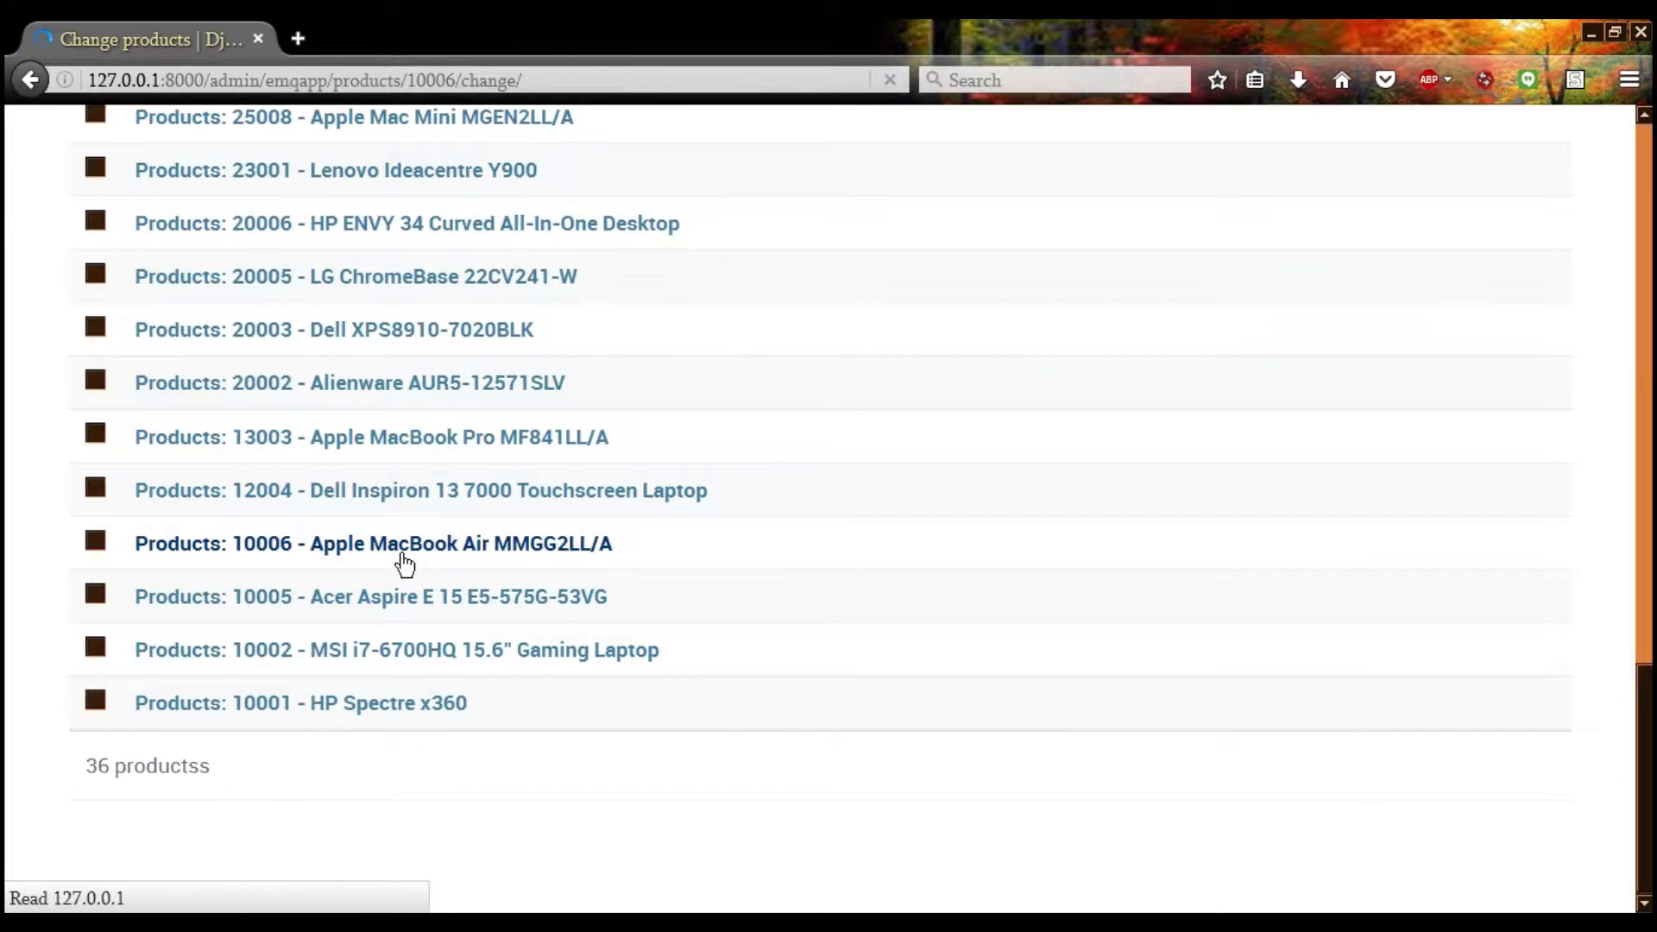
{"action": "scroll", "coordinate": [285, 523], "scroll_direction": "down", "scroll_amount": 3}
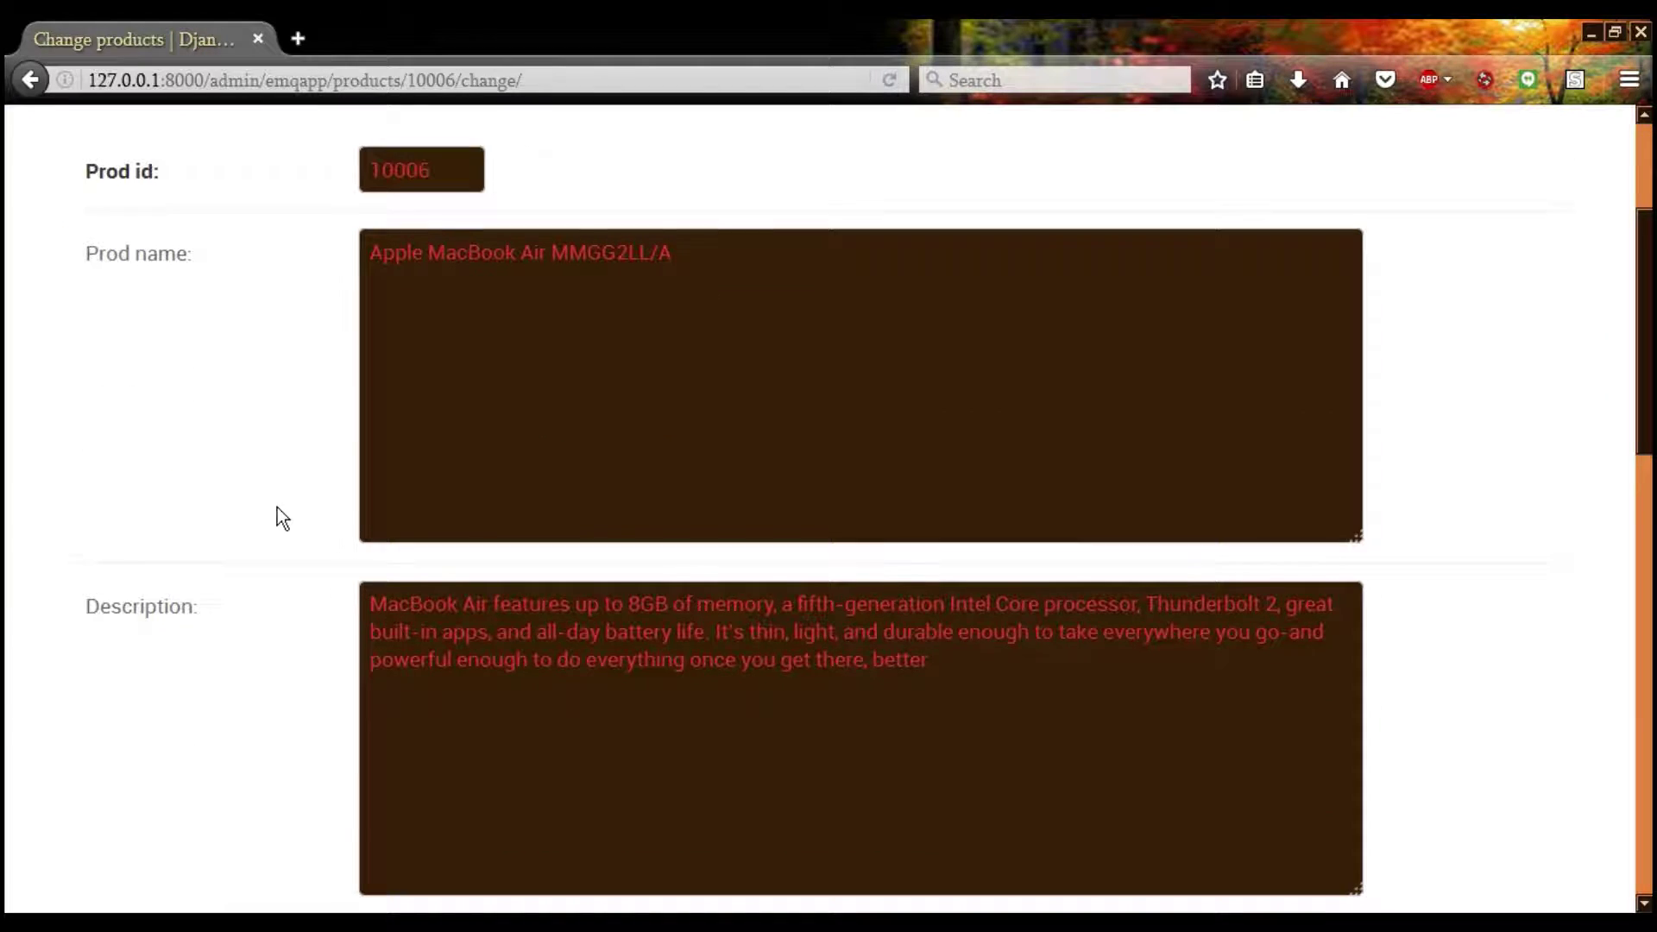
{"action": "triple_click", "coordinate": [1018, 697]}
{"action": "left_click_drag", "start_coordinate": [644, 362], "coordinate": [207, 405]}
{"action": "scroll", "coordinate": [204, 400], "scroll_direction": "down", "scroll_amount": 8}
{"action": "key", "text": "Tab"}
{"action": "key", "text": "Tab"}
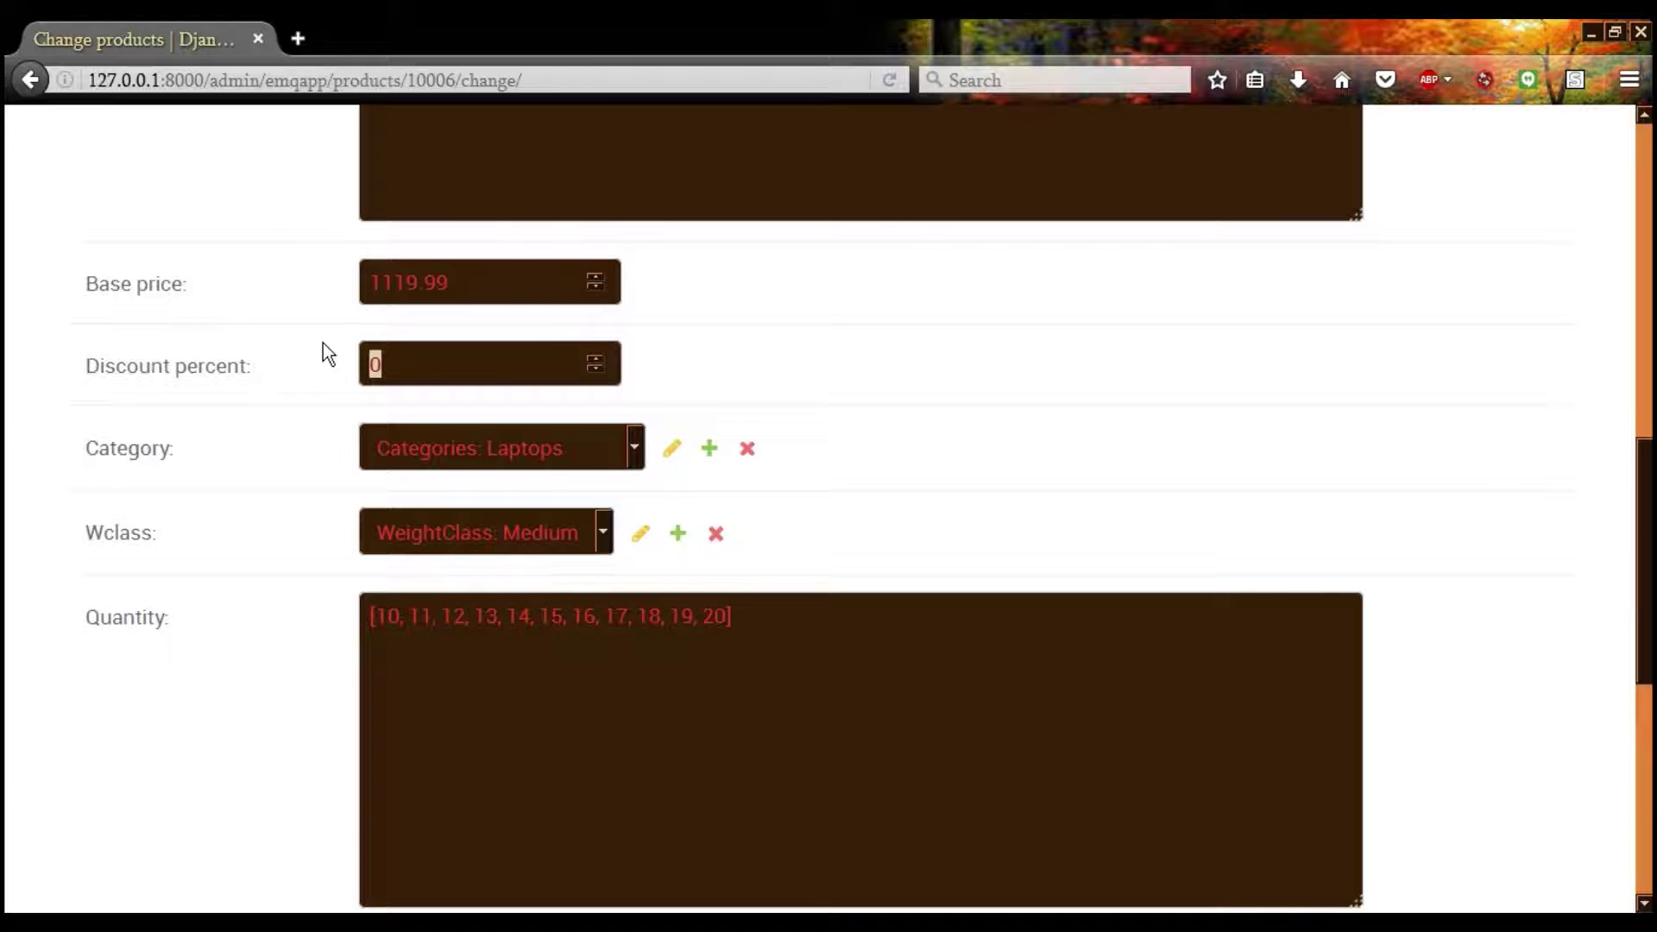
{"action": "left_click", "coordinate": [571, 441]}
{"action": "left_click", "coordinate": [568, 440]}
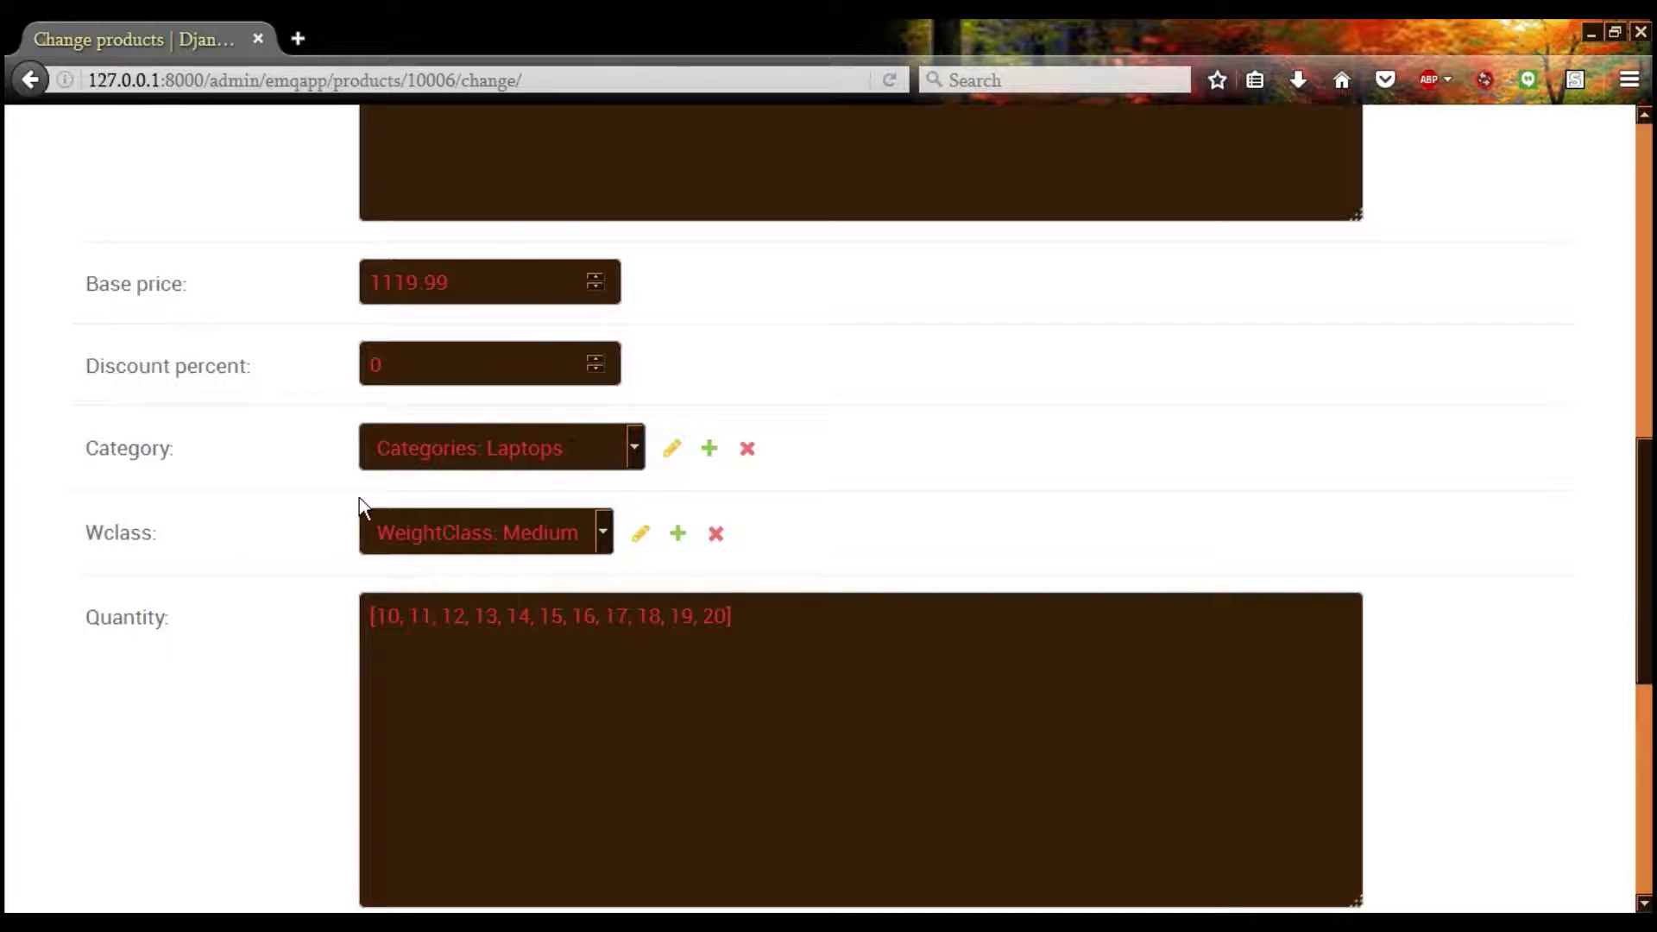
{"action": "left_click", "coordinate": [429, 543]}
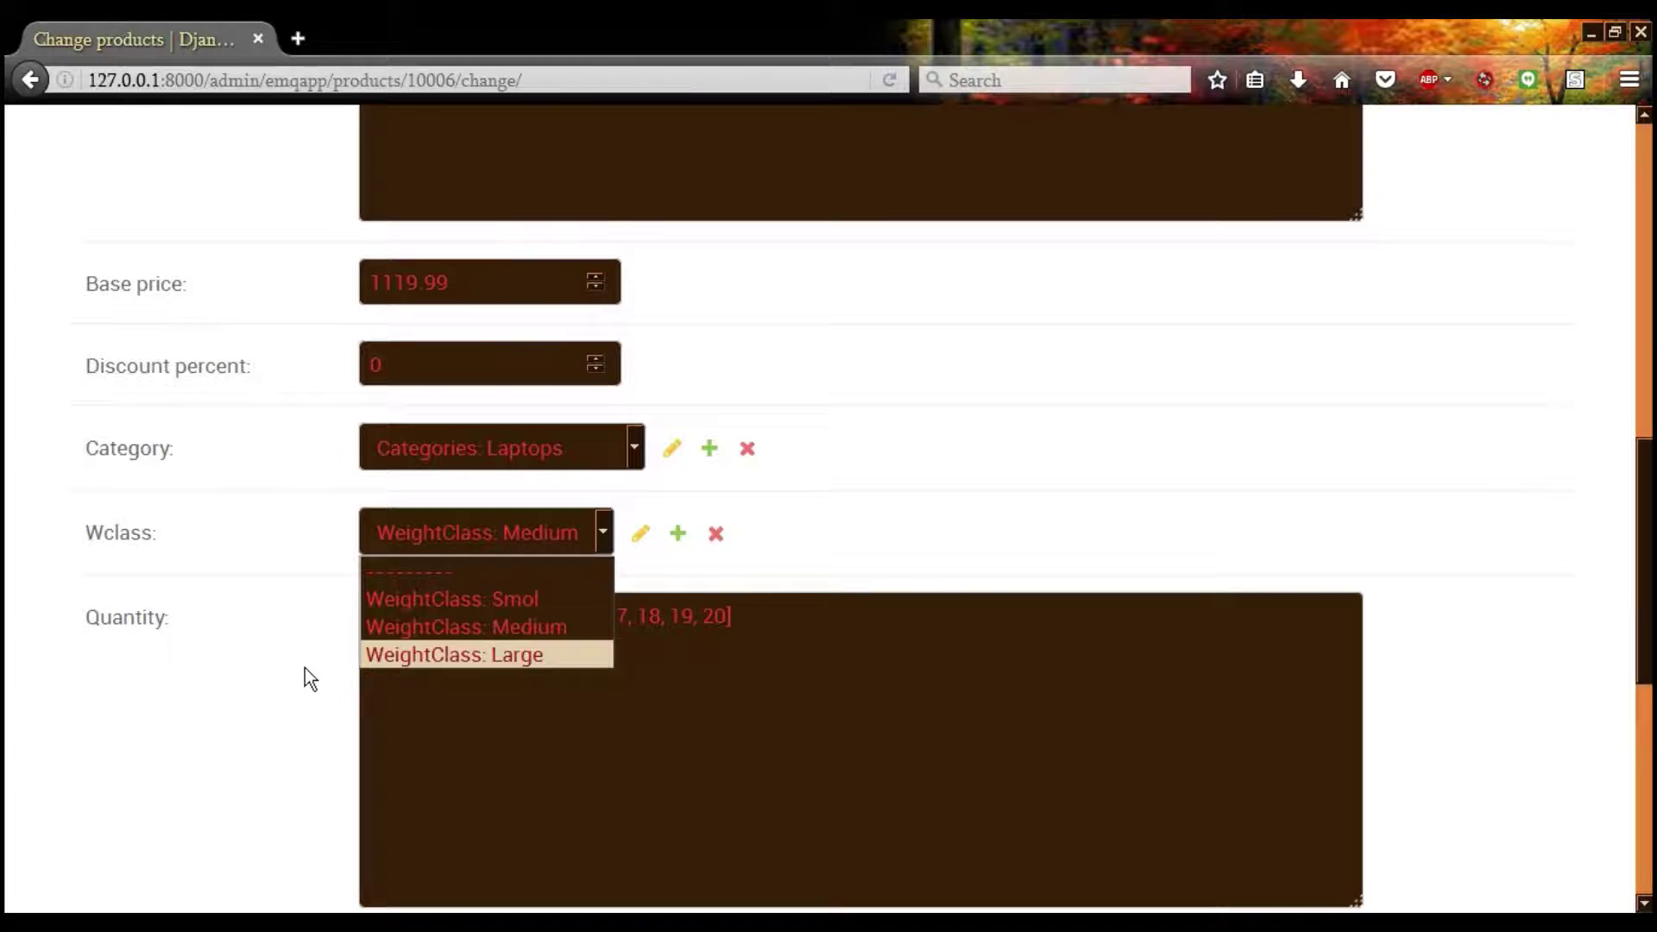
{"action": "left_click", "coordinate": [169, 672]}
{"action": "scroll", "coordinate": [216, 604], "scroll_direction": "down", "scroll_amount": 4}
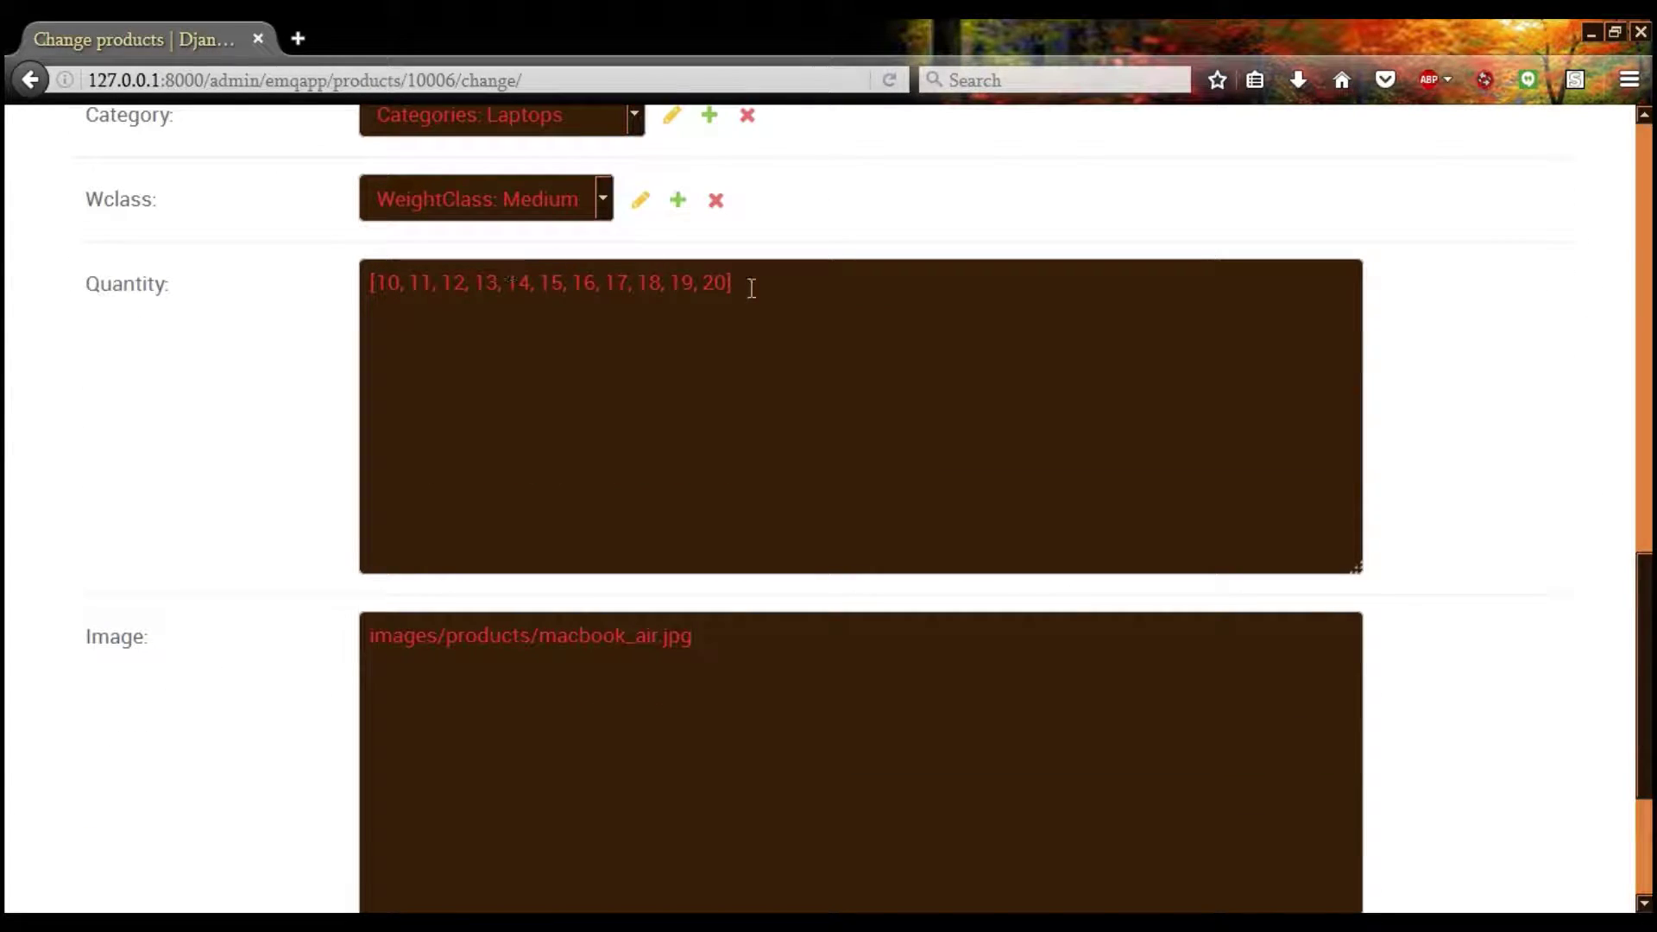
{"action": "left_click_drag", "start_coordinate": [748, 284], "coordinate": [230, 285]}
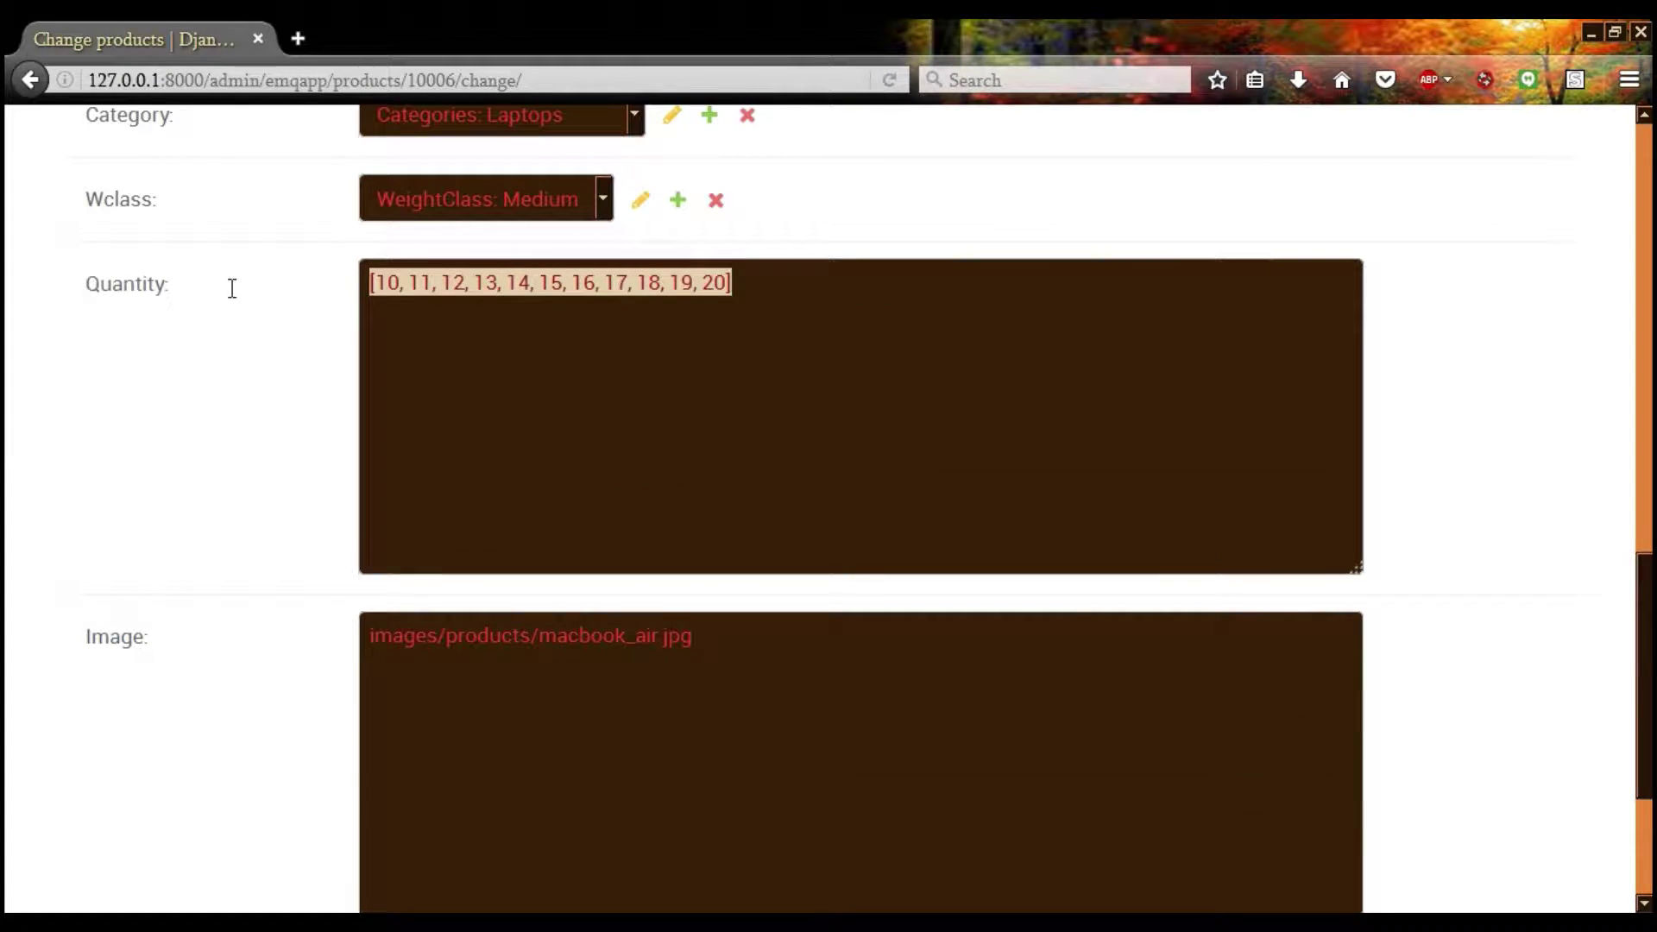
{"action": "left_click", "coordinate": [154, 505]}
{"action": "scroll", "coordinate": [153, 505], "scroll_direction": "down", "scroll_amount": 3}
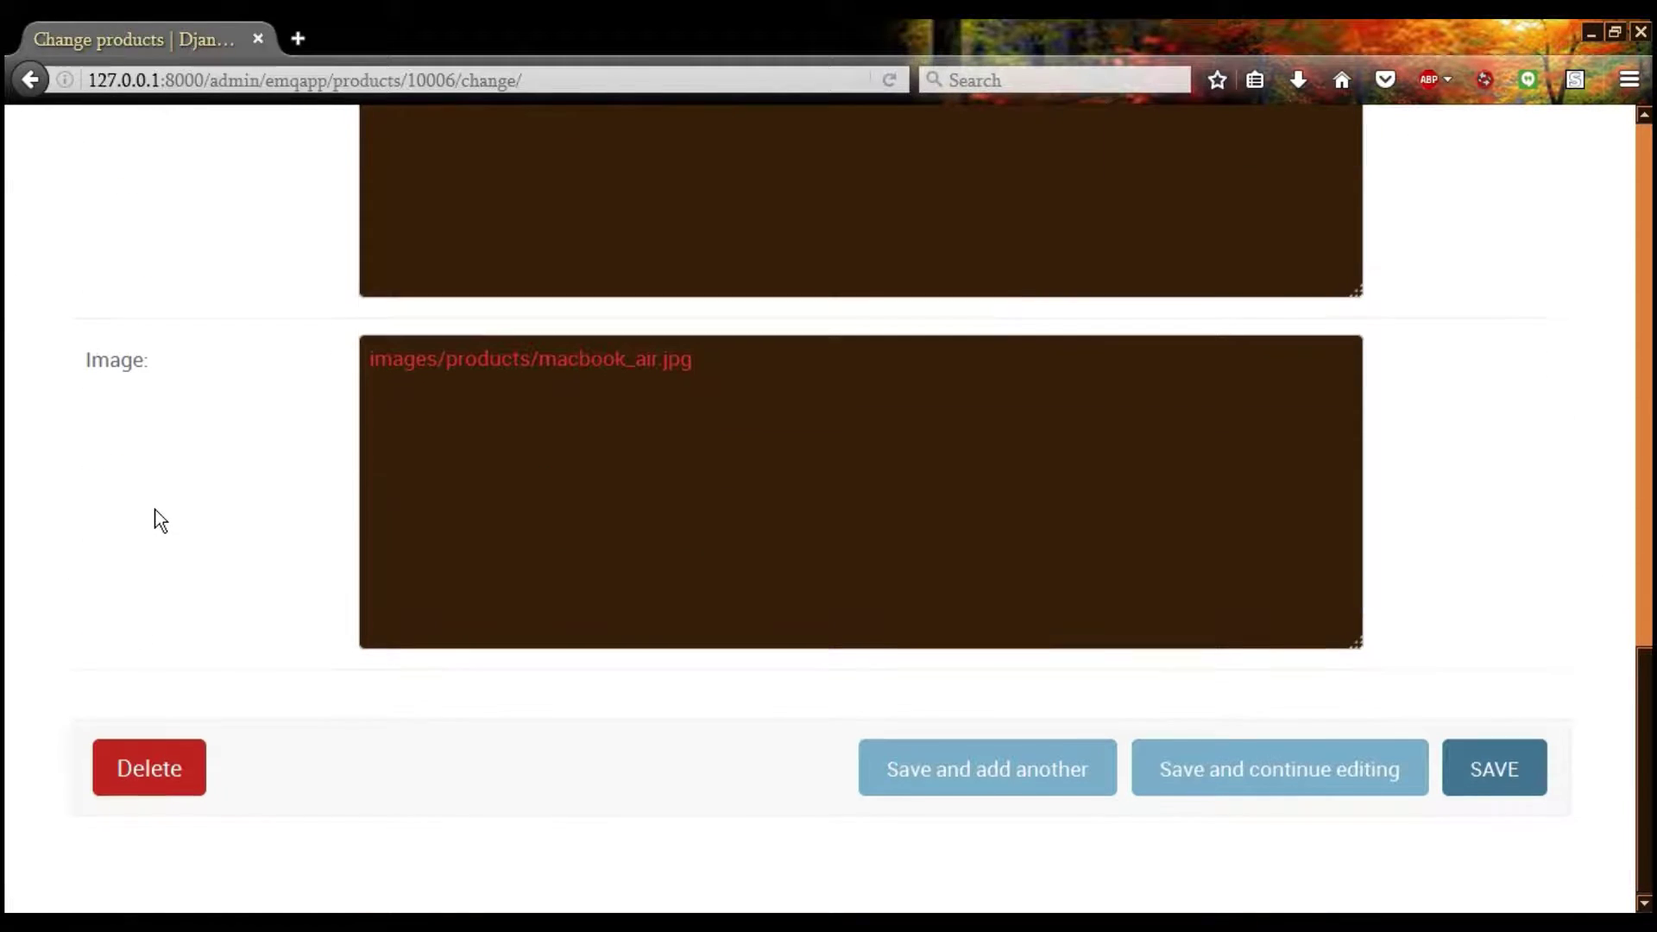
{"action": "left_click_drag", "start_coordinate": [742, 362], "coordinate": [322, 281]}
In Explorer, go from PostgreSQL 9.6 through EMQ\emq\emqapp\static\images into the products folder
{"action": "key", "text": "alt+Tab"}
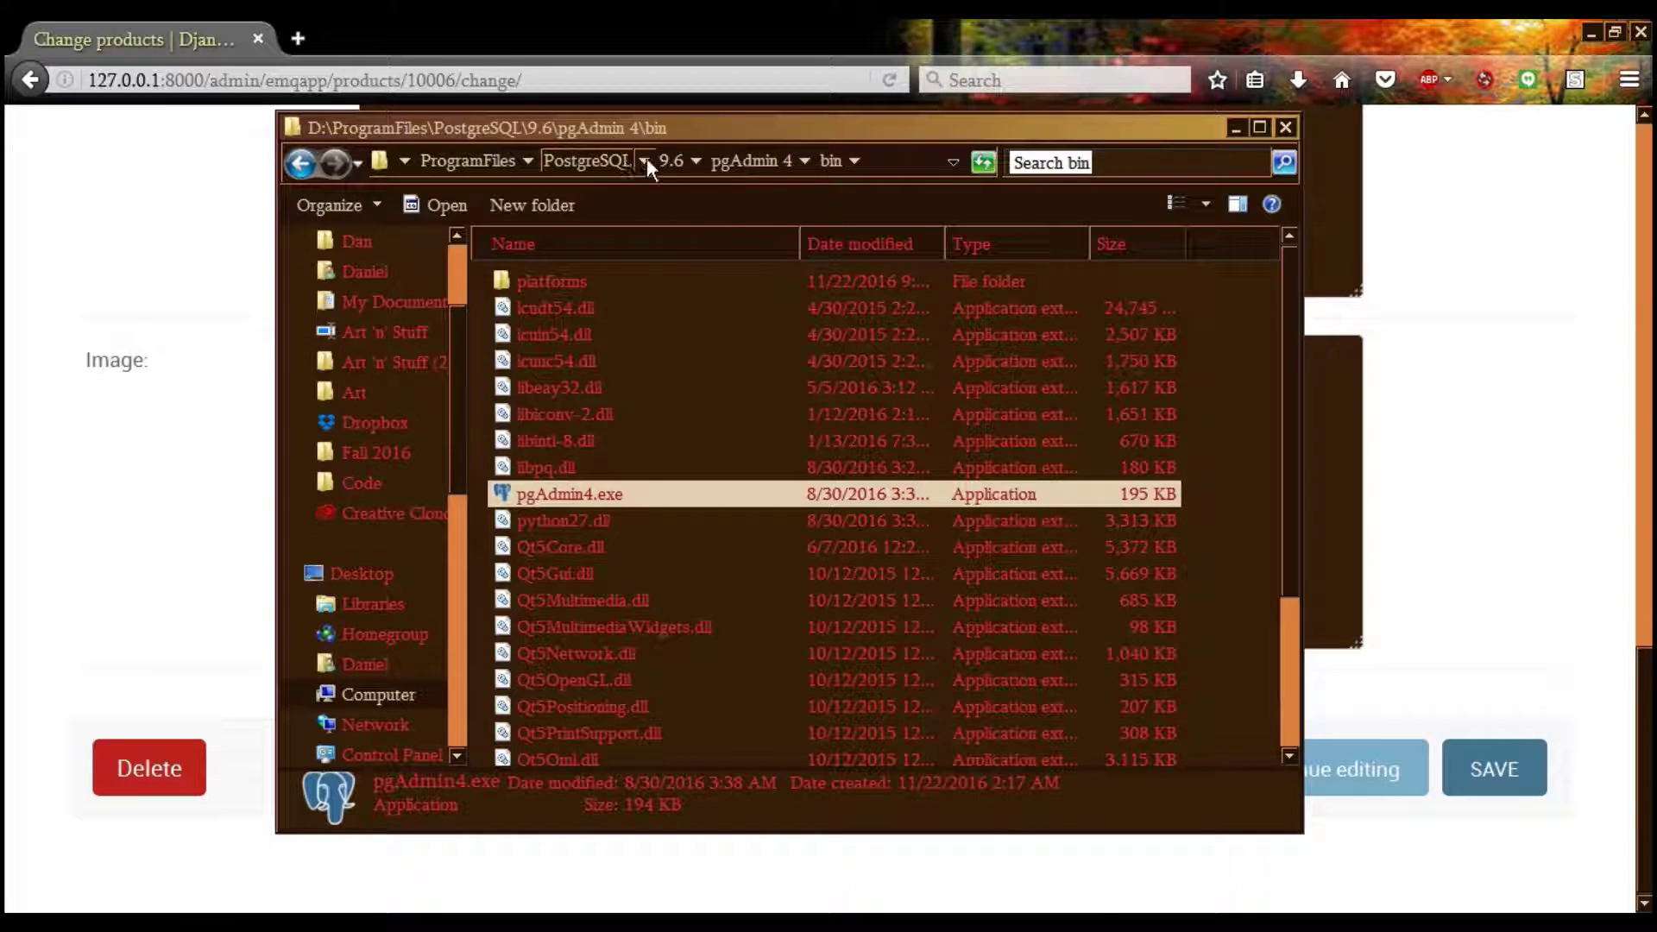
{"action": "left_click", "coordinate": [665, 159]}
{"action": "double_click", "coordinate": [587, 334]}
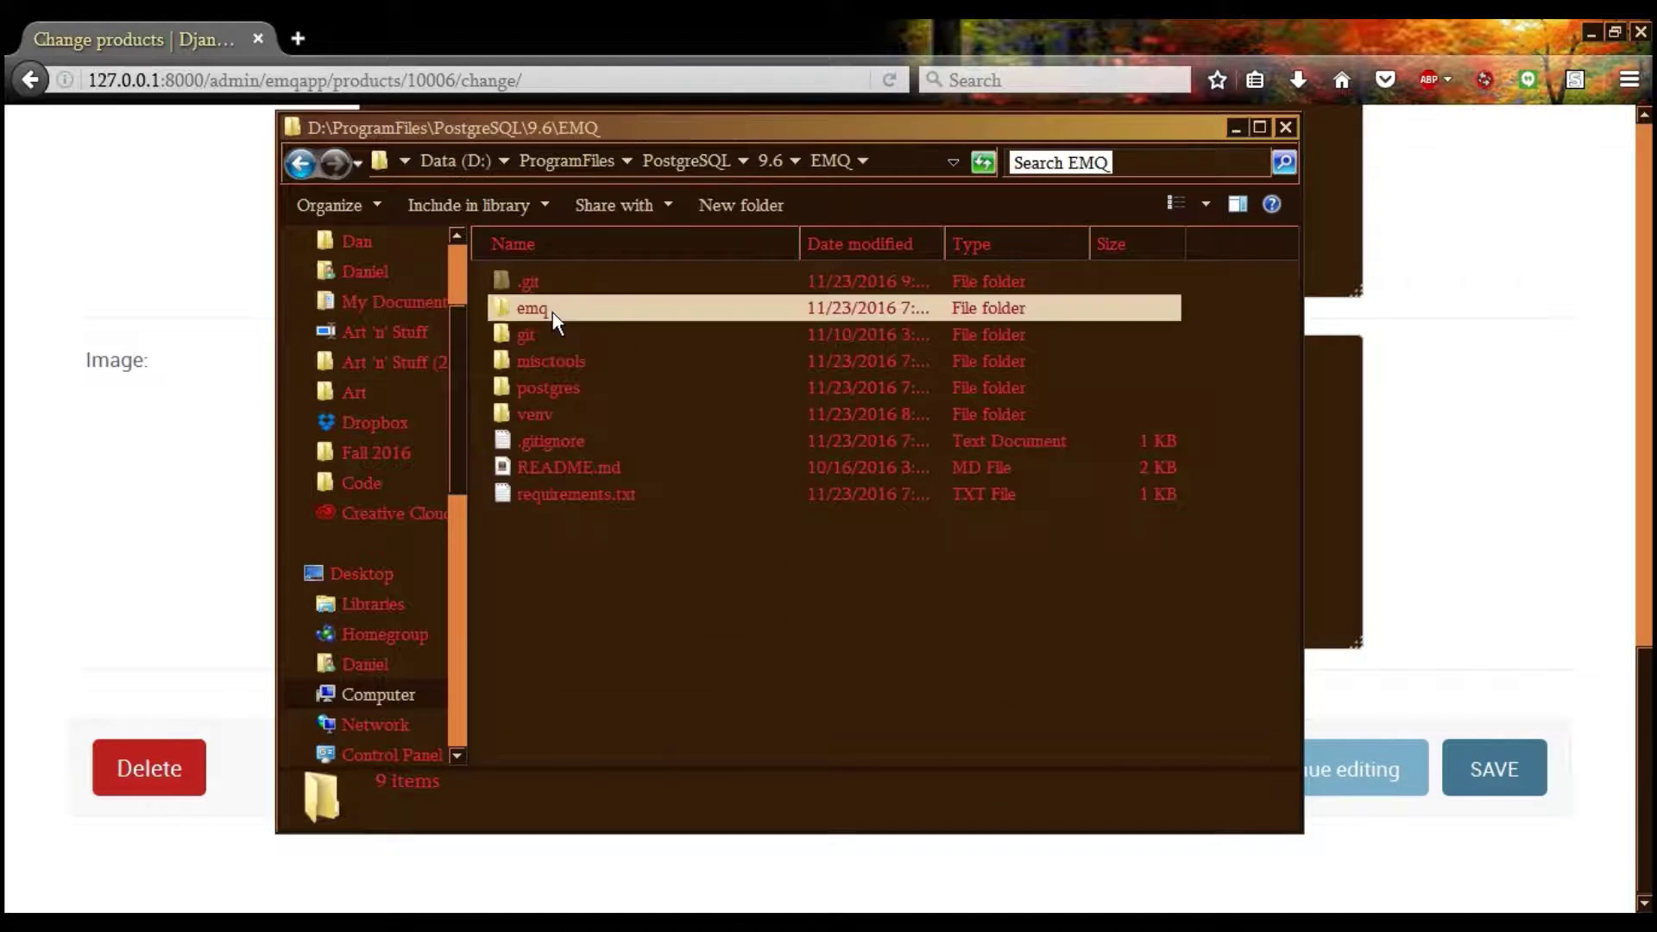
{"action": "double_click", "coordinate": [553, 314]}
{"action": "double_click", "coordinate": [556, 333]}
{"action": "double_click", "coordinate": [548, 309]}
{"action": "double_click", "coordinate": [544, 410]}
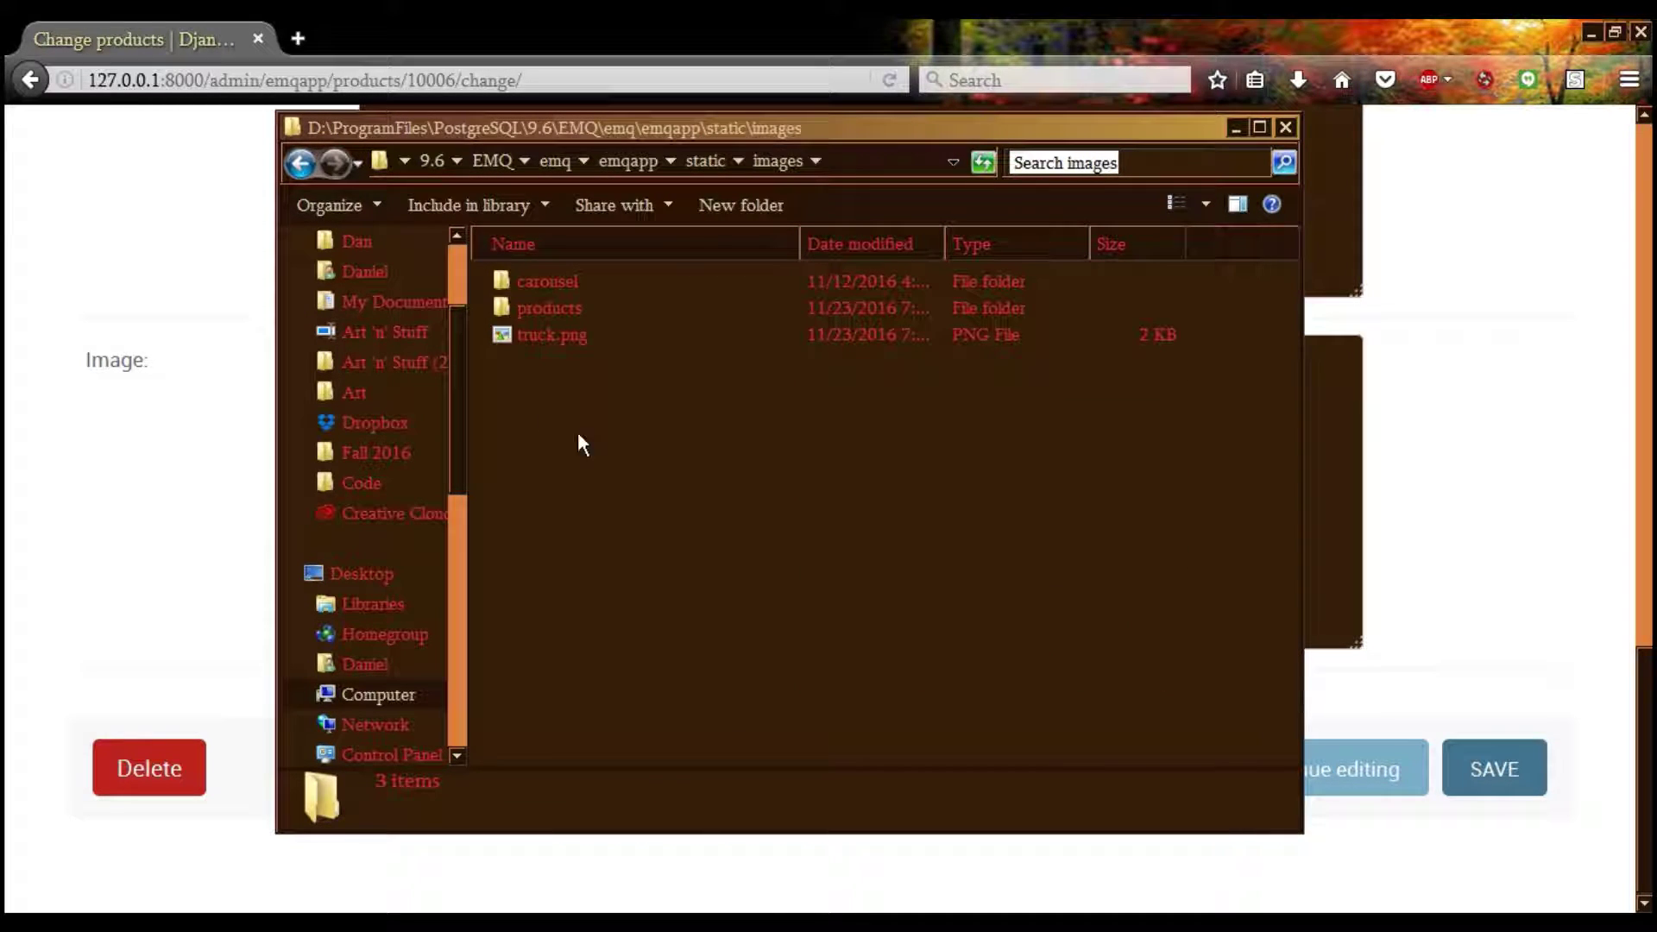
{"action": "double_click", "coordinate": [559, 302]}
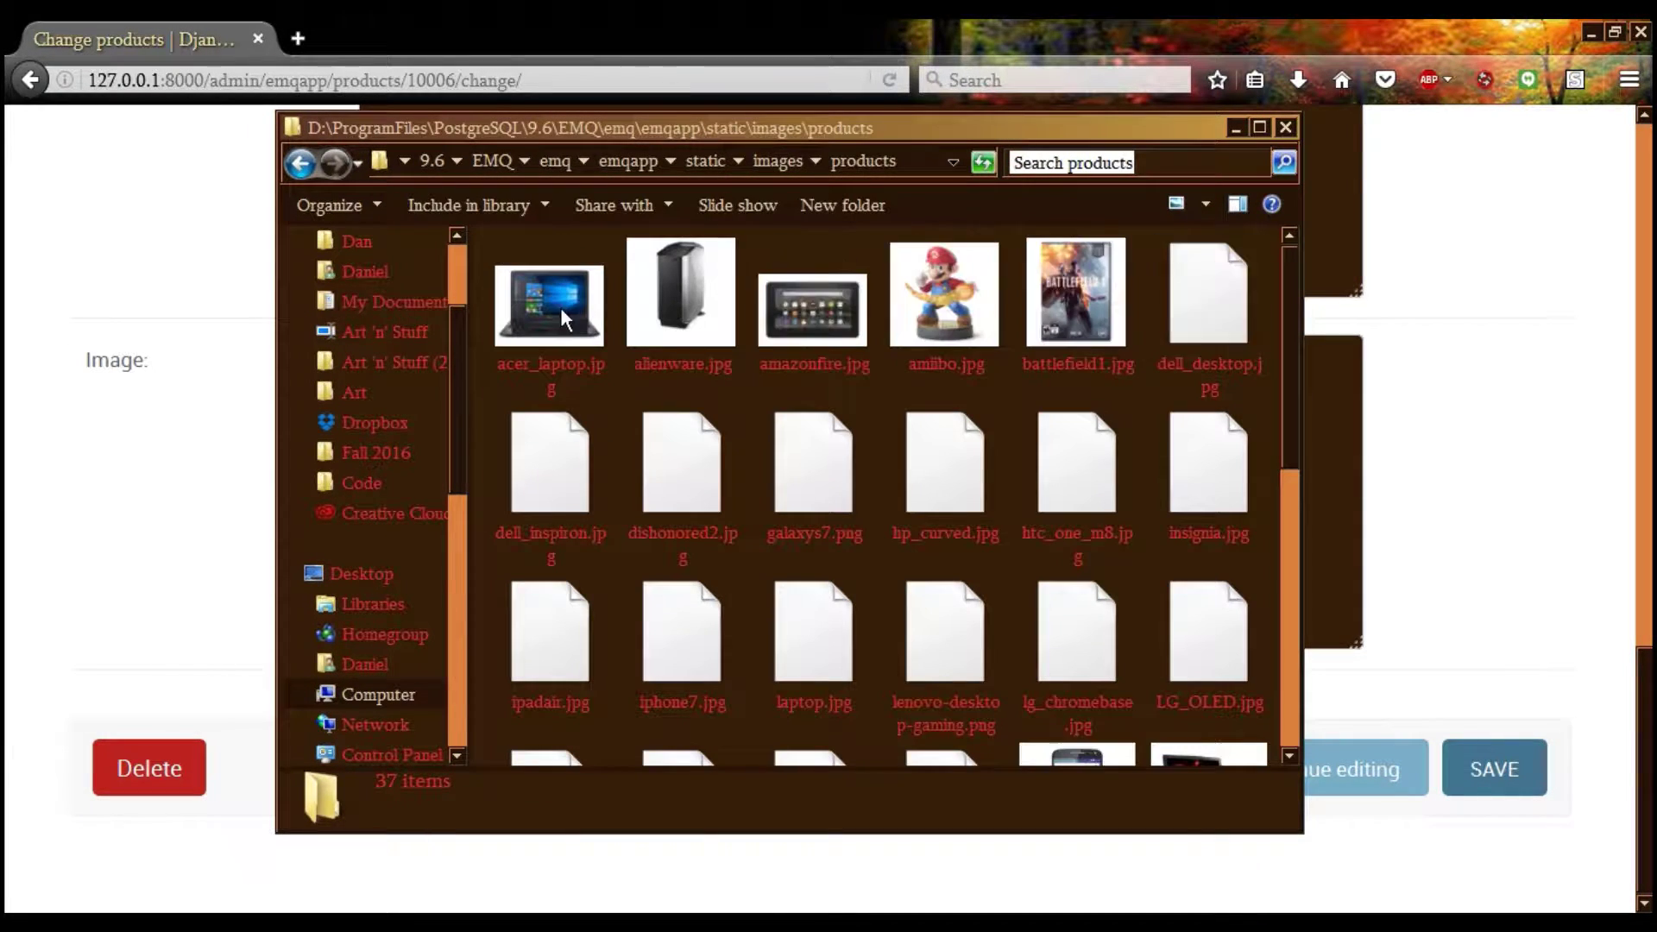
{"action": "left_click_drag", "start_coordinate": [1293, 344], "coordinate": [1263, 266]}
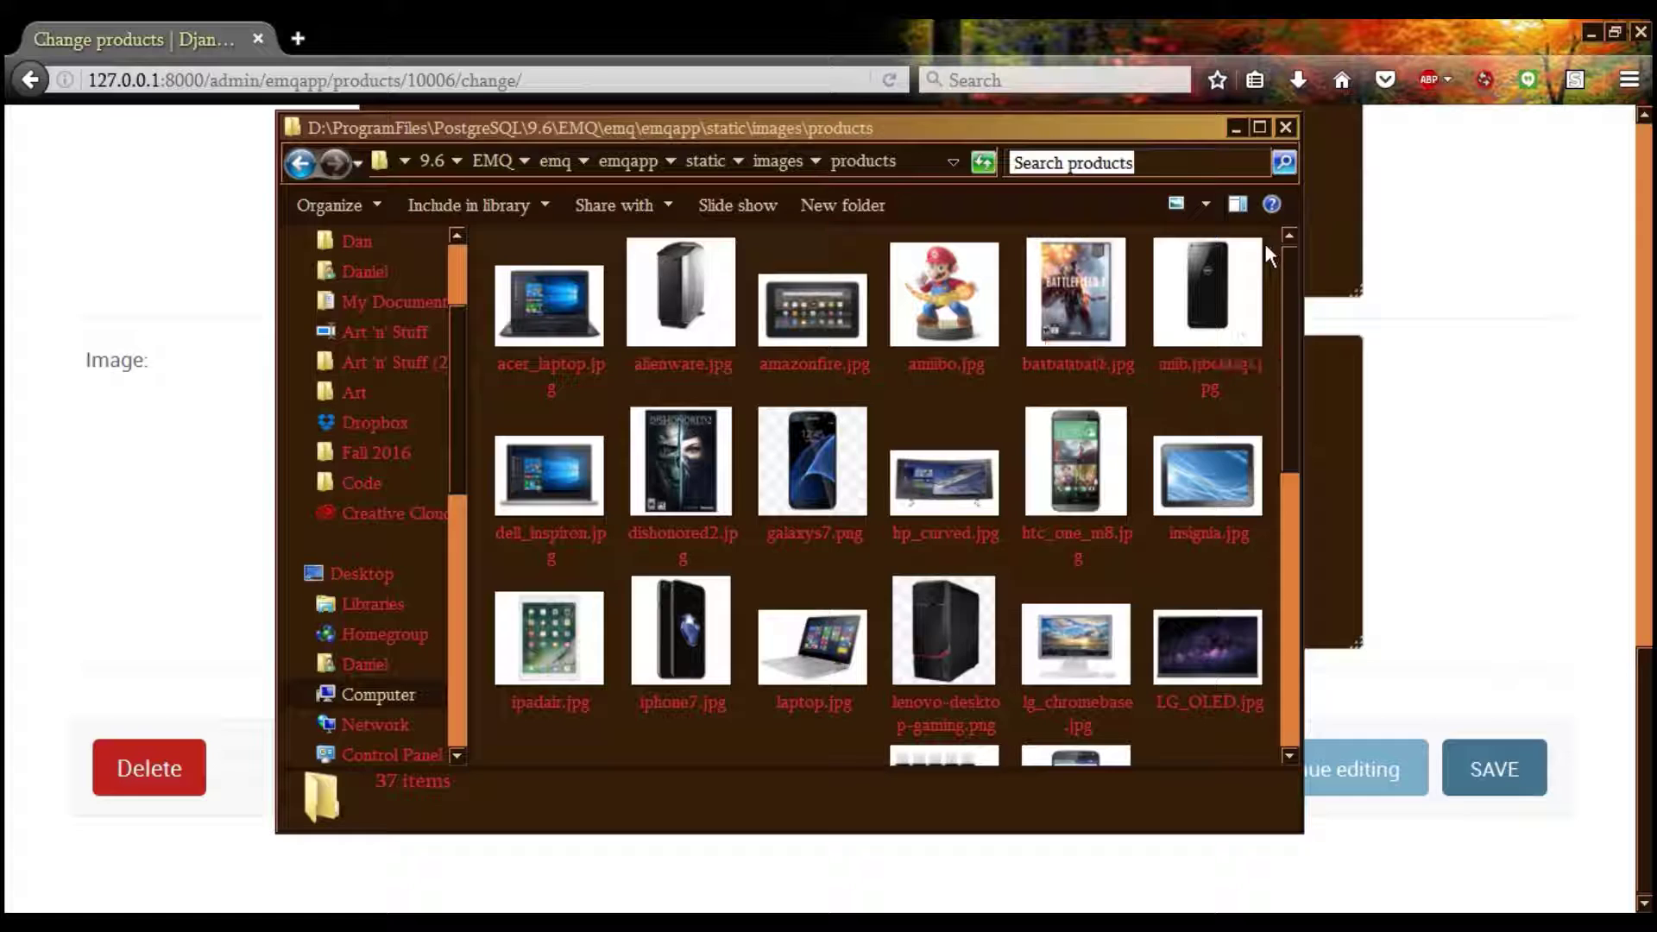
Save the MacBook Air product edits, which returns the 'Oops! Looks like something went wrong' error page
{"action": "left_click", "coordinate": [1461, 296]}
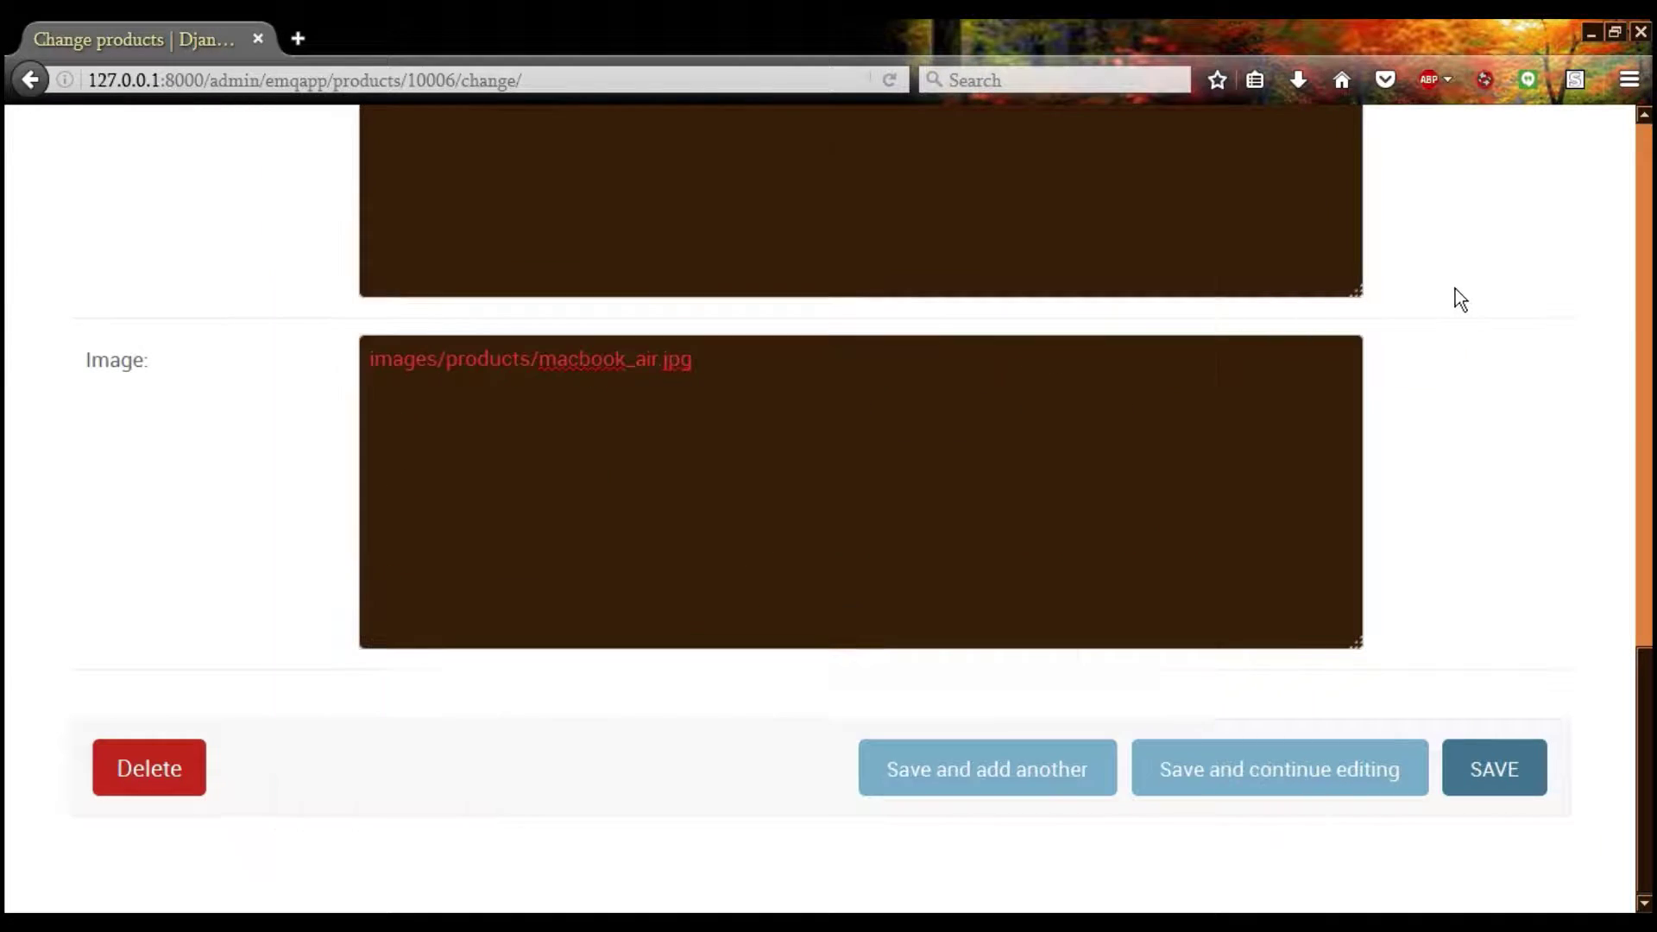
{"action": "left_click", "coordinate": [640, 393]}
{"action": "key", "text": "ctrl+a"}
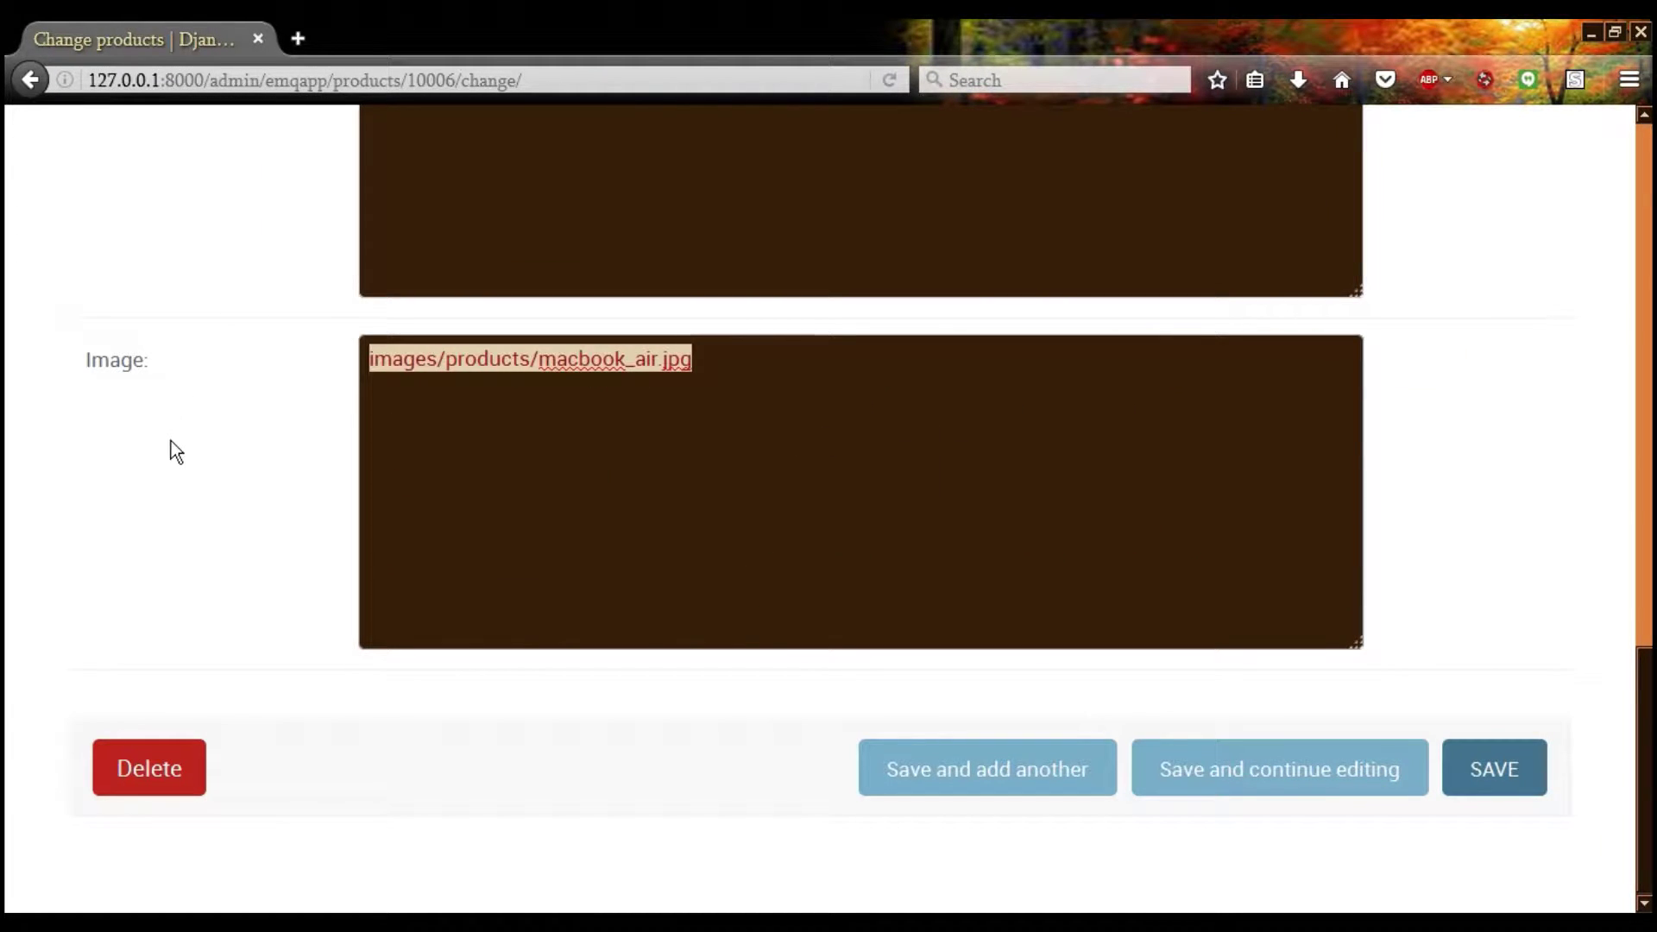
{"action": "left_click", "coordinate": [176, 451]}
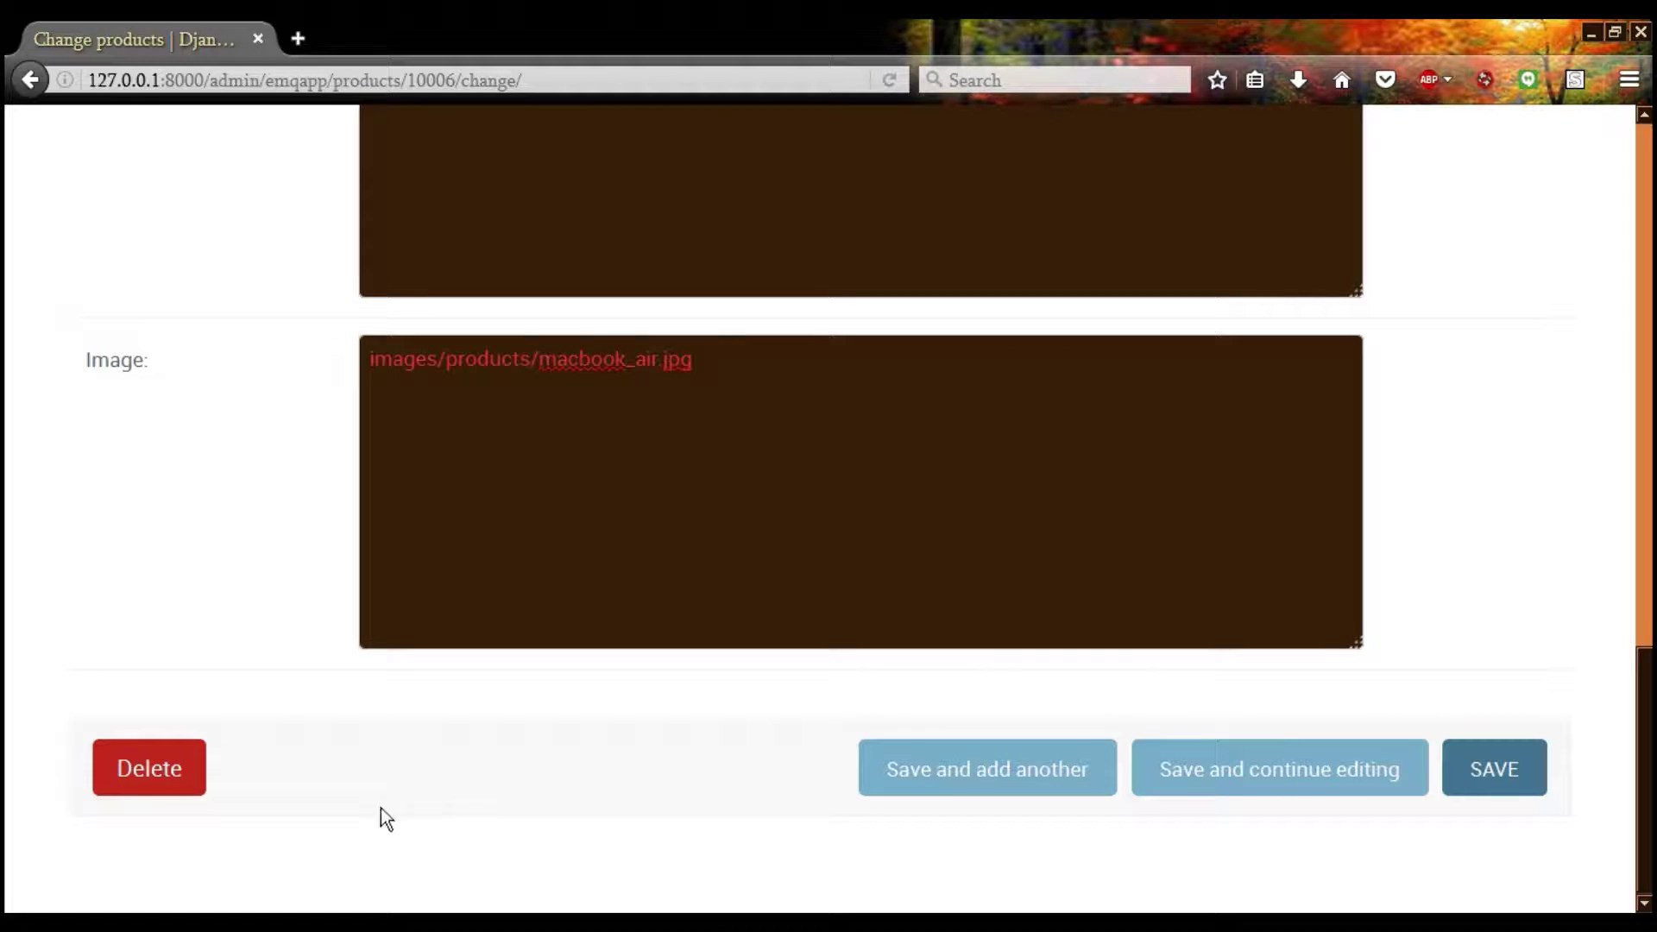
{"action": "left_click", "coordinate": [1455, 768]}
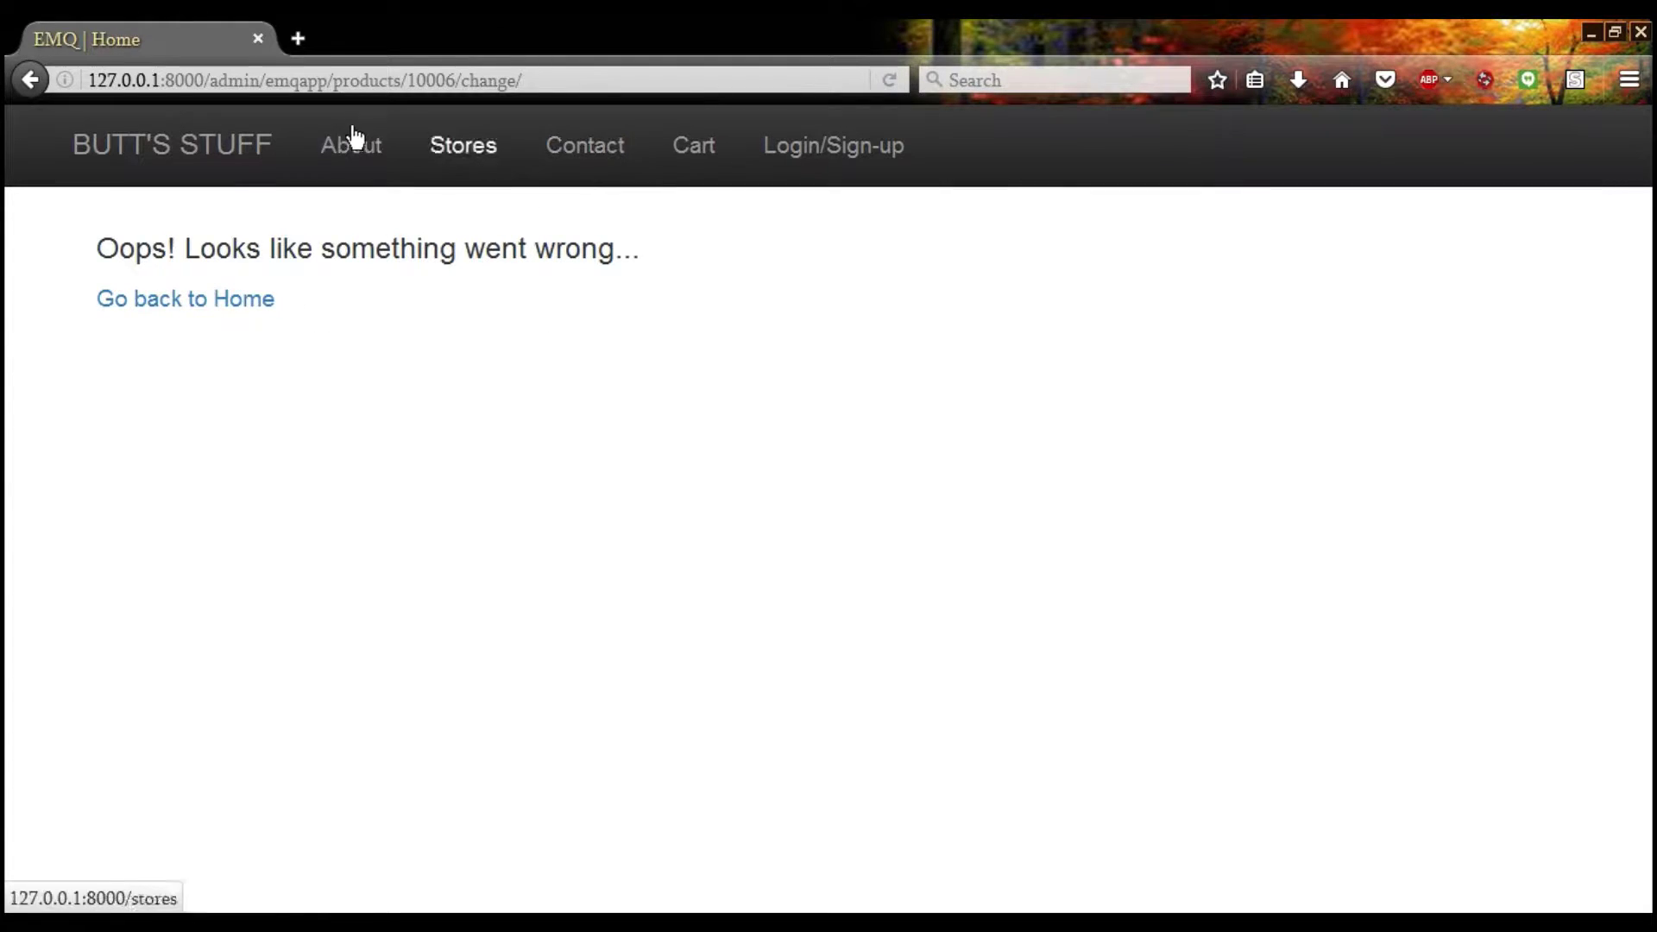
{"action": "left_click_drag", "start_coordinate": [258, 80], "coordinate": [618, 112]}
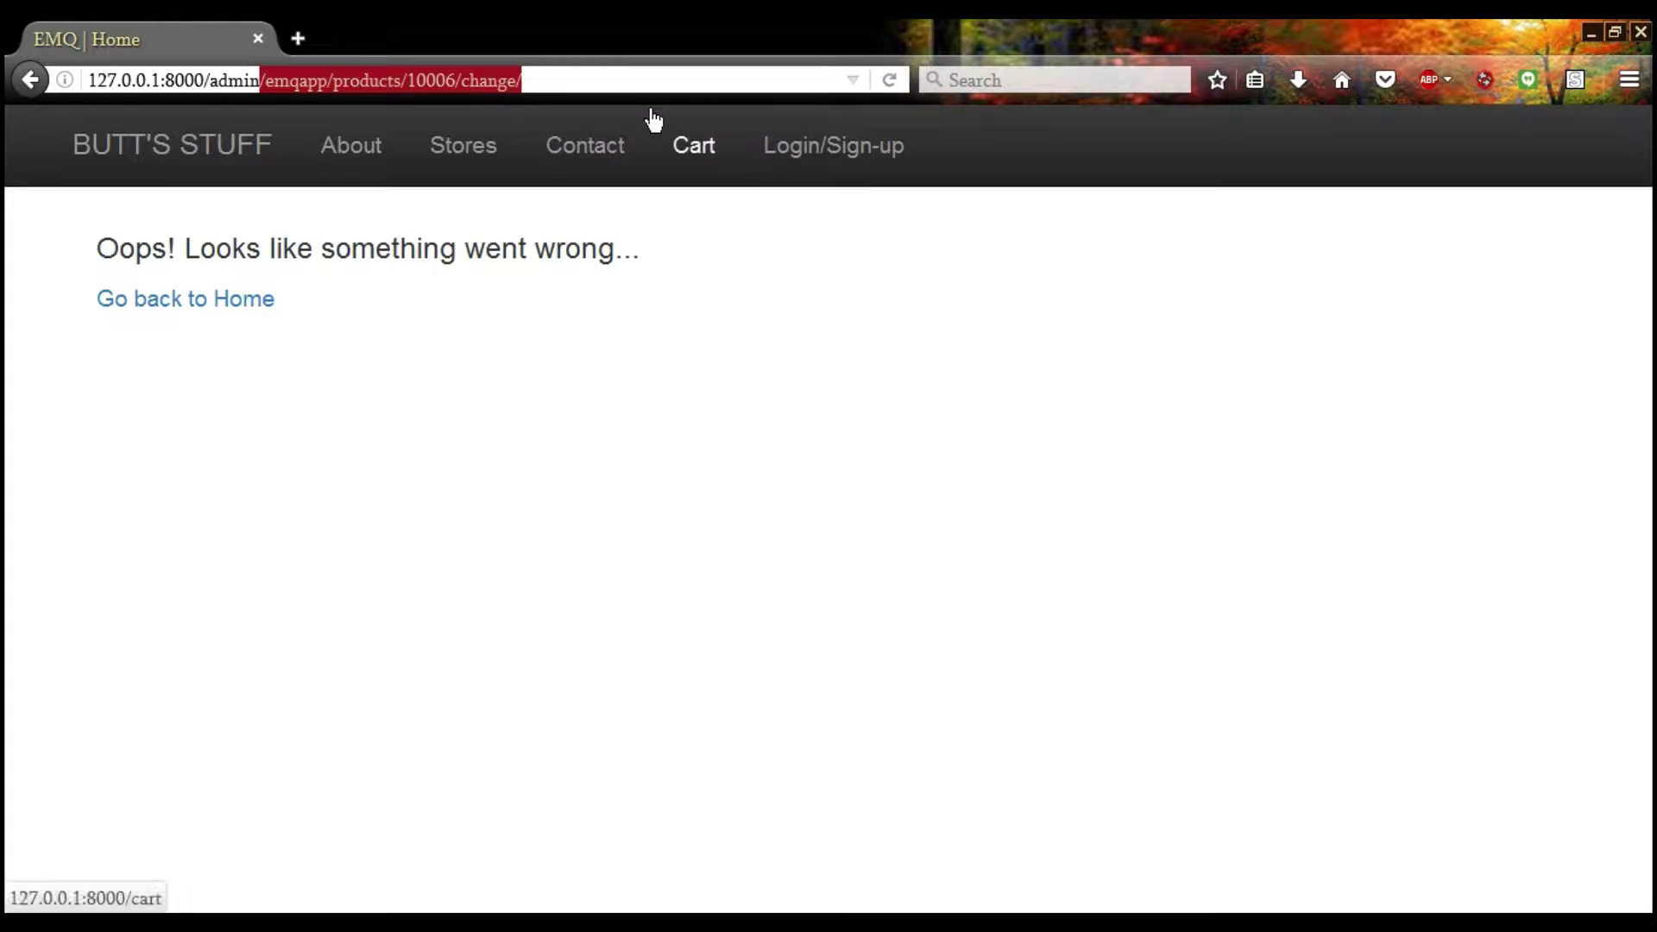
Trim the address back to /admin/ to leave the error page and reach Store 10's edit form
{"action": "key", "text": "BackSpace"}
{"action": "key", "text": "Return"}
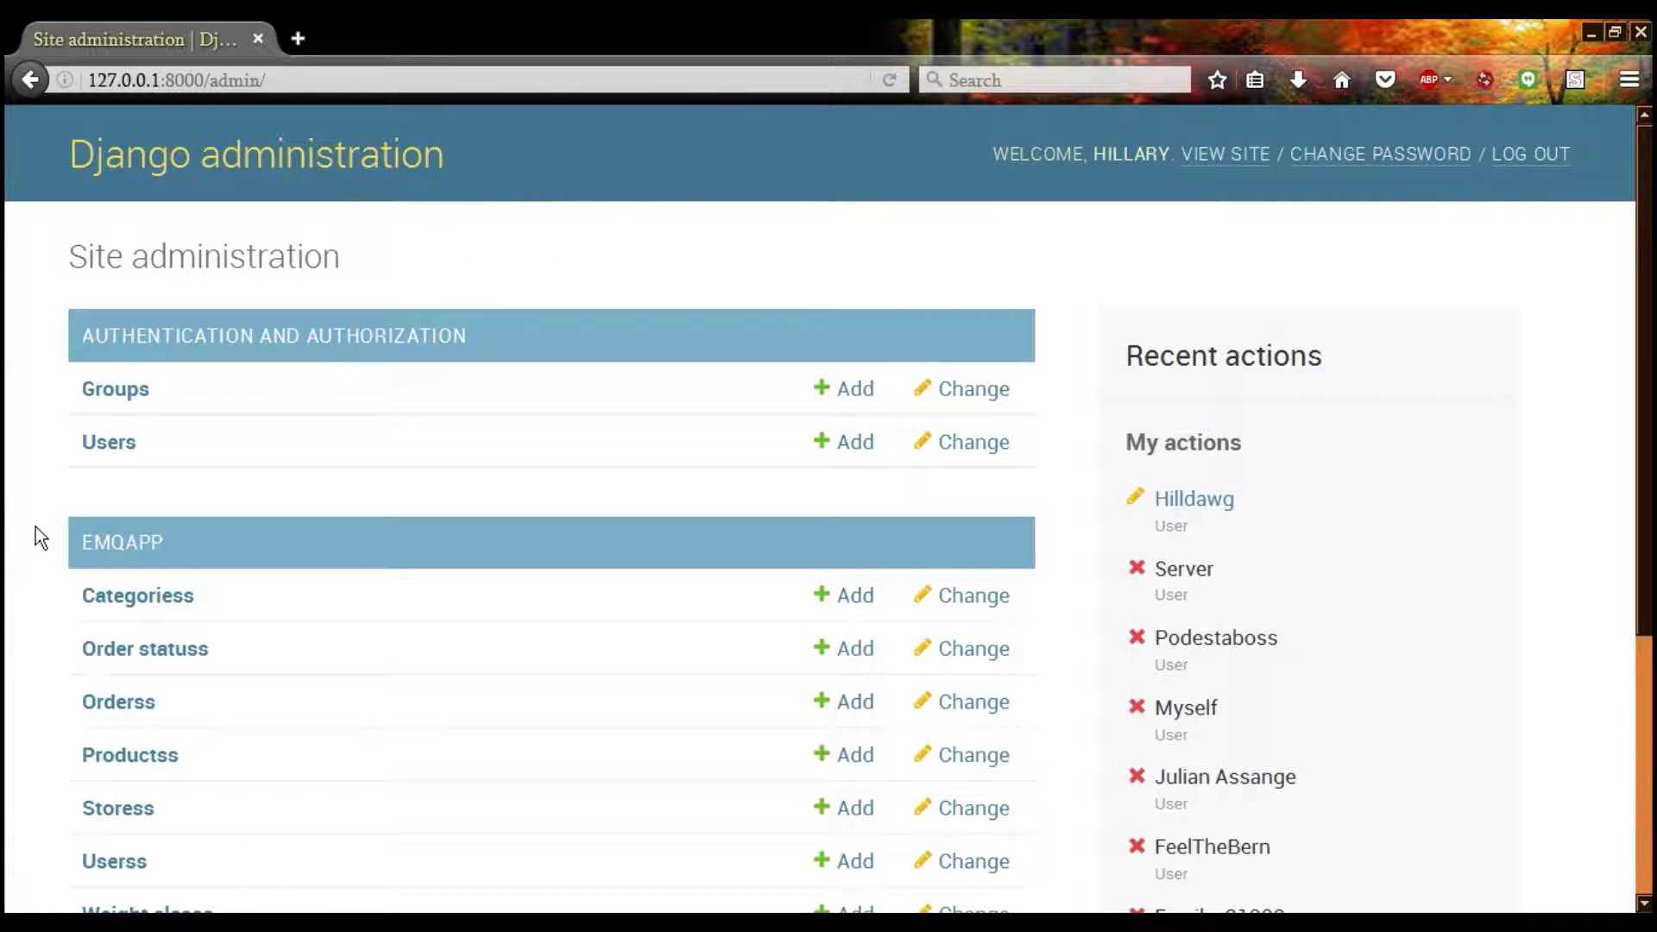
{"action": "scroll", "coordinate": [34, 527], "scroll_direction": "down", "scroll_amount": 3}
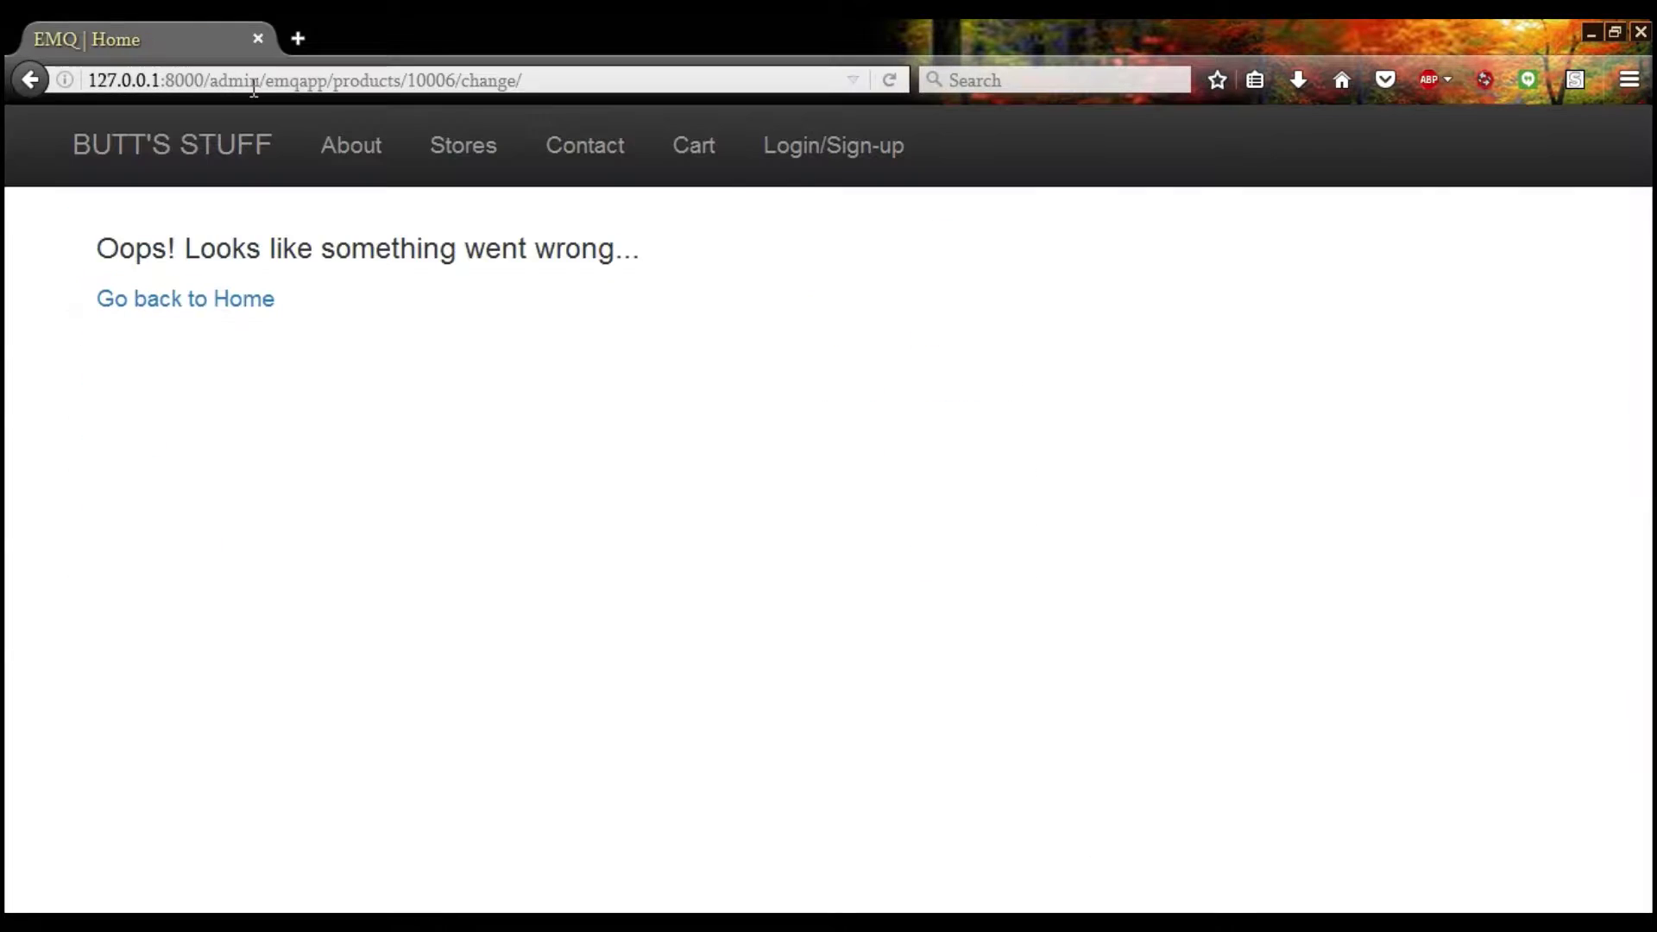
{"action": "left_click_drag", "start_coordinate": [259, 80], "coordinate": [651, 119]}
{"action": "key", "text": "BackSpace"}
{"action": "key", "text": "Return"}
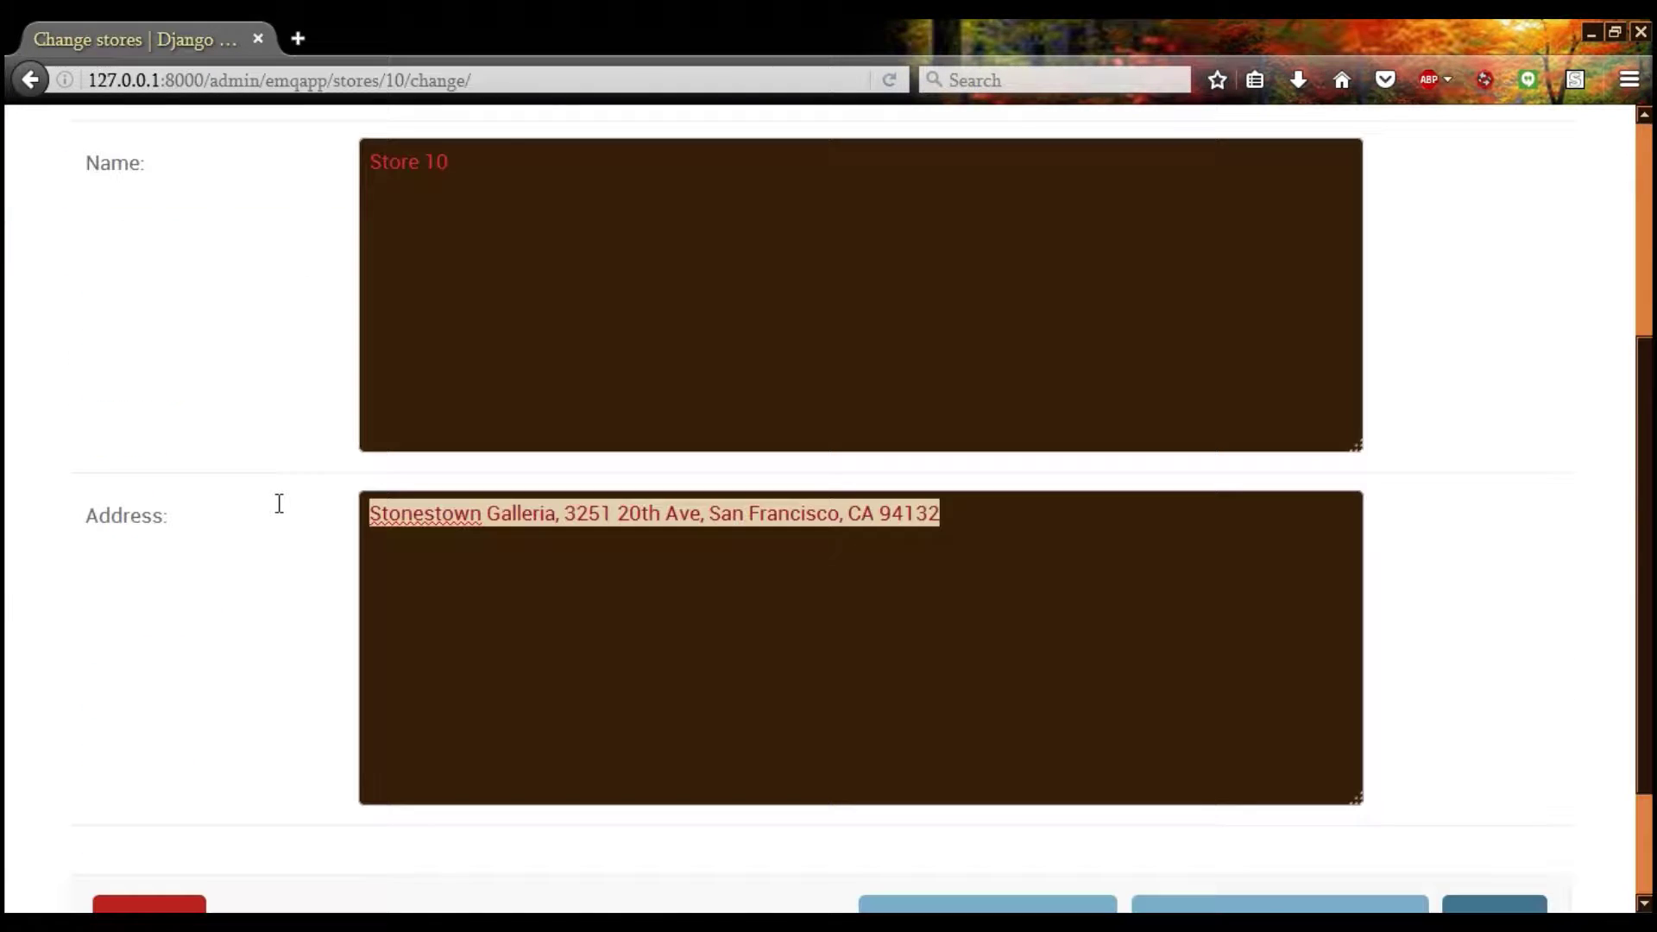
Go back through the stores list to the site administration index
{"action": "left_click", "coordinate": [267, 493]}
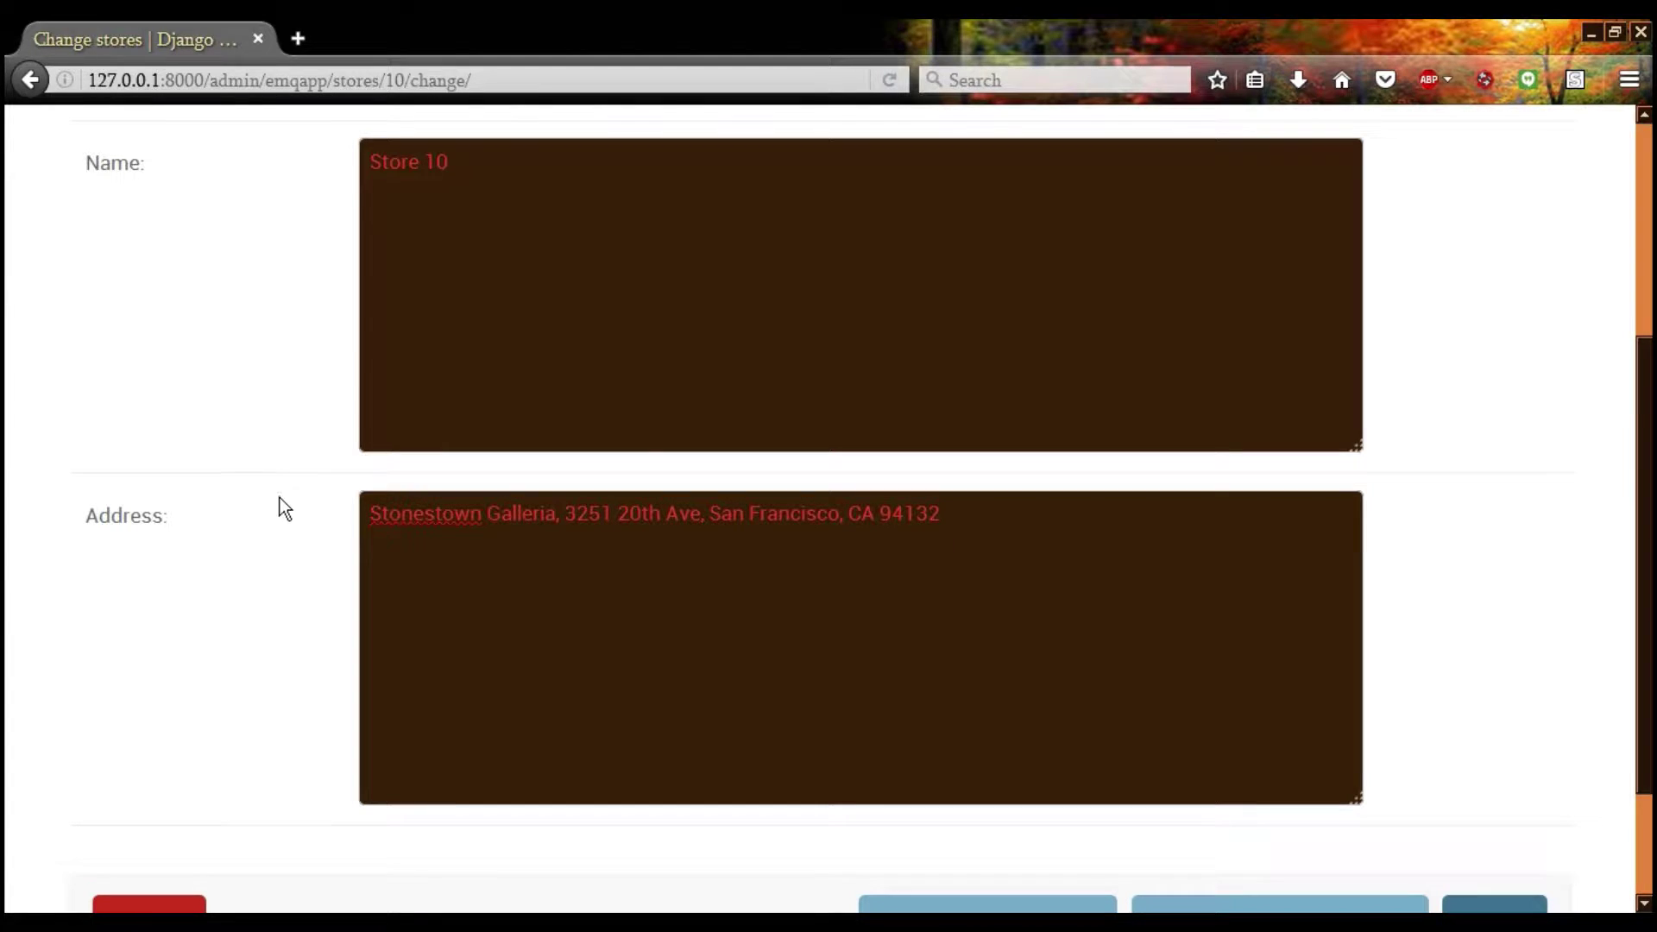
{"action": "key", "text": "alt+Left"}
{"action": "scroll", "coordinate": [238, 509], "scroll_direction": "down", "scroll_amount": 4}
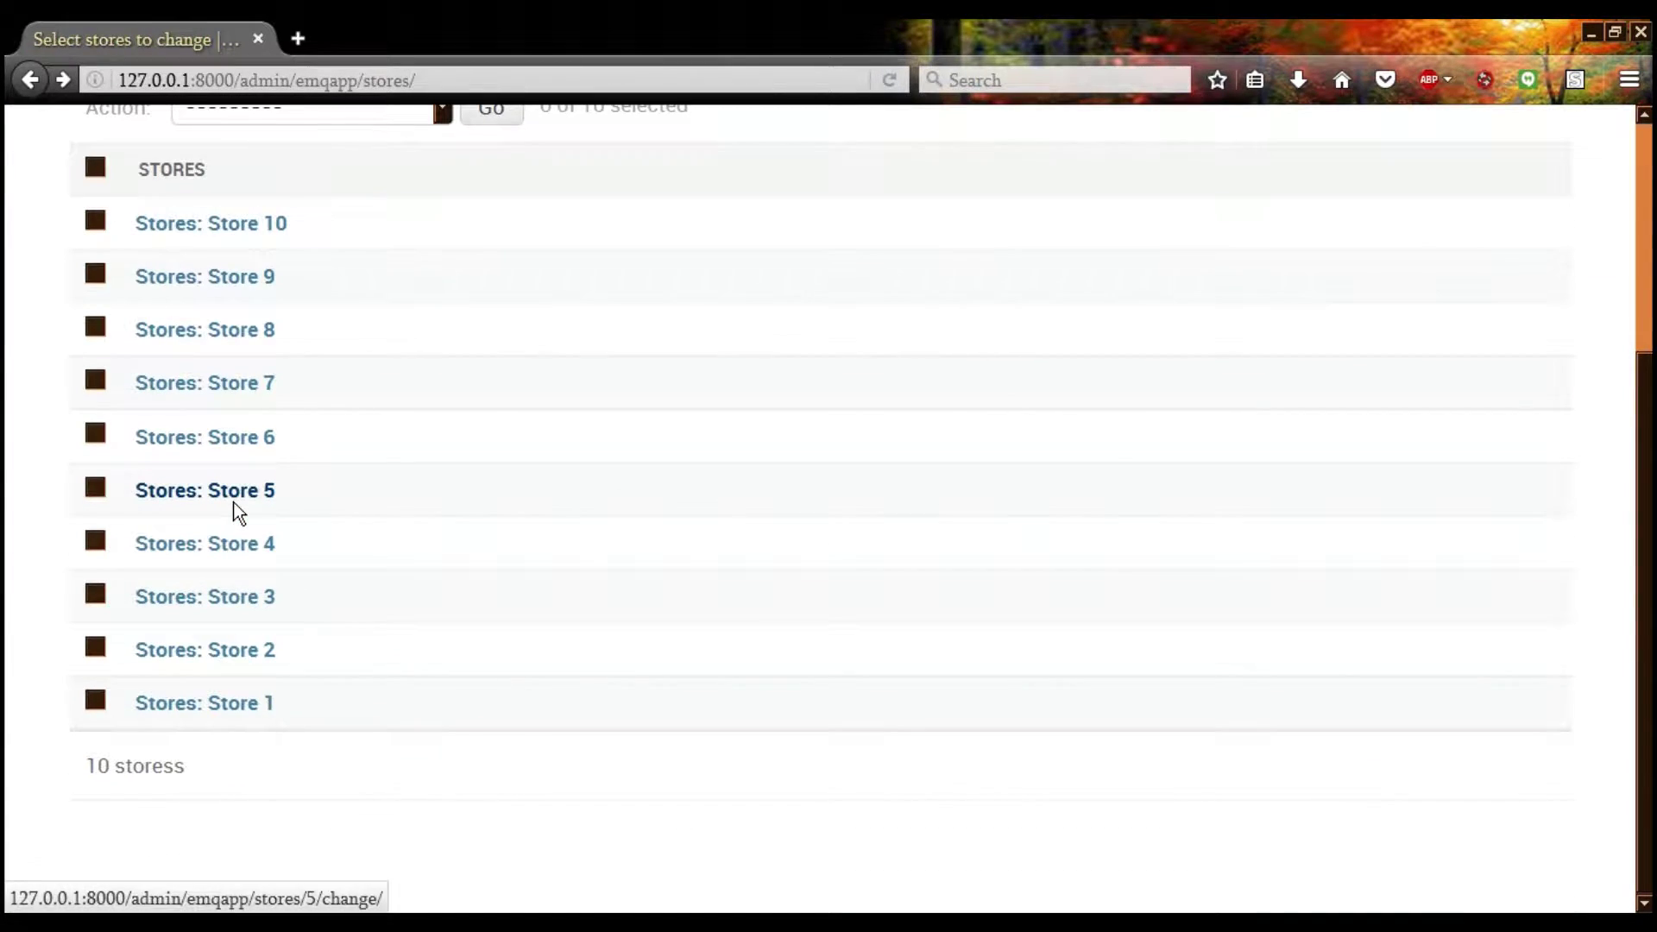
{"action": "scroll", "coordinate": [250, 500], "scroll_direction": "up", "scroll_amount": 4}
{"action": "key", "text": "alt+Left"}
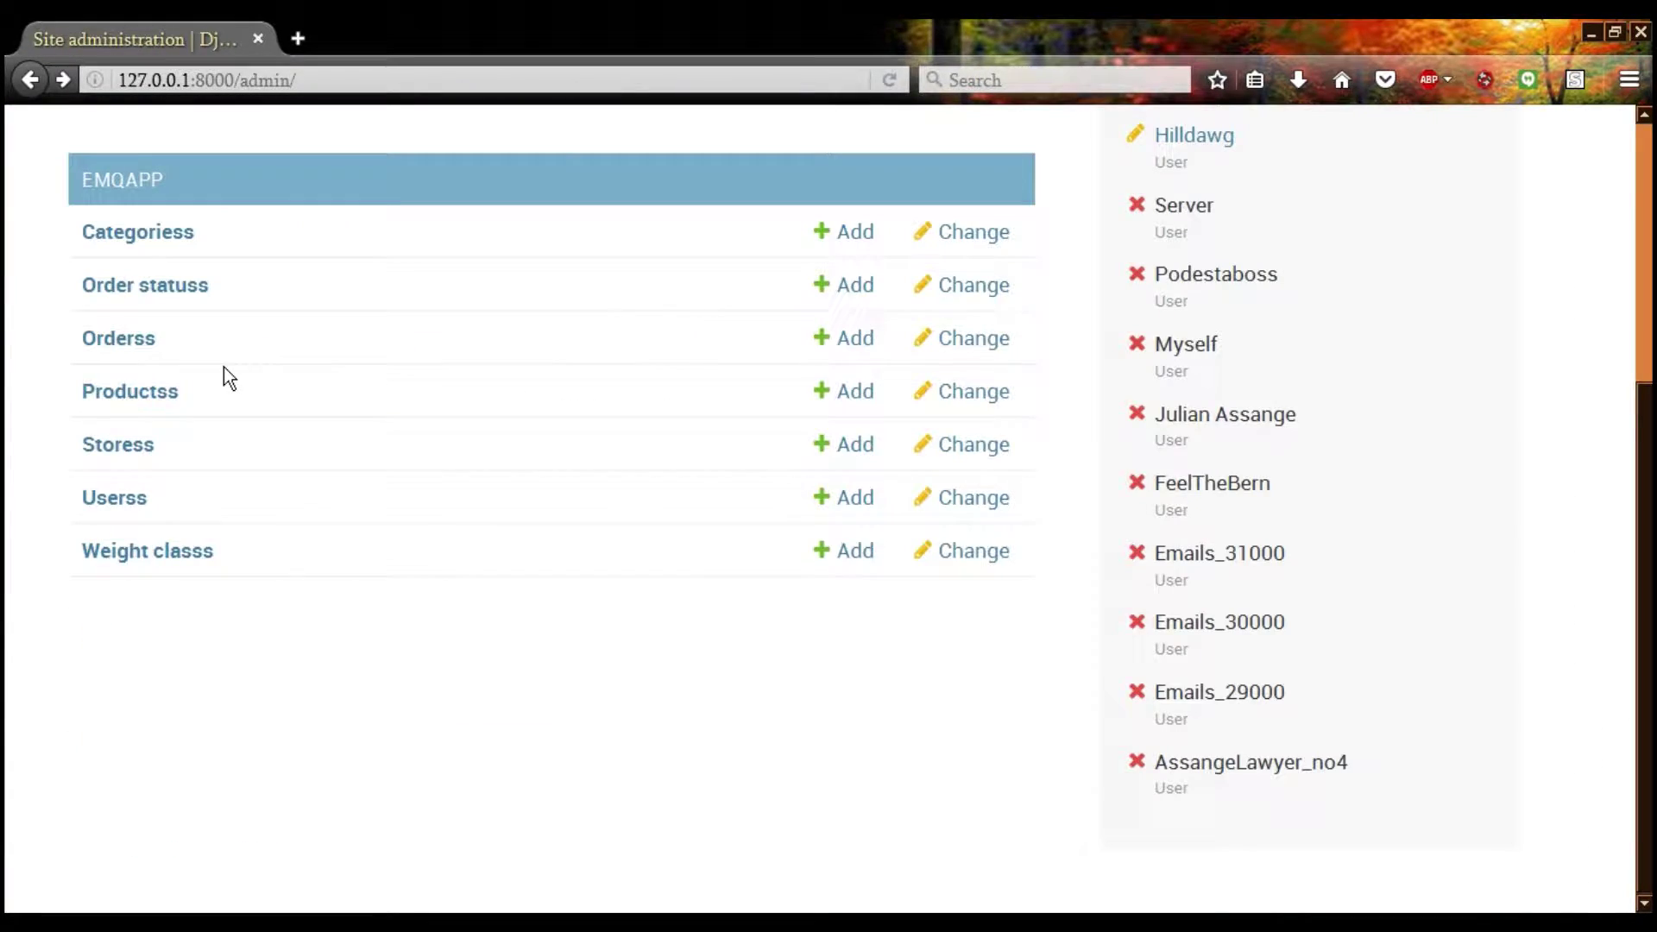
Open the Orders list, then go back from its error page to the admin index top
{"action": "left_click", "coordinate": [112, 339]}
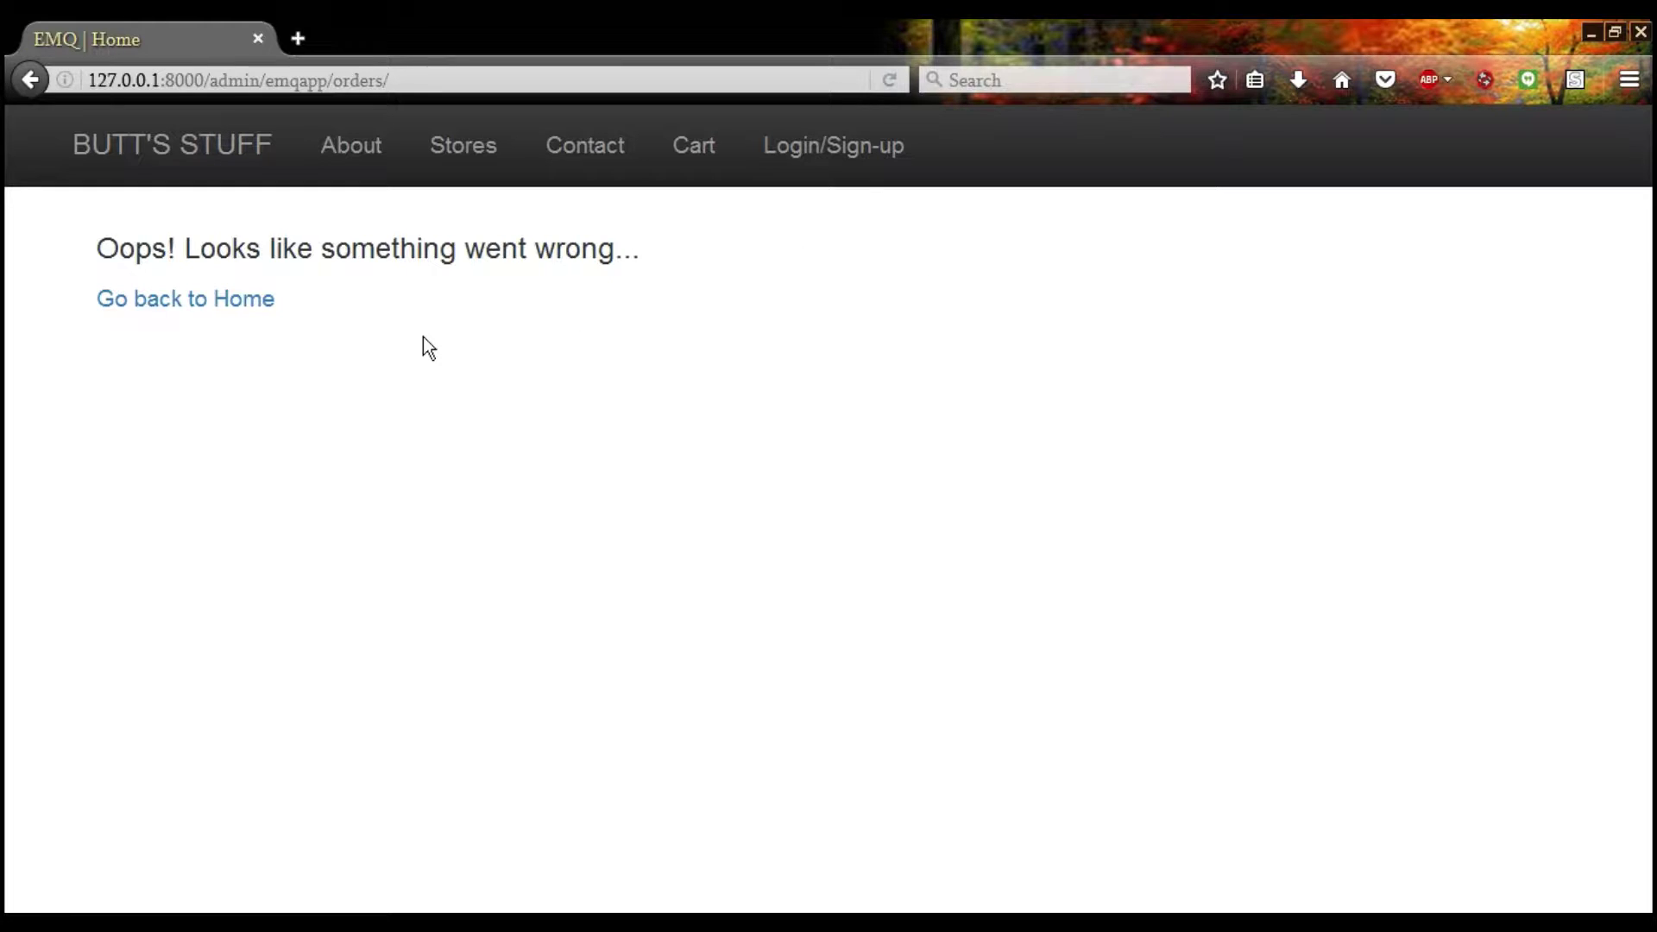
{"action": "key", "text": "alt+Left"}
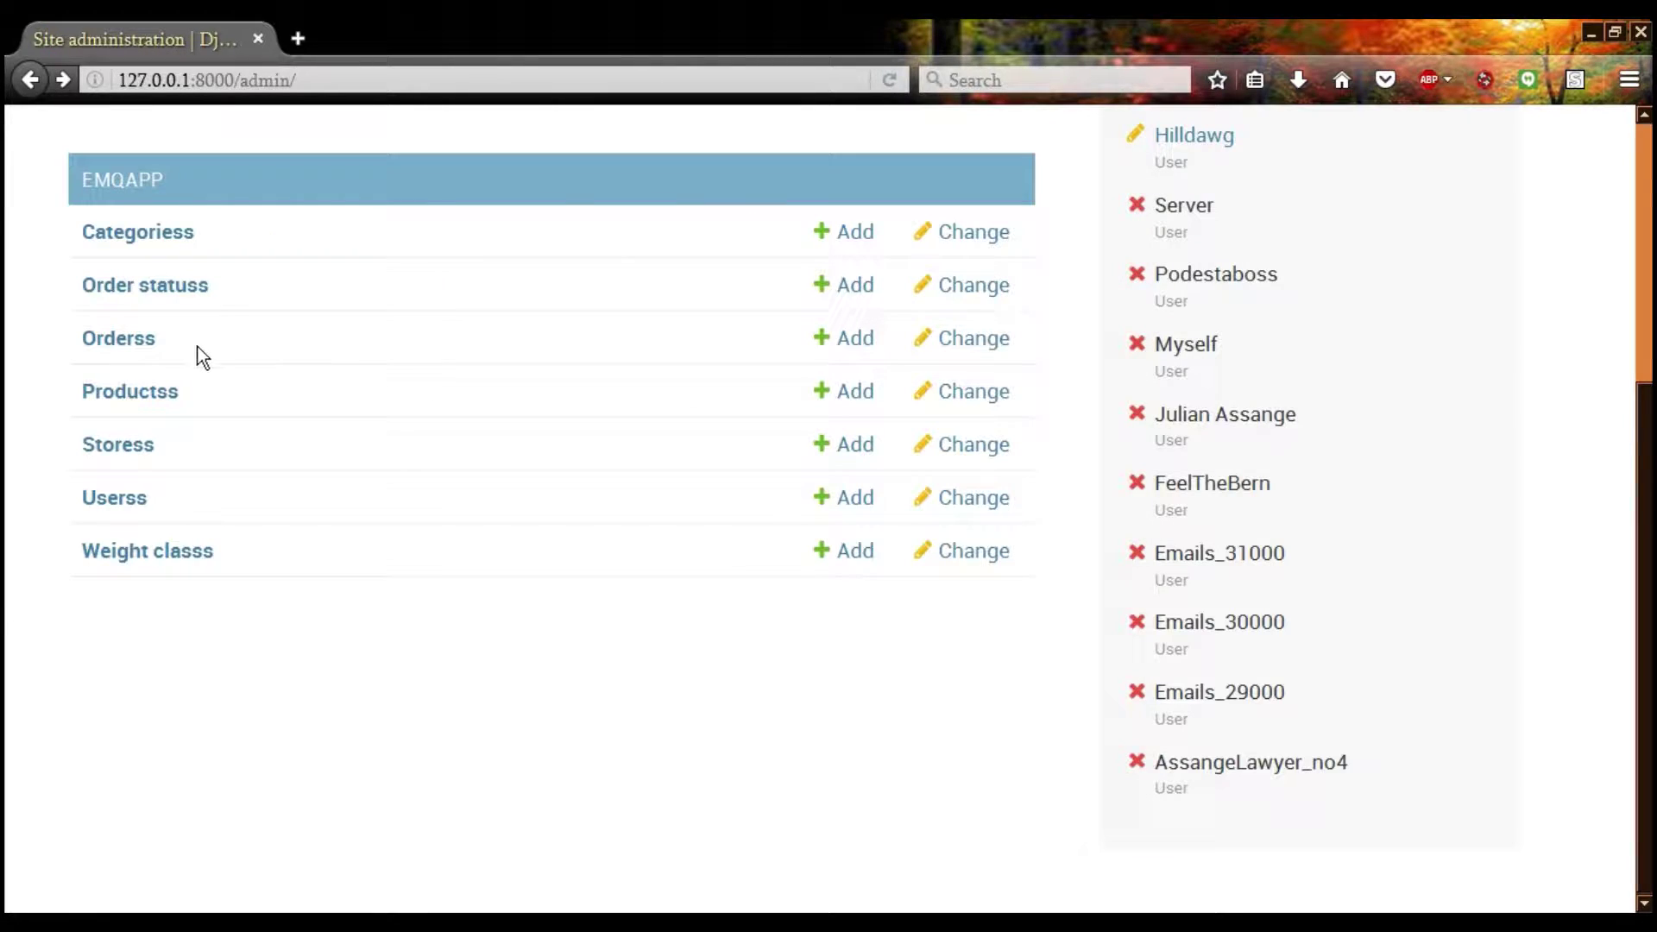
{"action": "scroll", "coordinate": [148, 371], "scroll_direction": "up", "scroll_amount": 3}
{"action": "scroll", "coordinate": [800, 603], "scroll_direction": "up", "scroll_amount": 3}
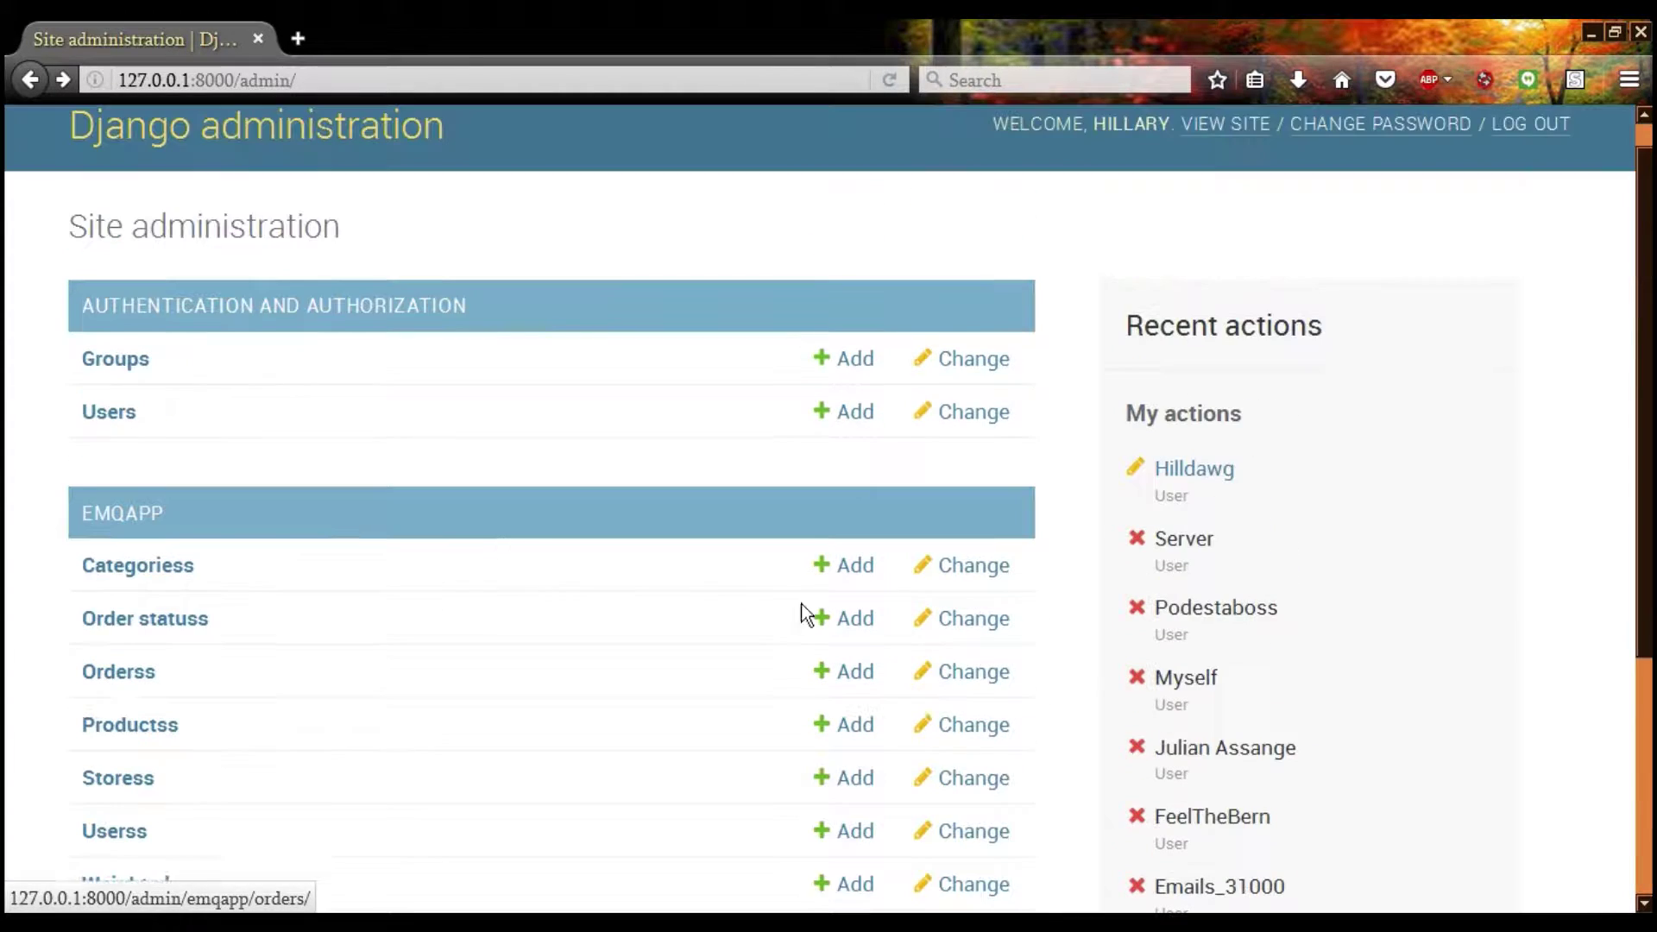
In Explorer, climb from the EMQ images folder to PostgreSQL 9.6's pgAdmin 4 bin folder with pgAdmin4.exe
{"action": "key", "text": "alt+Tab"}
{"action": "key", "text": "BackSpace"}
{"action": "key", "text": "BackSpace"}
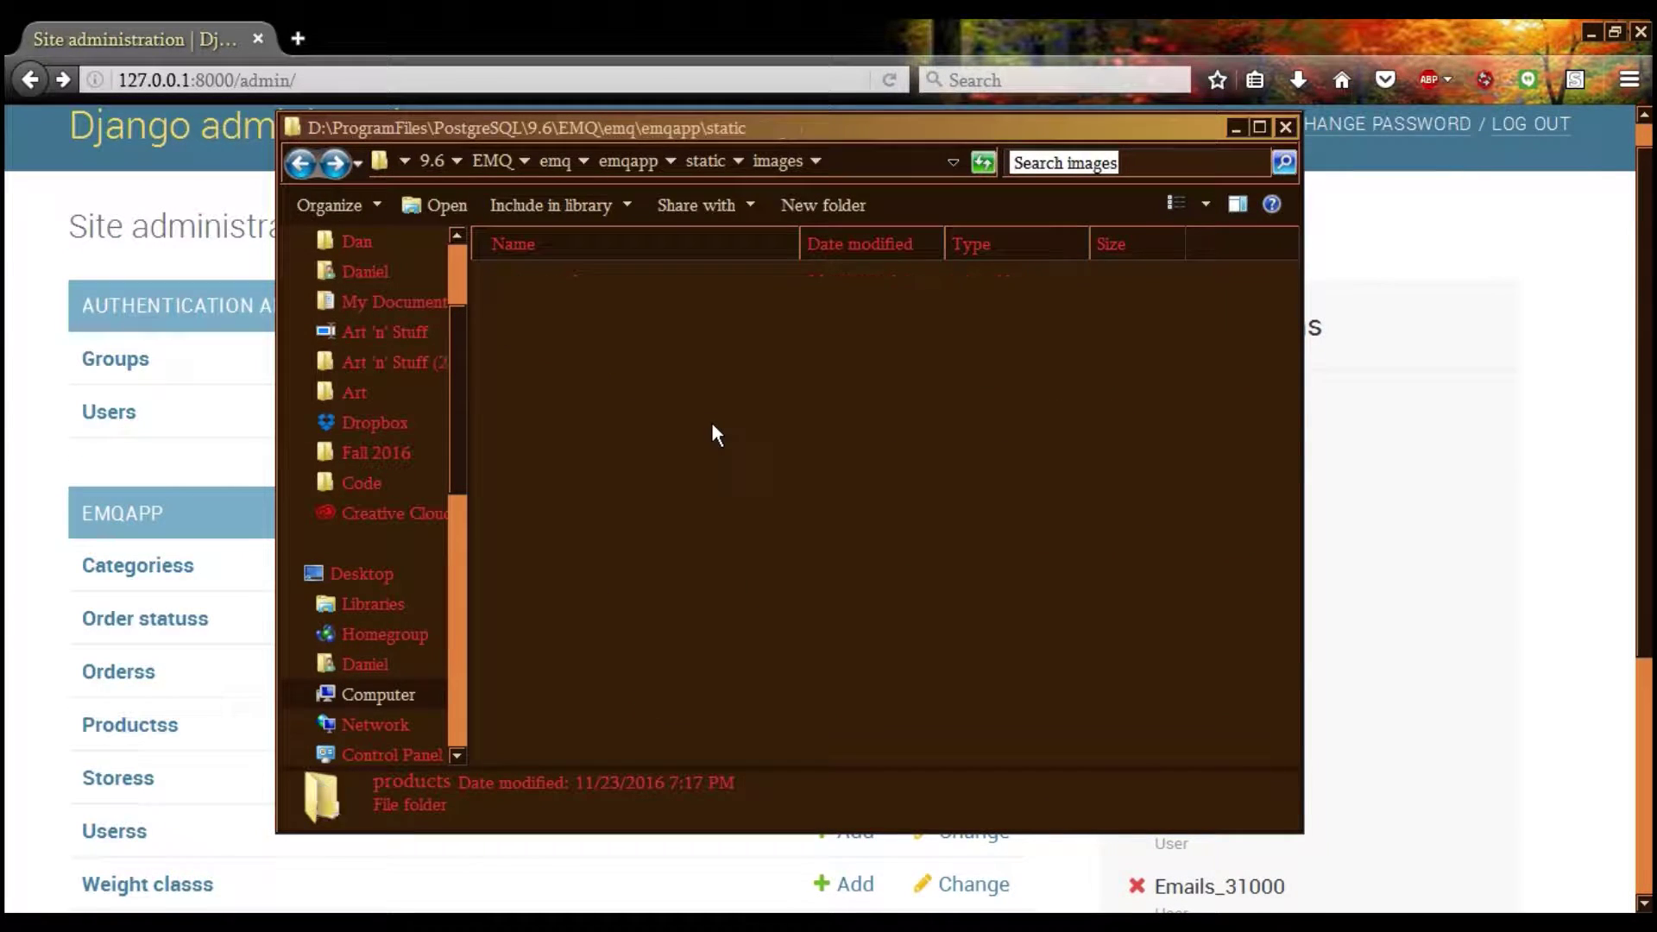
{"action": "key", "text": "BackSpace"}
{"action": "key", "text": "BackSpace"}
{"action": "key", "text": "BackSpace"}
{"action": "key", "text": "BackSpace"}
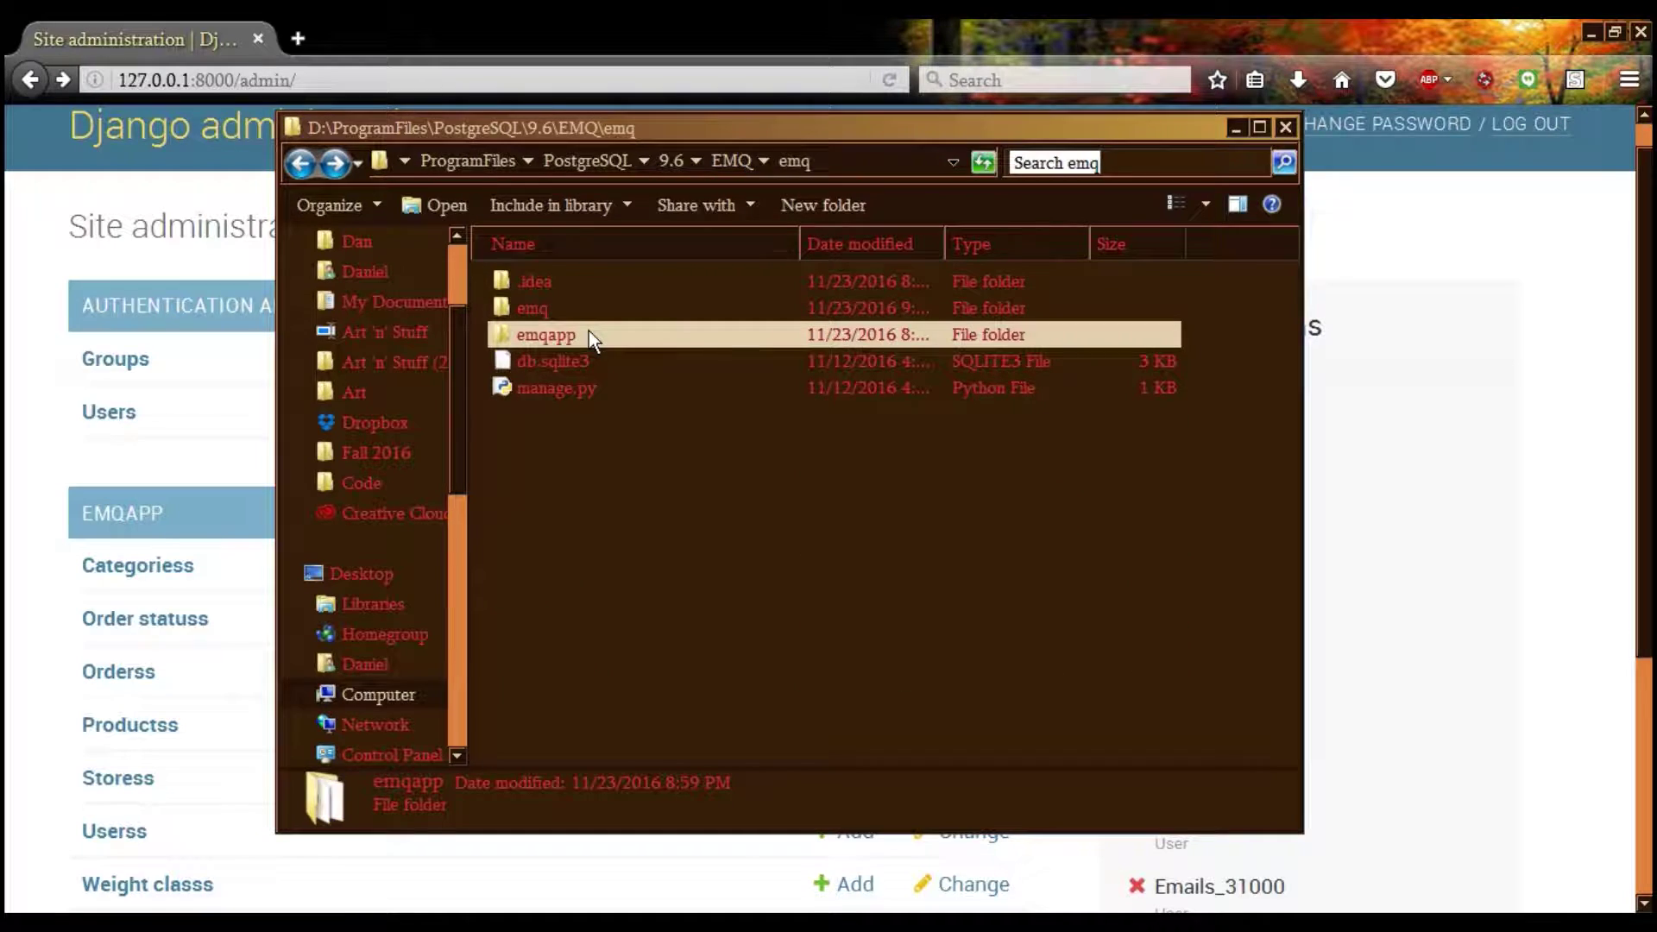
{"action": "key", "text": "BackSpace"}
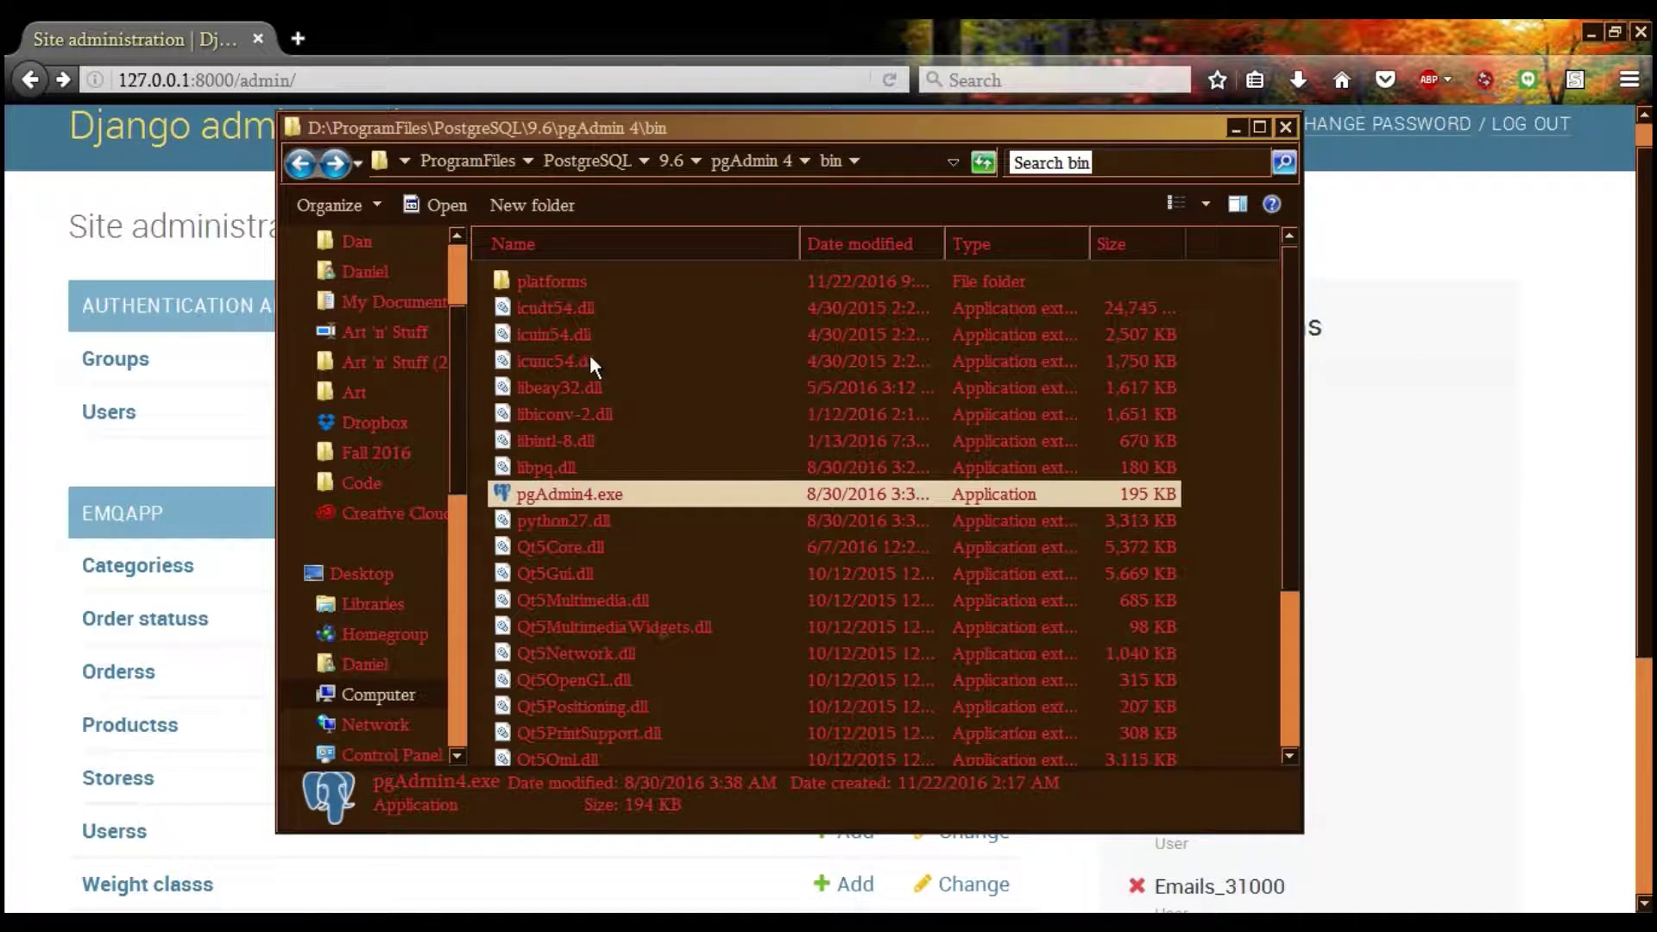
{"action": "left_click", "coordinate": [855, 161]}
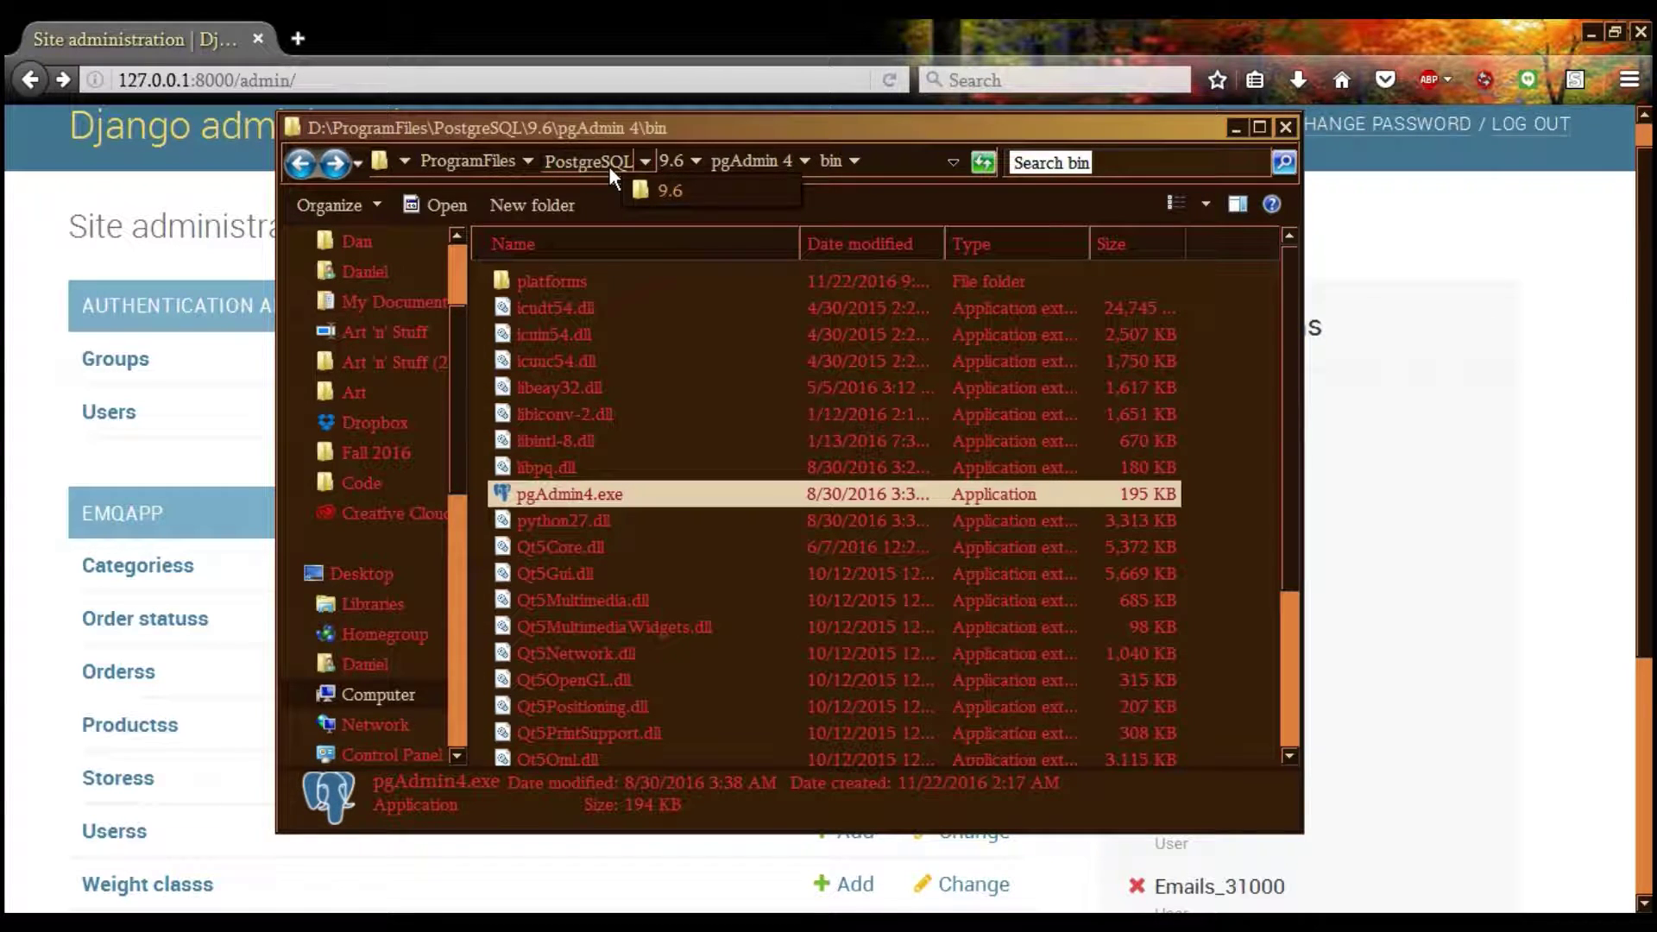
{"action": "left_click", "coordinate": [676, 171]}
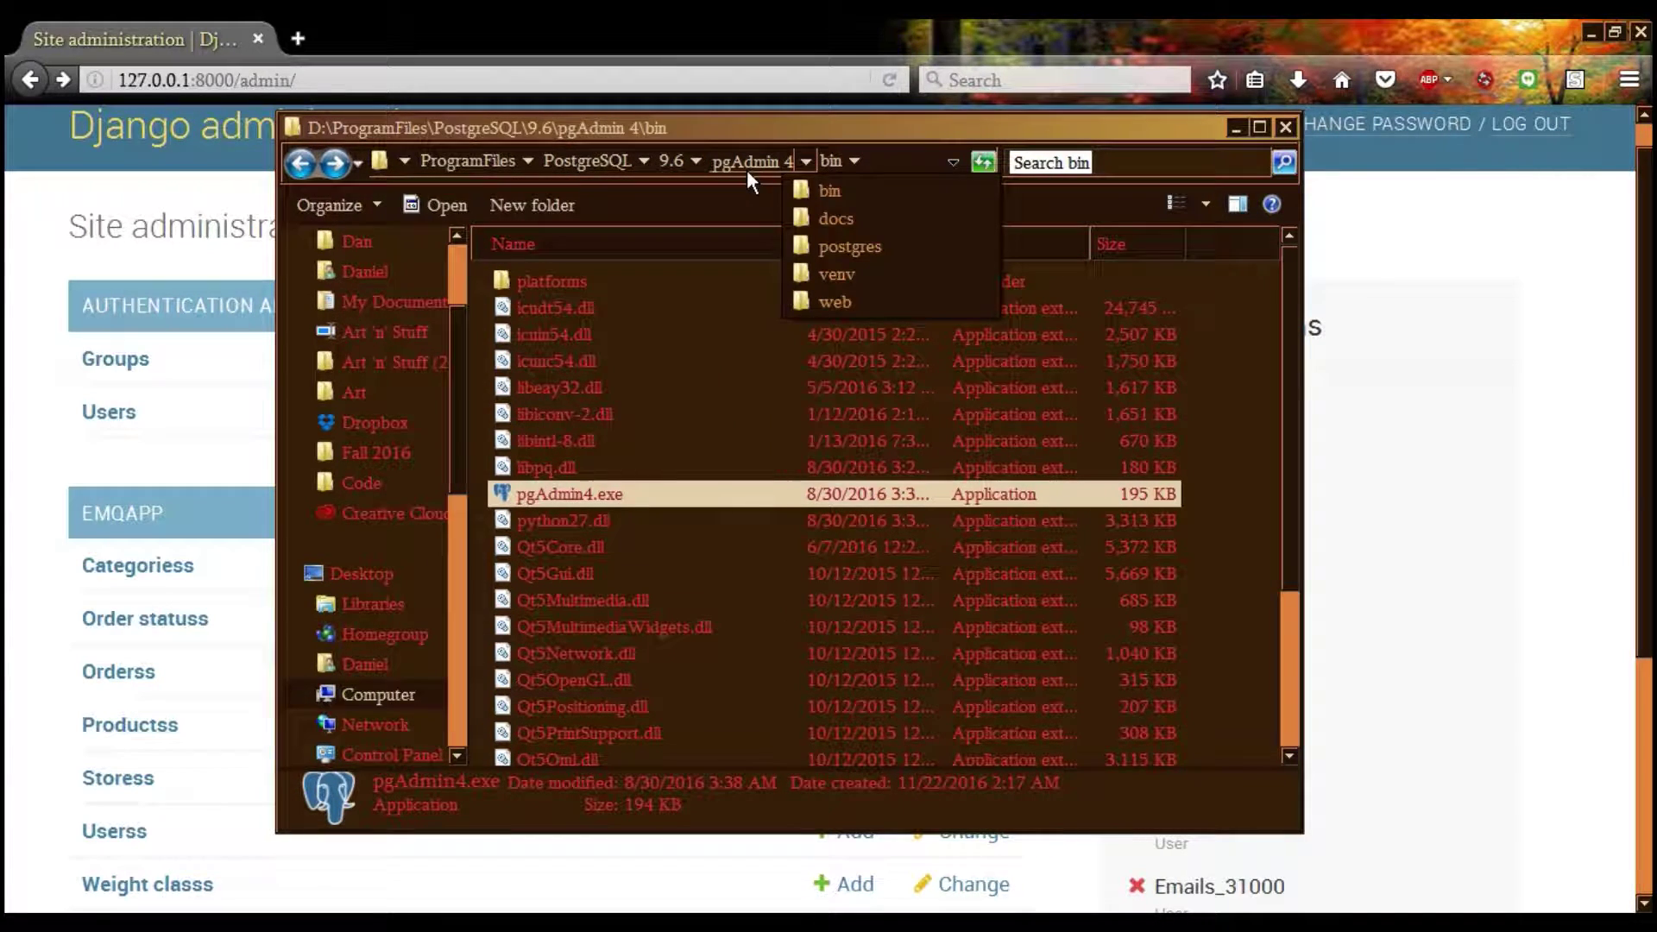
{"action": "left_click", "coordinate": [780, 170]}
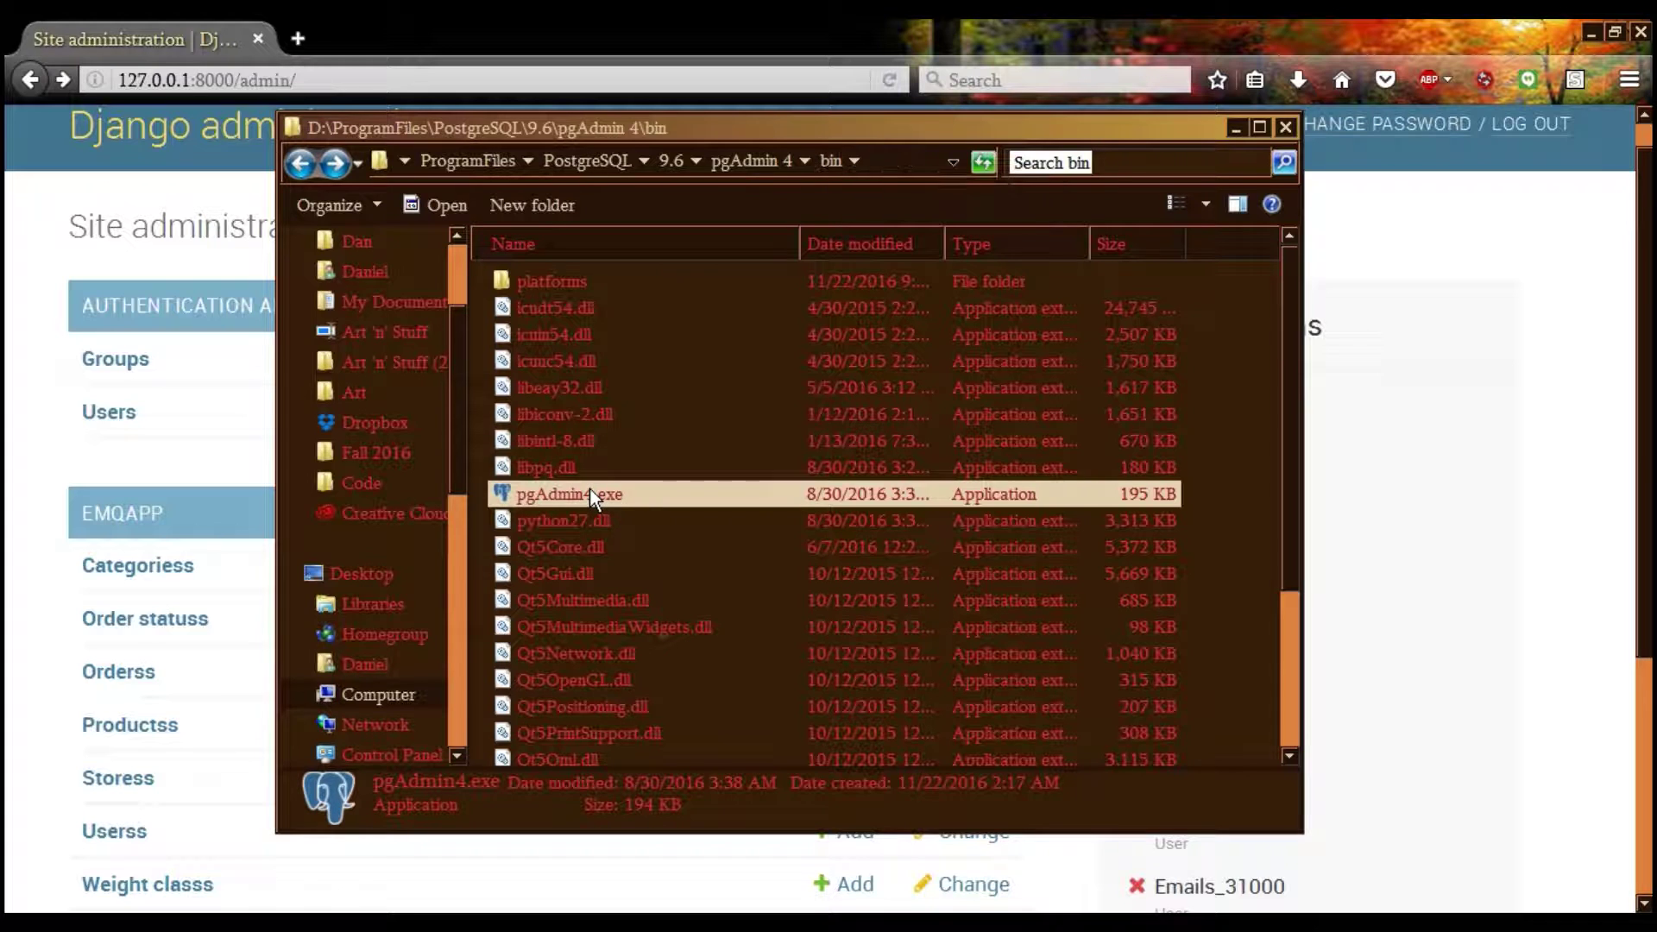
Log out of the EMQ store's Django admin
{"action": "left_click", "coordinate": [202, 473]}
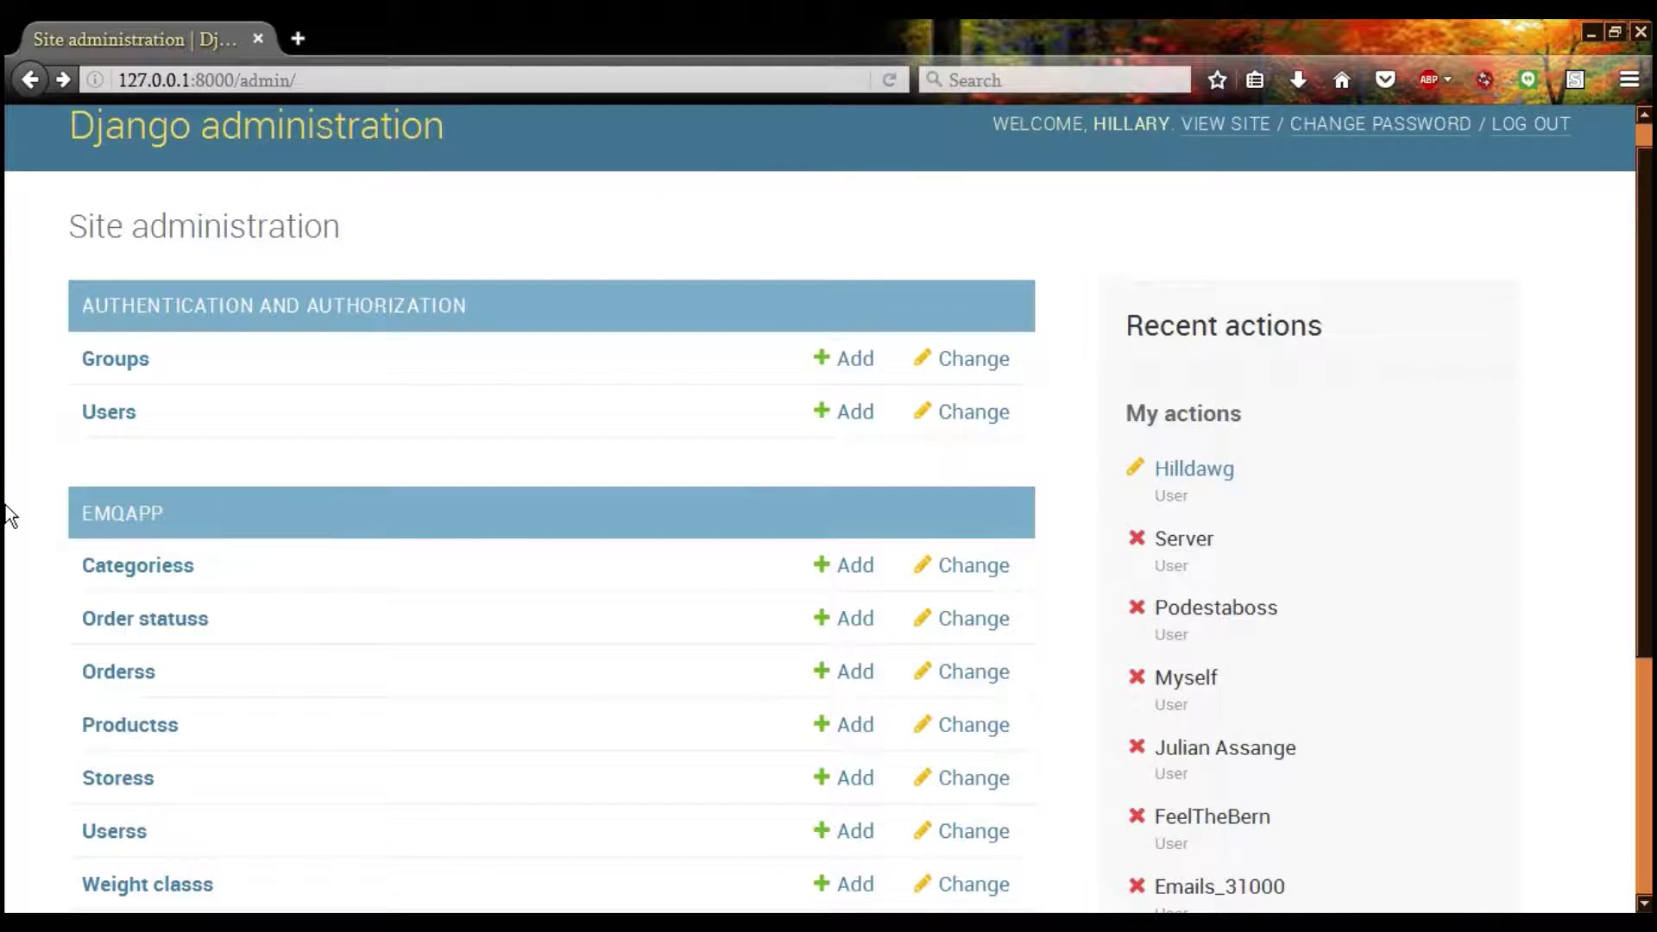
{"action": "scroll", "coordinate": [29, 474], "scroll_direction": "down", "scroll_amount": 4}
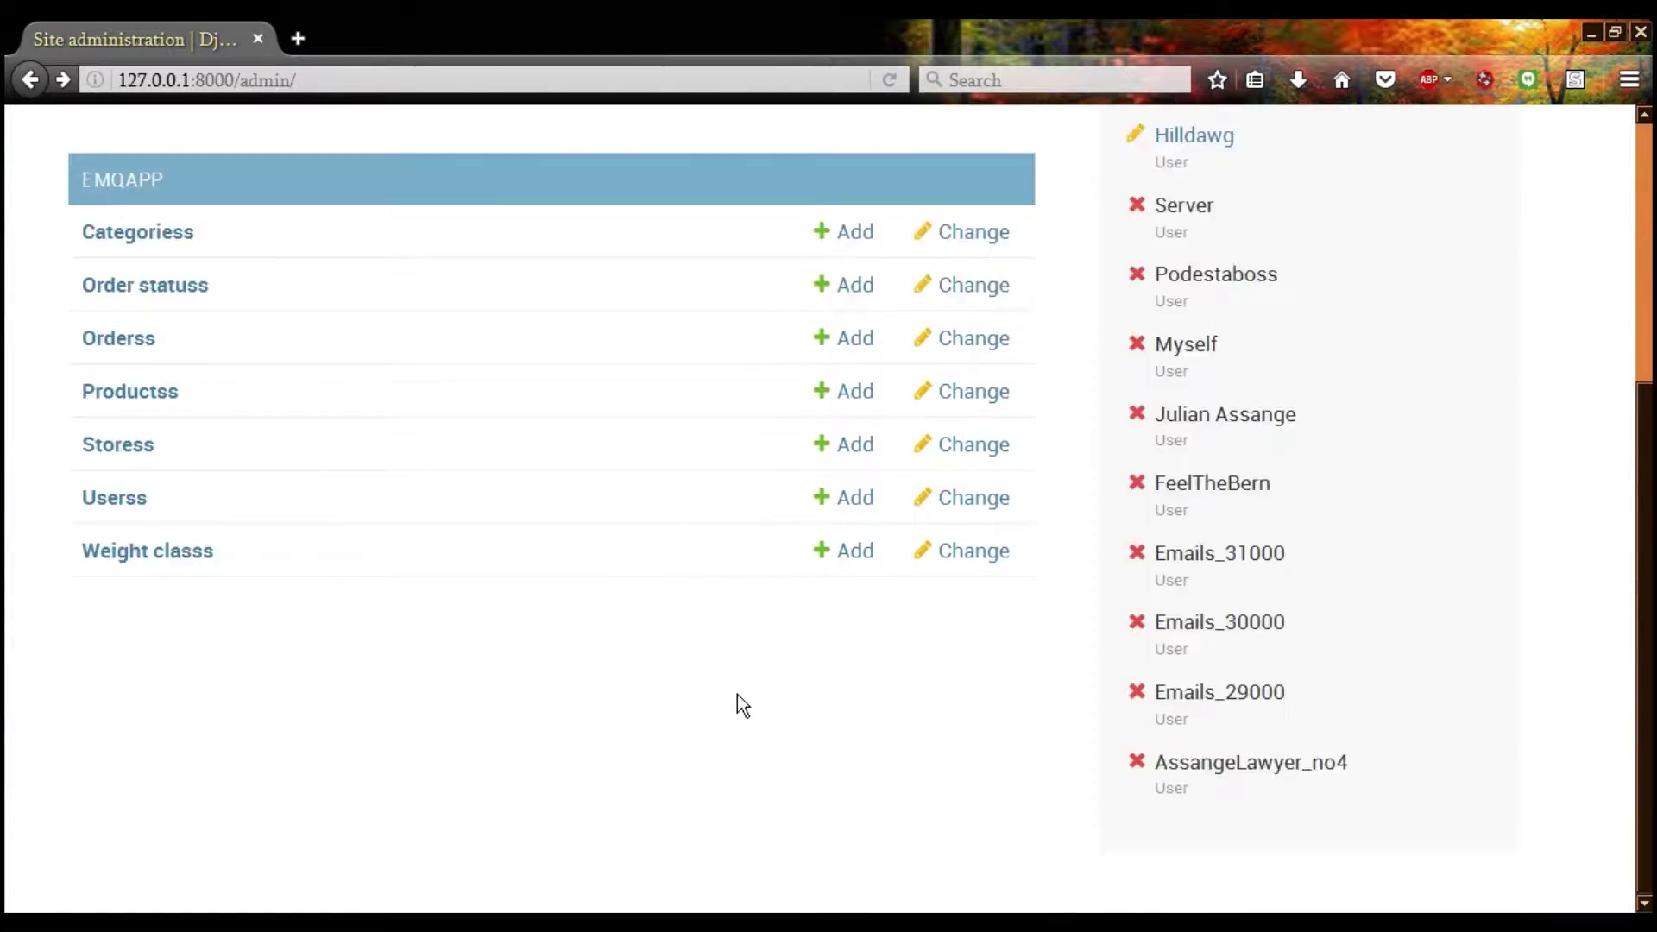
{"action": "scroll", "coordinate": [737, 696], "scroll_direction": "up", "scroll_amount": 4}
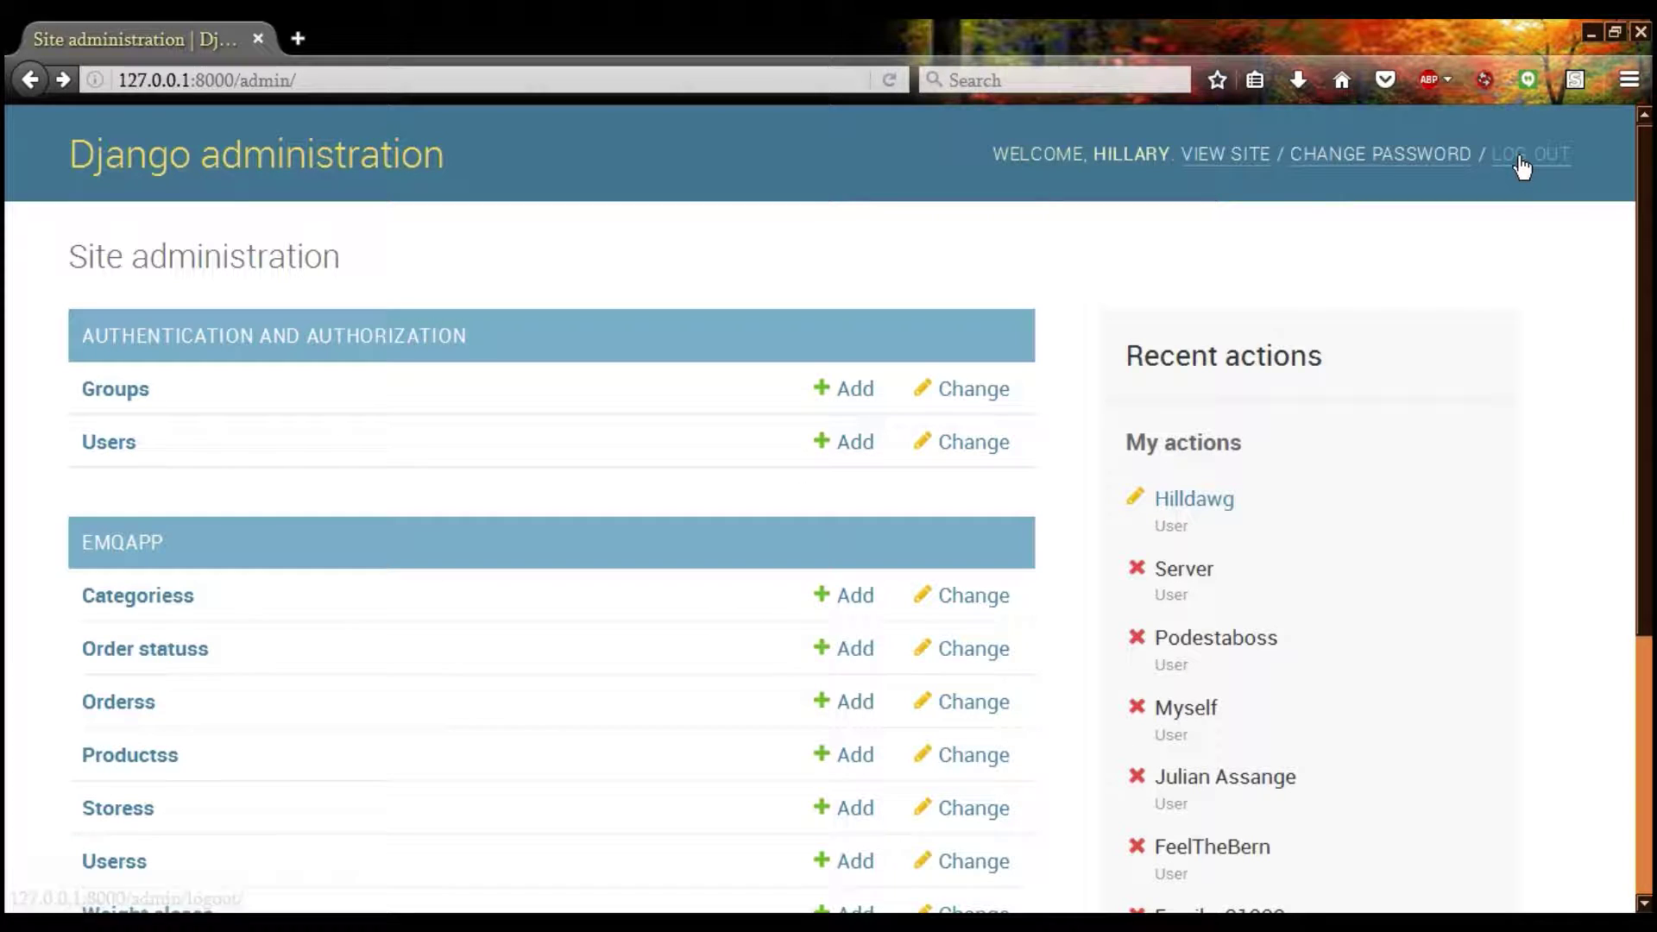
{"action": "left_click", "coordinate": [1529, 156]}
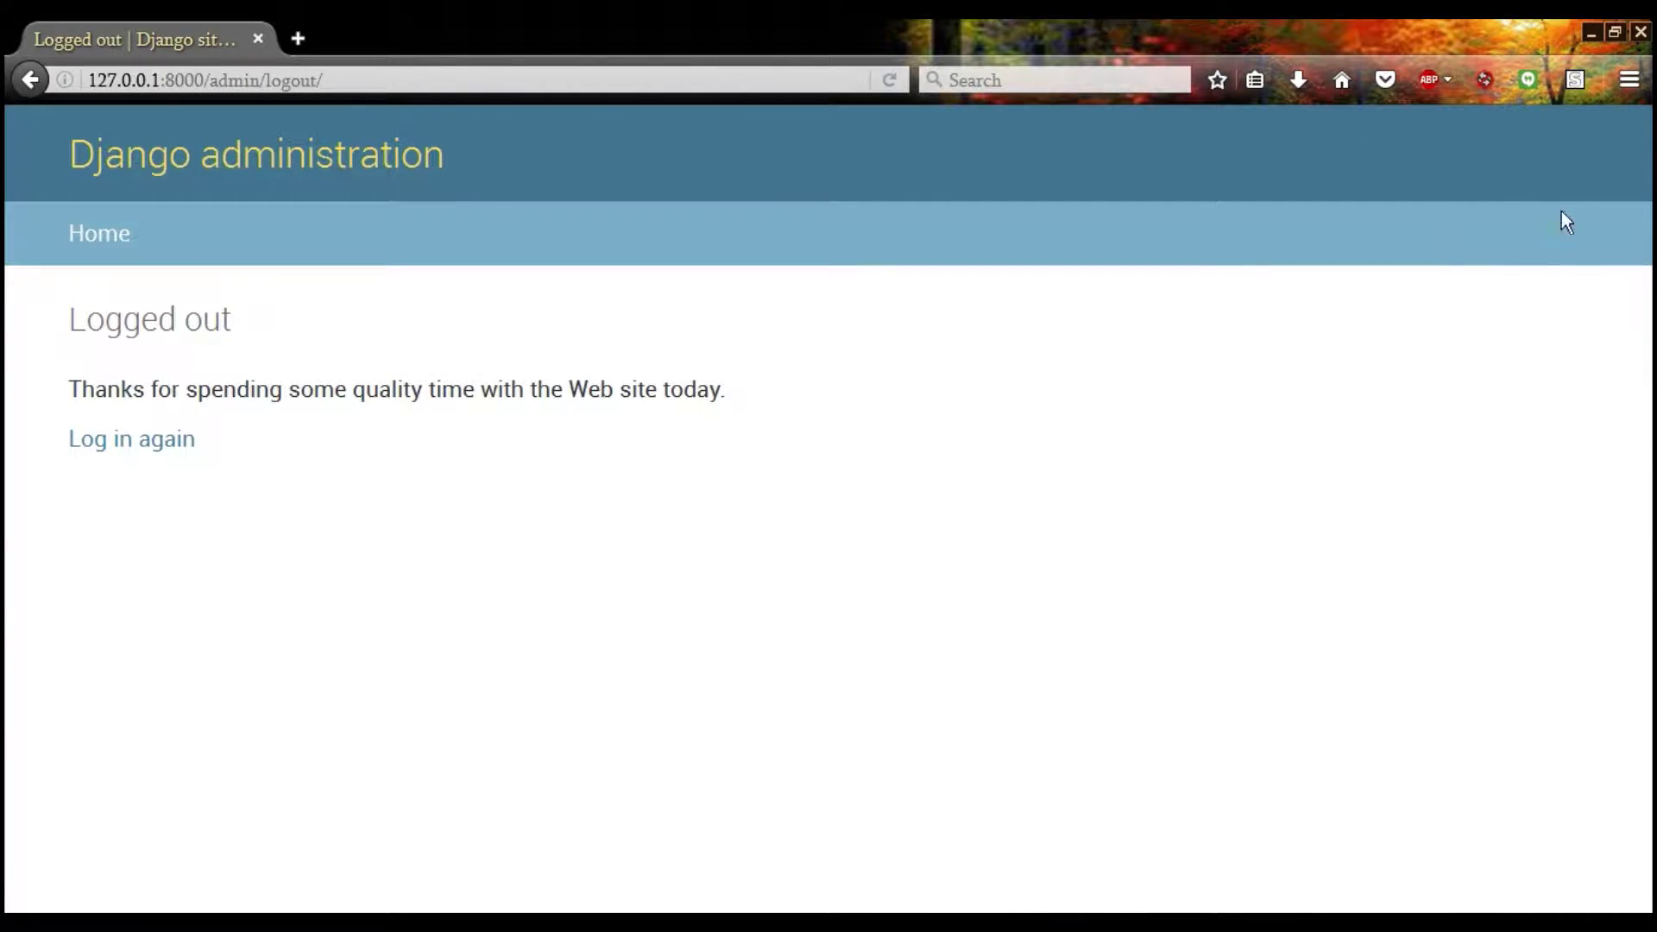
Log back in with the admin username and password to reach Site administration
{"action": "left_click", "coordinate": [140, 442]}
{"action": "type", "text": "postgres"}
{"action": "key", "text": "Tab"}
{"action": "type", "text": "123456789"}
{"action": "key", "text": "Return"}
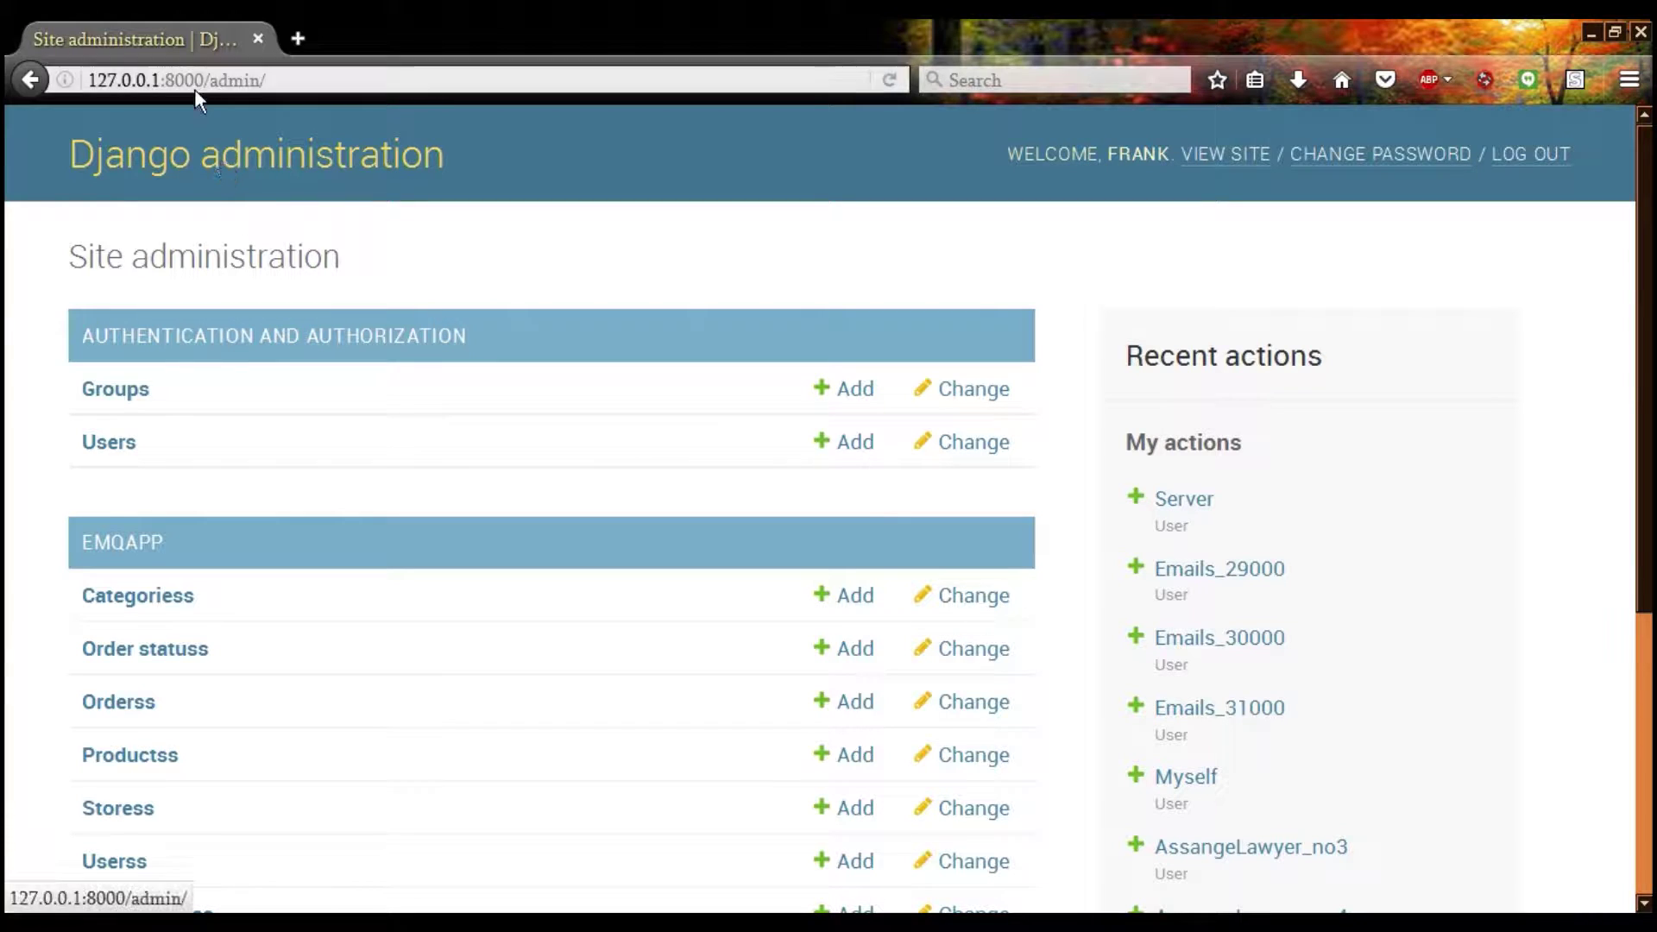
Load the store home at 127.0.0.1:8000 and log out from the storefront's user menu
{"action": "left_click_drag", "start_coordinate": [202, 81], "coordinate": [518, 90]}
{"action": "key", "text": "BackSpace"}
{"action": "key", "text": "Return"}
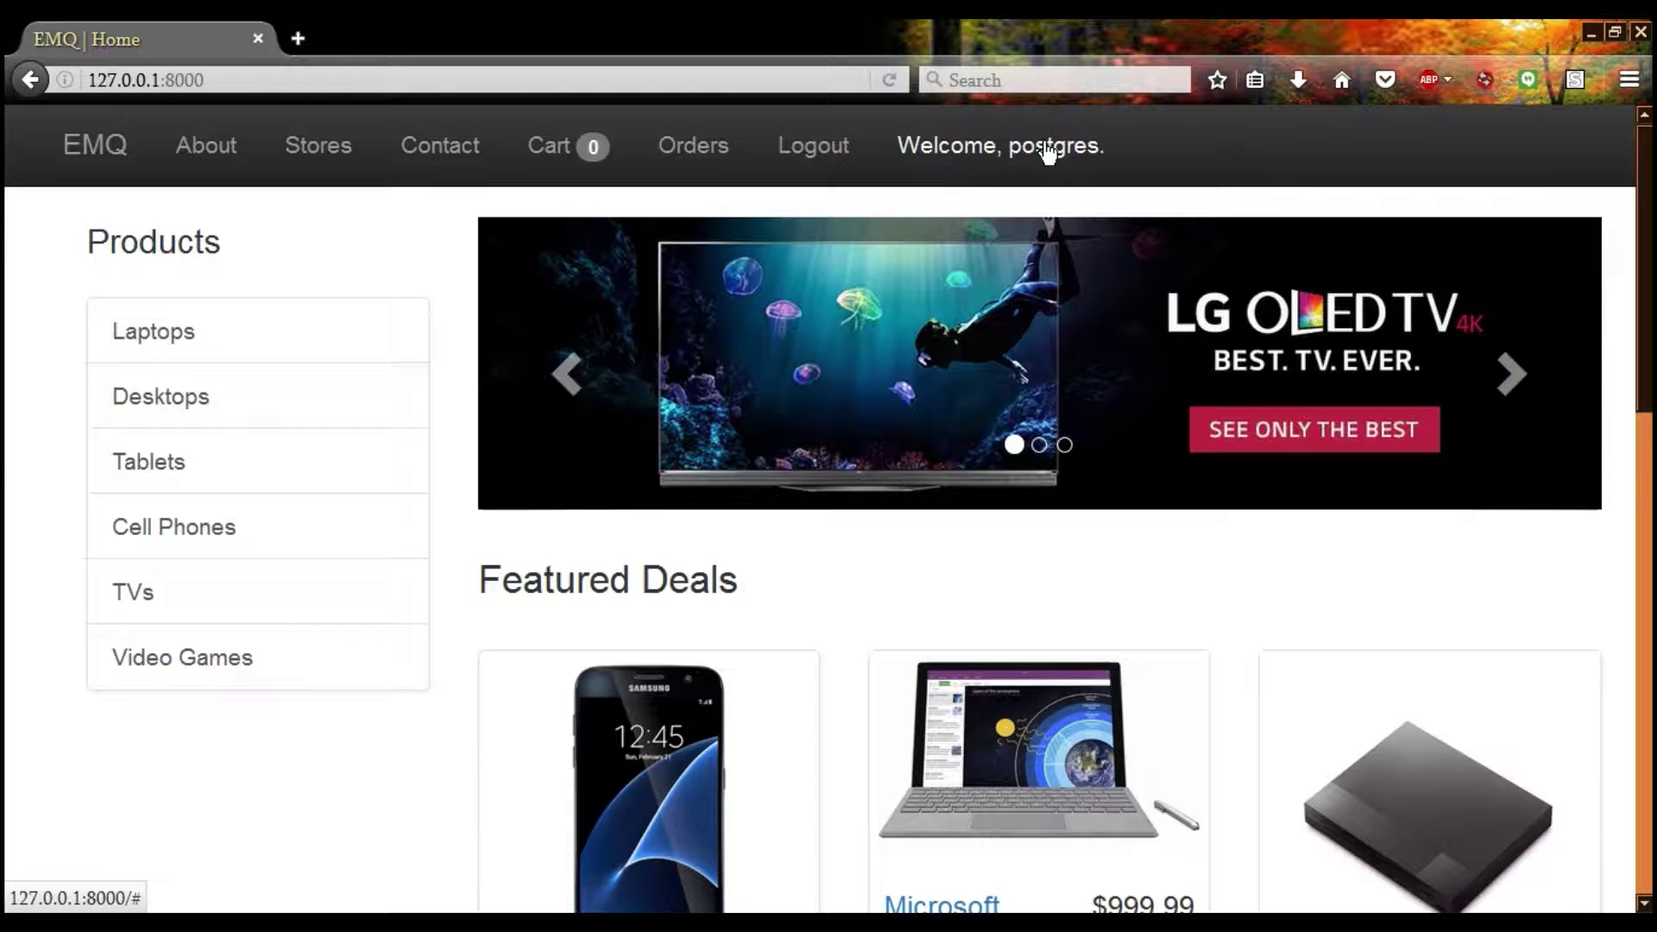
{"action": "left_click", "coordinate": [1046, 151]}
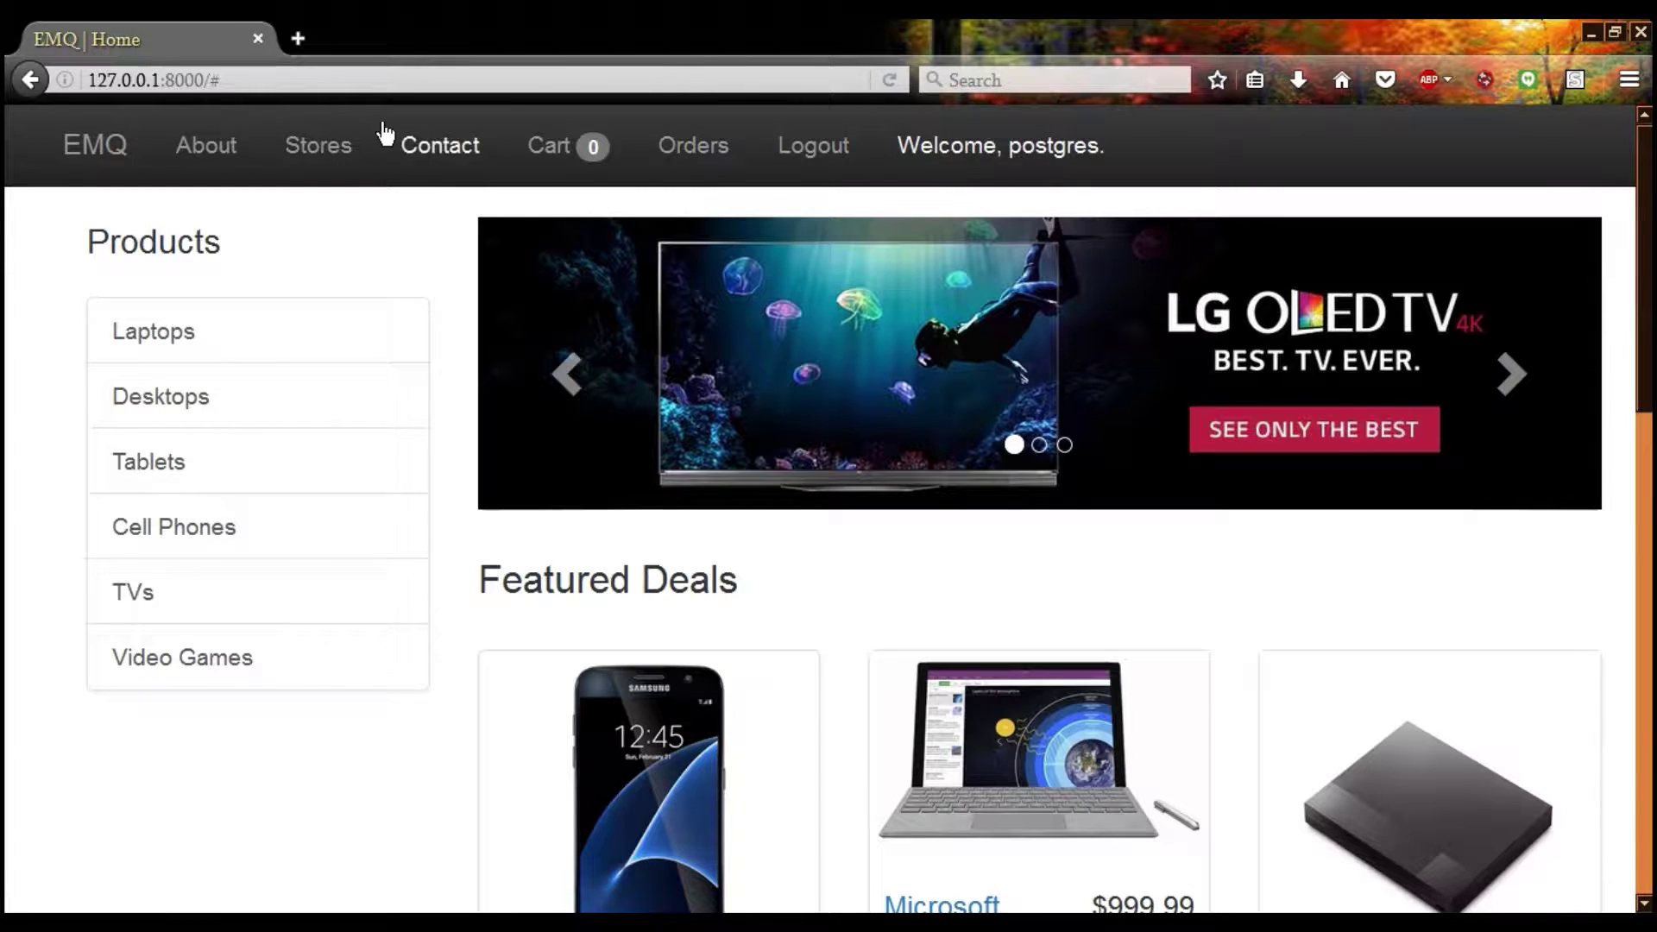
{"action": "left_click", "coordinate": [812, 181]}
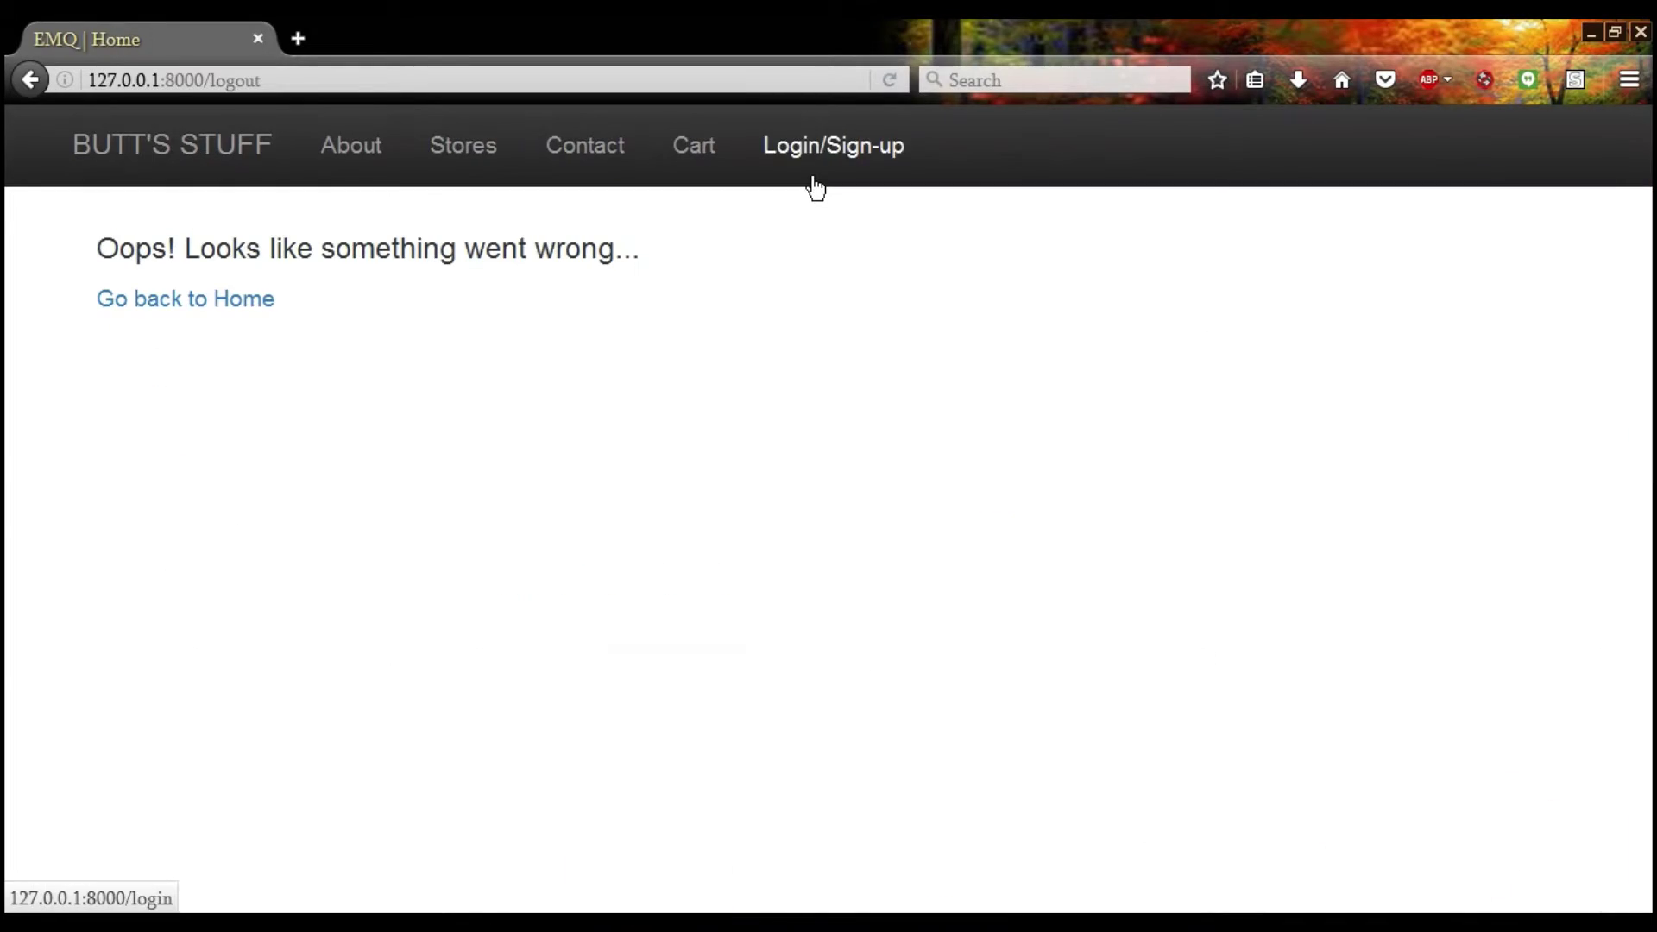
{"action": "left_click", "coordinate": [185, 170]}
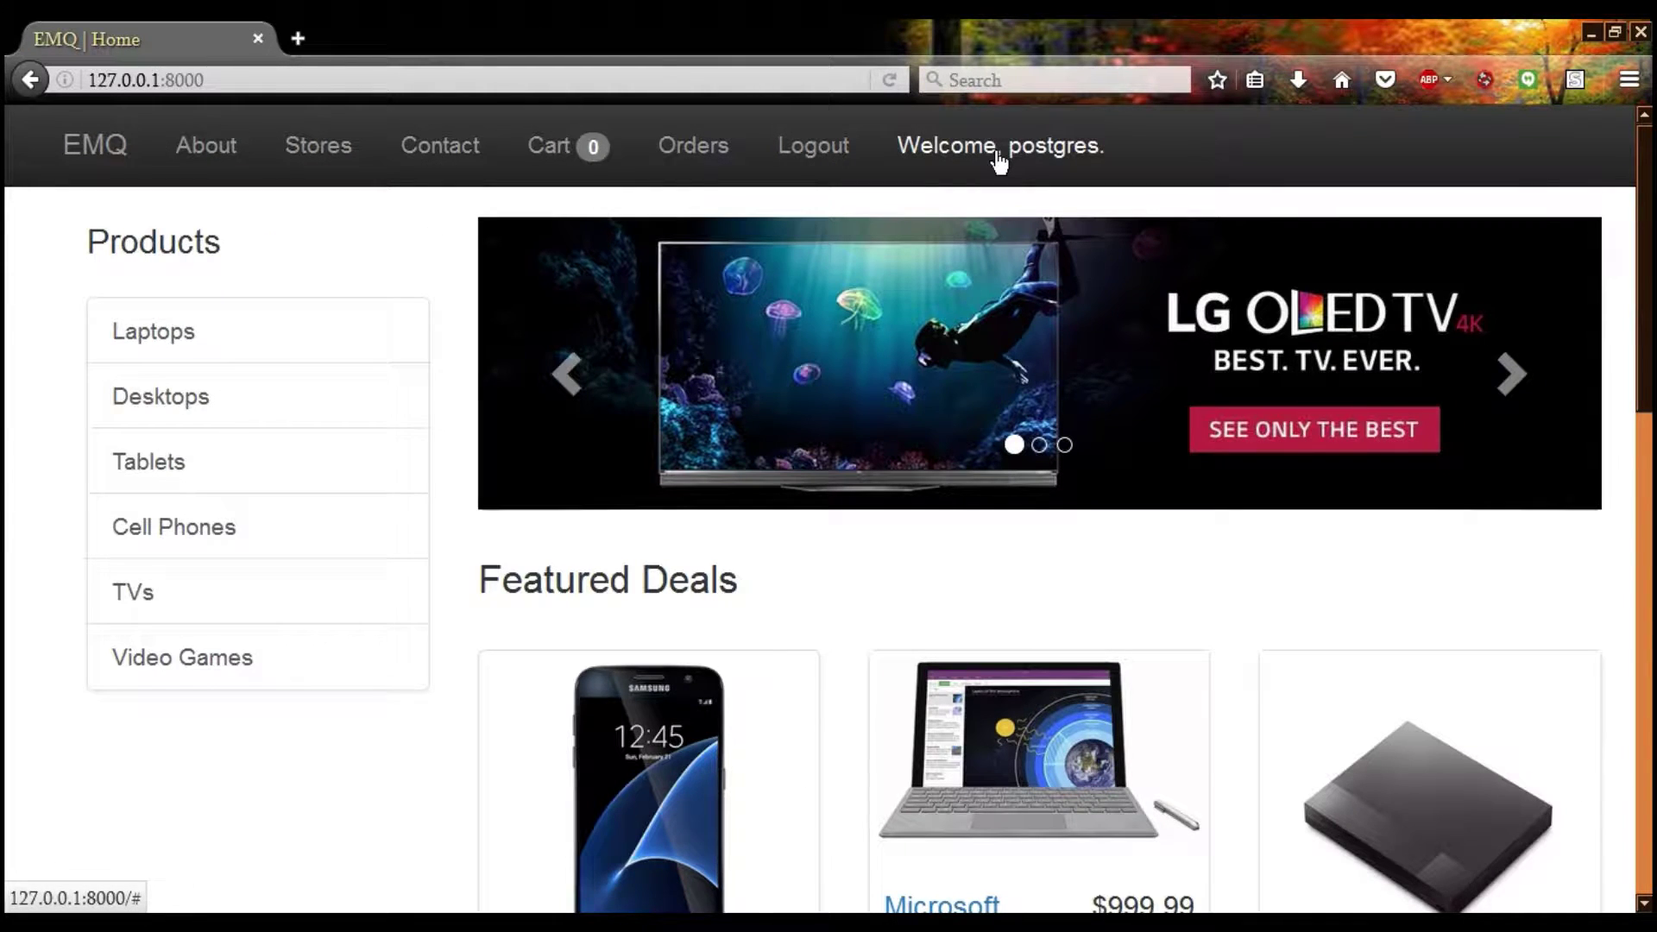
Go to 127.0.0.1:8000/admin and log out of the Django admin
{"action": "left_click", "coordinate": [354, 79]}
{"action": "left_click", "coordinate": [365, 81]}
{"action": "type", "text": "/admin"}
{"action": "key", "text": "Return"}
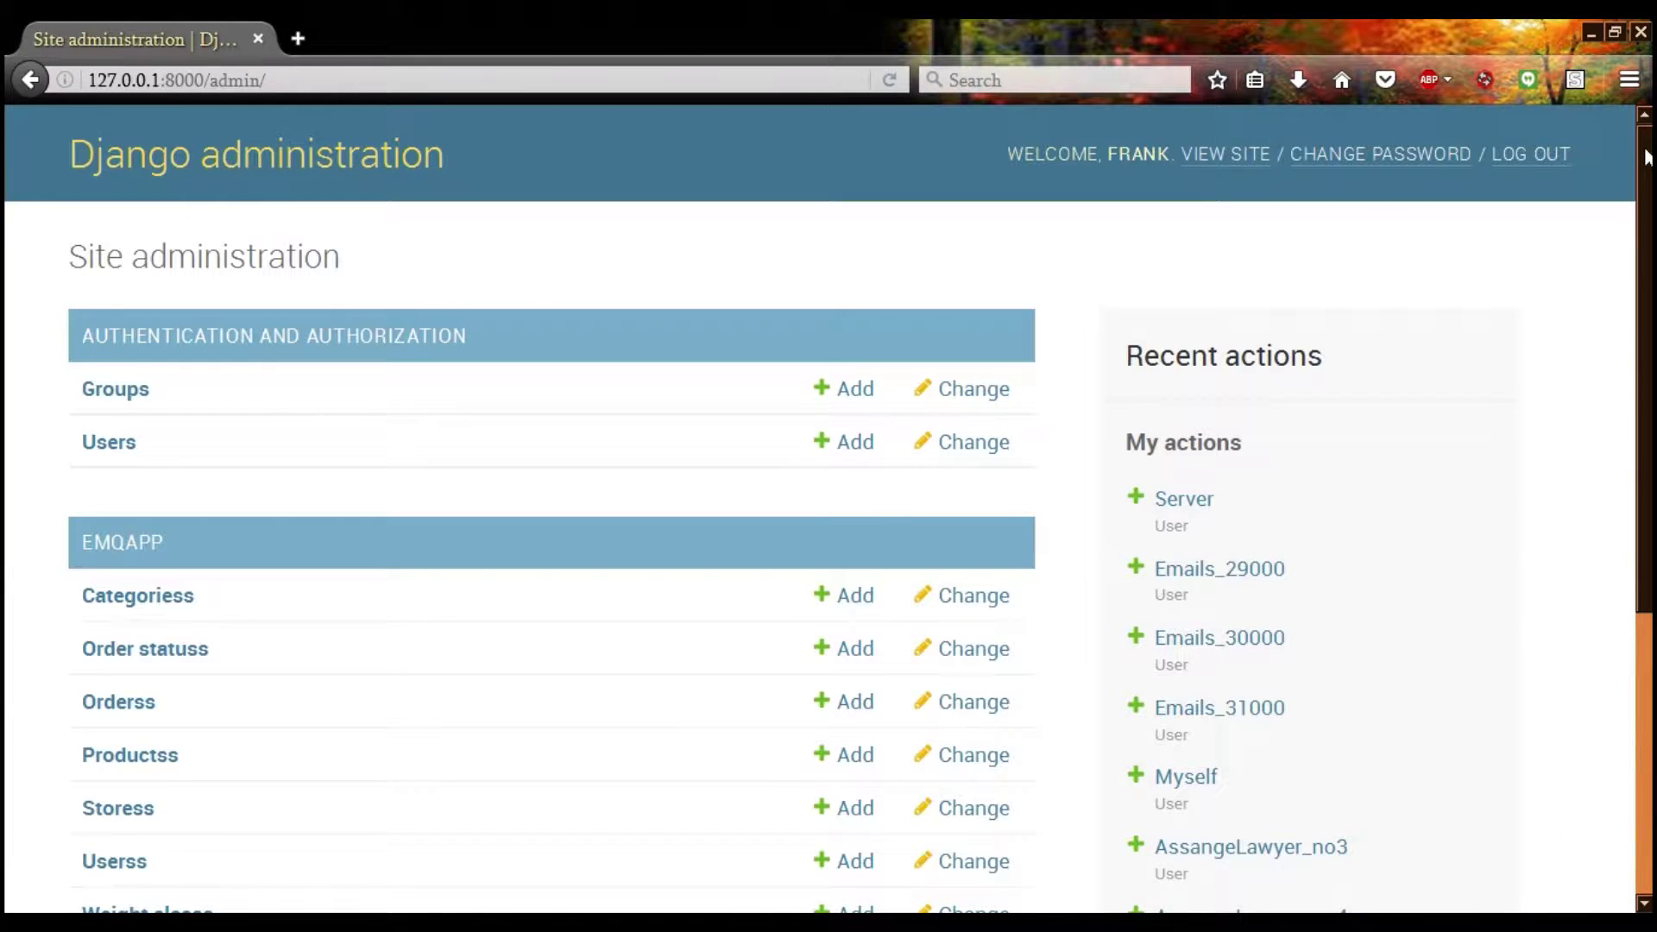
{"action": "left_click", "coordinate": [1544, 156]}
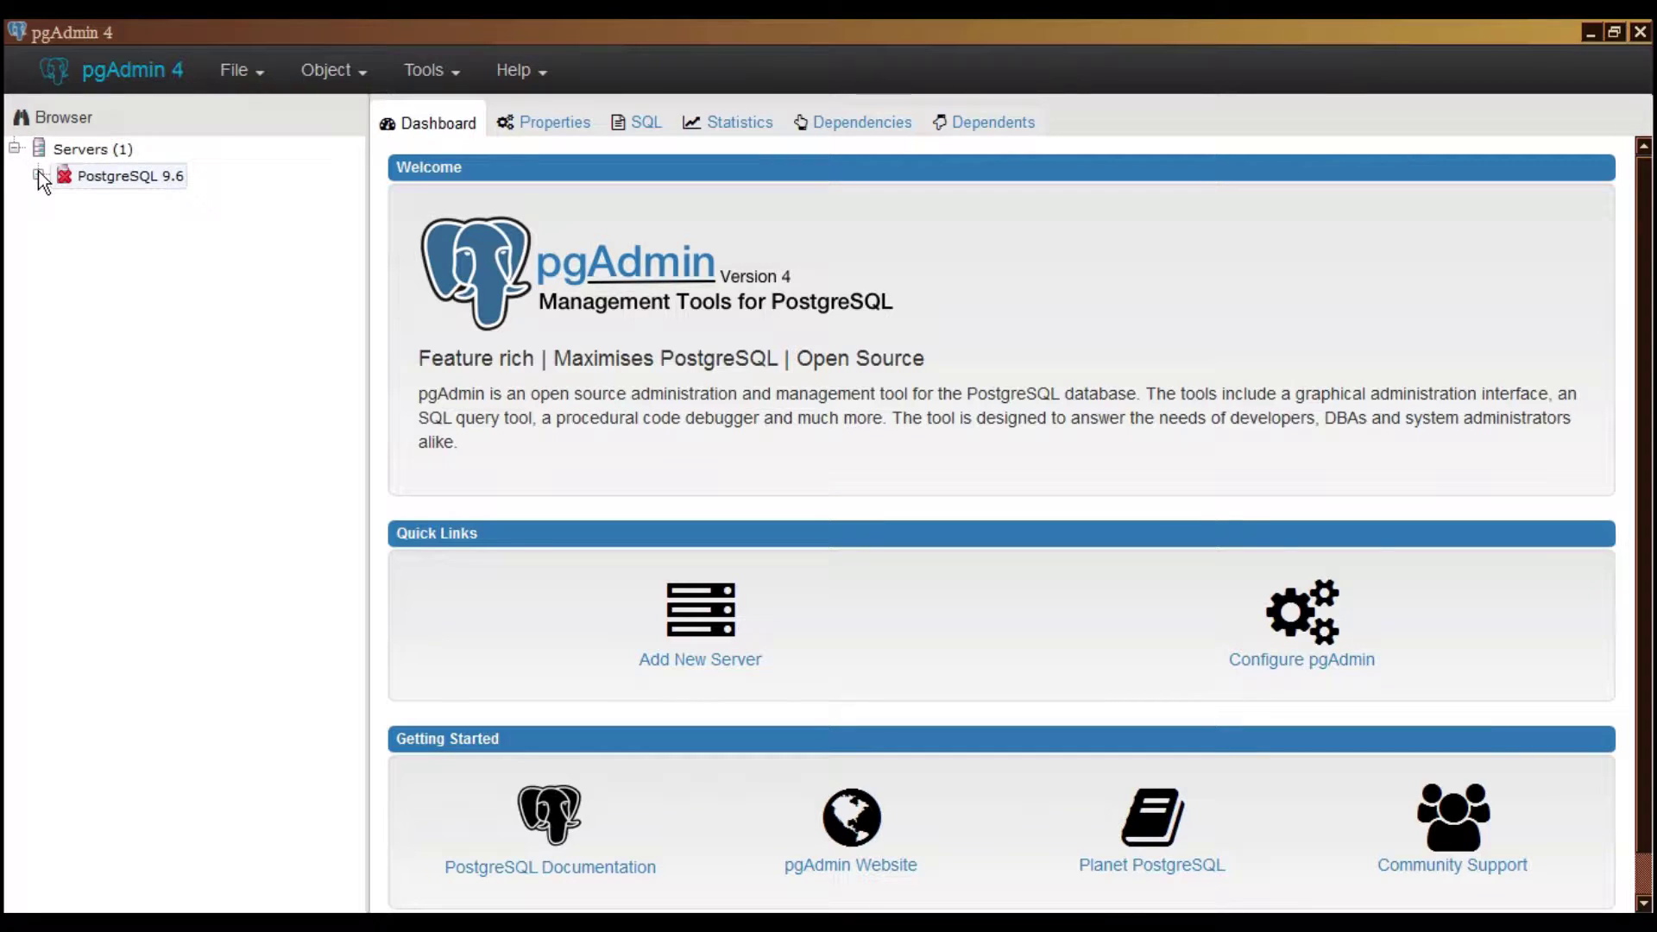
Expand PostgreSQL 9.6 > Databases > postgres > Schemas > public > Tables in the browser tree
{"action": "left_click", "coordinate": [38, 174]}
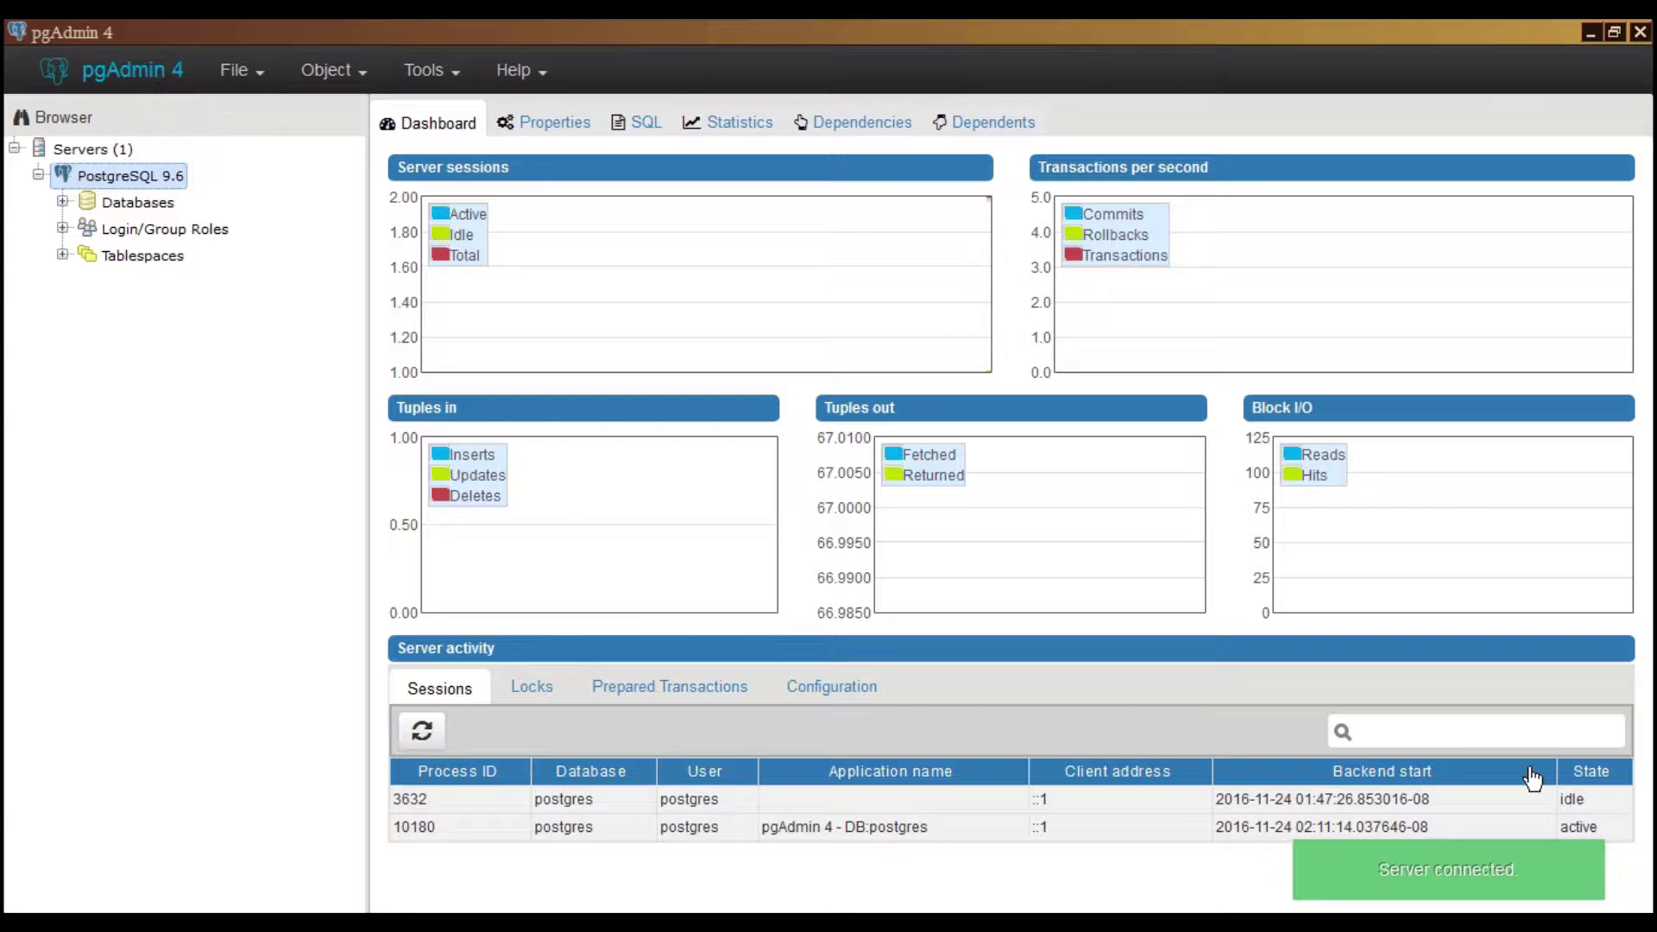
{"action": "left_click", "coordinate": [62, 201]}
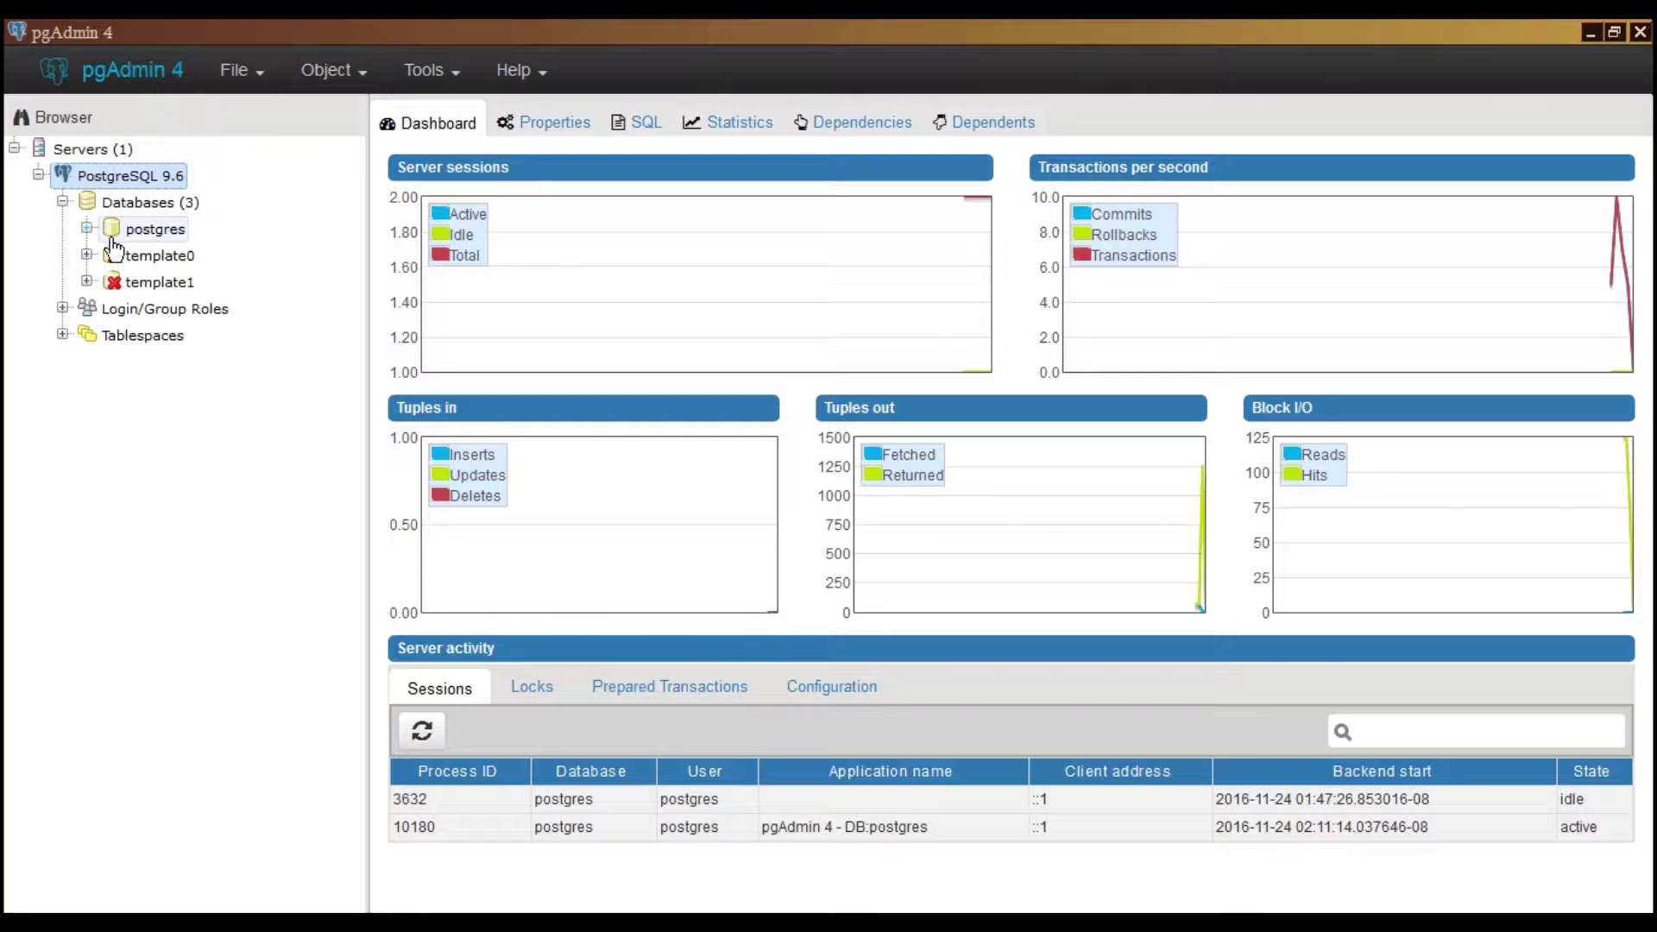
{"action": "left_click", "coordinate": [87, 227]}
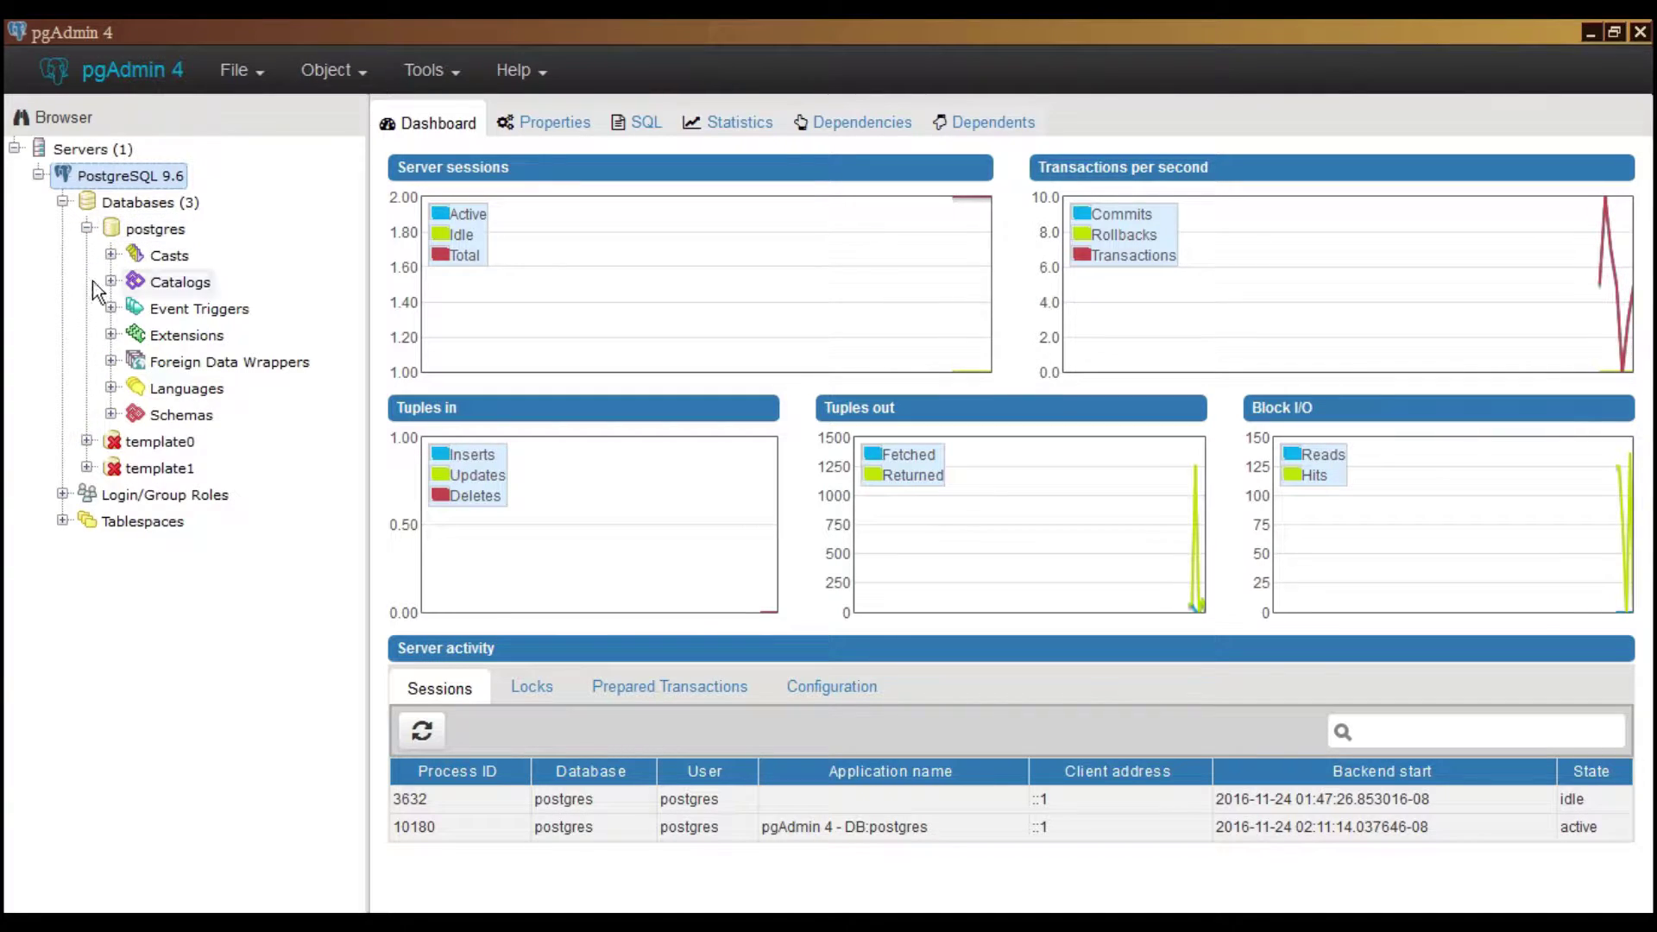
{"action": "left_click", "coordinate": [111, 415]}
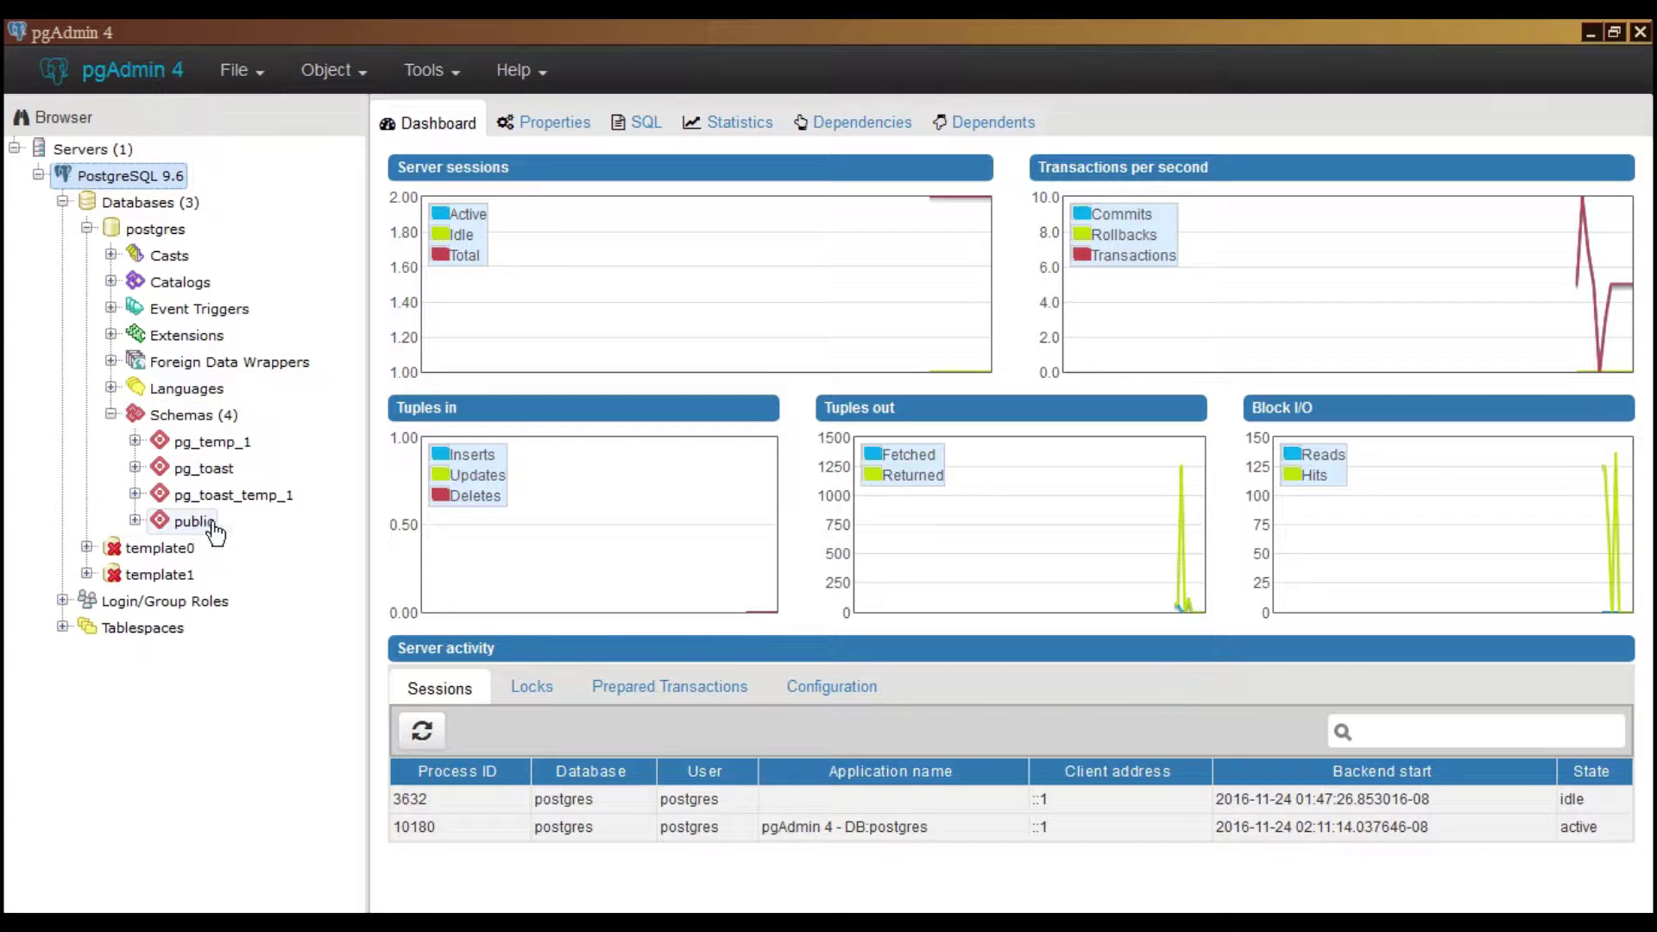
{"action": "left_click", "coordinate": [135, 522]}
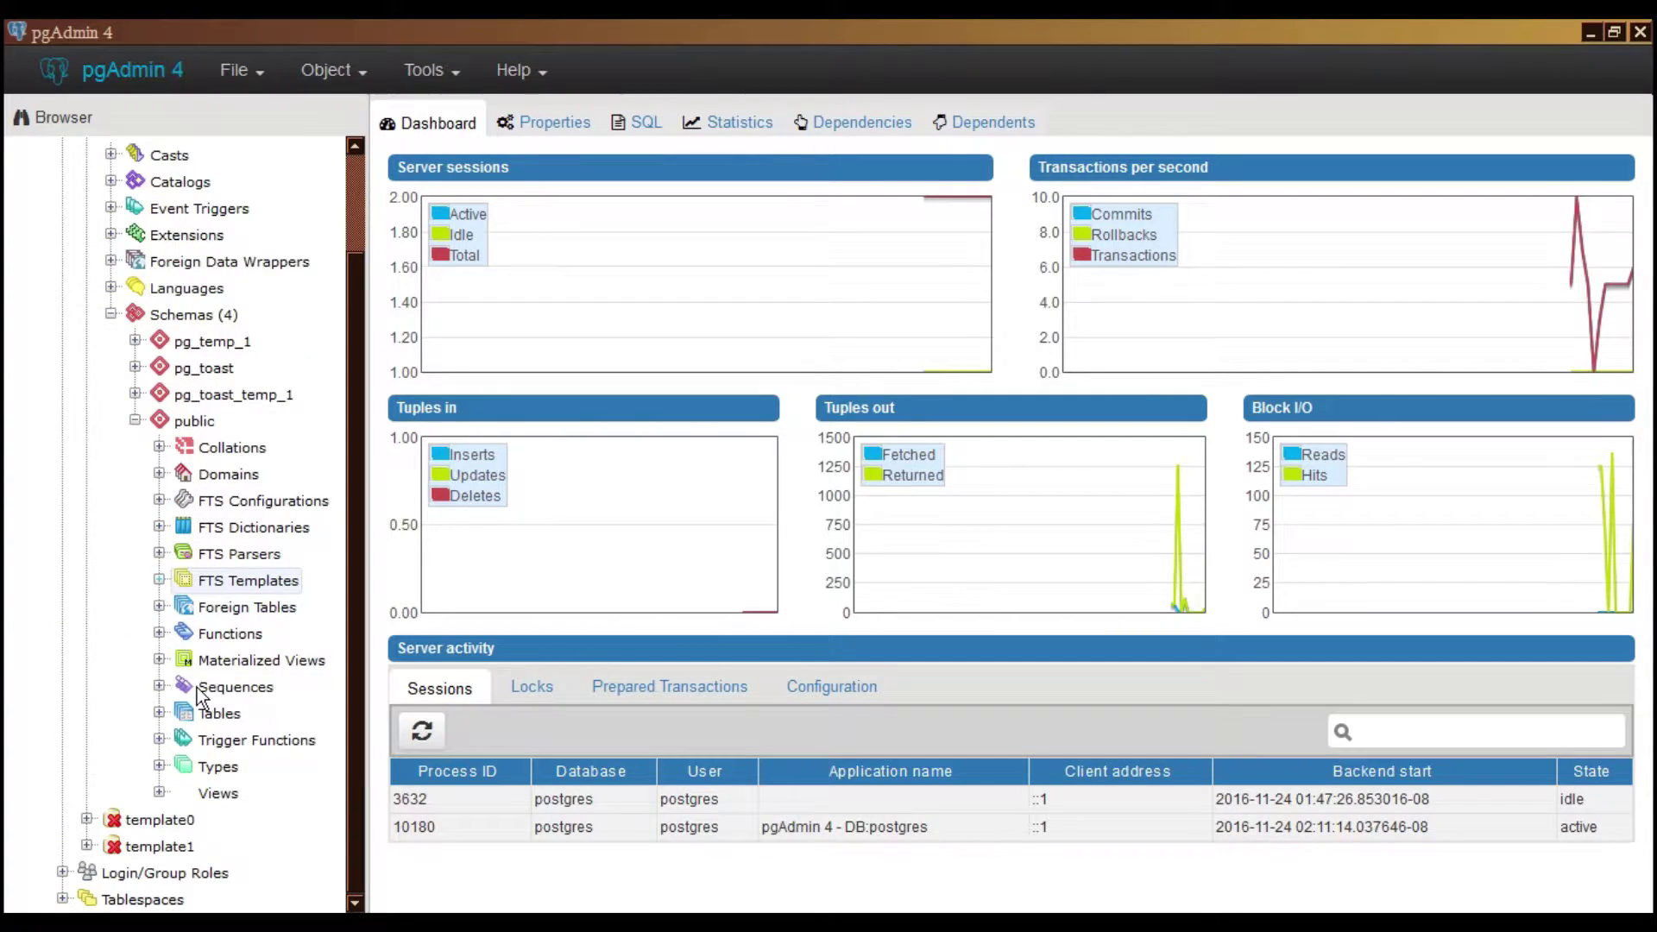
{"action": "left_click", "coordinate": [159, 712]}
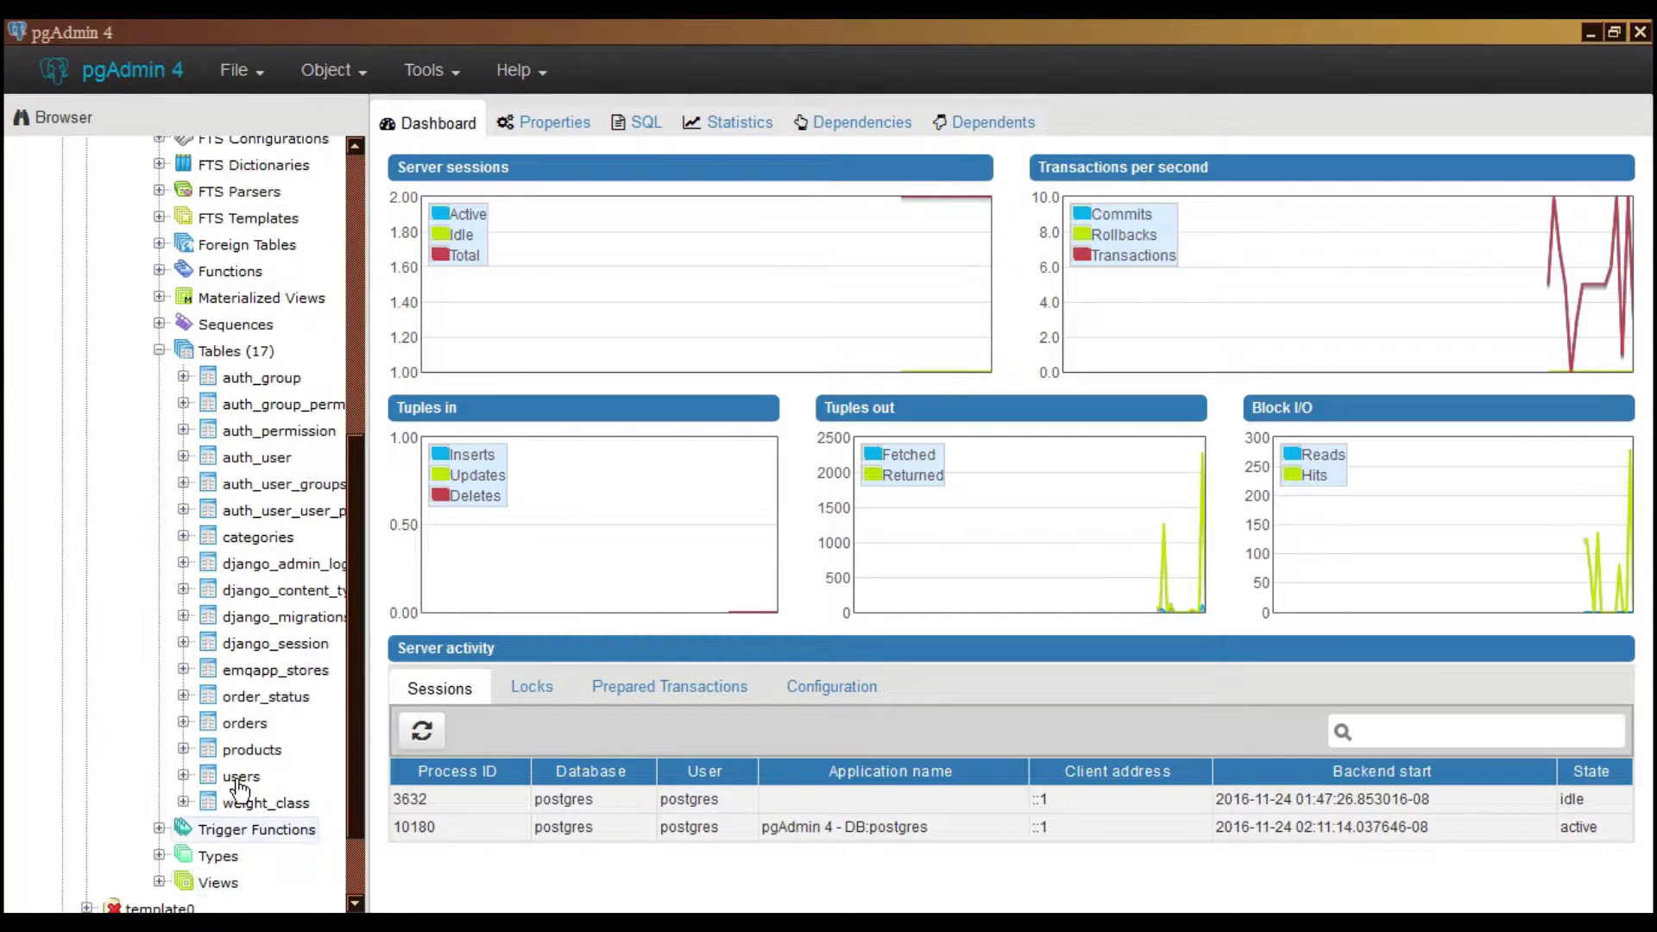
Run View Data > View All Rows on the products table
{"action": "left_click", "coordinate": [251, 750]}
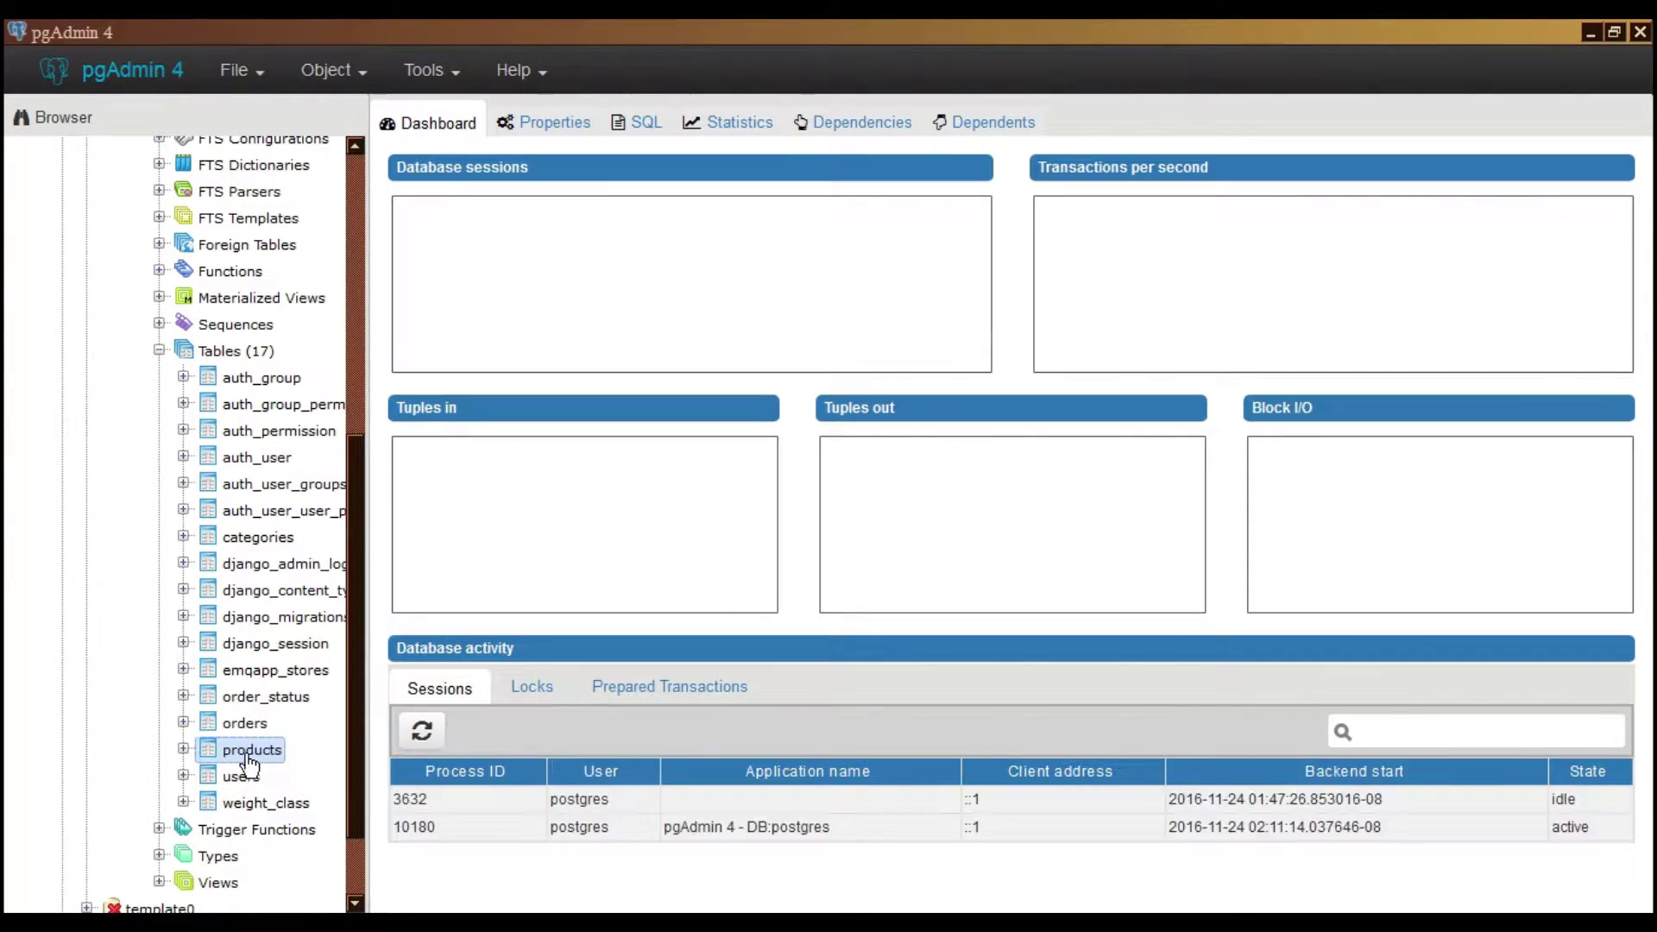
{"action": "right_click", "coordinate": [250, 750]}
{"action": "mouse_move", "coordinate": [421, 693]}
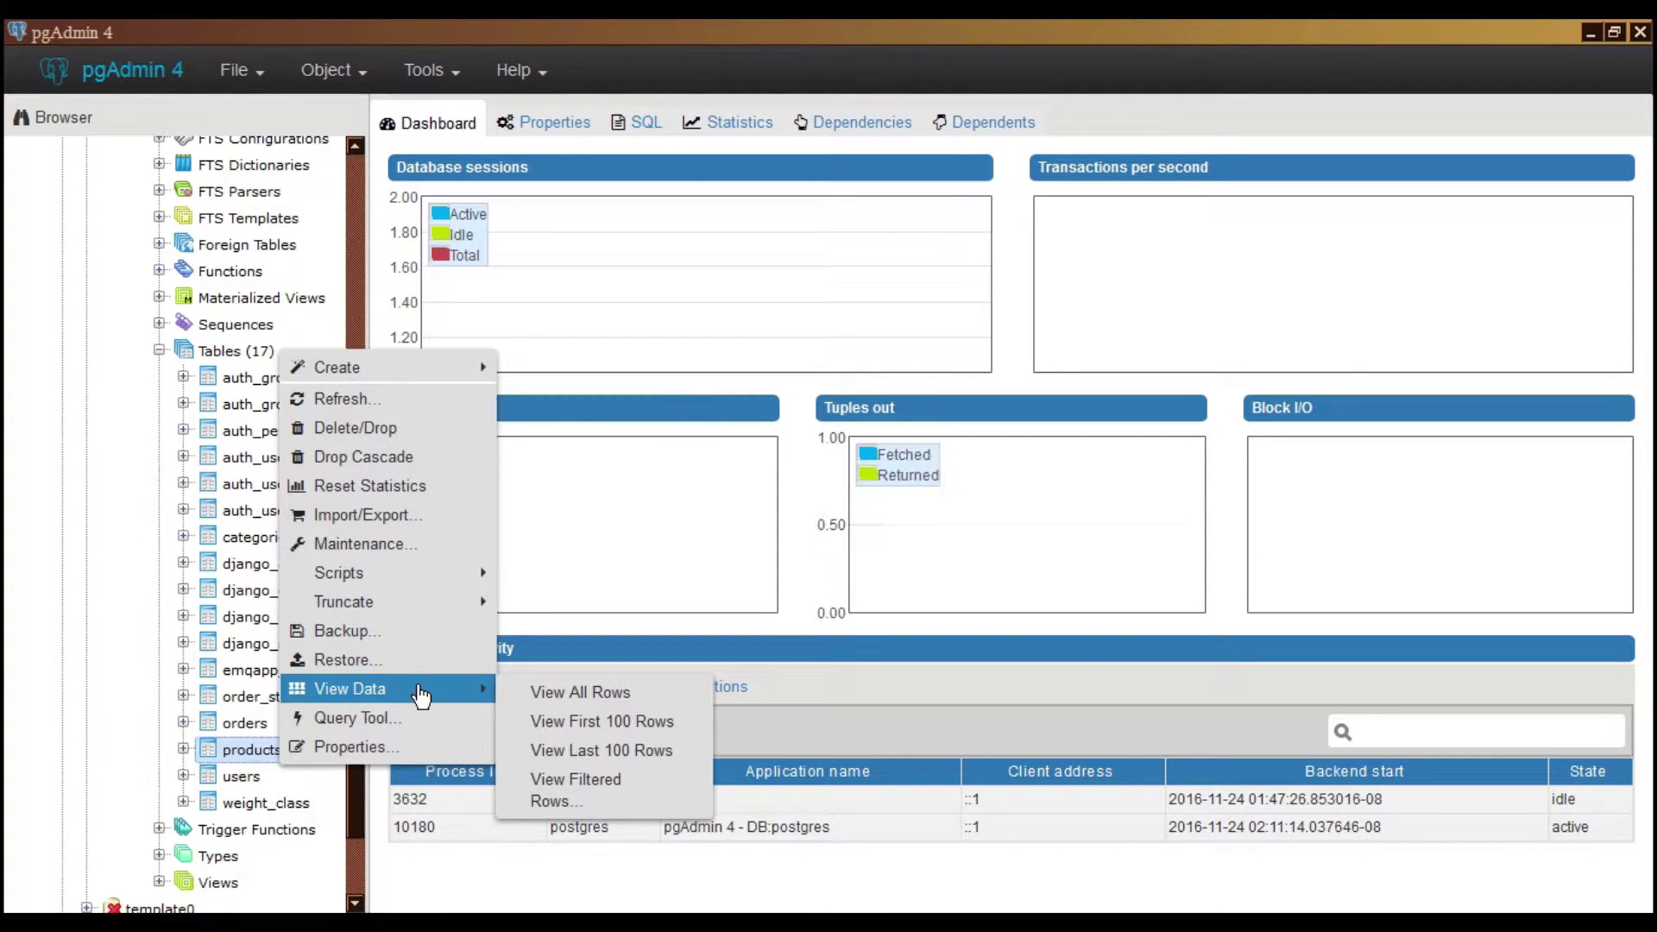
{"action": "left_click", "coordinate": [532, 701]}
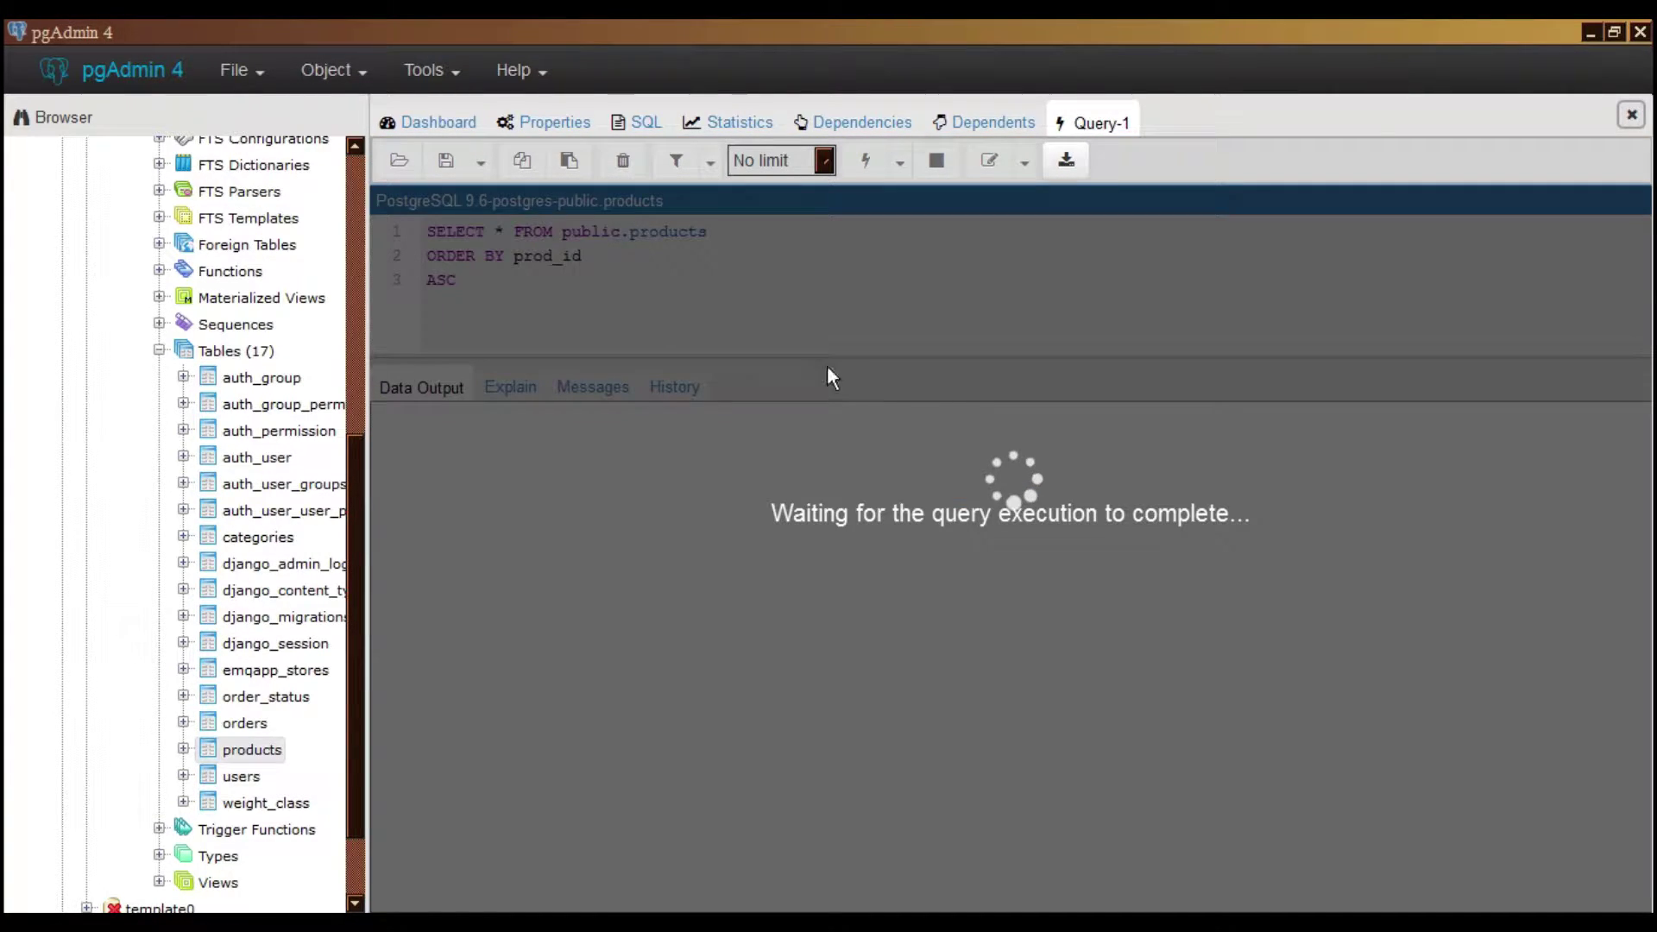
Refresh the Tables group so it lists 16 tables
{"action": "scroll", "coordinate": [736, 451], "scroll_direction": "down", "scroll_amount": 2}
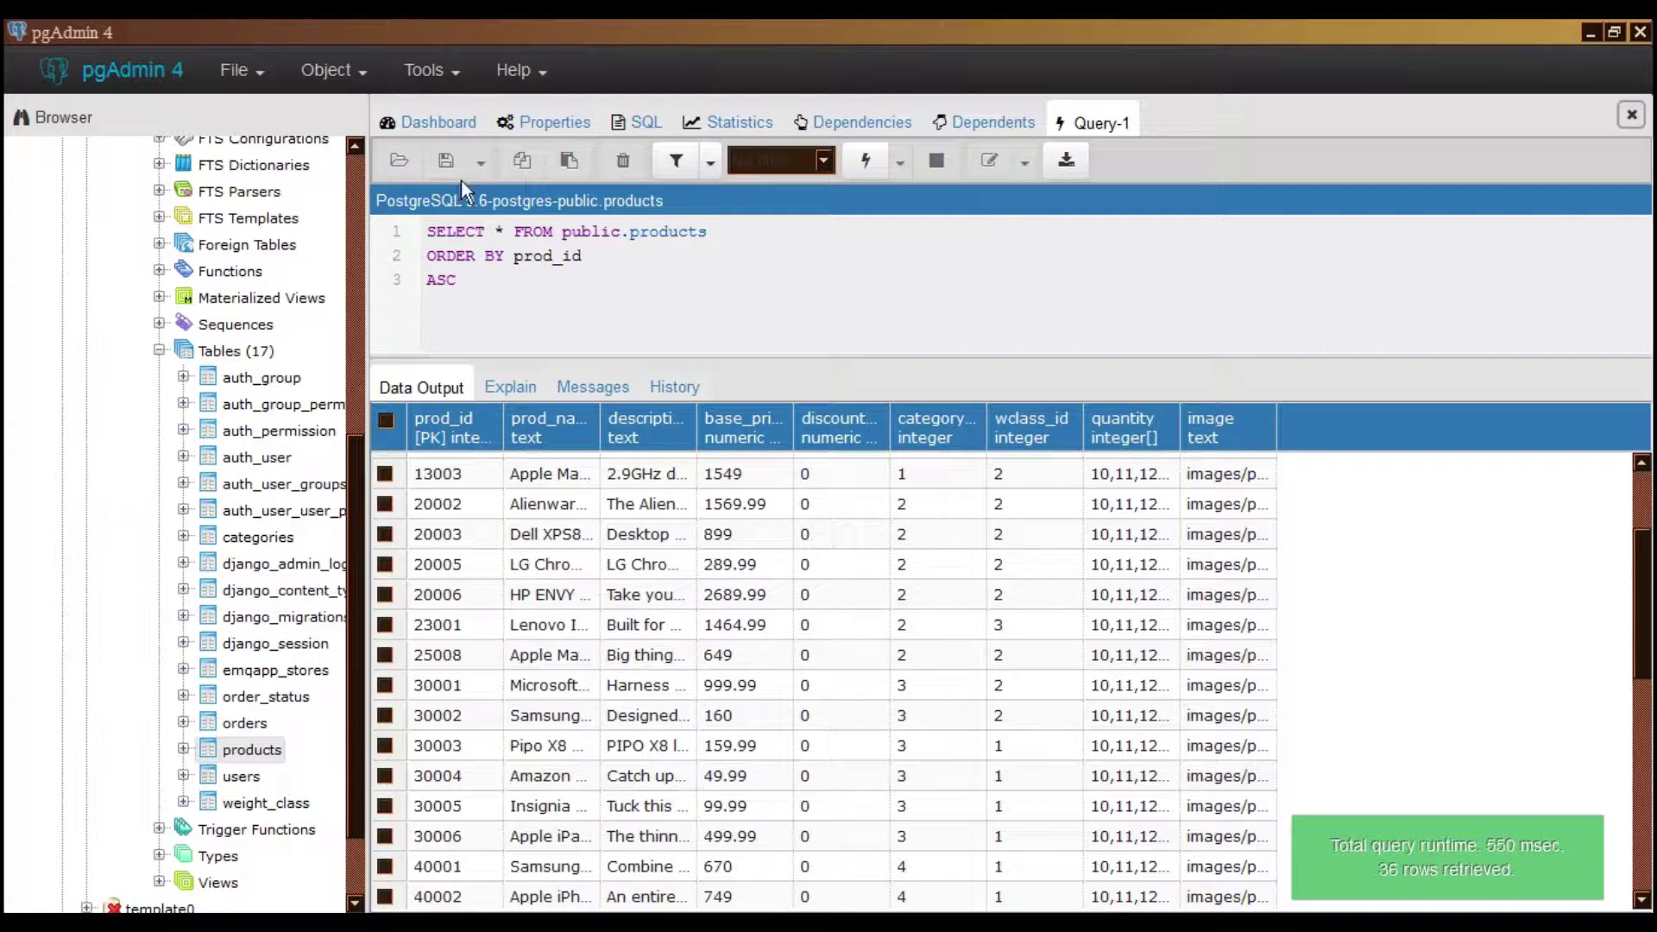
{"action": "right_click", "coordinate": [251, 358]}
{"action": "left_click", "coordinate": [394, 413]}
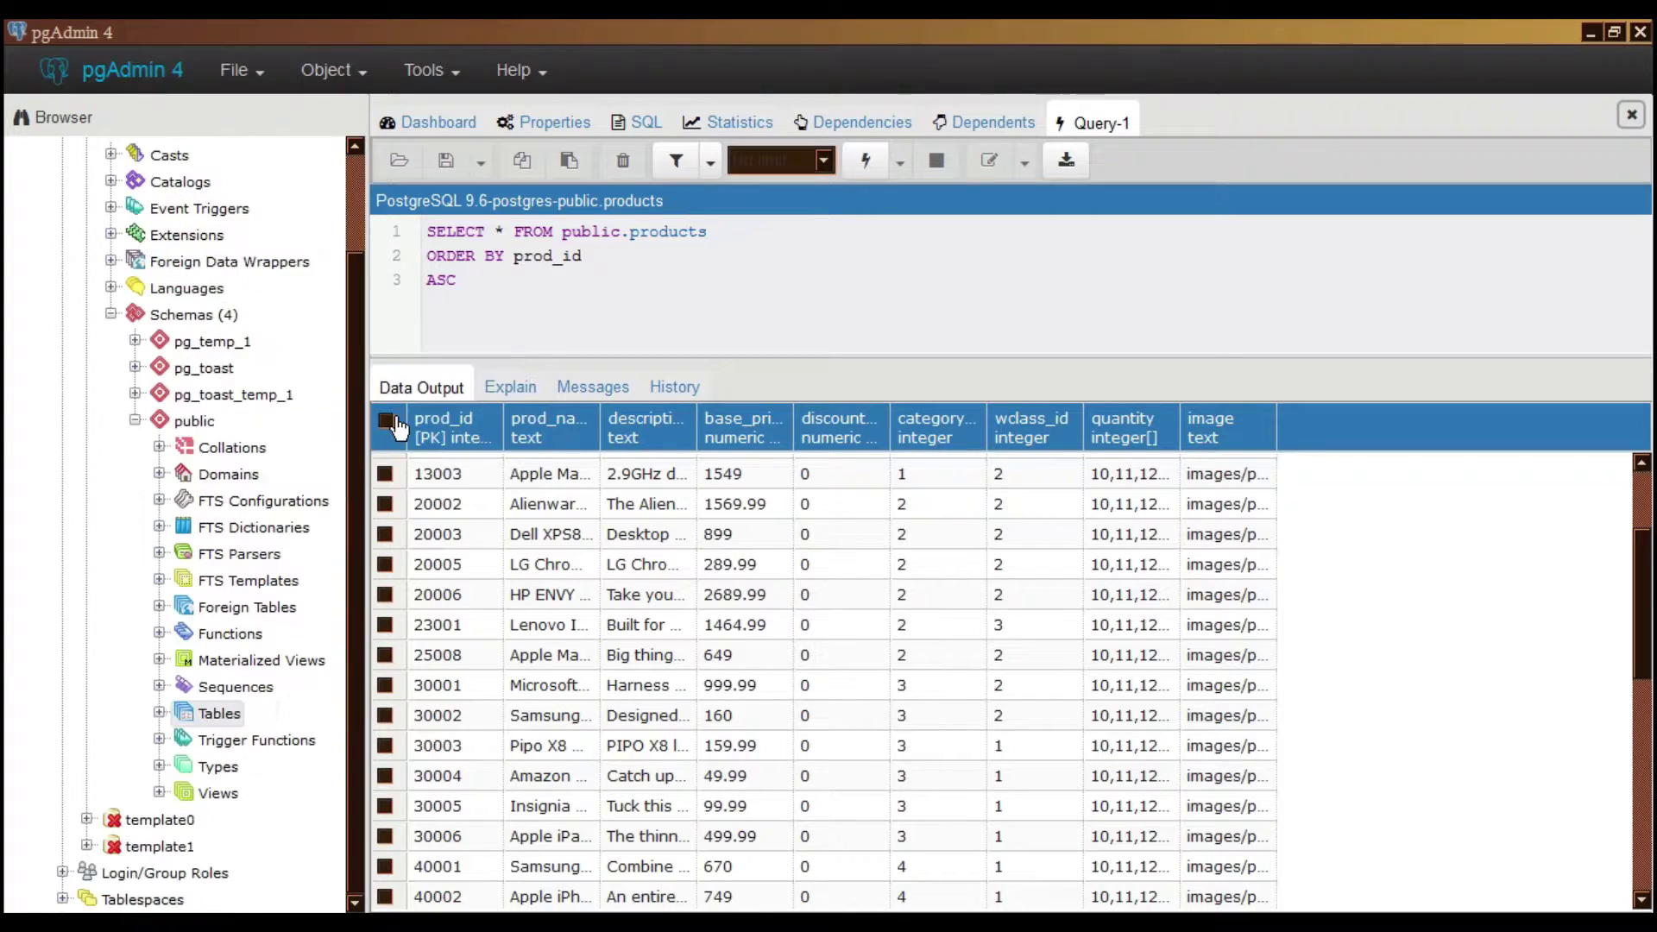
{"action": "right_click", "coordinate": [240, 712]}
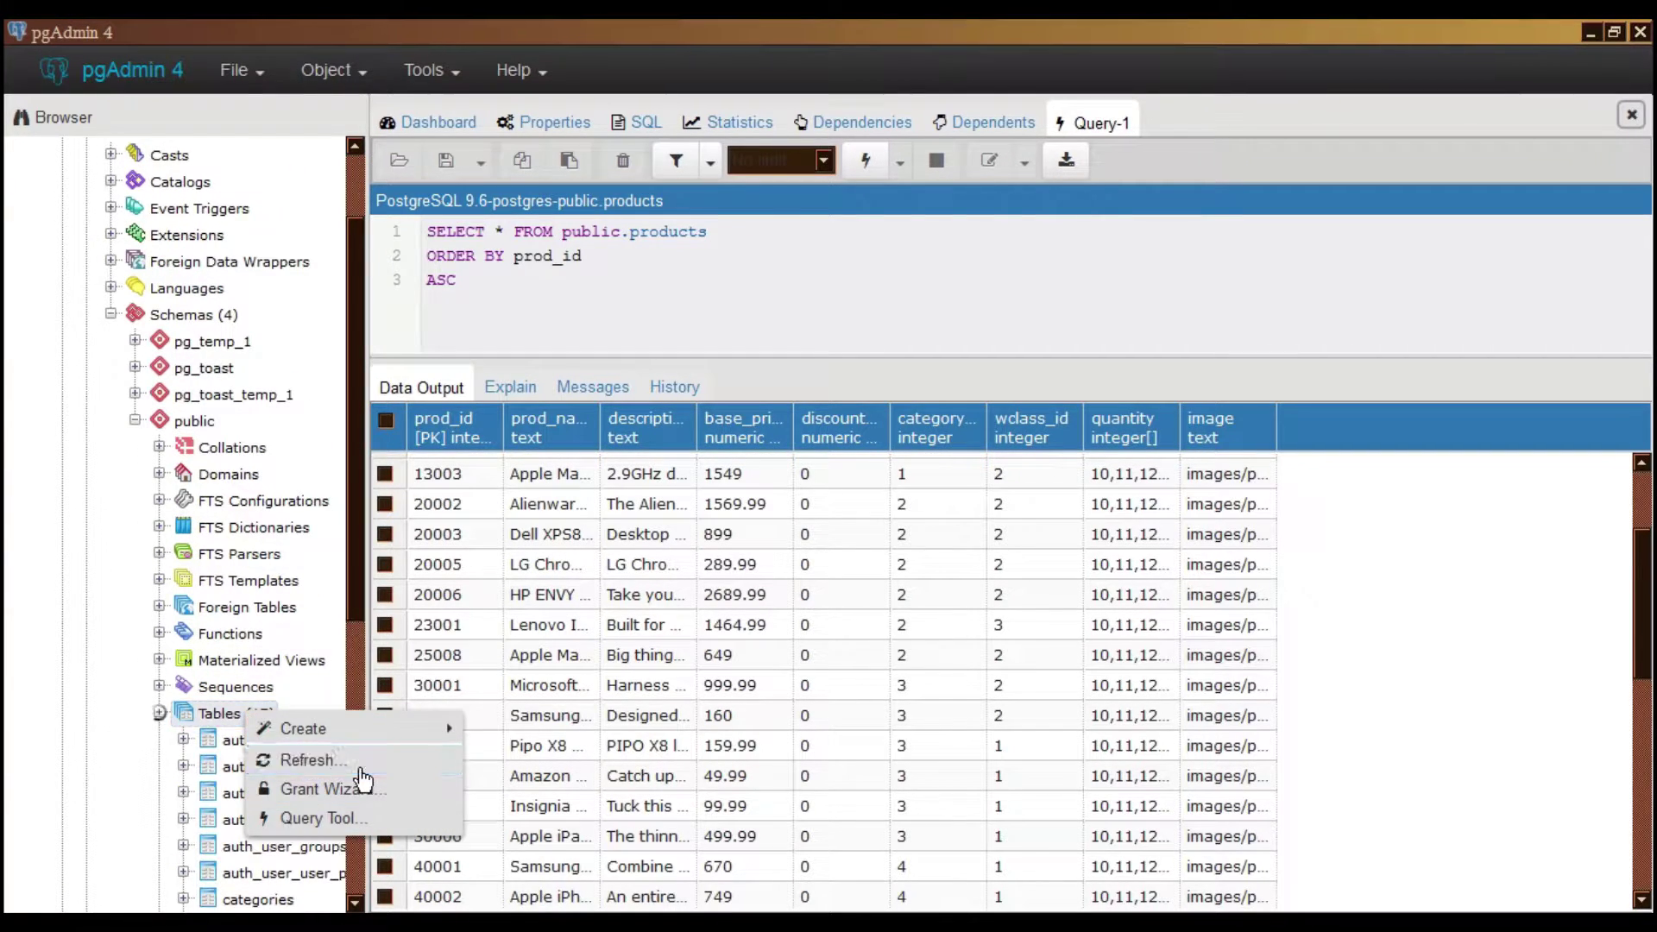
{"action": "left_click", "coordinate": [285, 755]}
Refresh the table list from the orders table, then open and close the Help menu
{"action": "scroll", "coordinate": [240, 713], "scroll_direction": "down", "scroll_amount": 3}
{"action": "right_click", "coordinate": [267, 792]}
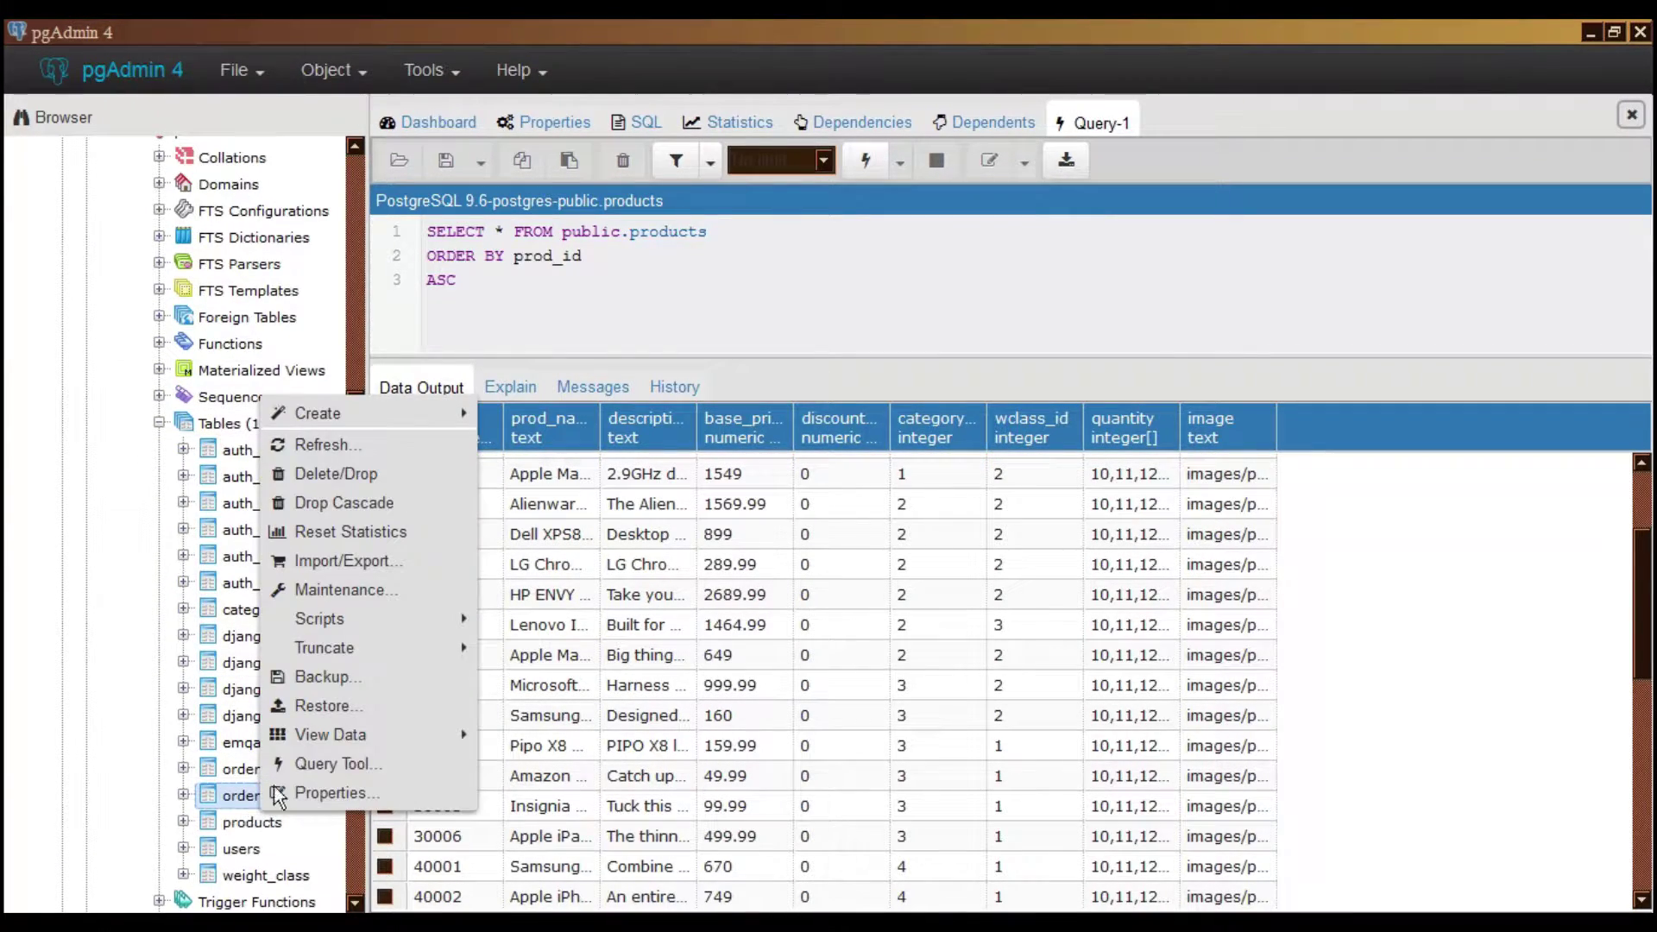
{"action": "left_click", "coordinate": [354, 444]}
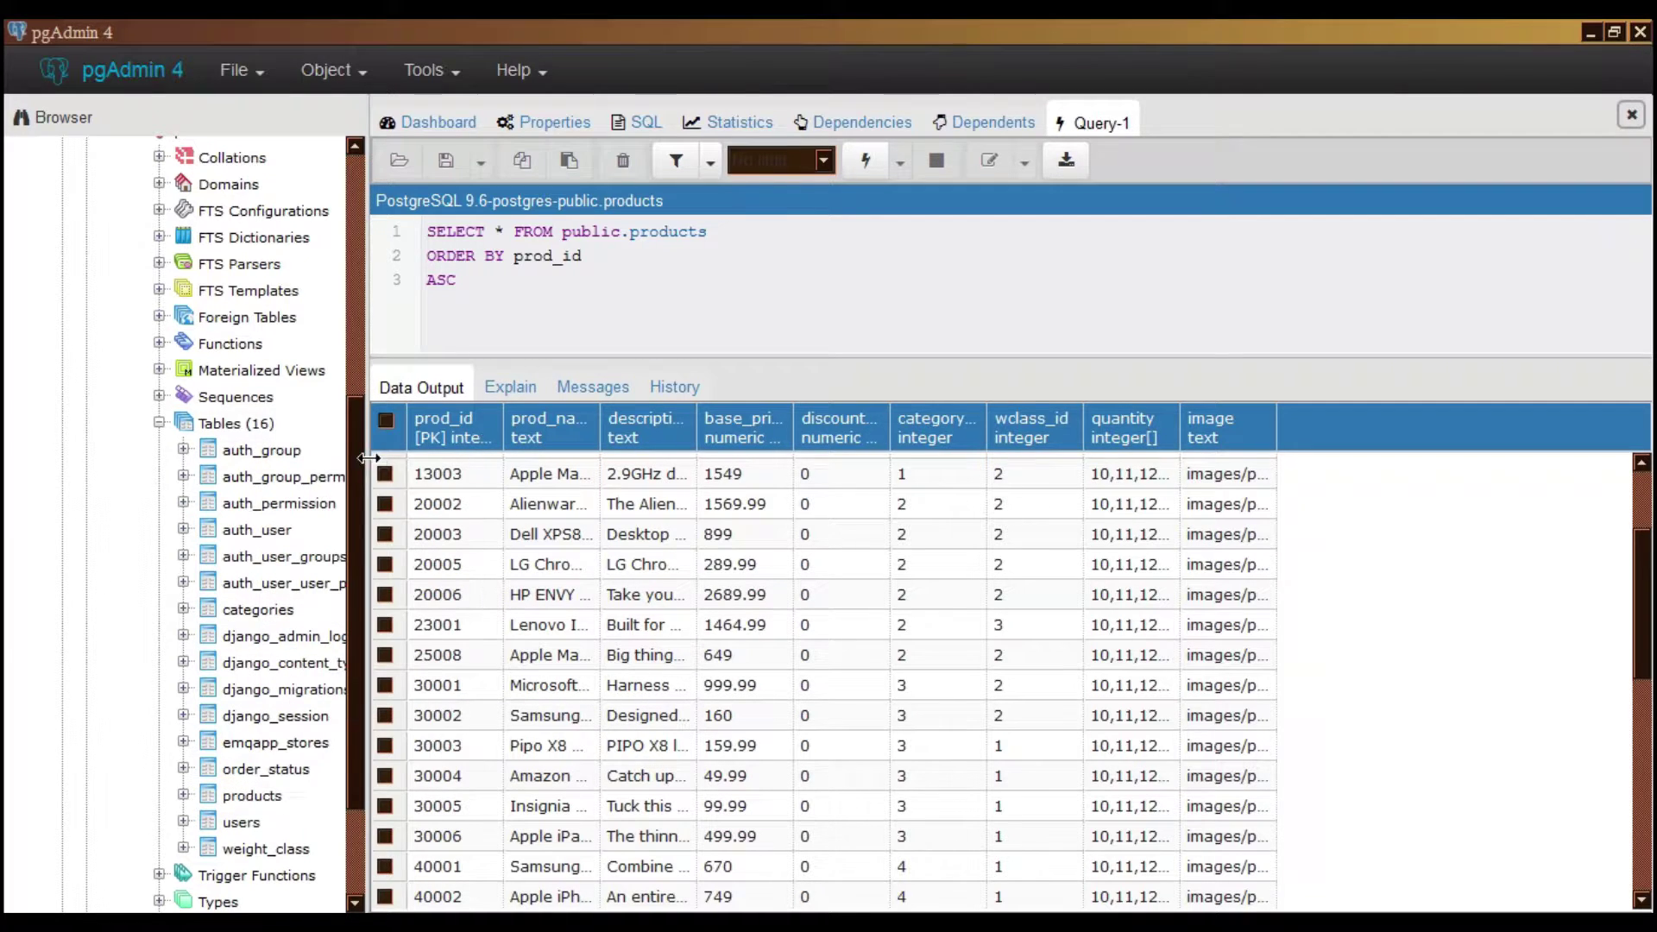
{"action": "left_click", "coordinate": [517, 73]}
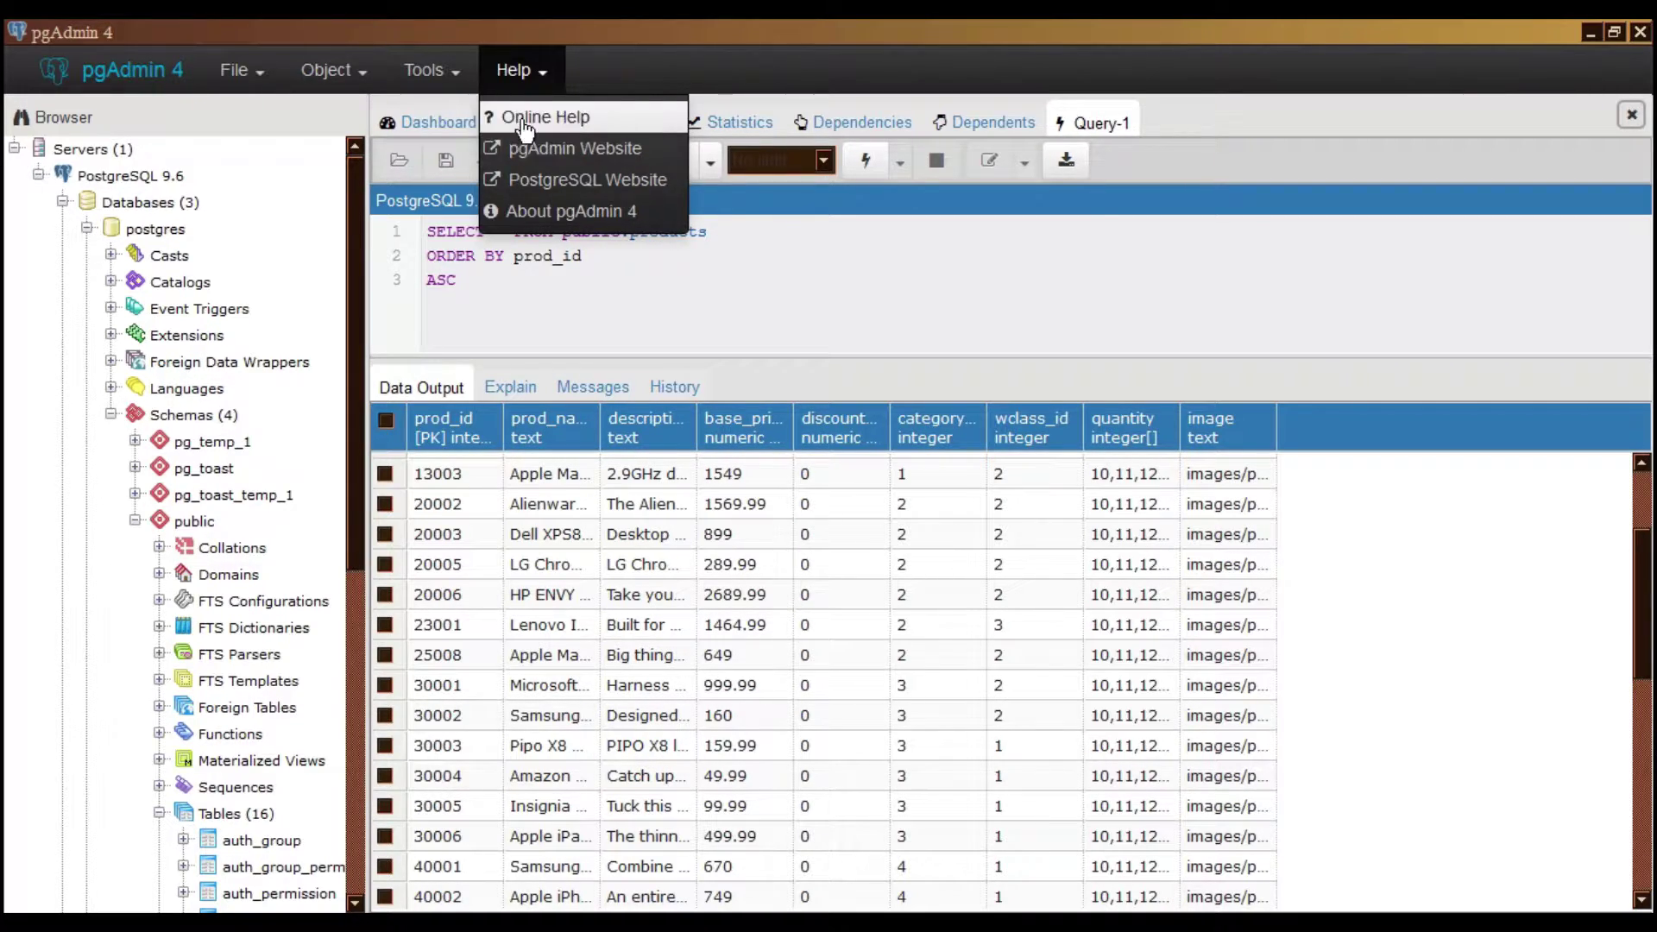
{"action": "left_click", "coordinate": [811, 60]}
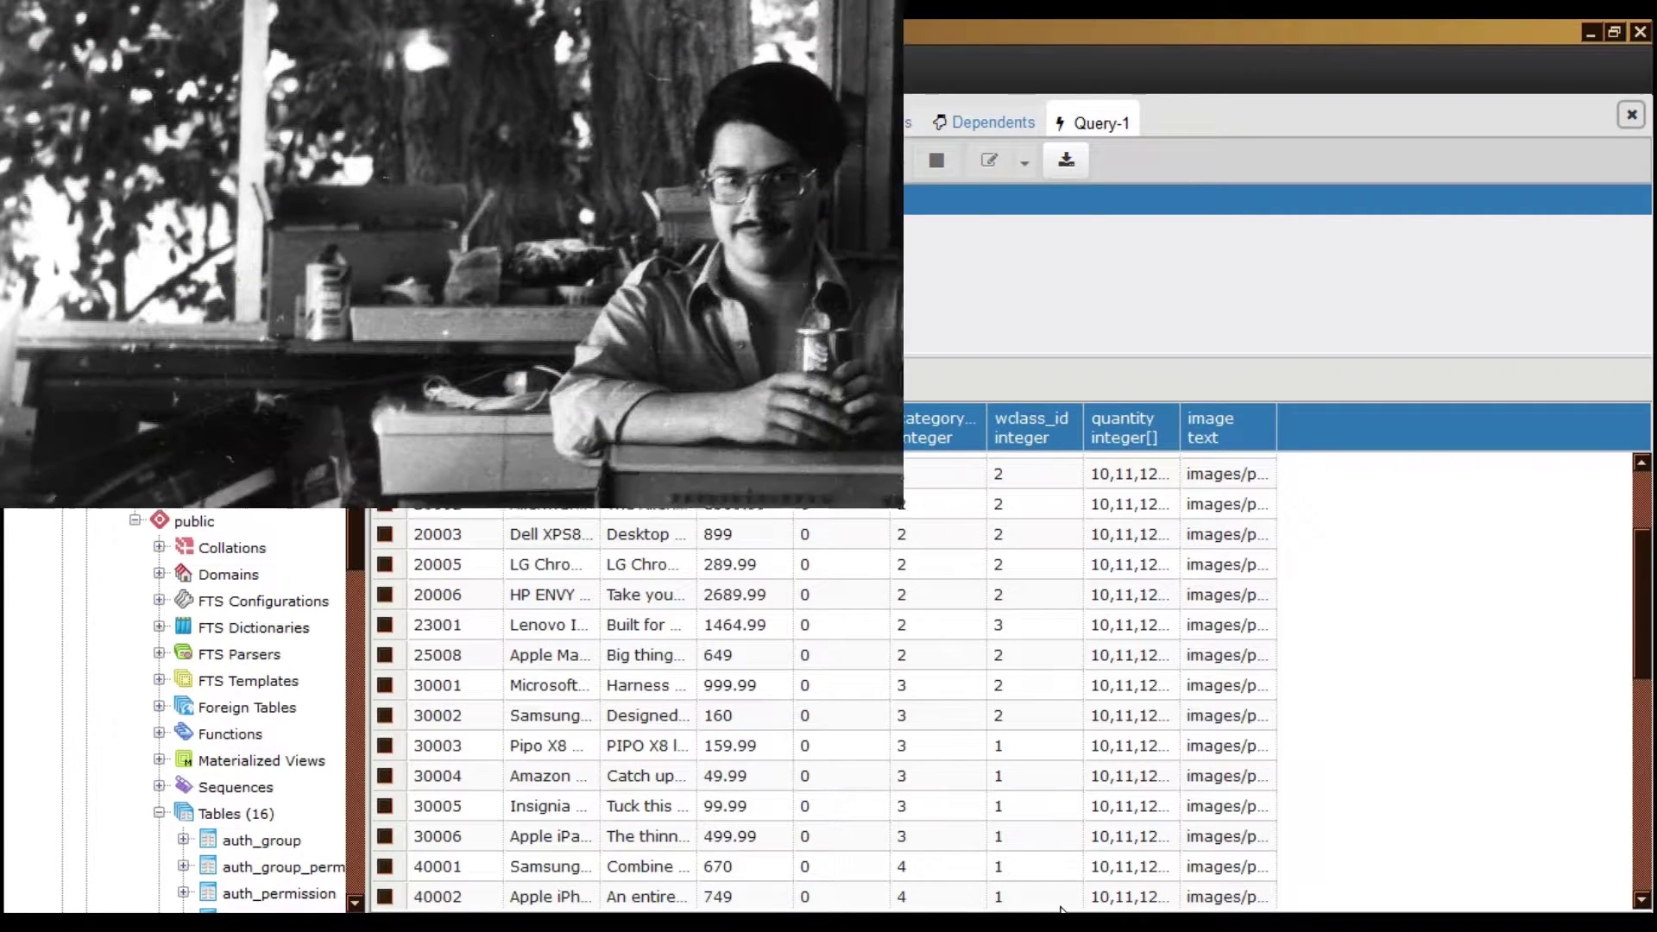